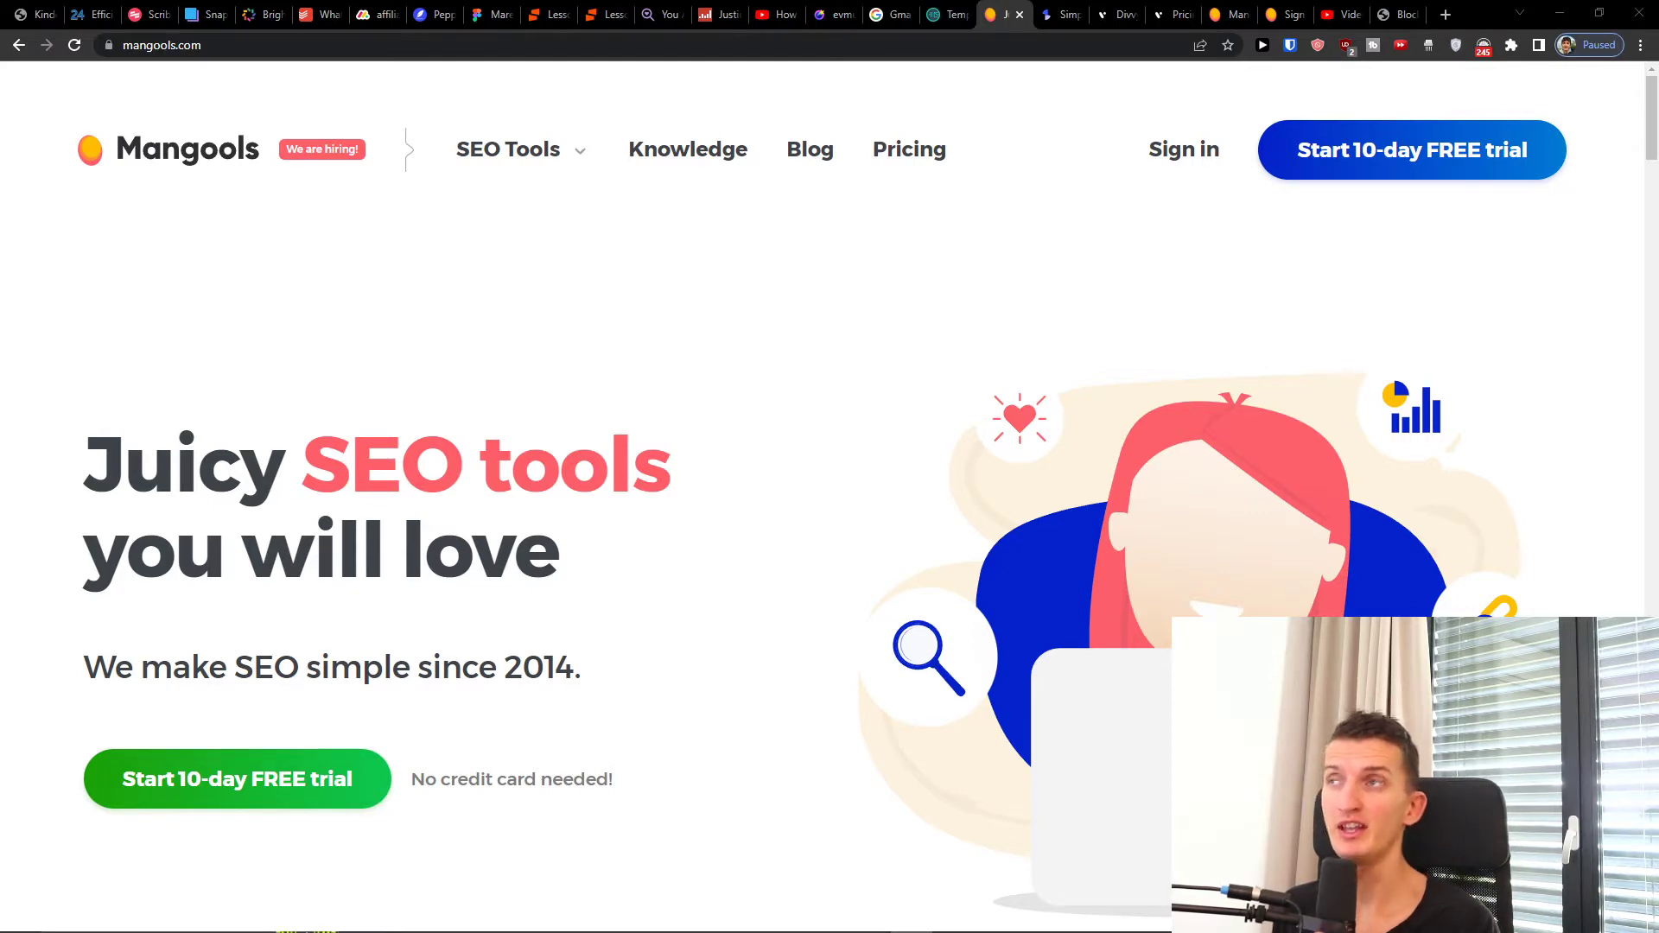
Step: Start the 10-day free trial sign-up and enter an email address and matching password
{"action": "scroll", "coordinate": [789, 603], "scroll_direction": "down", "scroll_amount": 1}
{"action": "left_click", "coordinate": [294, 675]}
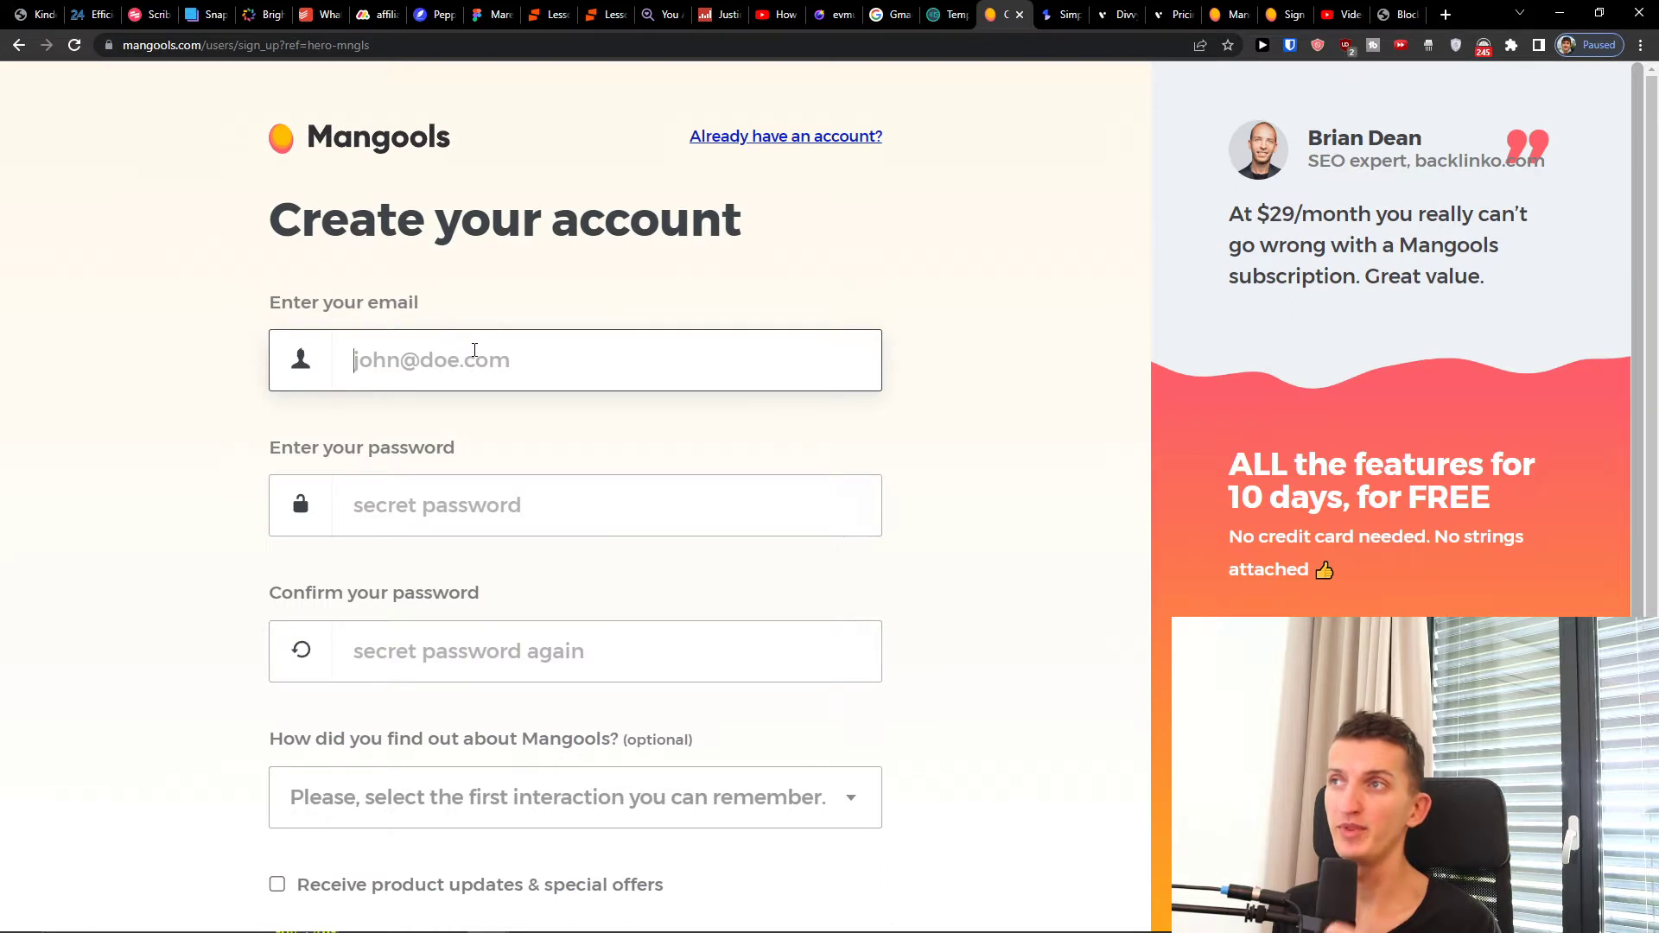
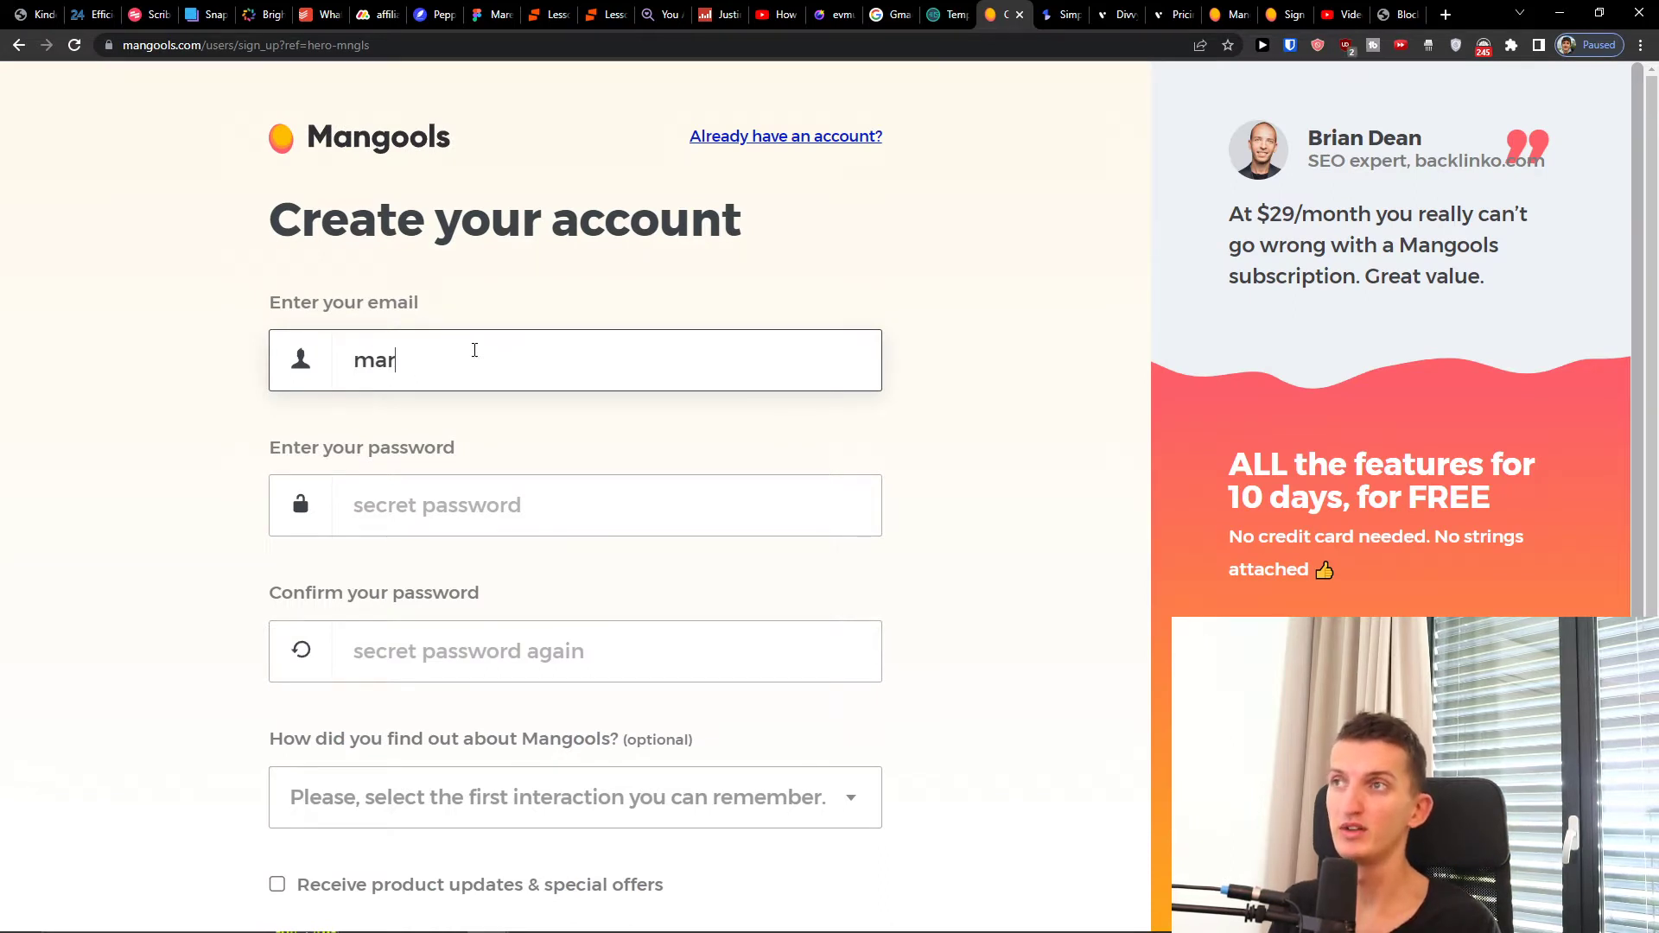
{"action": "key", "text": "ctrl+a"}
{"action": "type", "text": "veganskace"}
{"action": "key", "text": "ctrl+a"}
{"action": "key", "text": "ctrl+a"}
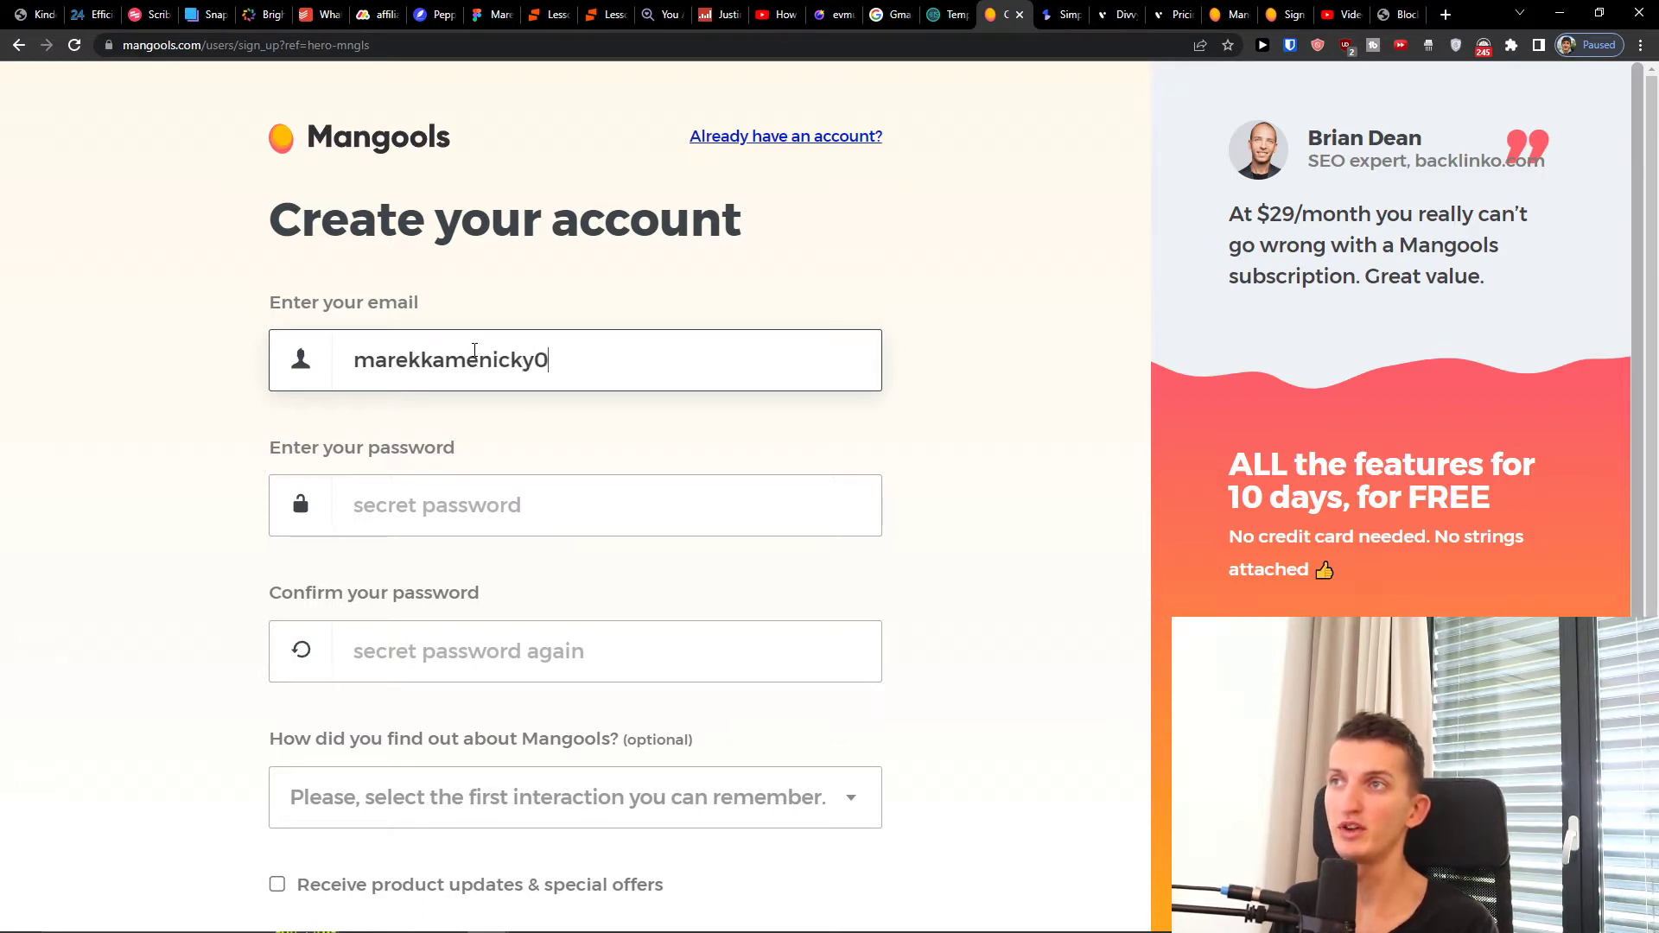
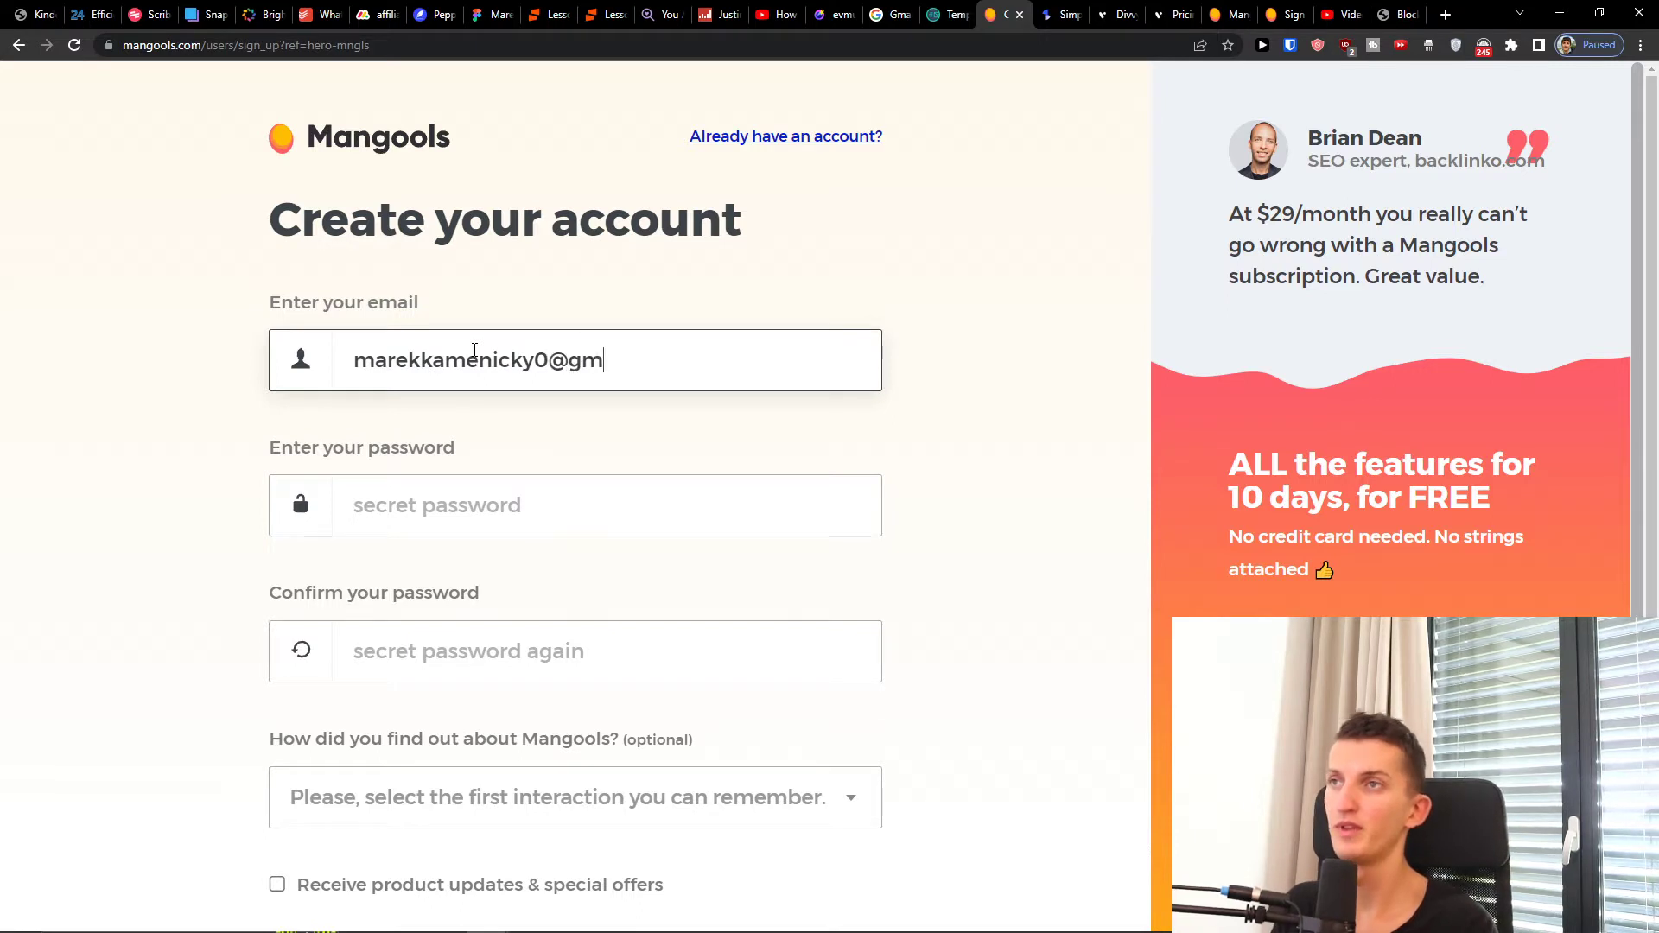
{"action": "key", "text": "Tab"}
{"action": "type", "text": "a•••"}
{"action": "key", "text": "Tab"}
{"action": "type", "text": "•••"}
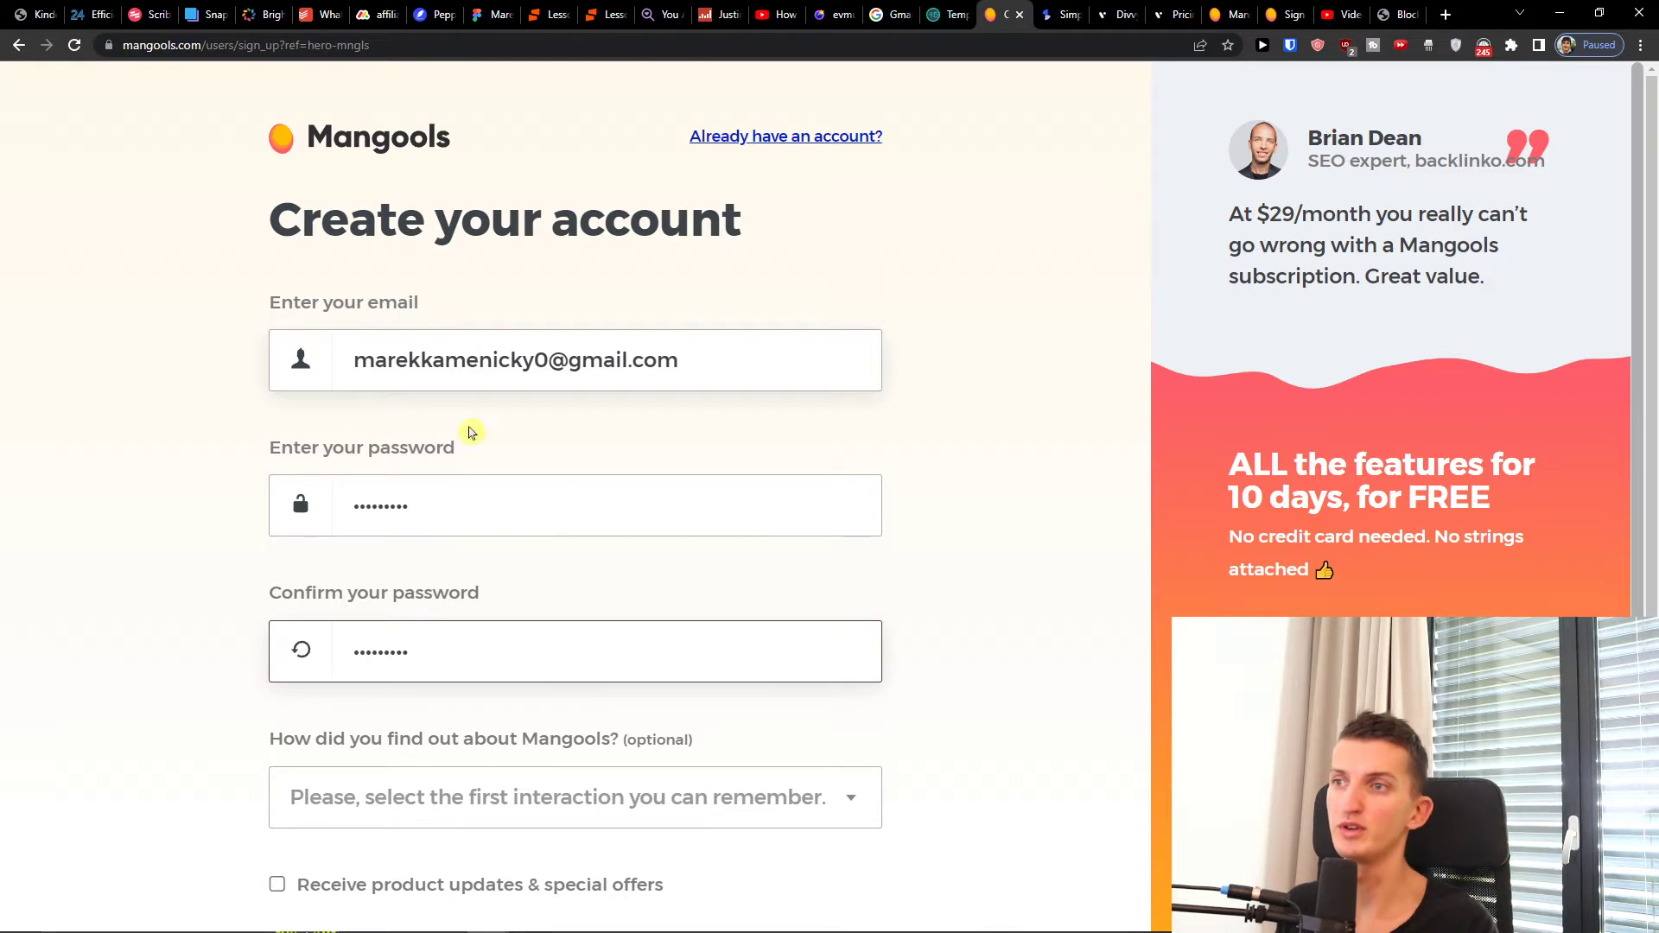
Step: Choose Mangools Blog as the referral source, pass the reCAPTCHA and create the account
{"action": "scroll", "coordinate": [476, 536], "scroll_direction": "down", "scroll_amount": 1}
{"action": "left_click", "coordinate": [470, 687]}
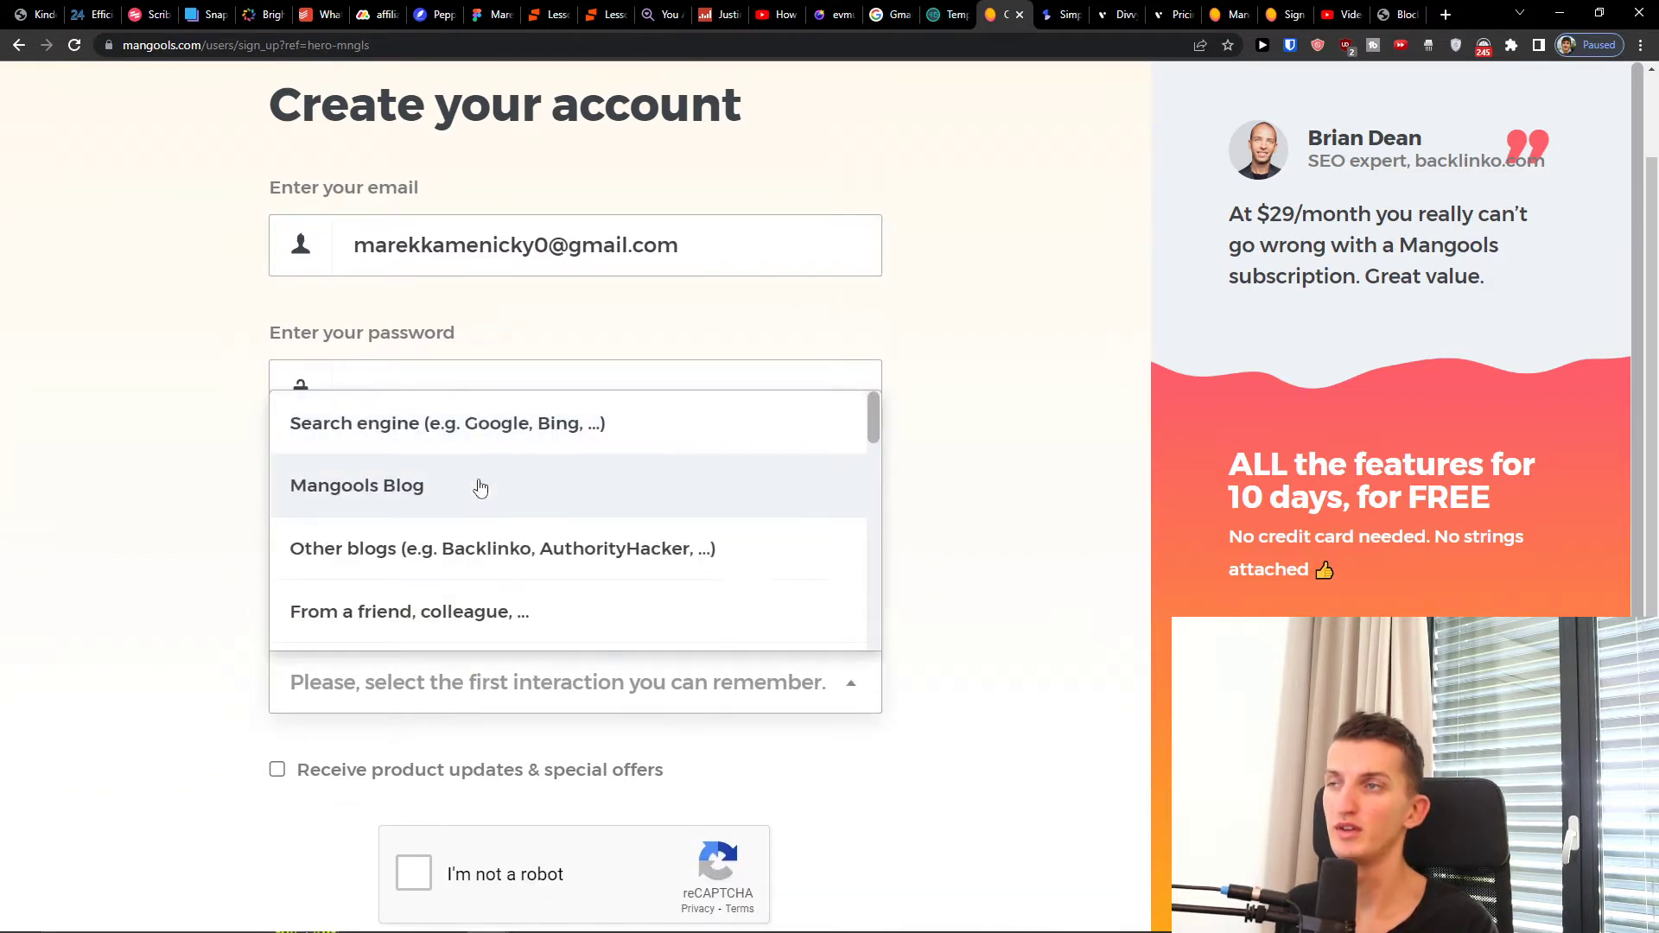
{"action": "left_click", "coordinate": [481, 488]}
{"action": "left_click", "coordinate": [402, 884]}
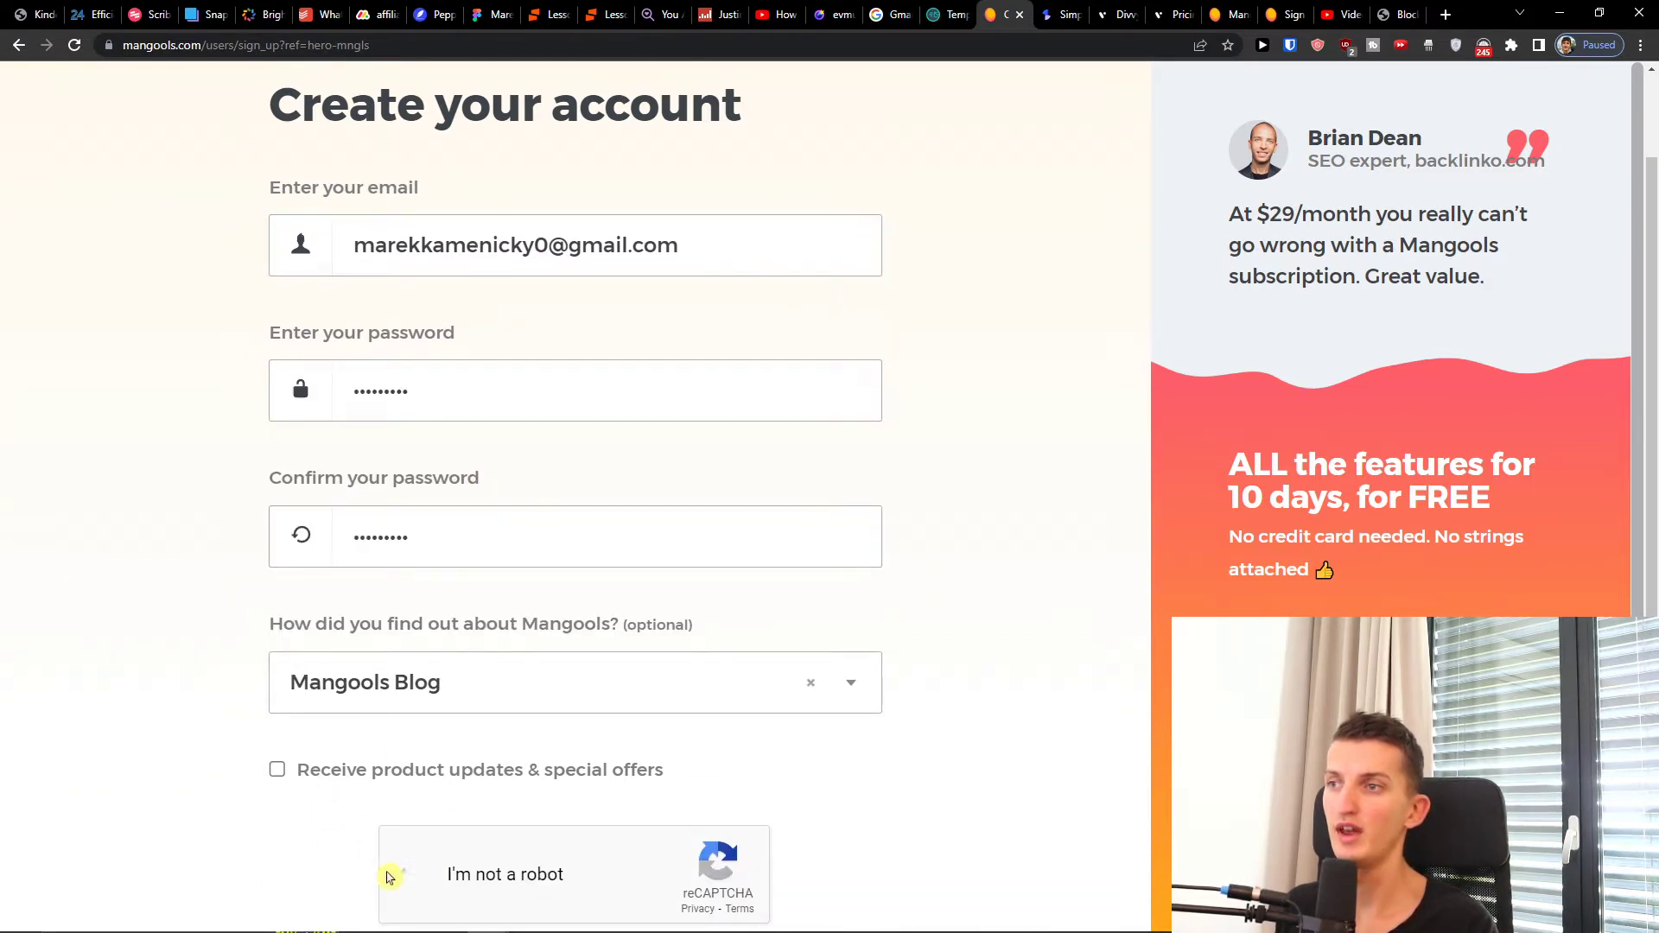
{"action": "scroll", "coordinate": [404, 873], "scroll_direction": "down", "scroll_amount": 2}
{"action": "left_click", "coordinate": [549, 791]}
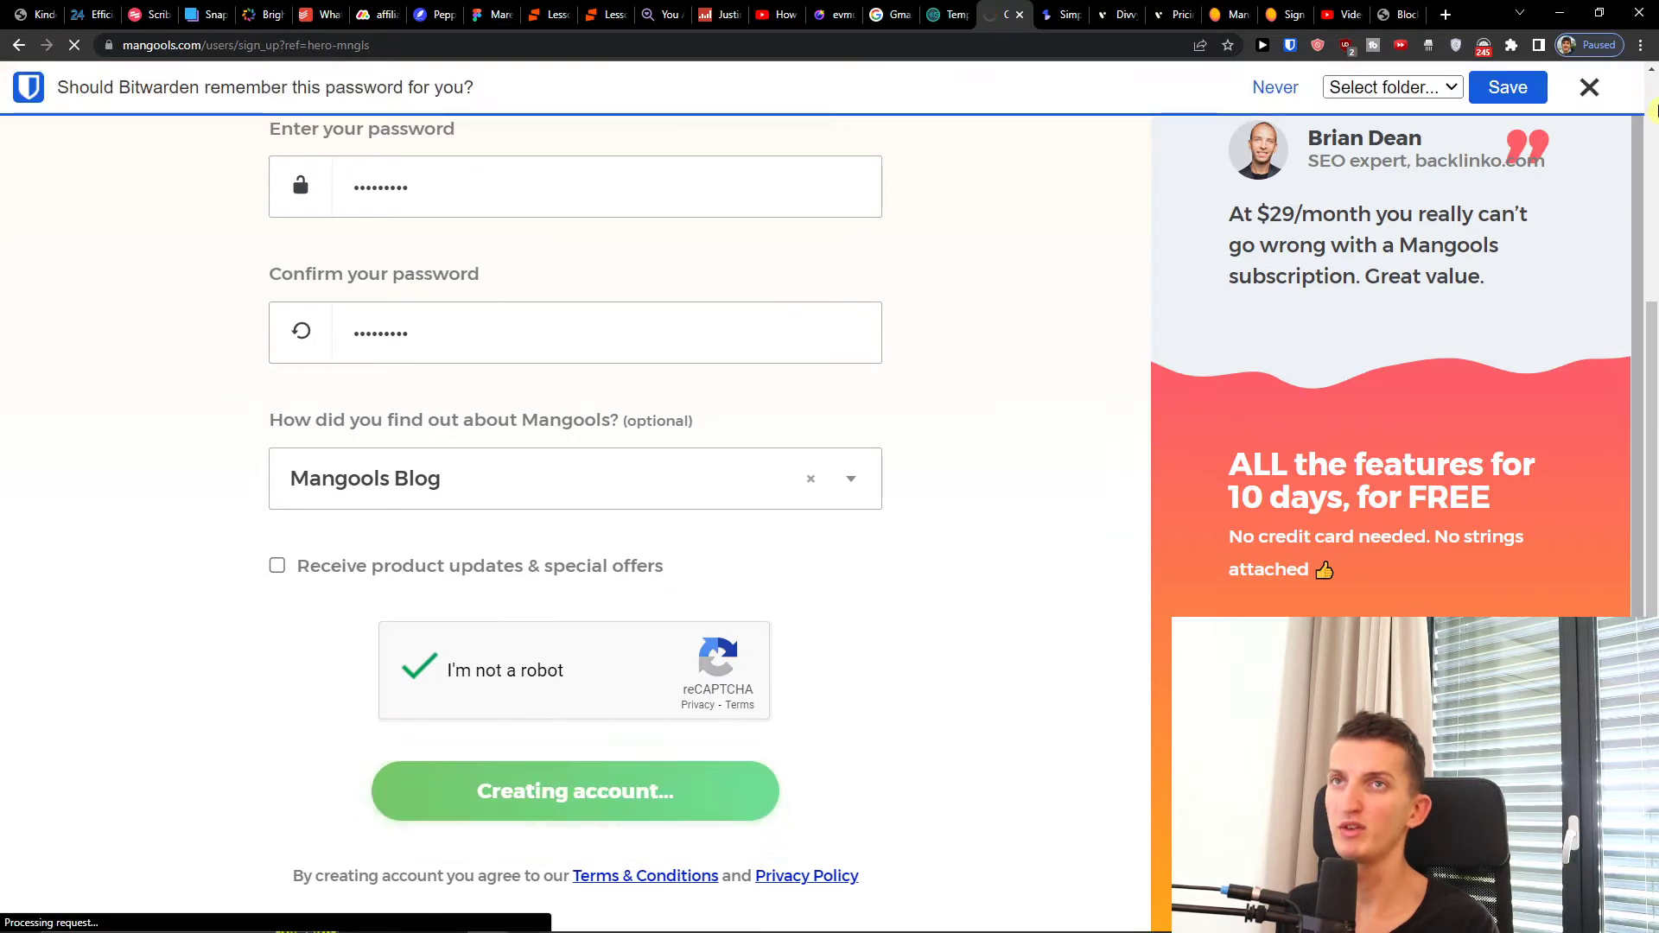
{"action": "left_click", "coordinate": [1592, 89]}
{"action": "scroll", "coordinate": [859, 248], "scroll_direction": "up", "scroll_amount": 2}
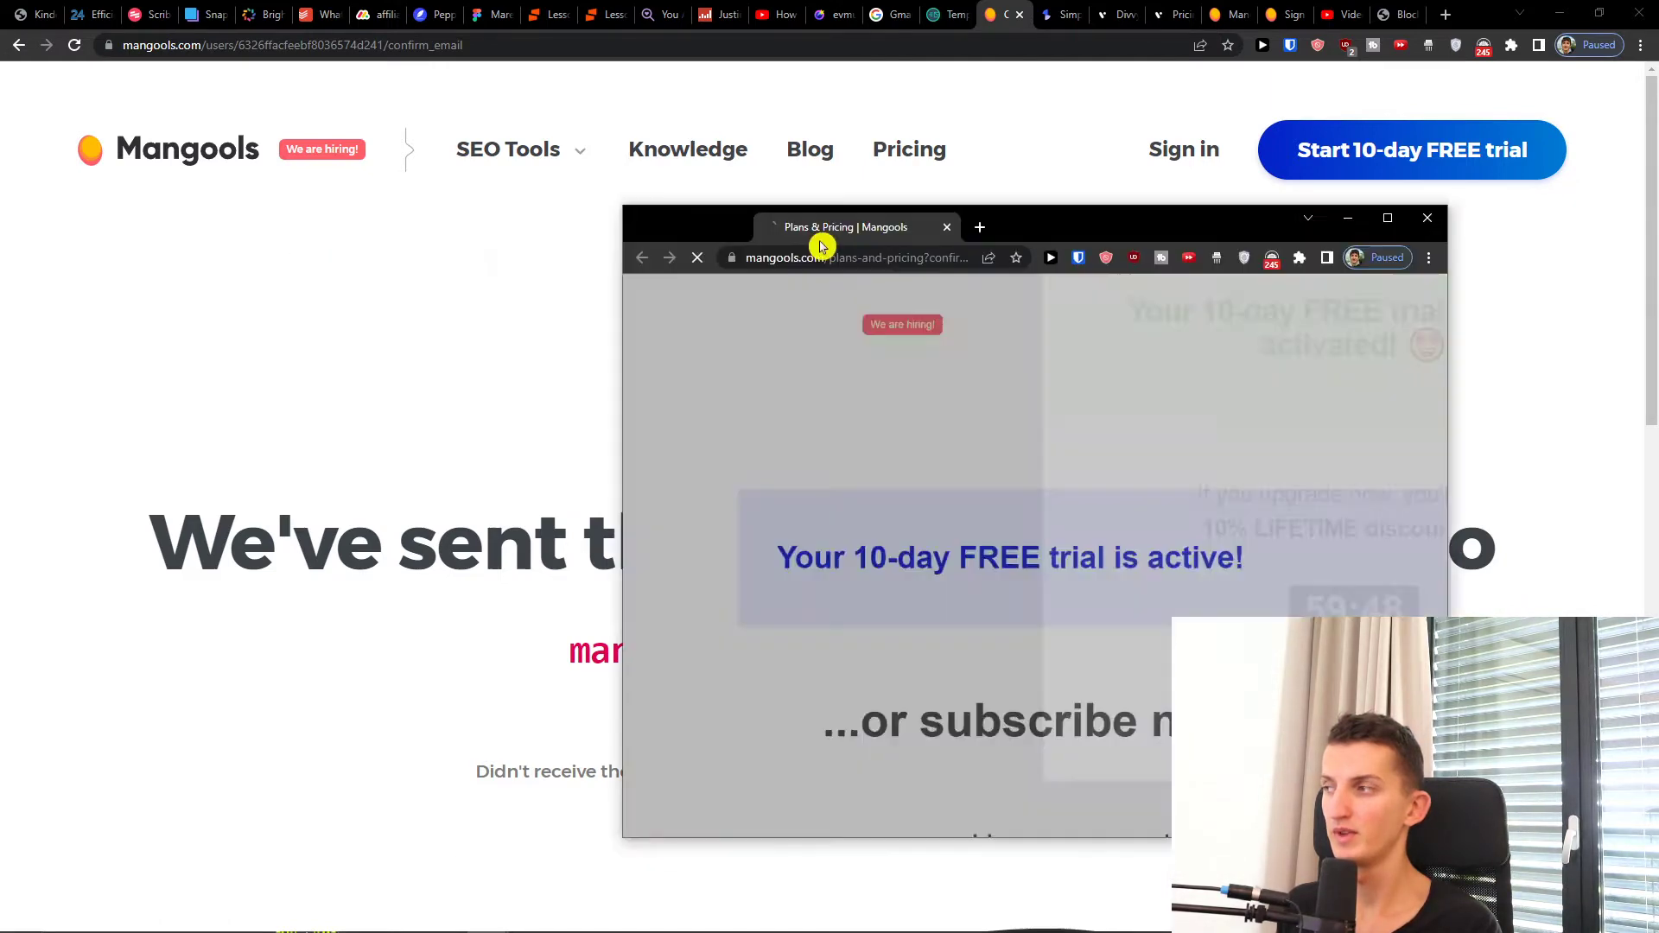
Step: Maximize the Plans & Pricing window and dismiss the trial-activated popup with 'That's cool, thanks!'
{"action": "left_click_drag", "start_coordinate": [822, 245], "coordinate": [474, 237]}
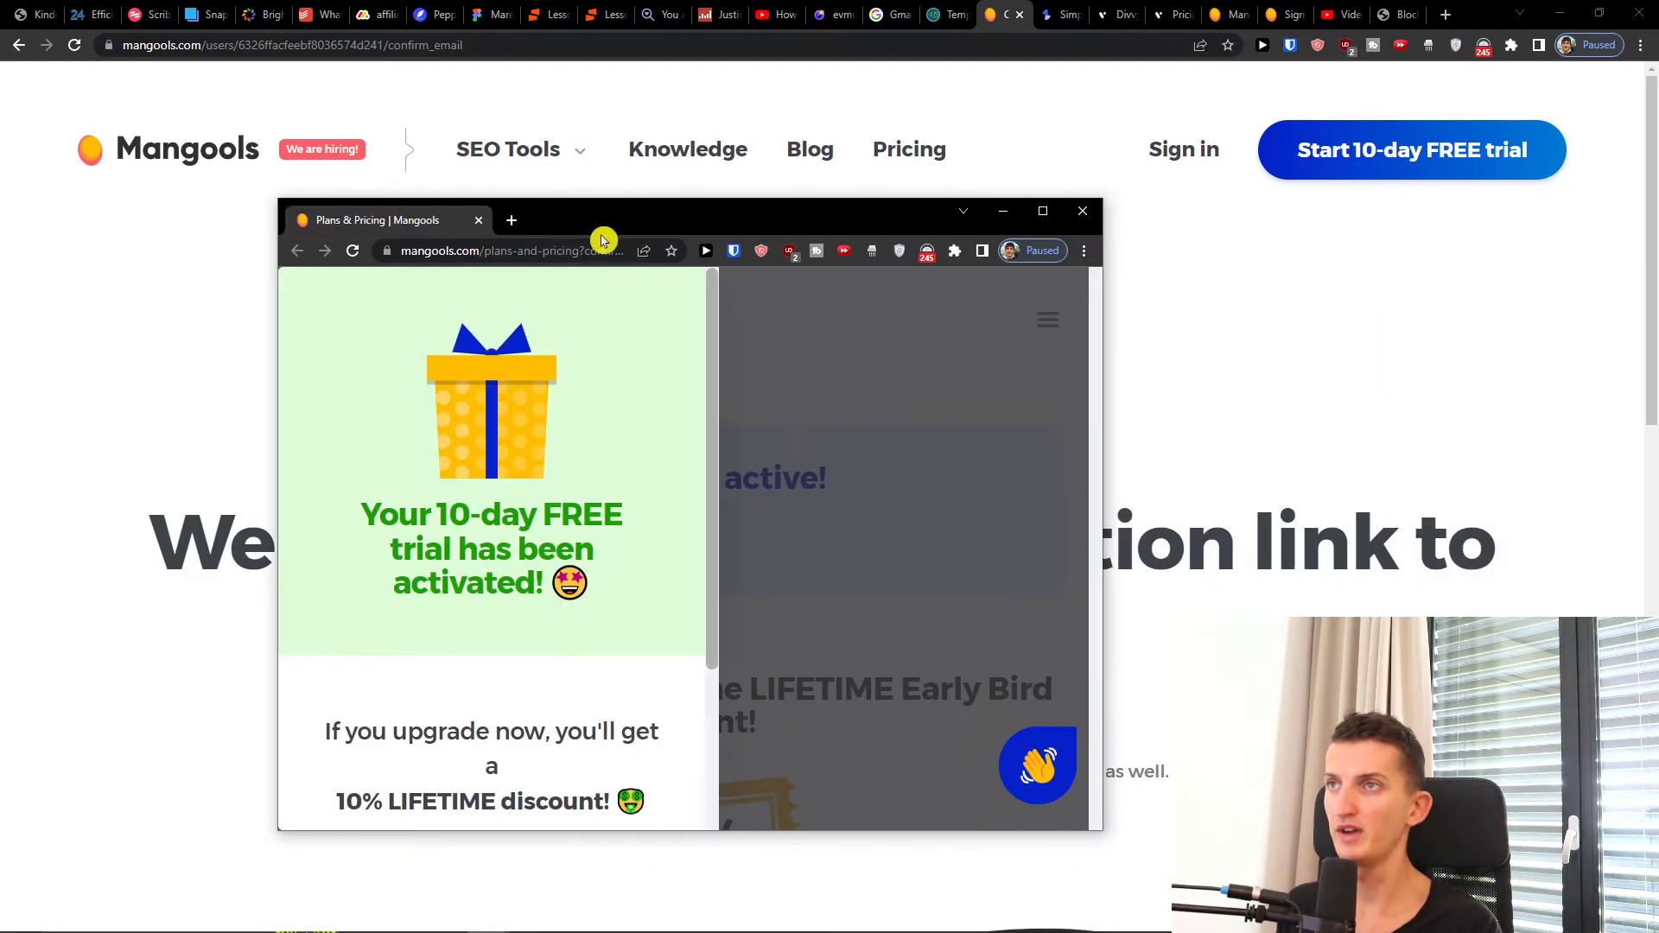
{"action": "double_click", "coordinate": [604, 241]}
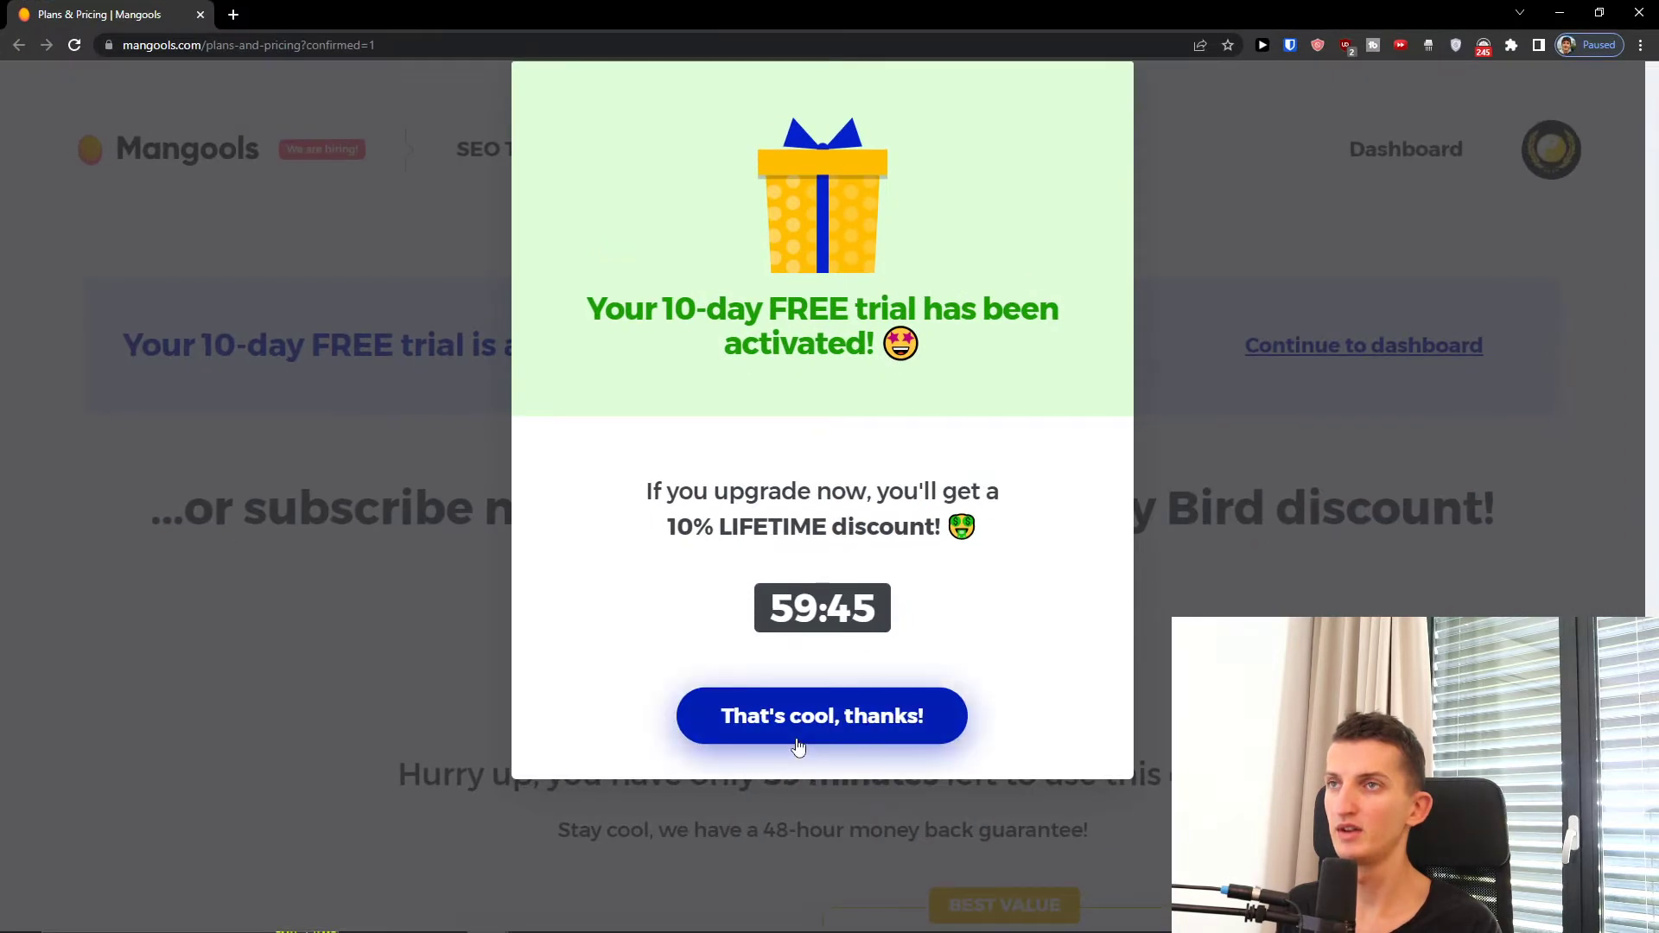
{"action": "left_click", "coordinate": [796, 741]}
{"action": "scroll", "coordinate": [814, 611], "scroll_direction": "down", "scroll_amount": 4}
{"action": "scroll", "coordinate": [785, 594], "scroll_direction": "up", "scroll_amount": 4}
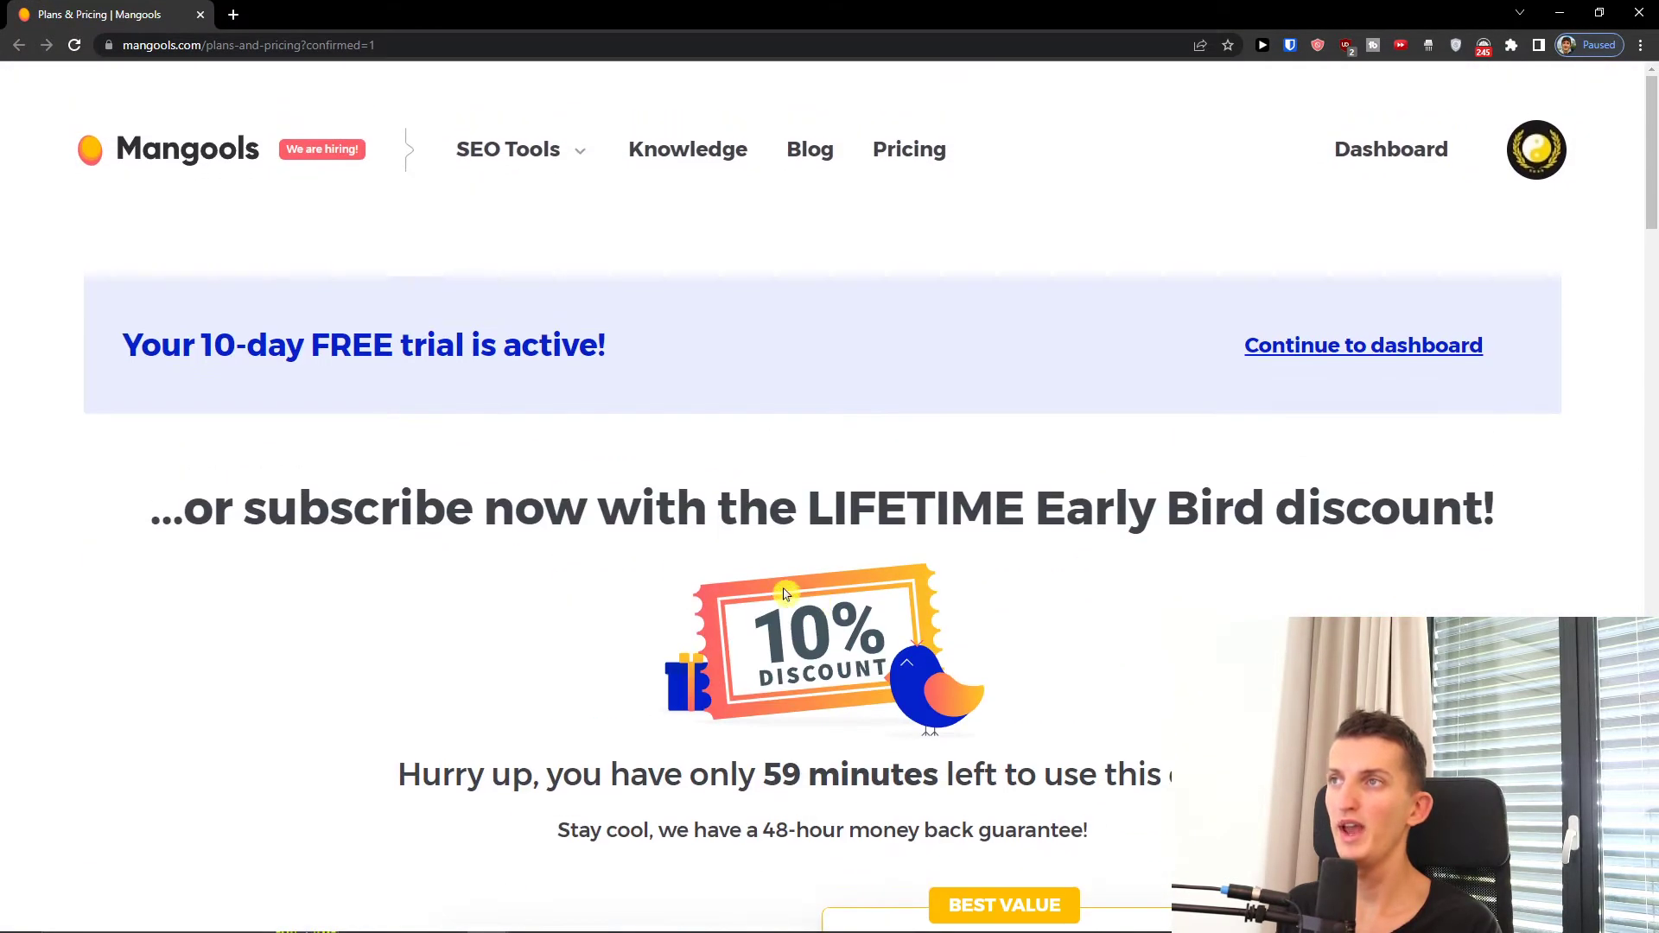
{"action": "left_click_drag", "start_coordinate": [236, 372], "coordinate": [970, 356]}
Step: Open the dashboard in a background tab, review Basic, Premium and Agency pricing, then switch to it
{"action": "middle_click", "coordinate": [1236, 365]}
{"action": "scroll", "coordinate": [1108, 426], "scroll_direction": "down", "scroll_amount": 8}
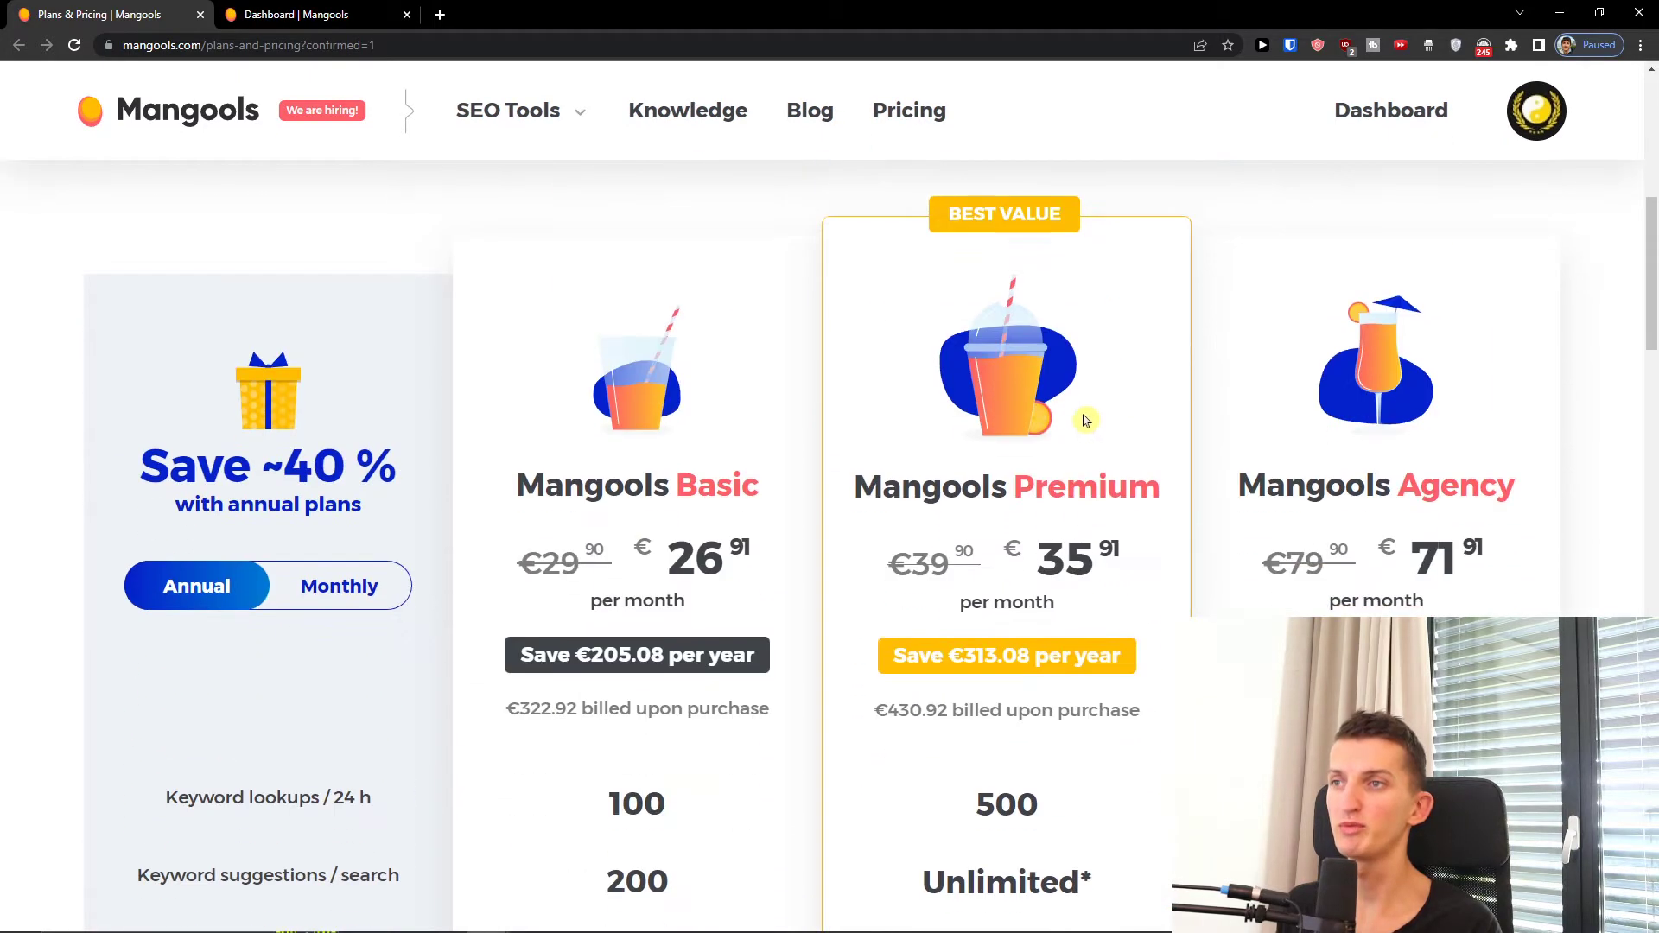
{"action": "scroll", "coordinate": [1069, 421], "scroll_direction": "down", "scroll_amount": 4}
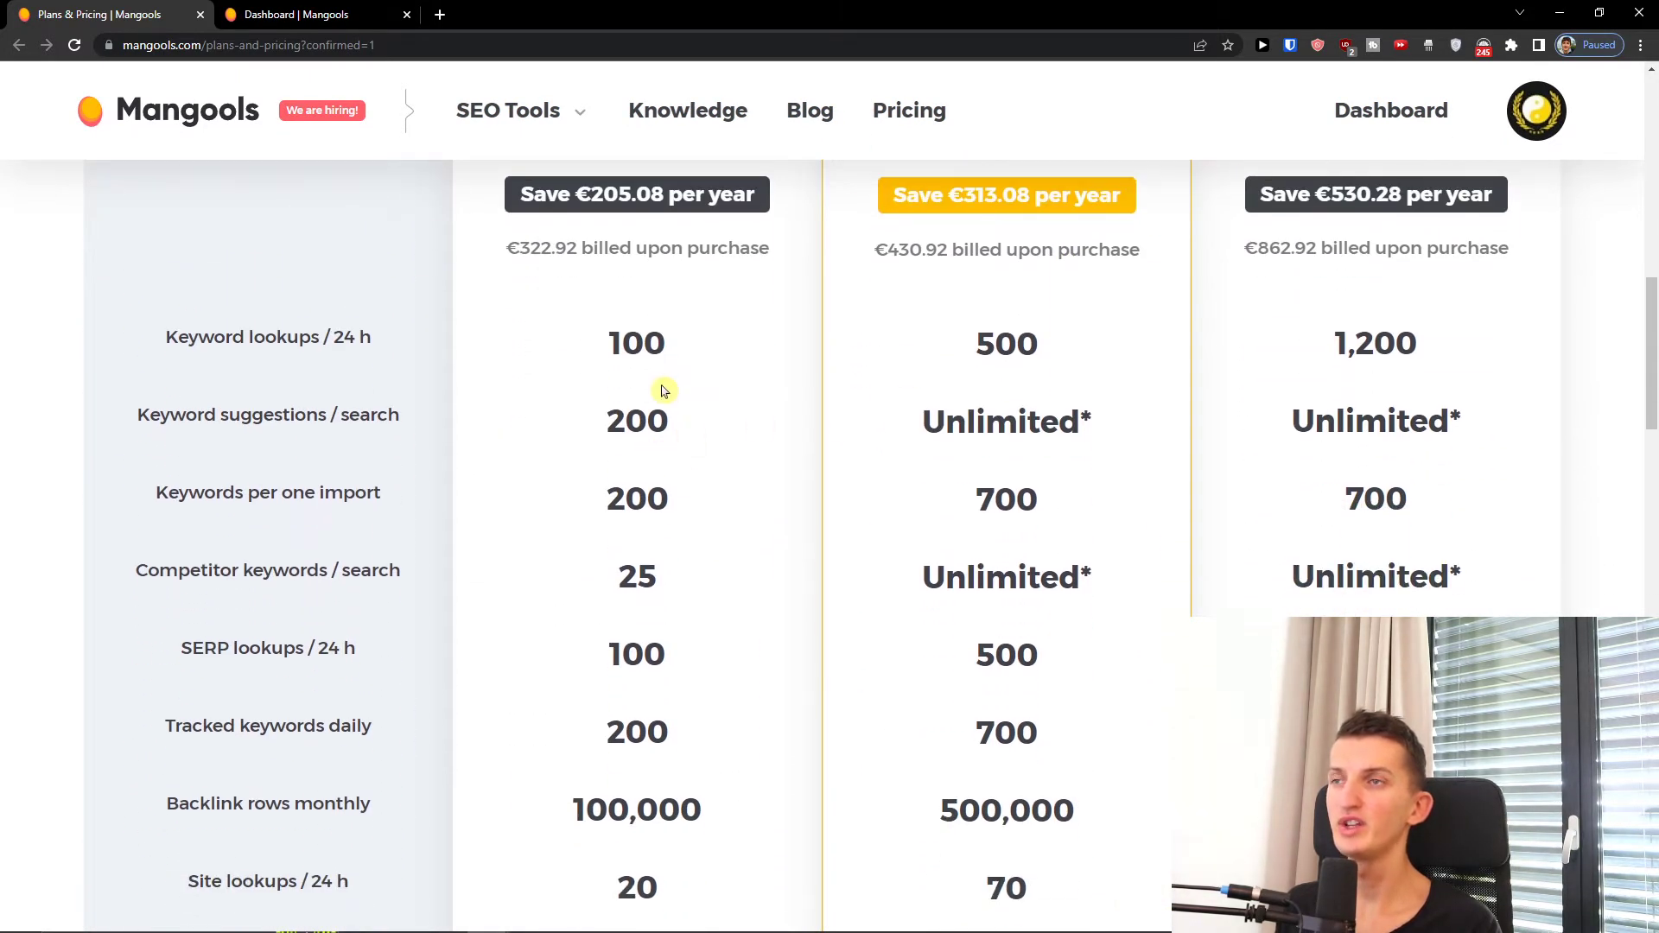
{"action": "scroll", "coordinate": [697, 582], "scroll_direction": "up", "scroll_amount": 2}
{"action": "scroll", "coordinate": [697, 582], "scroll_direction": "down", "scroll_amount": 2}
{"action": "scroll", "coordinate": [697, 574], "scroll_direction": "up", "scroll_amount": 4}
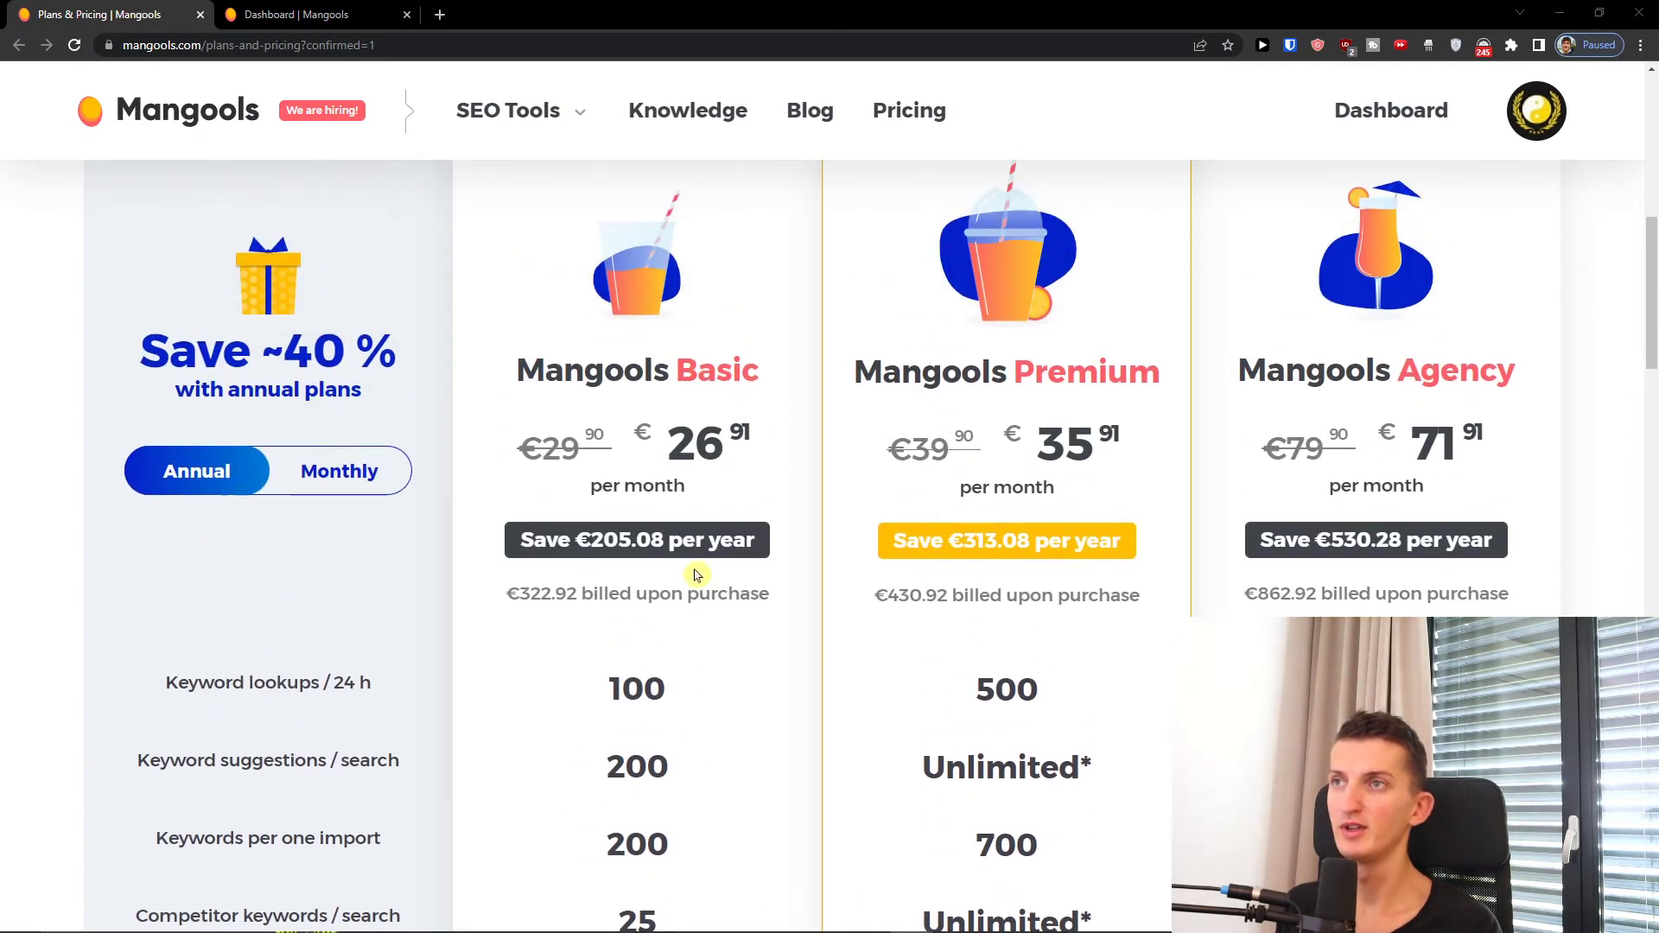
{"action": "scroll", "coordinate": [698, 576], "scroll_direction": "up", "scroll_amount": 1}
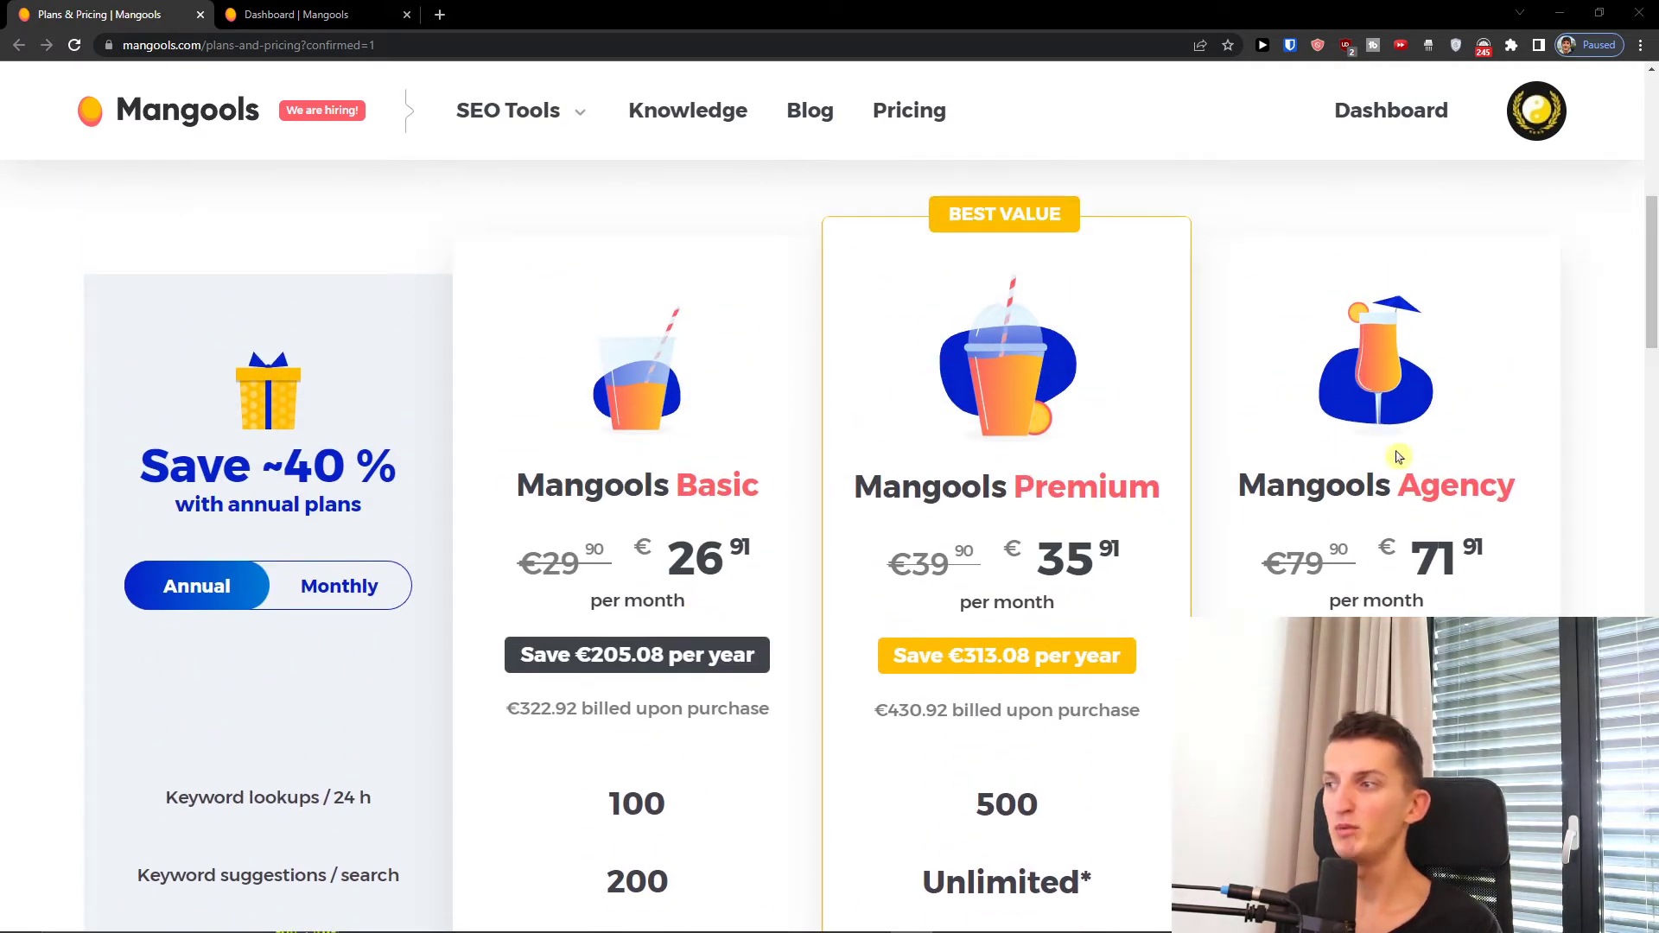
{"action": "scroll", "coordinate": [1407, 530], "scroll_direction": "down", "scroll_amount": 9}
{"action": "scroll", "coordinate": [1396, 538], "scroll_direction": "down", "scroll_amount": 2}
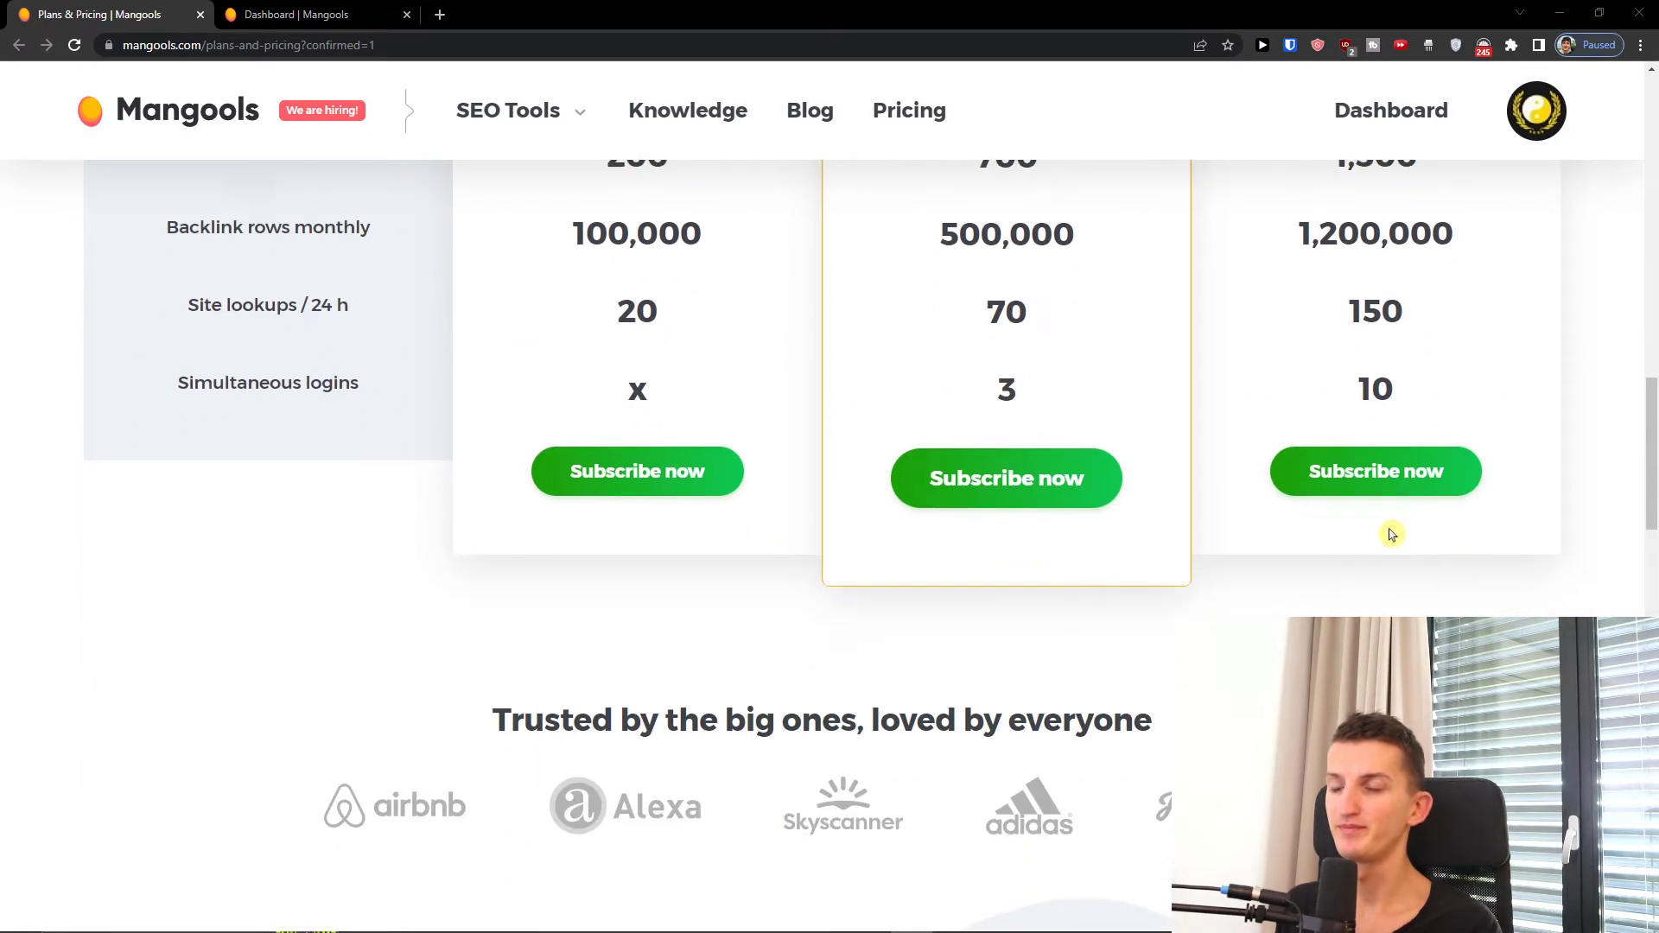
{"action": "scroll", "coordinate": [1390, 543], "scroll_direction": "up", "scroll_amount": 6}
{"action": "left_click", "coordinate": [318, 15]}
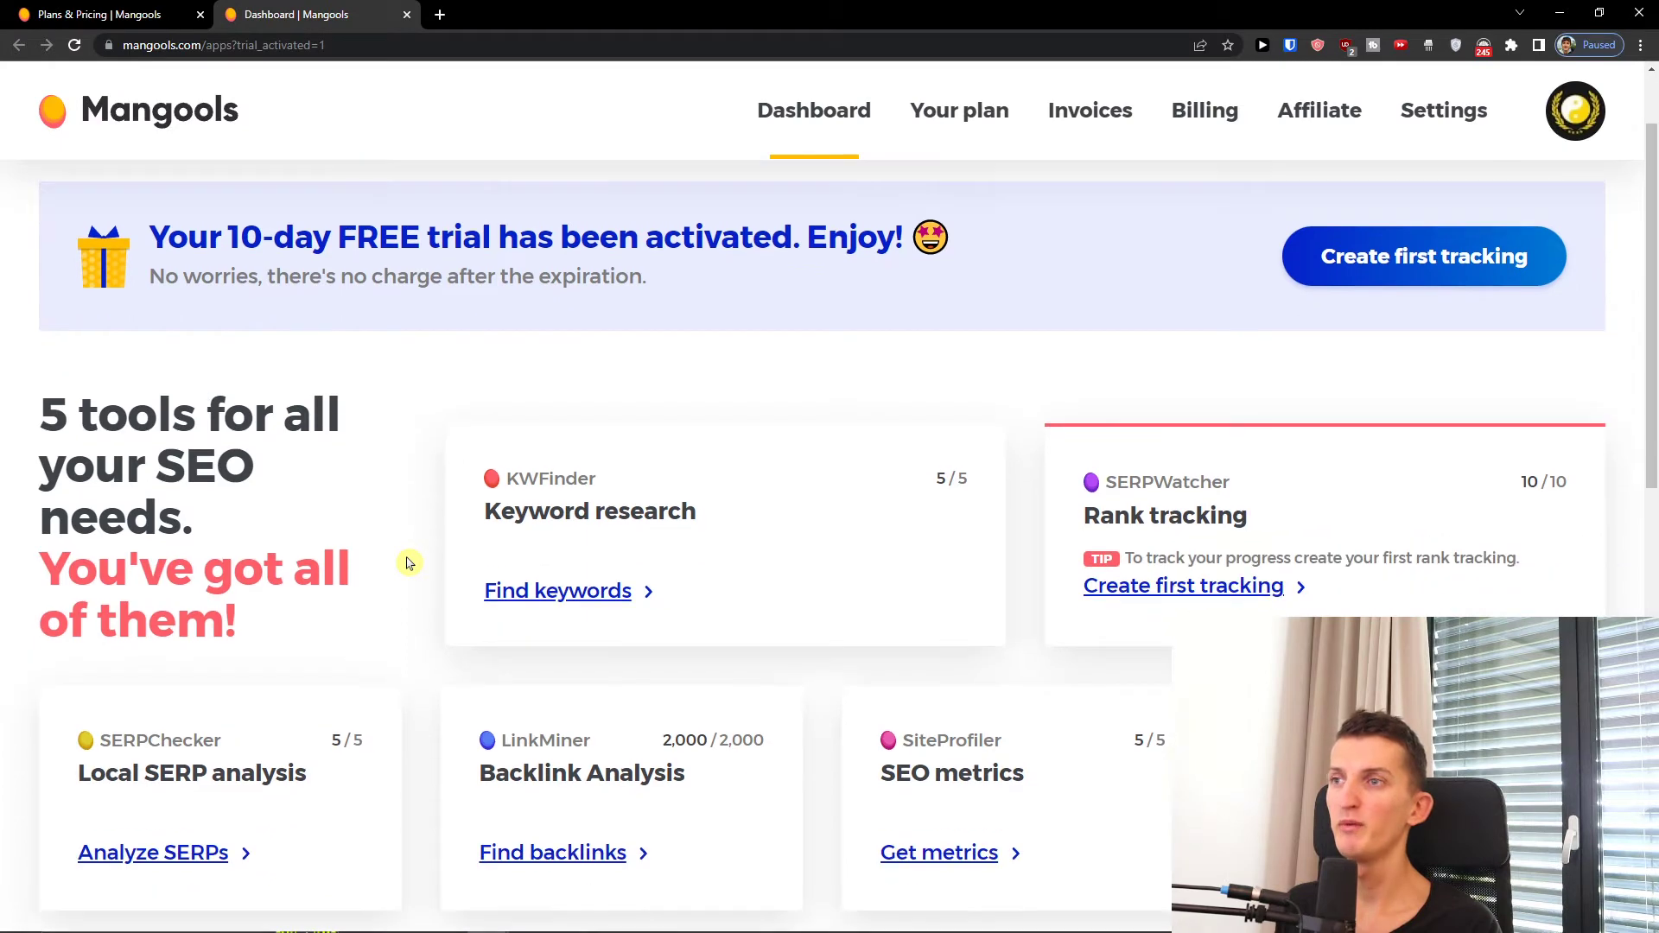
Step: Browse the account's current plan, invoices and billing details pages
{"action": "scroll", "coordinate": [407, 563], "scroll_direction": "down", "scroll_amount": 1}
{"action": "scroll", "coordinate": [445, 532], "scroll_direction": "up", "scroll_amount": 1}
{"action": "scroll", "coordinate": [451, 522], "scroll_direction": "up", "scroll_amount": 1}
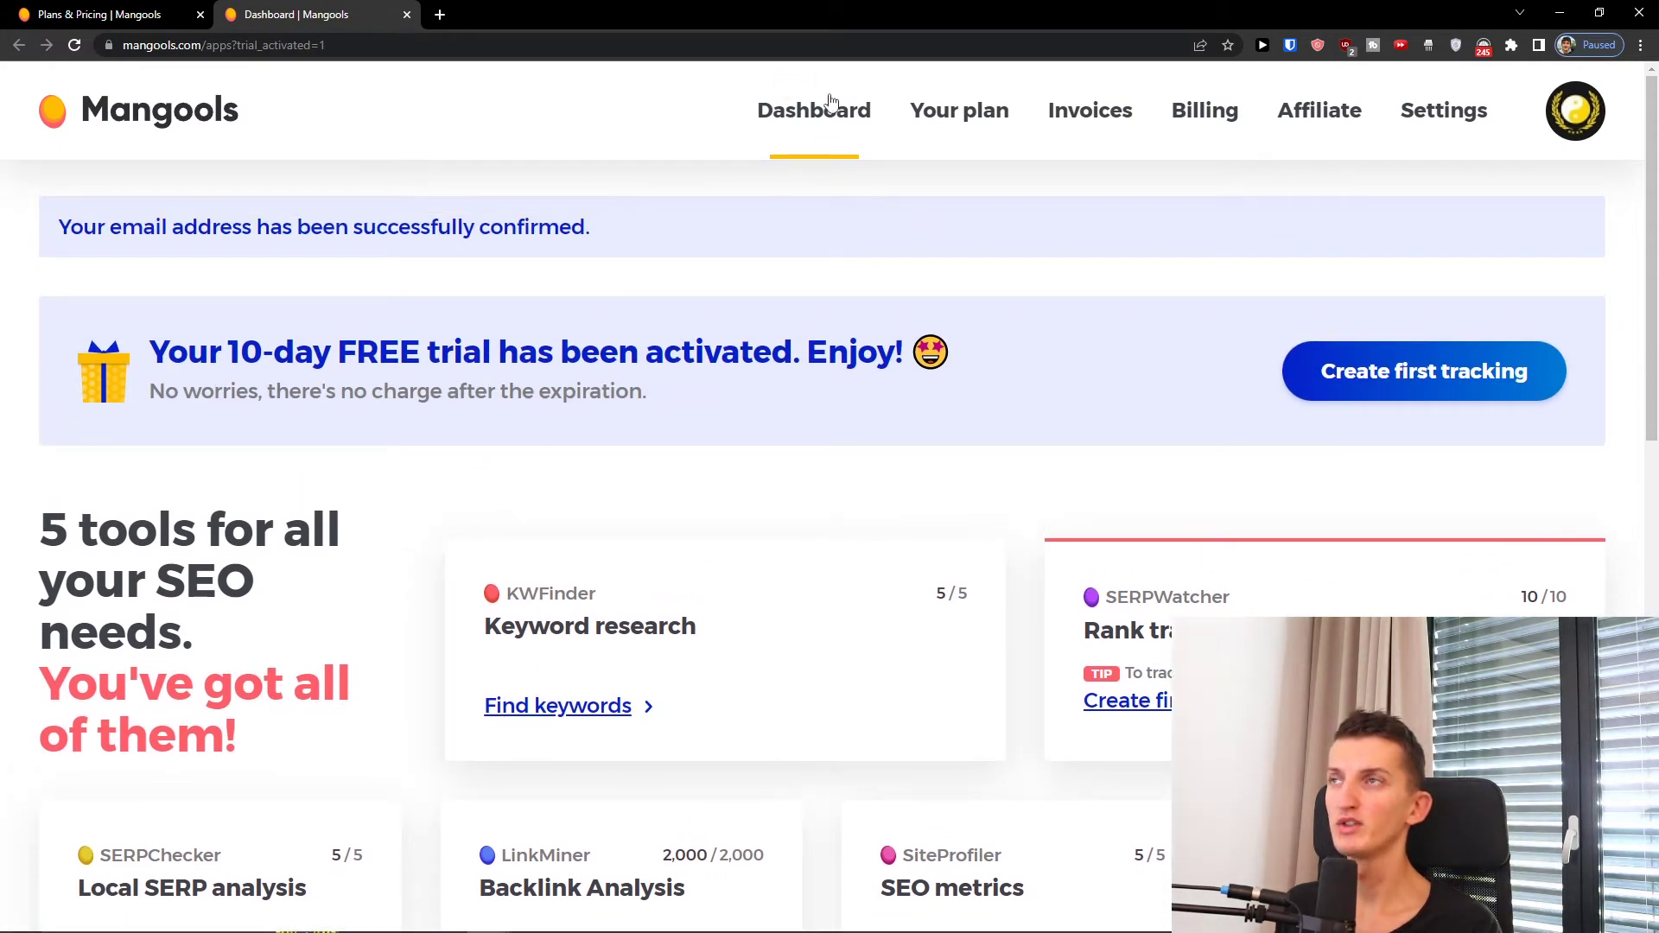
{"action": "left_click", "coordinate": [937, 123]}
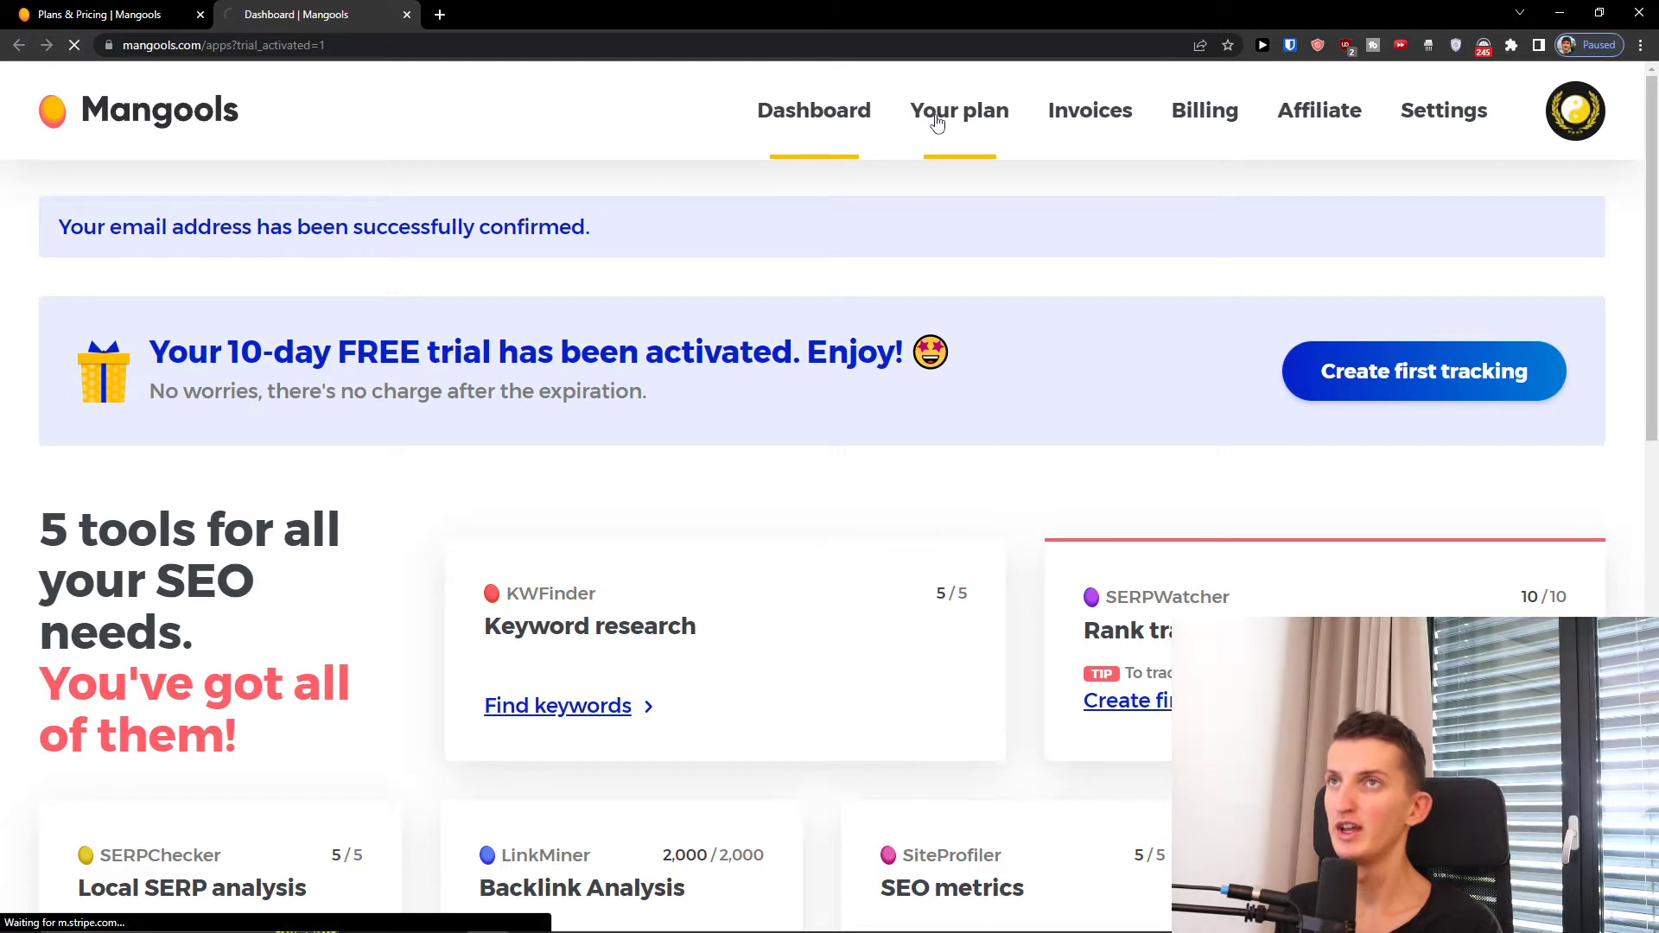
{"action": "left_click", "coordinate": [1102, 123]}
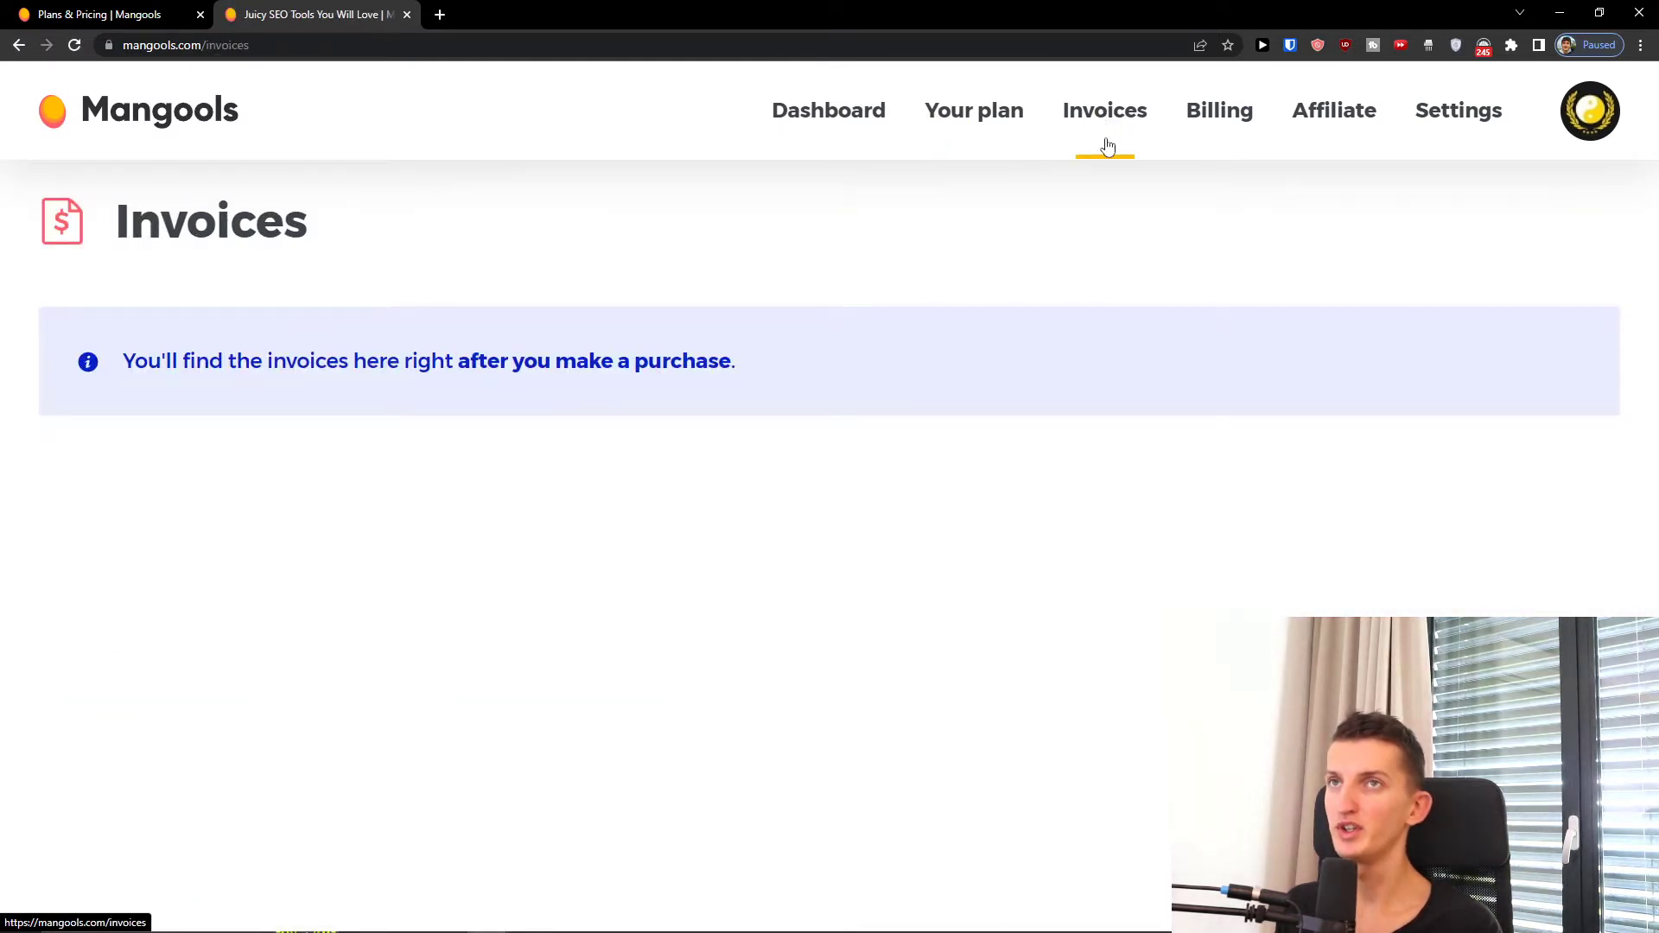
{"action": "left_click", "coordinate": [1220, 113]}
Step: Review the affiliate statistics, payouts and promo materials pages, then return to the dashboard
{"action": "left_click", "coordinate": [1338, 128]}
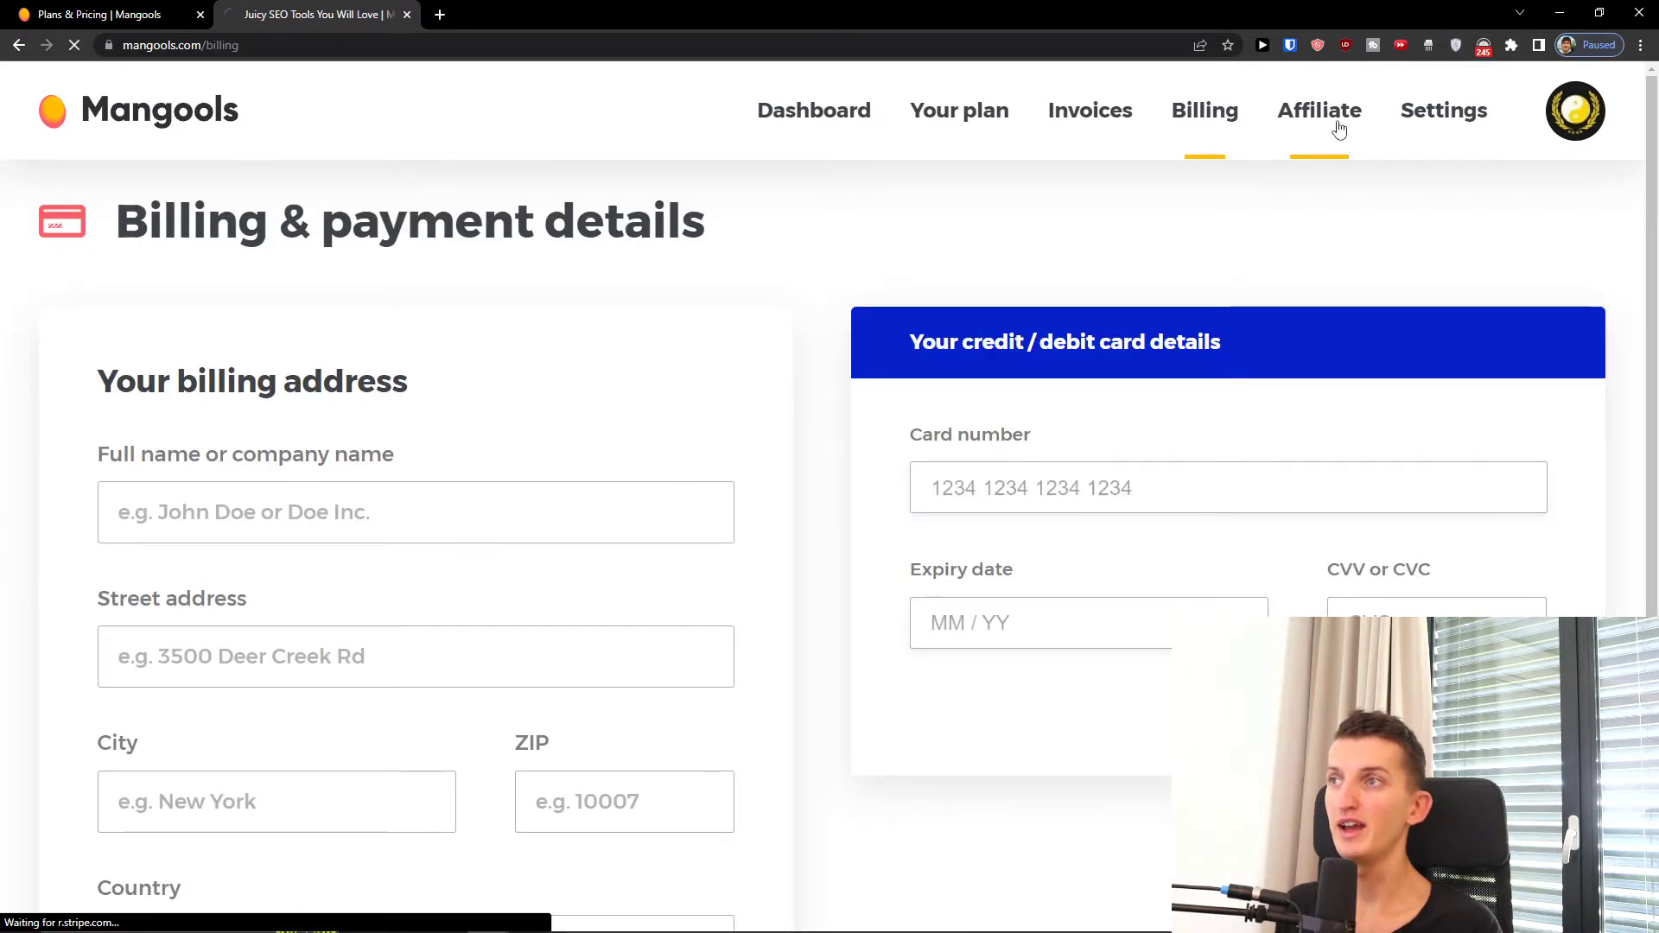
{"action": "scroll", "coordinate": [1159, 341], "scroll_direction": "down", "scroll_amount": 7}
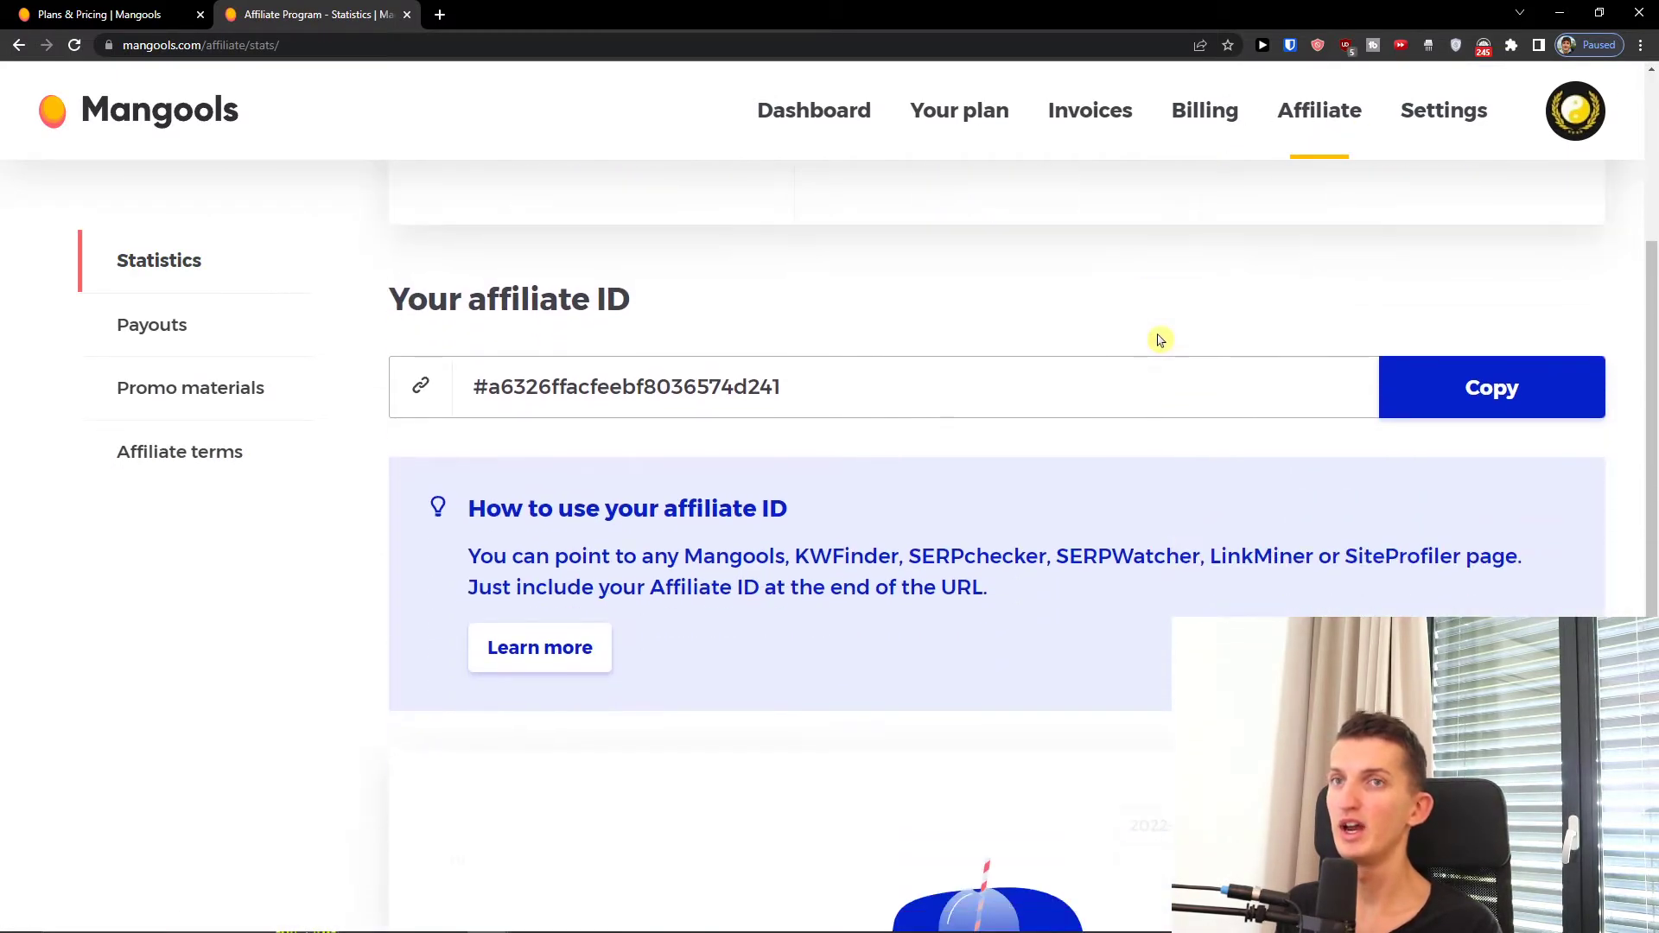
{"action": "scroll", "coordinate": [1159, 337], "scroll_direction": "down", "scroll_amount": 3}
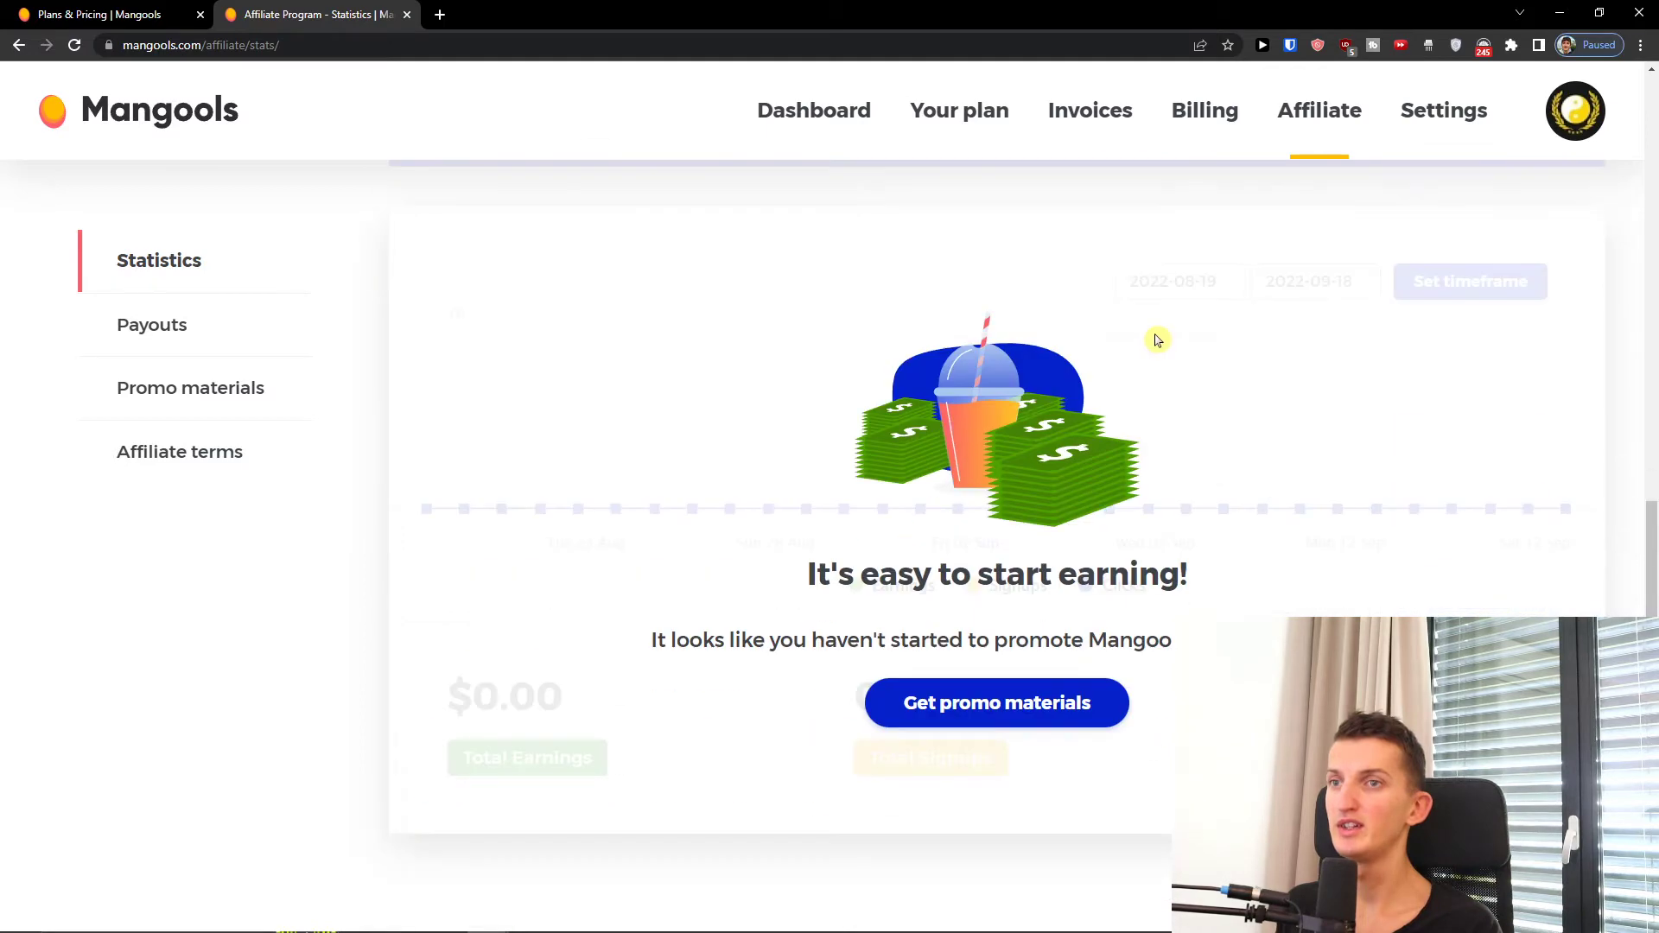
{"action": "scroll", "coordinate": [1159, 341], "scroll_direction": "up", "scroll_amount": 8}
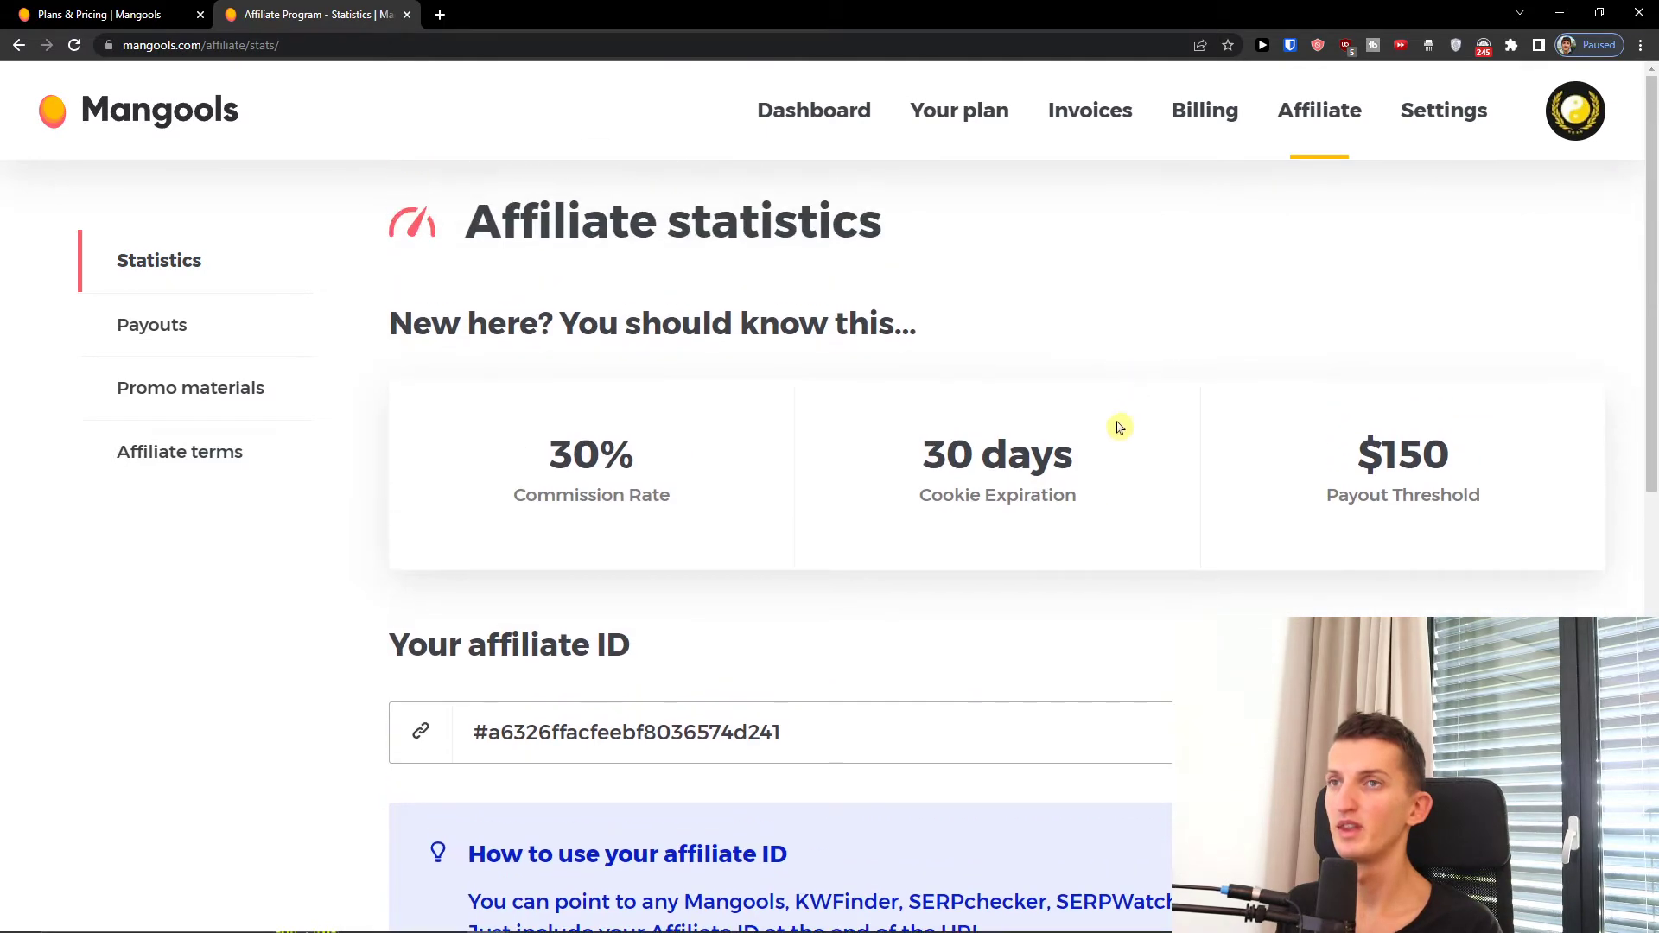
{"action": "left_click_drag", "start_coordinate": [462, 464], "coordinate": [618, 496]}
{"action": "left_click", "coordinate": [637, 470]}
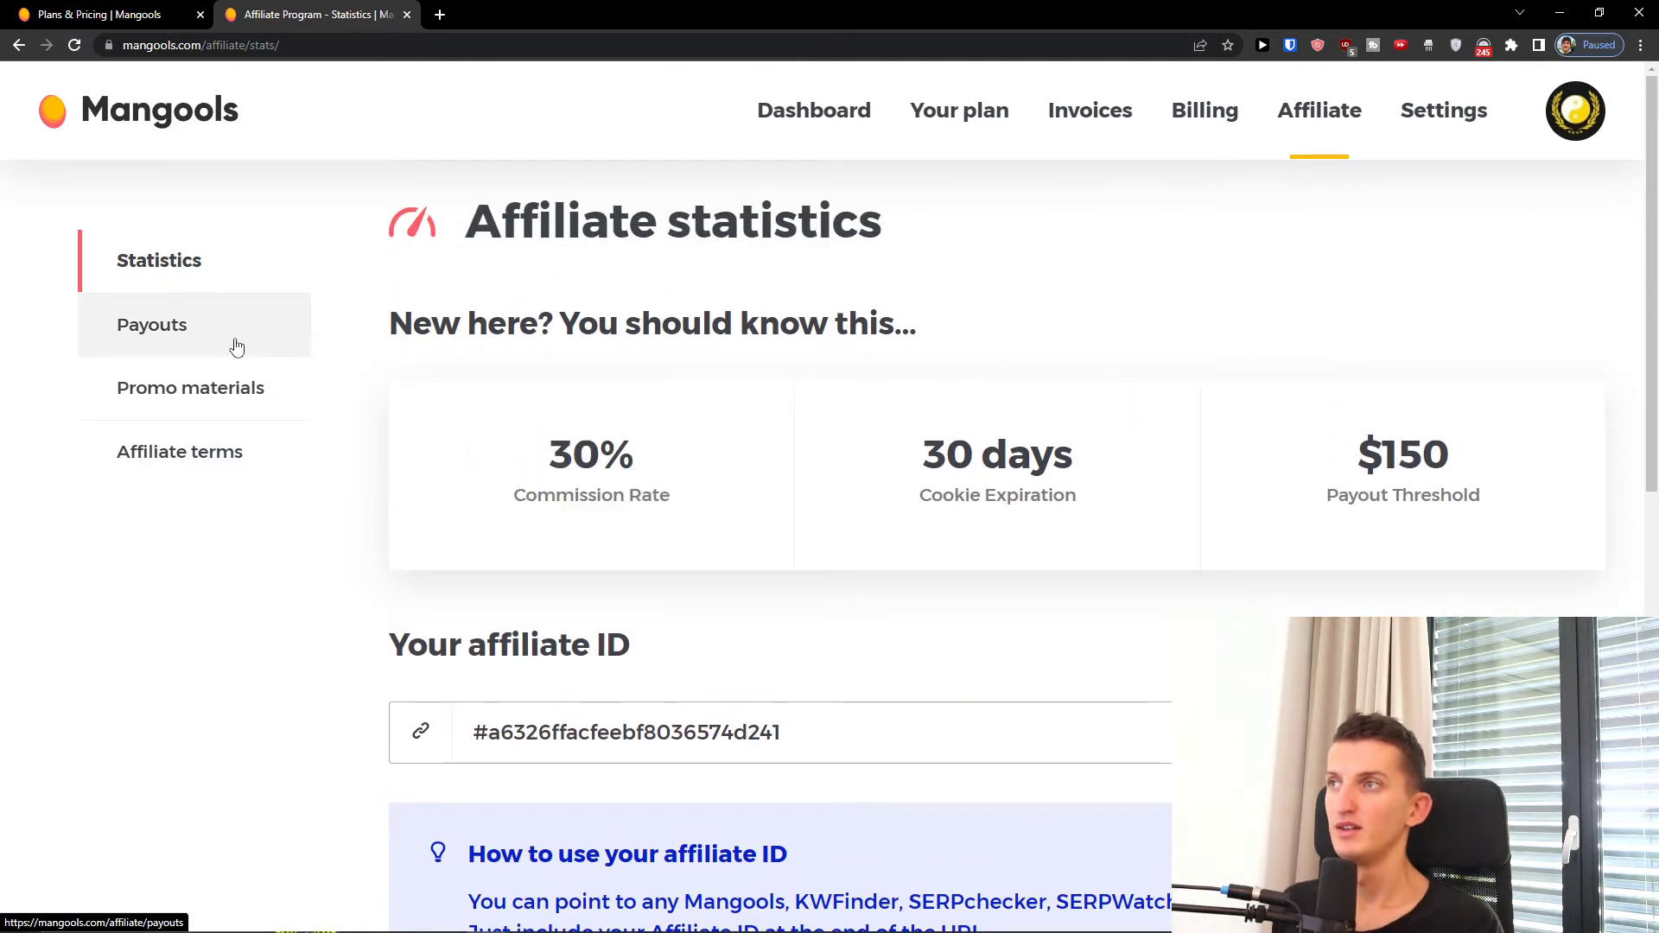
{"action": "left_click", "coordinate": [230, 381]}
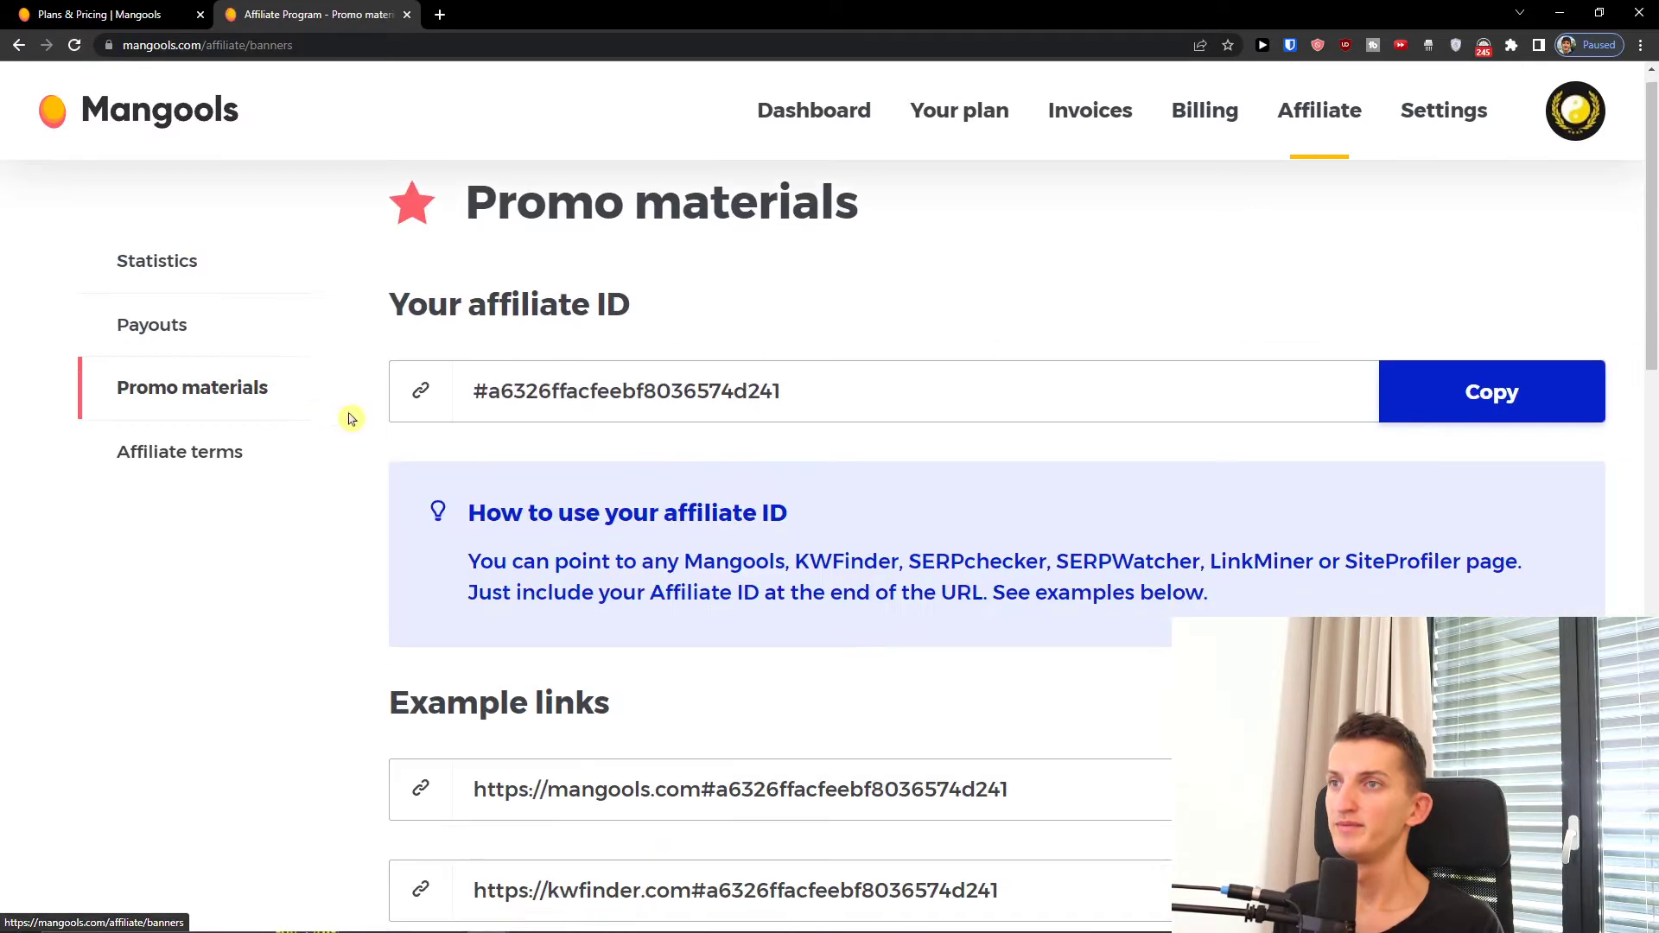
{"action": "scroll", "coordinate": [352, 419], "scroll_direction": "down", "scroll_amount": 3}
{"action": "scroll", "coordinate": [352, 419], "scroll_direction": "down", "scroll_amount": 10}
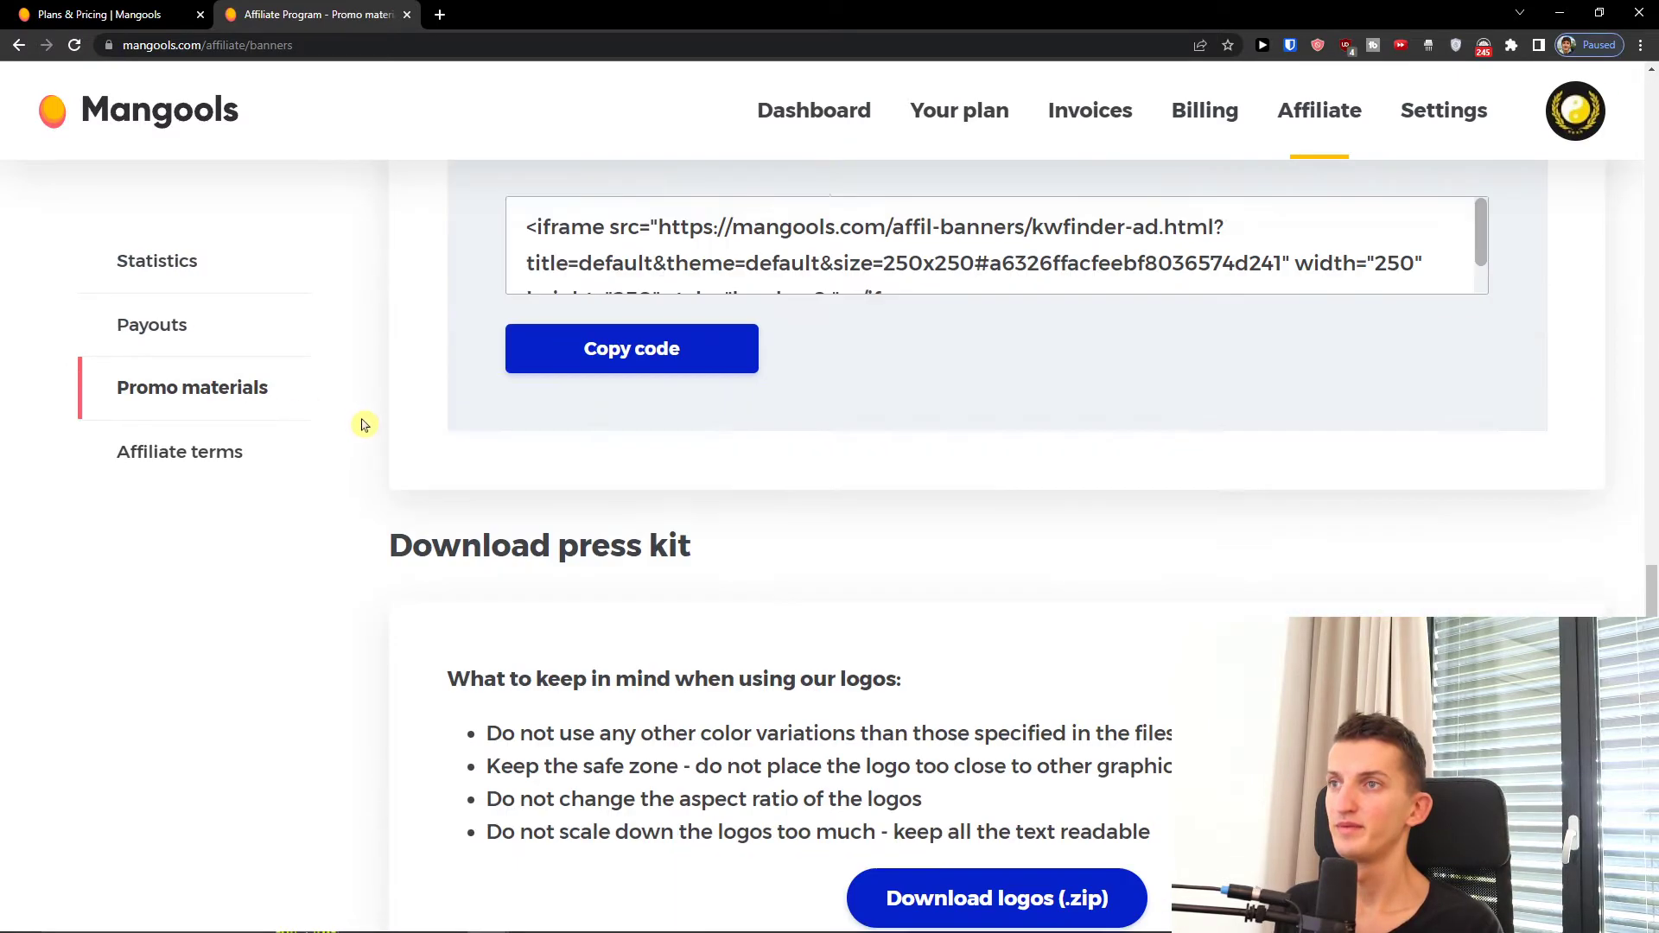
{"action": "scroll", "coordinate": [369, 427], "scroll_direction": "up", "scroll_amount": 5}
{"action": "scroll", "coordinate": [370, 426], "scroll_direction": "up", "scroll_amount": 5}
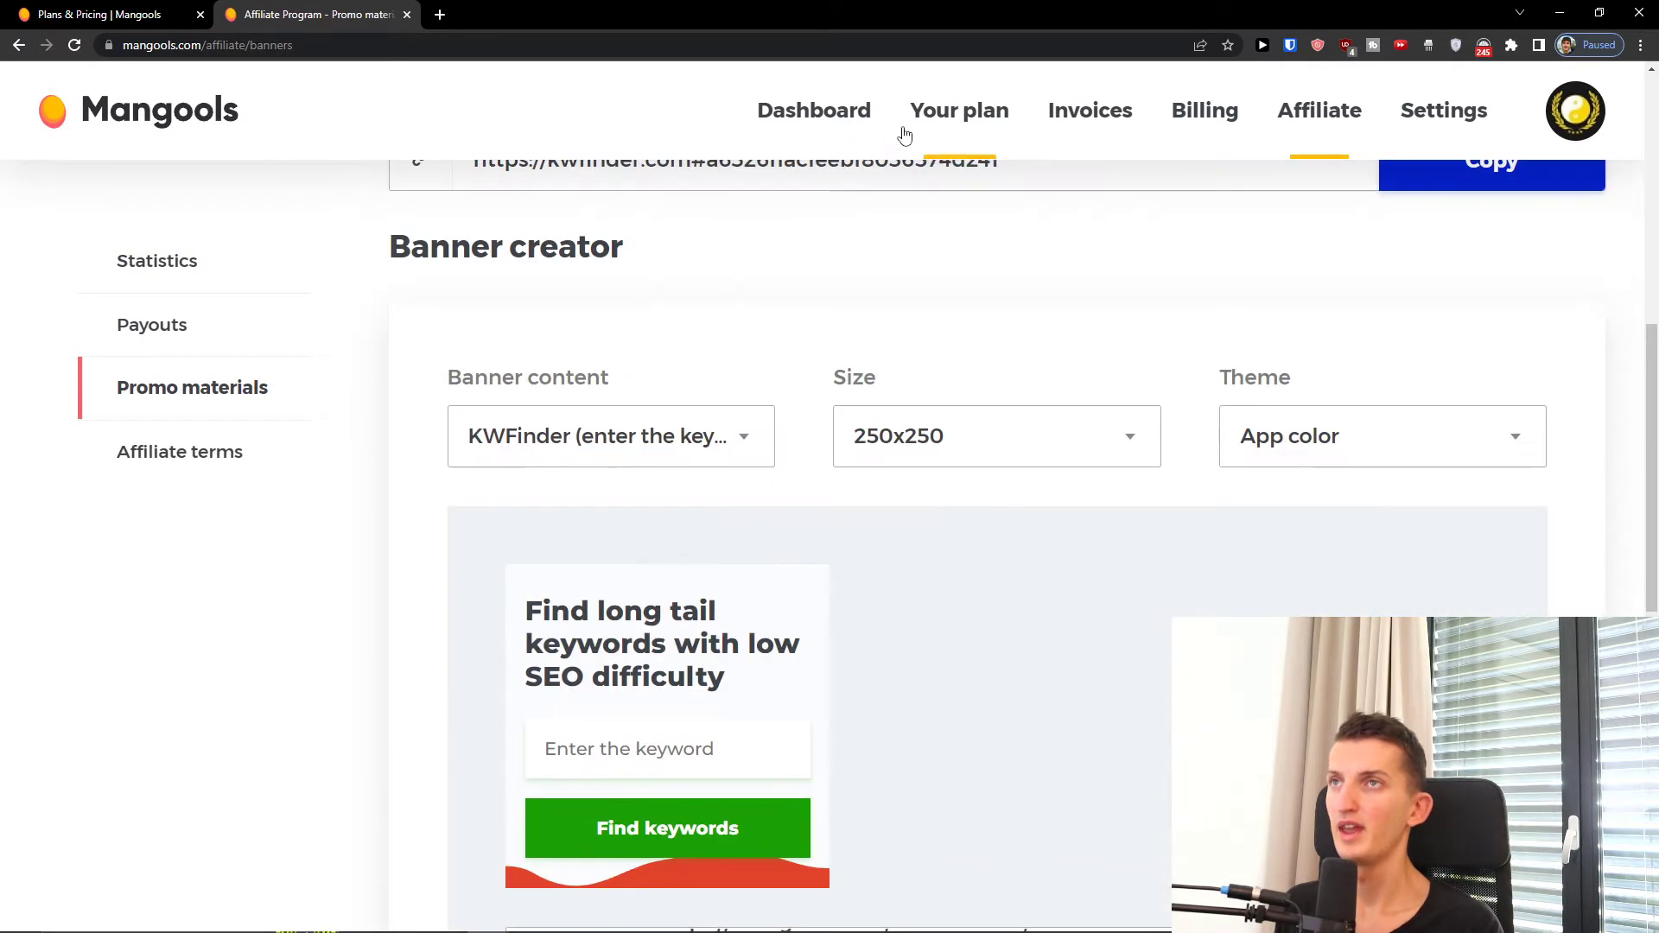
{"action": "left_click", "coordinate": [821, 116]}
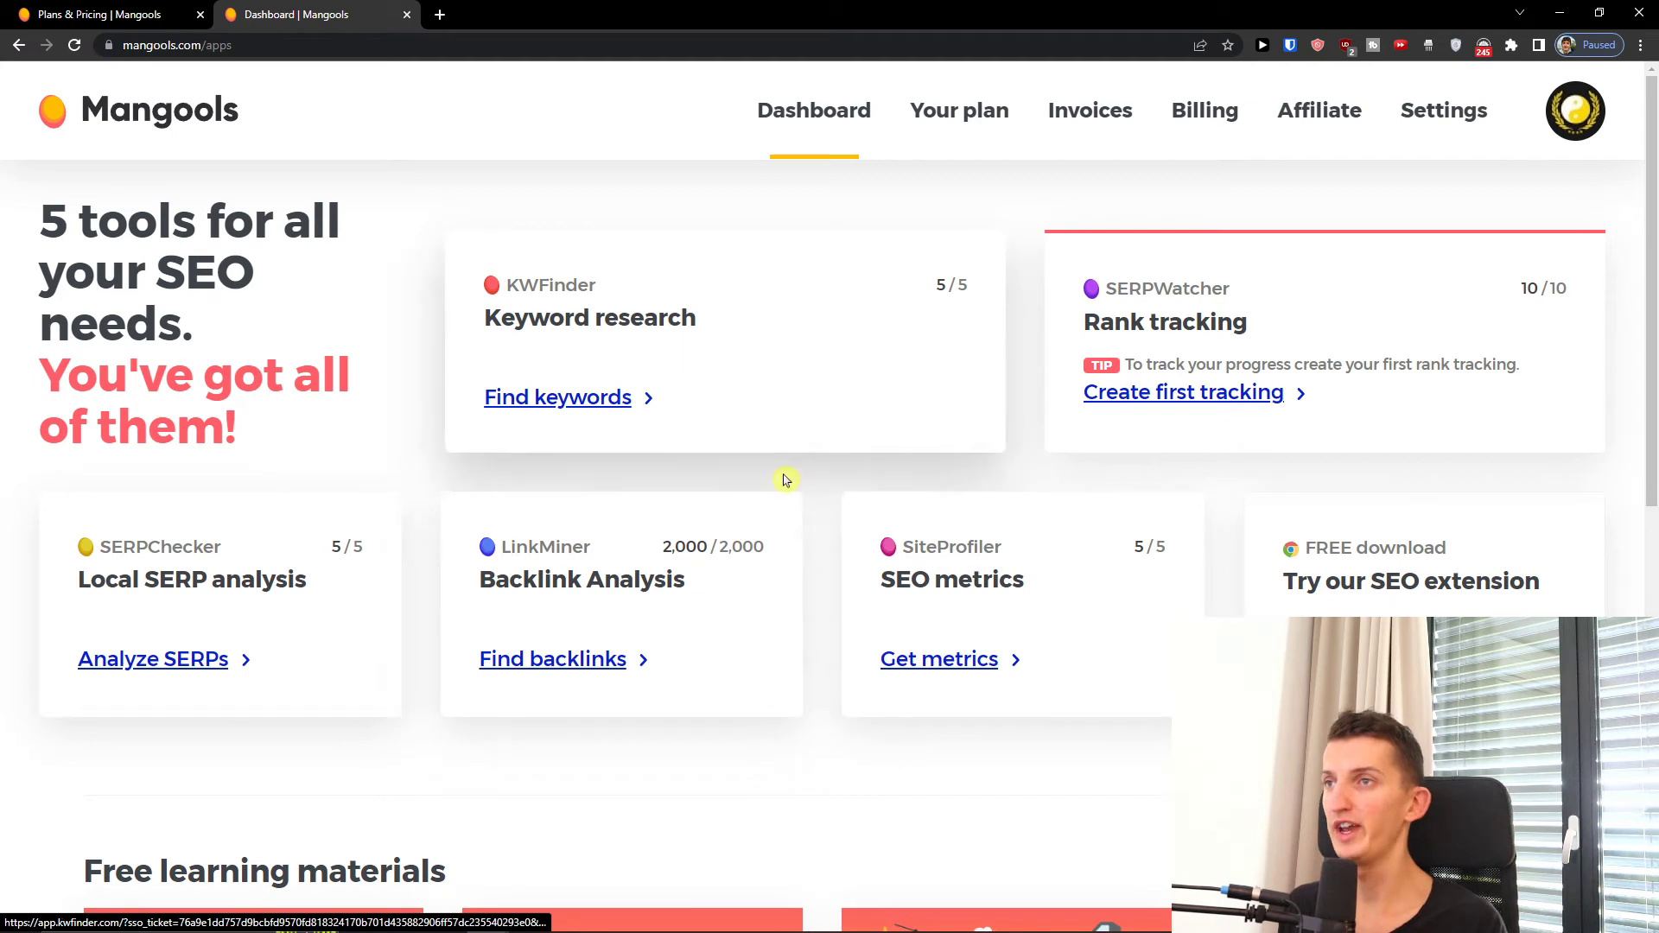
Step: Open KWFinder in a new tab, dismiss its guide, and search the keyword tradingview
{"action": "middle_click", "coordinate": [530, 397]}
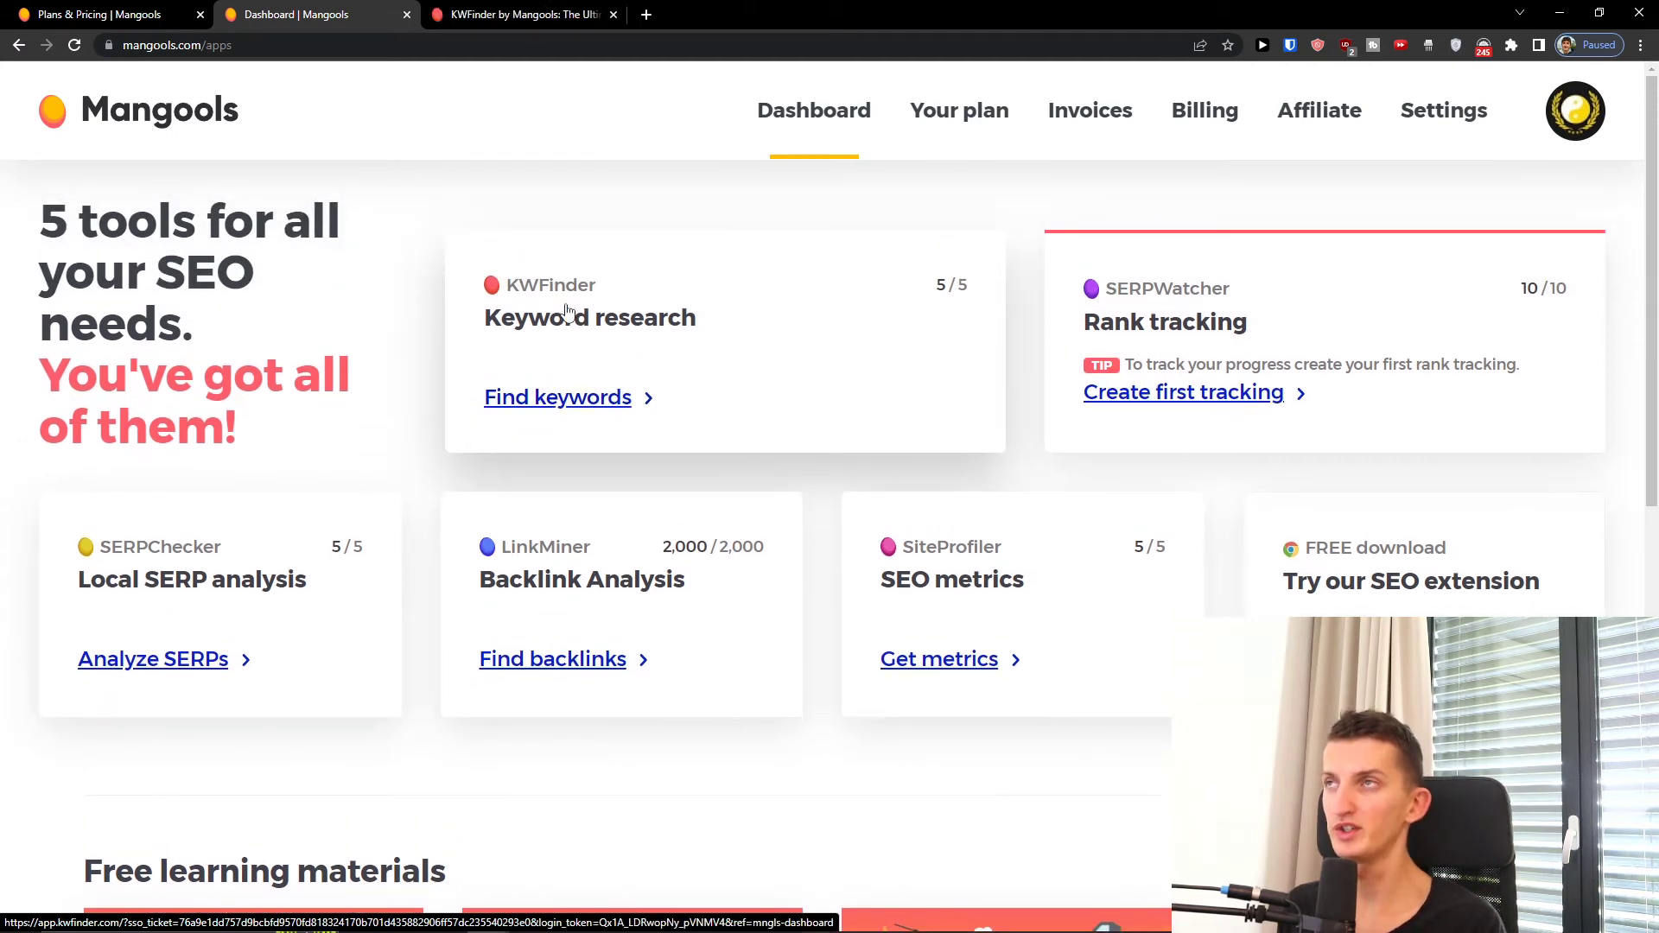
{"action": "left_click", "coordinate": [465, 14]}
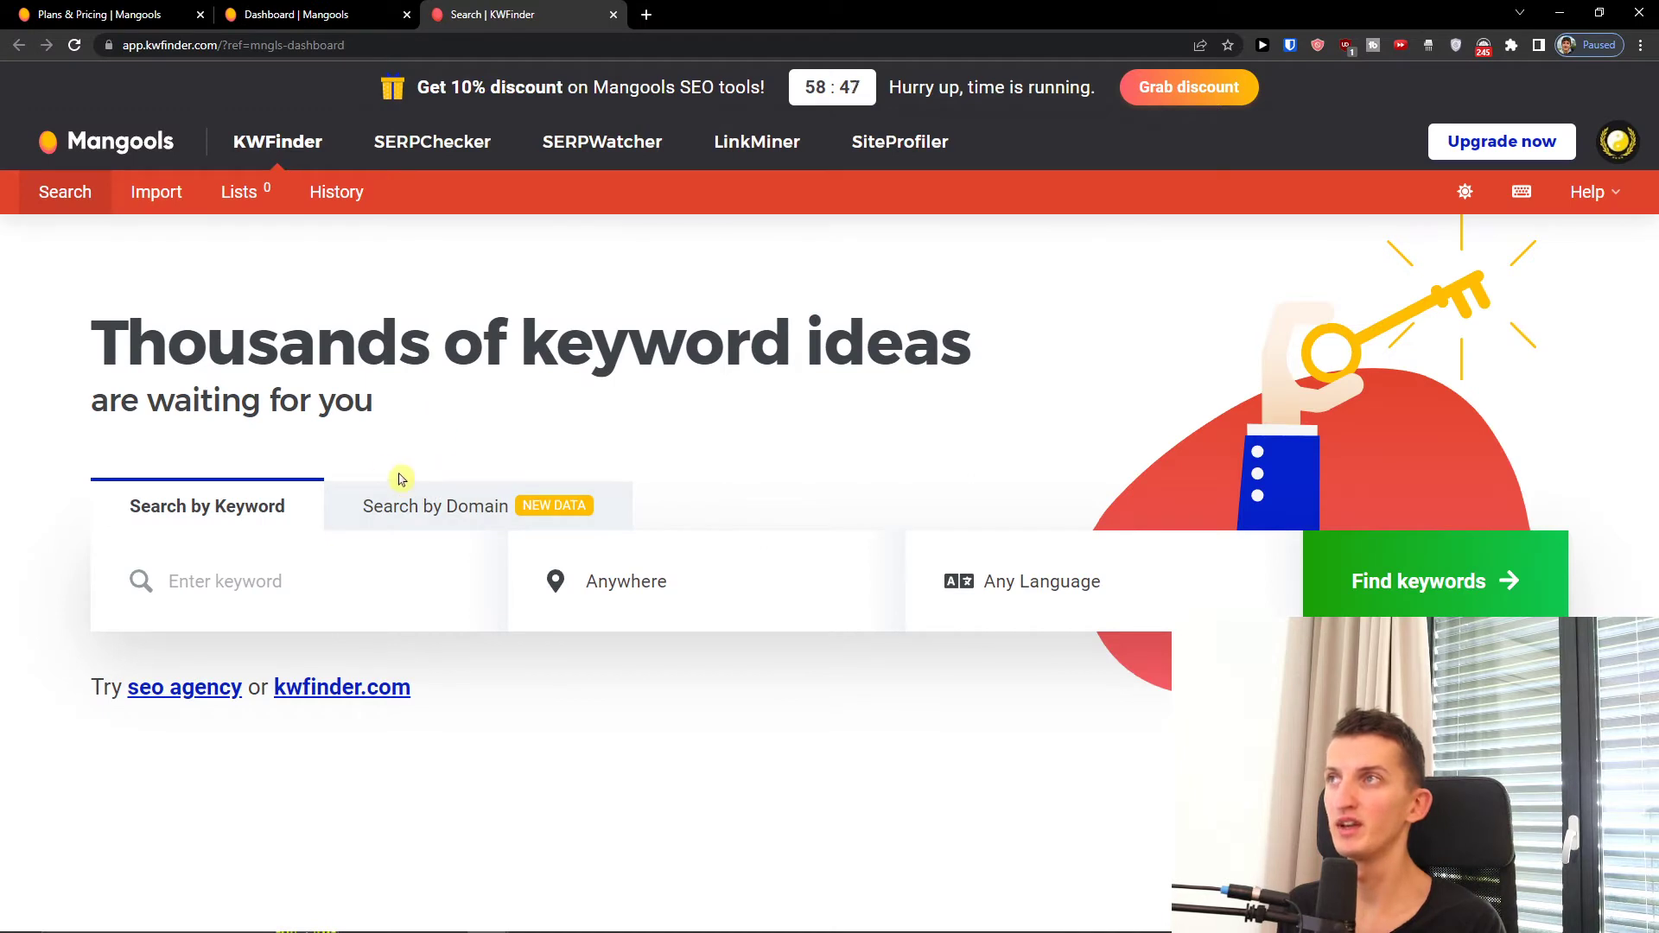
{"action": "left_click", "coordinate": [489, 585]}
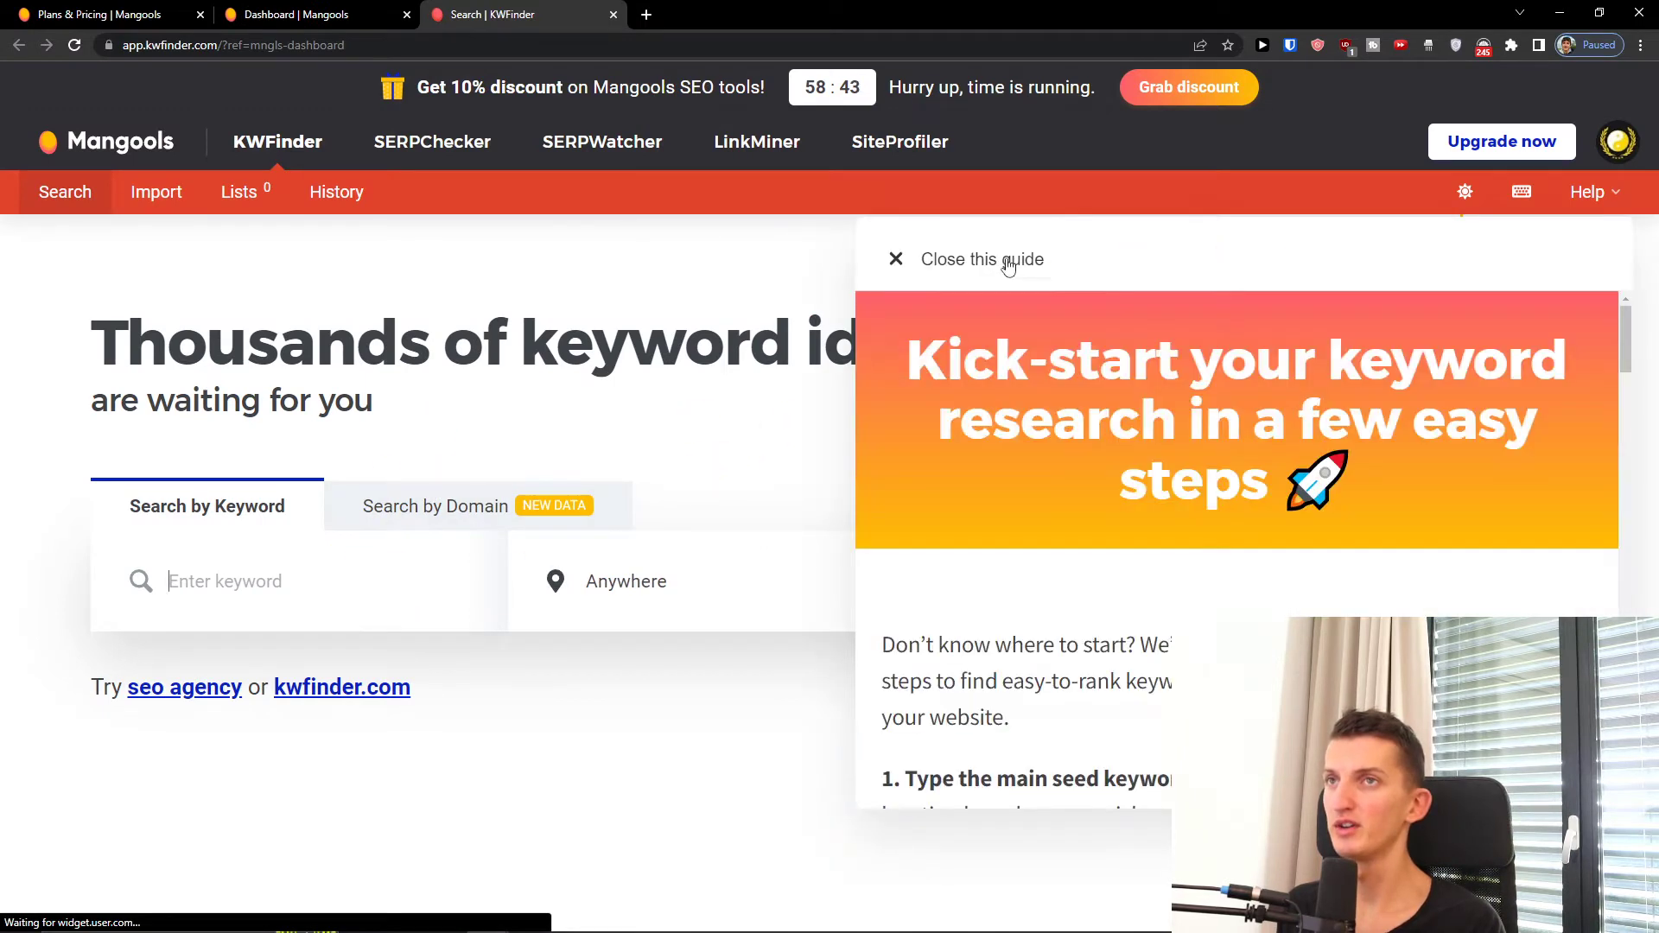
{"action": "left_click", "coordinate": [1008, 259]}
{"action": "left_click", "coordinate": [428, 512]}
{"action": "left_click", "coordinate": [278, 518]}
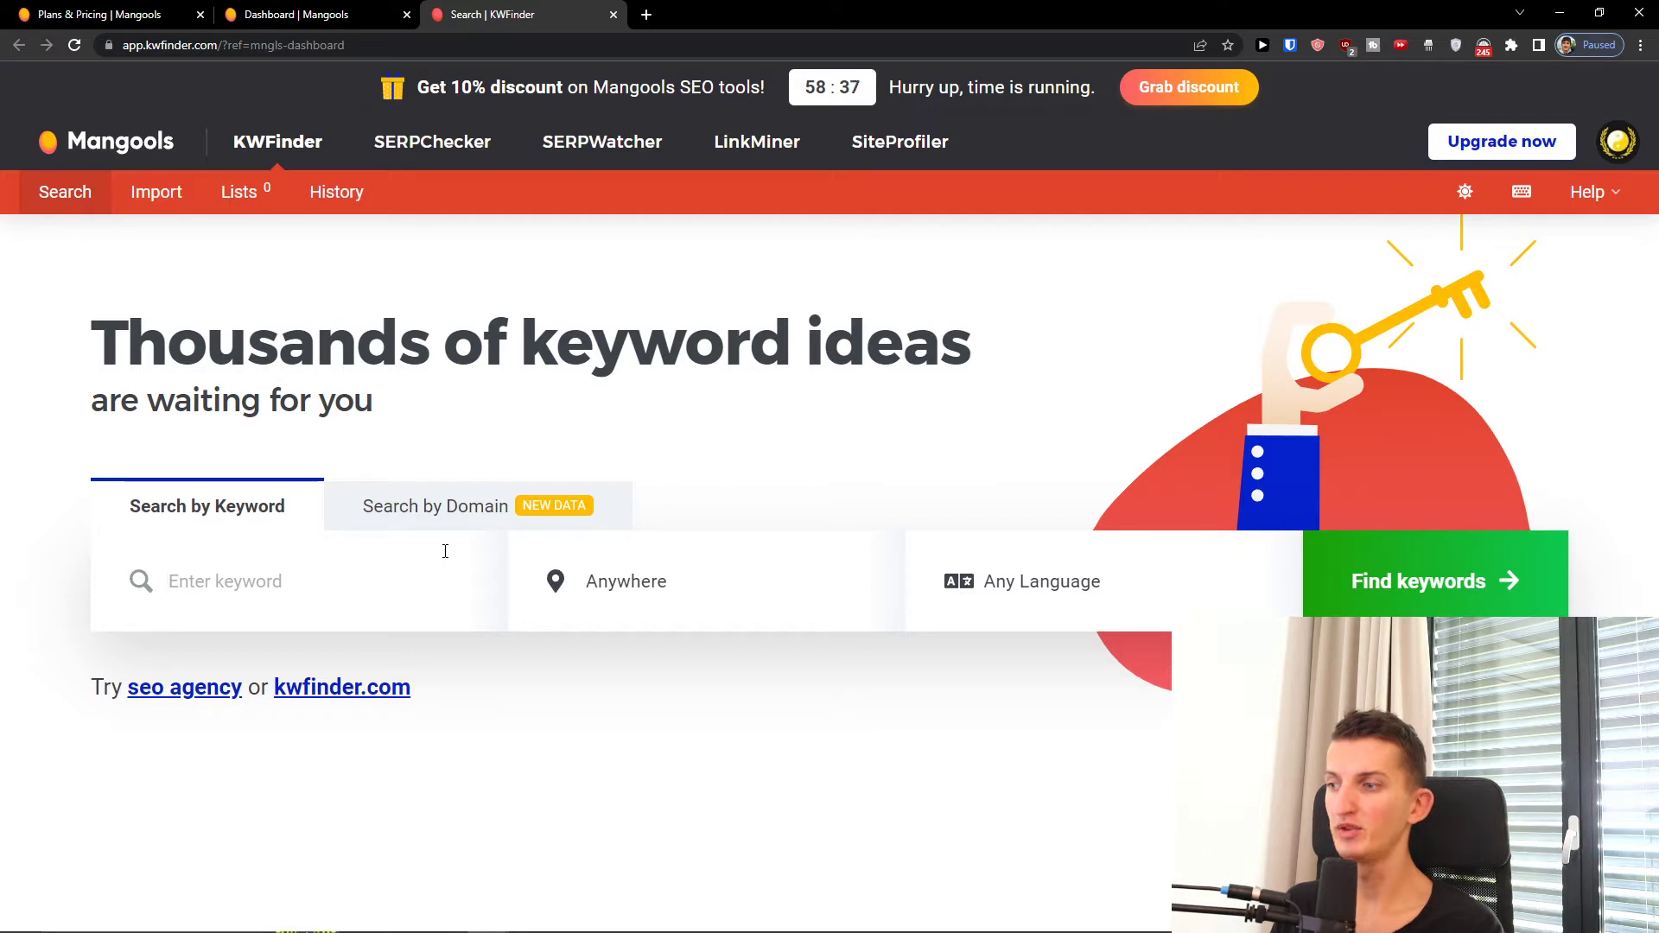
{"action": "type", "text": "tradingview"}
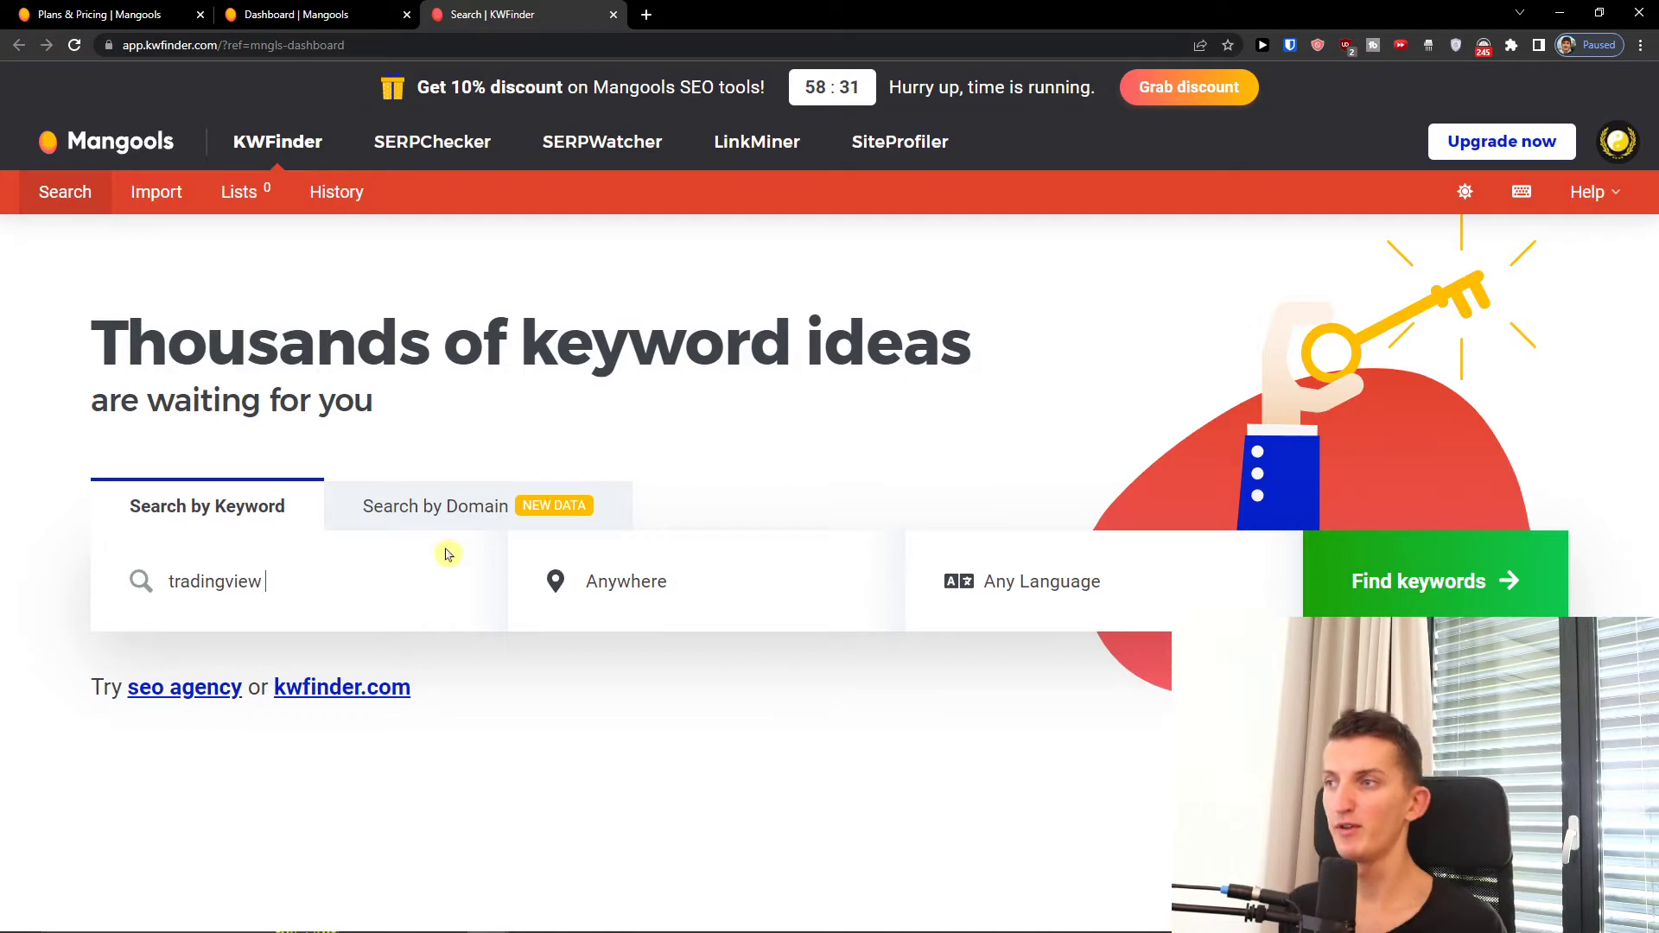
{"action": "left_click", "coordinate": [1424, 595]}
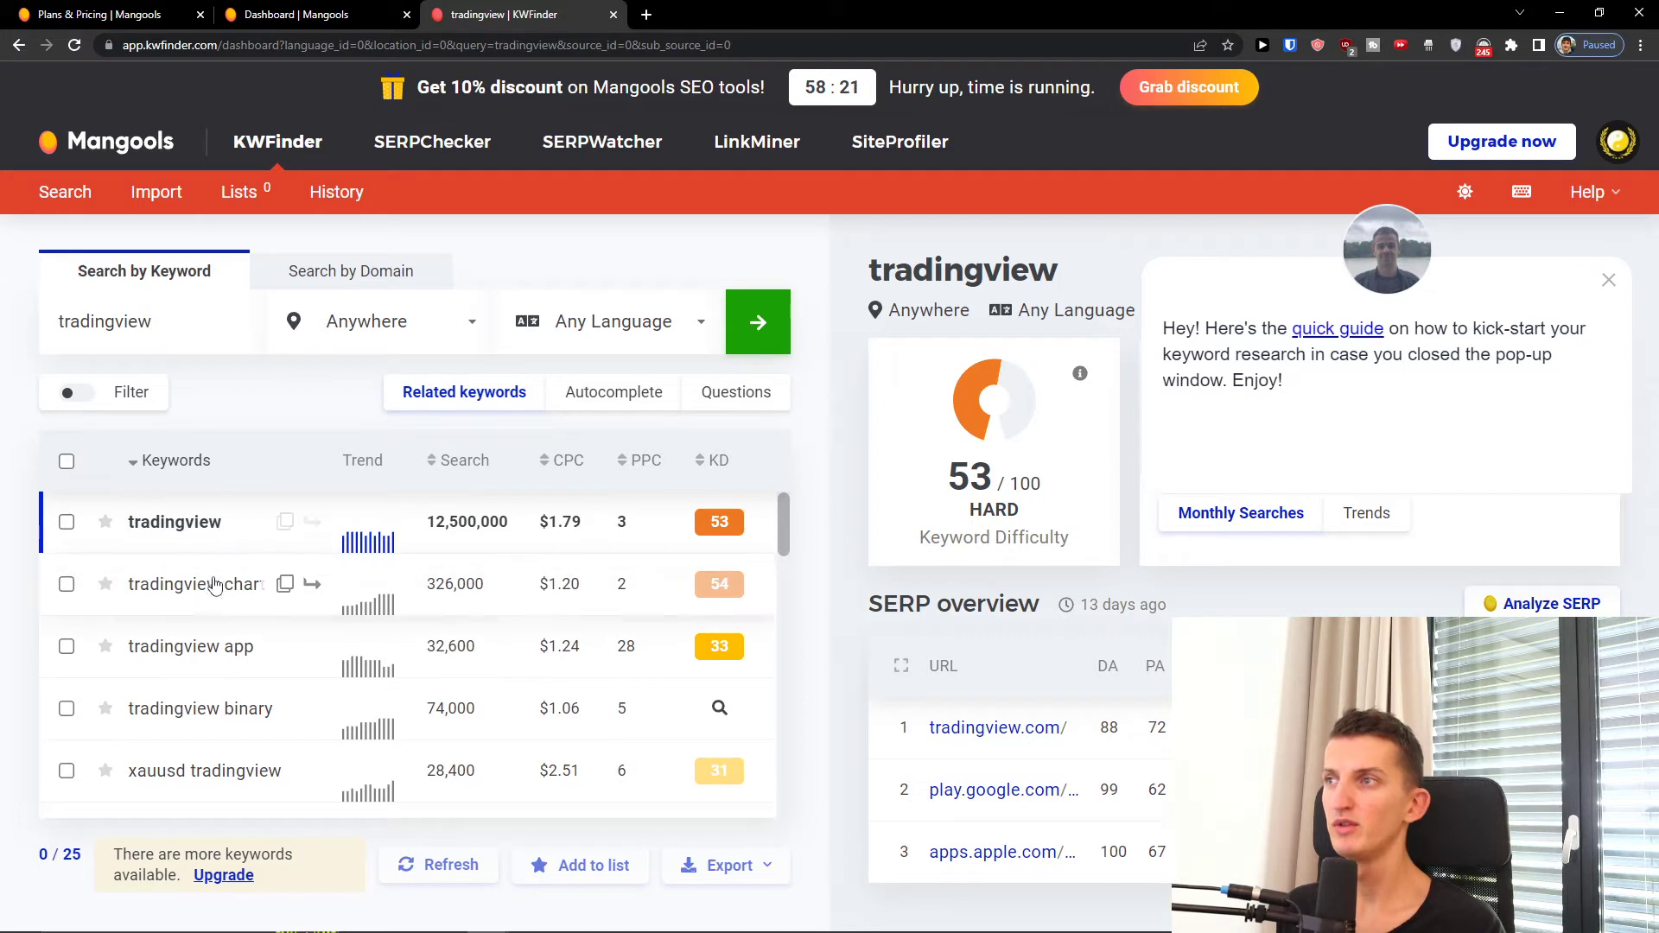
Step: Review tradingview's related keywords, checking the Search, PPC and KD column details
{"action": "scroll", "coordinate": [208, 616], "scroll_direction": "down", "scroll_amount": 4}
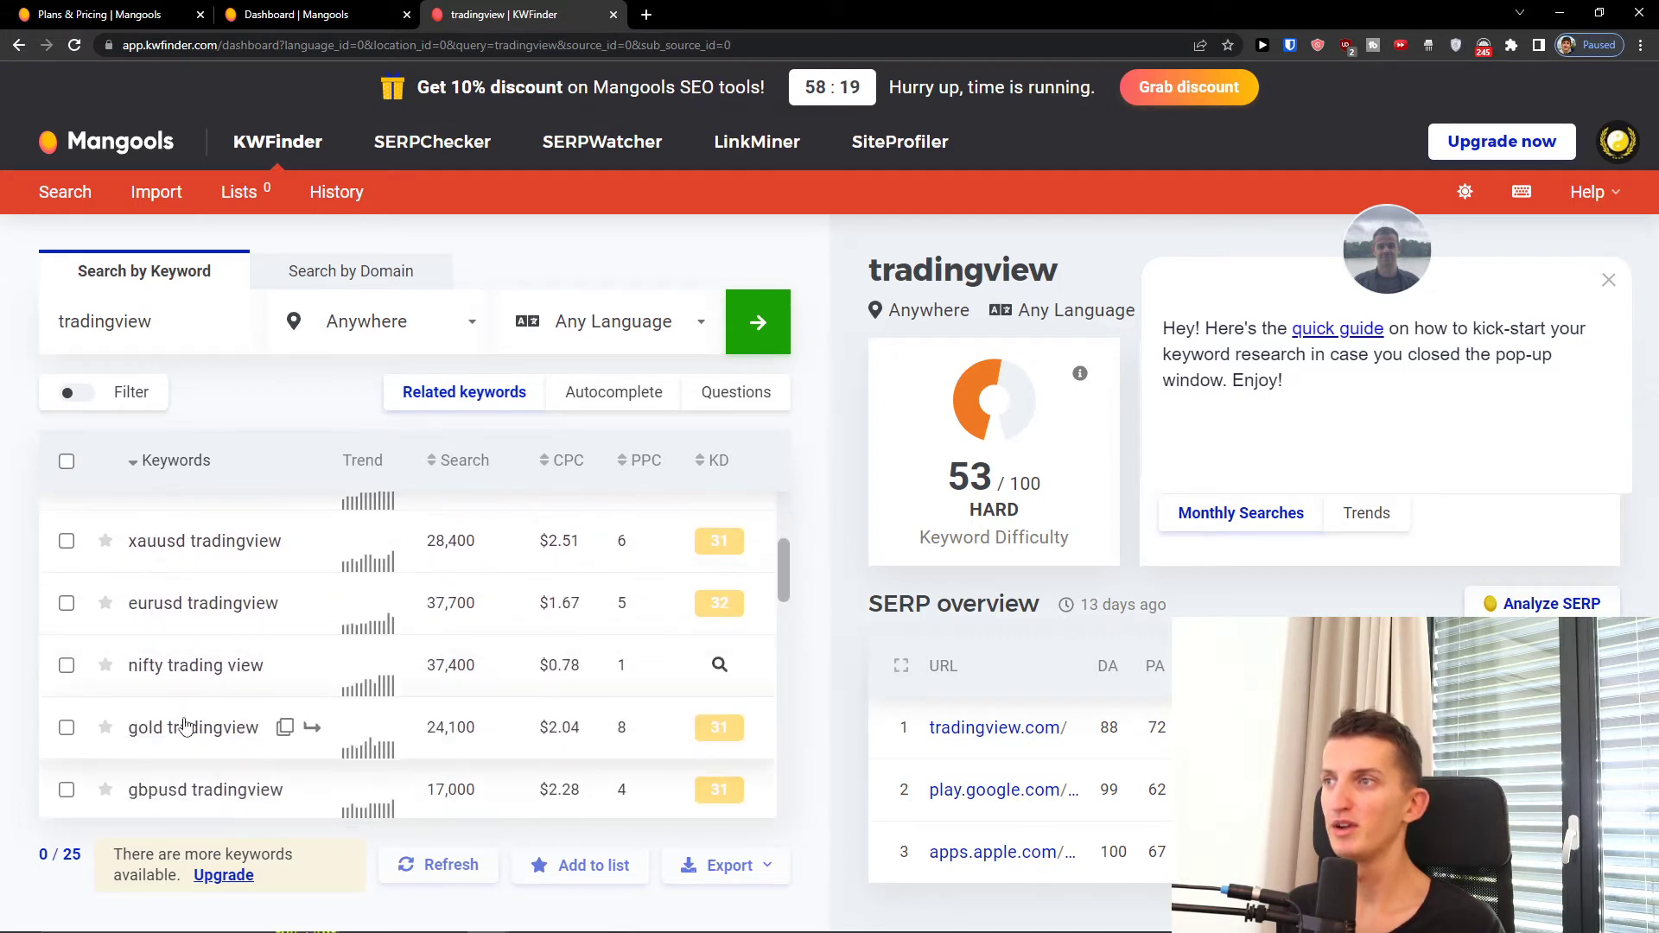
{"action": "scroll", "coordinate": [187, 732], "scroll_direction": "down", "scroll_amount": 2}
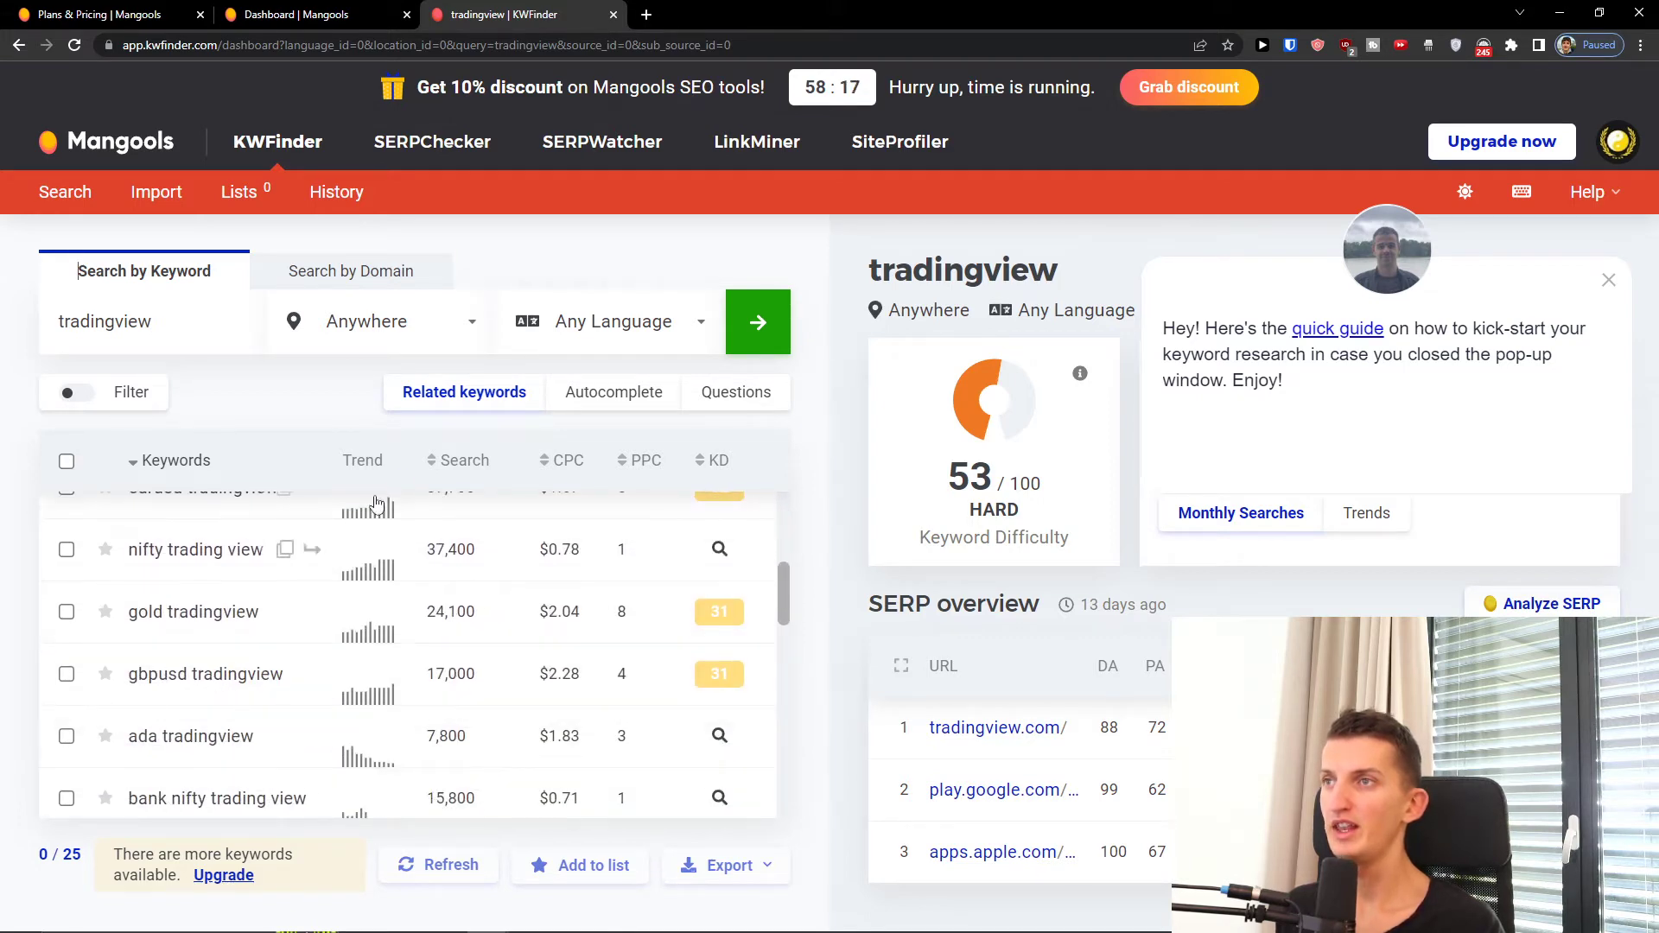
{"action": "mouse_move", "coordinate": [481, 475]}
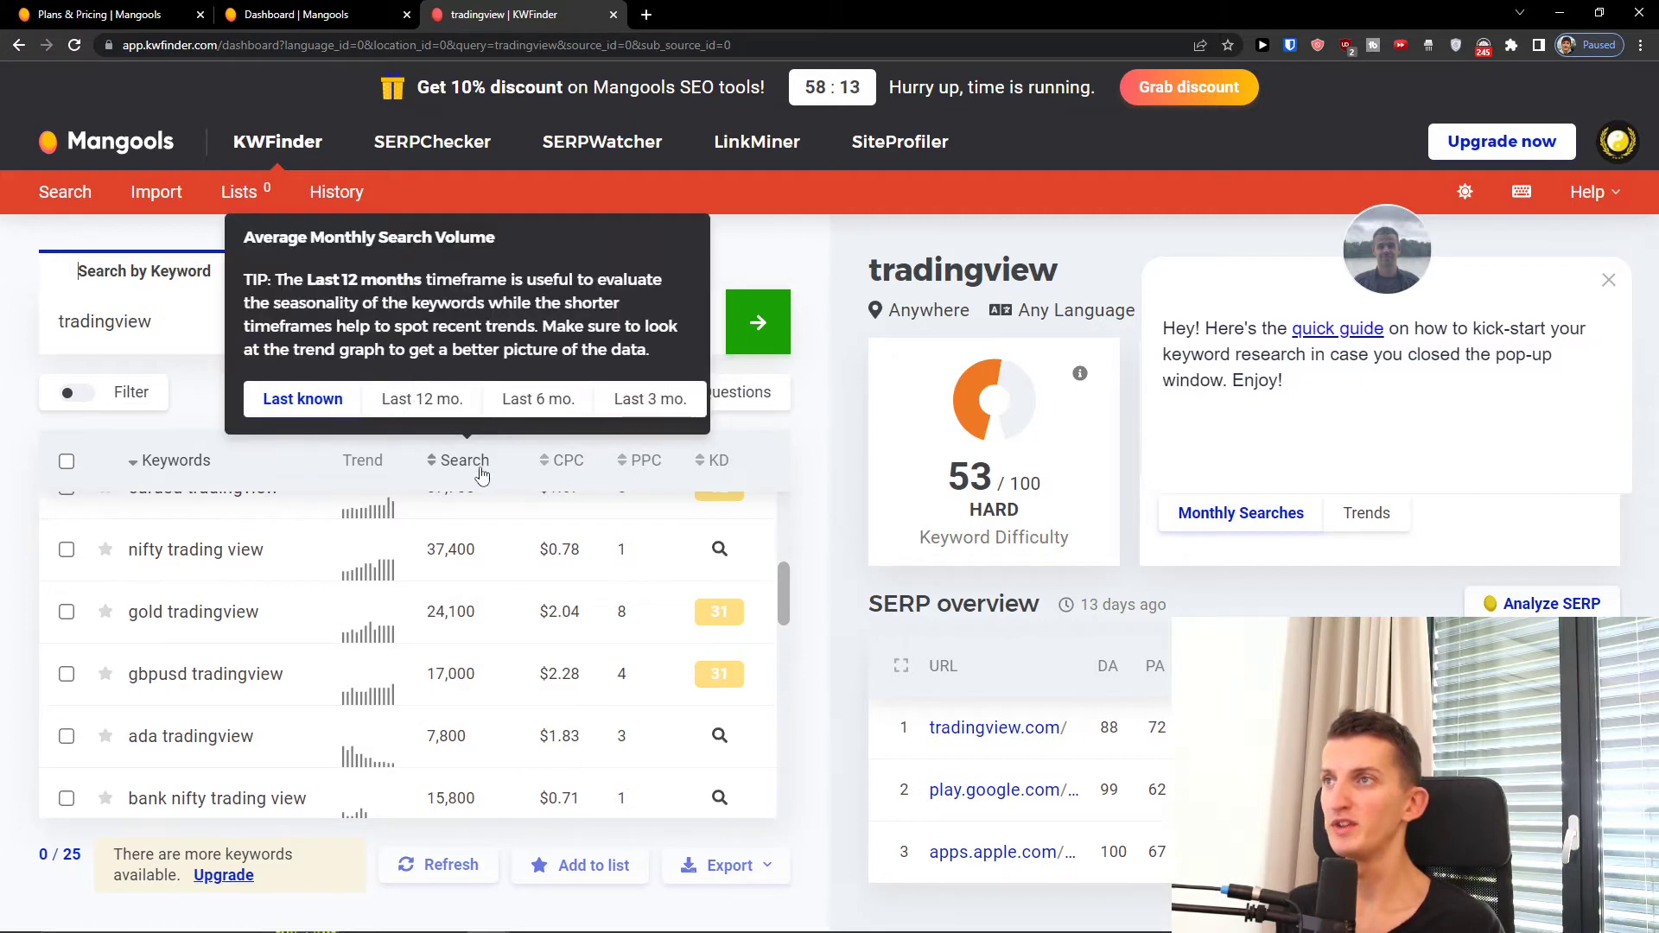
{"action": "mouse_move", "coordinate": [654, 469]}
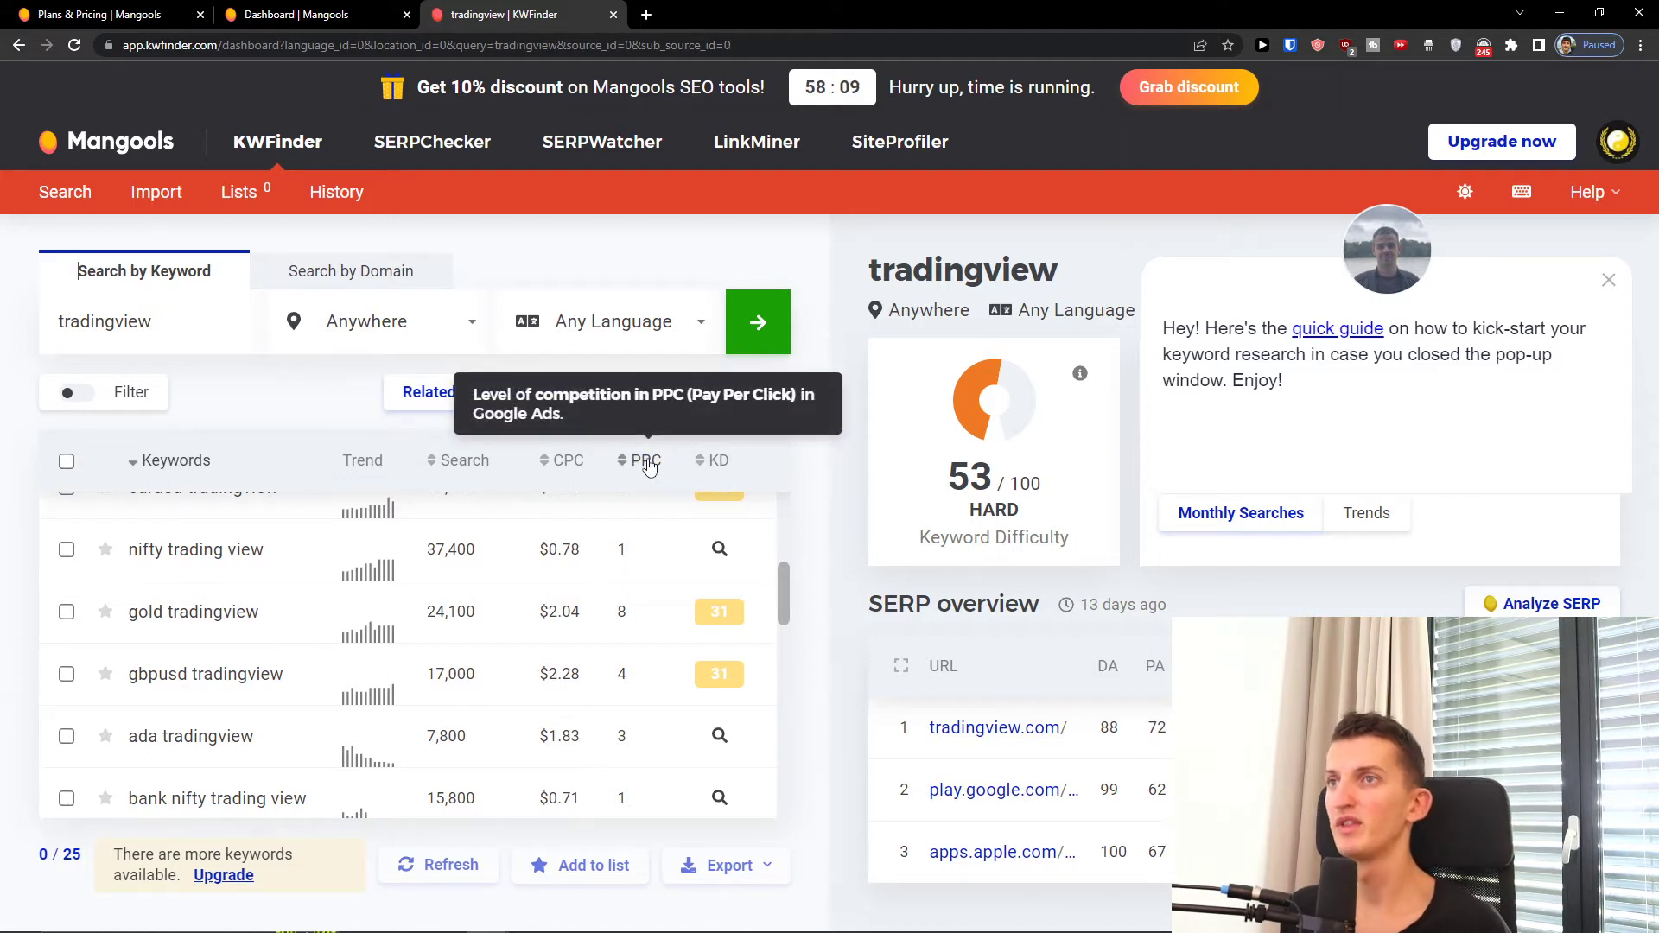
{"action": "mouse_move", "coordinate": [720, 469]}
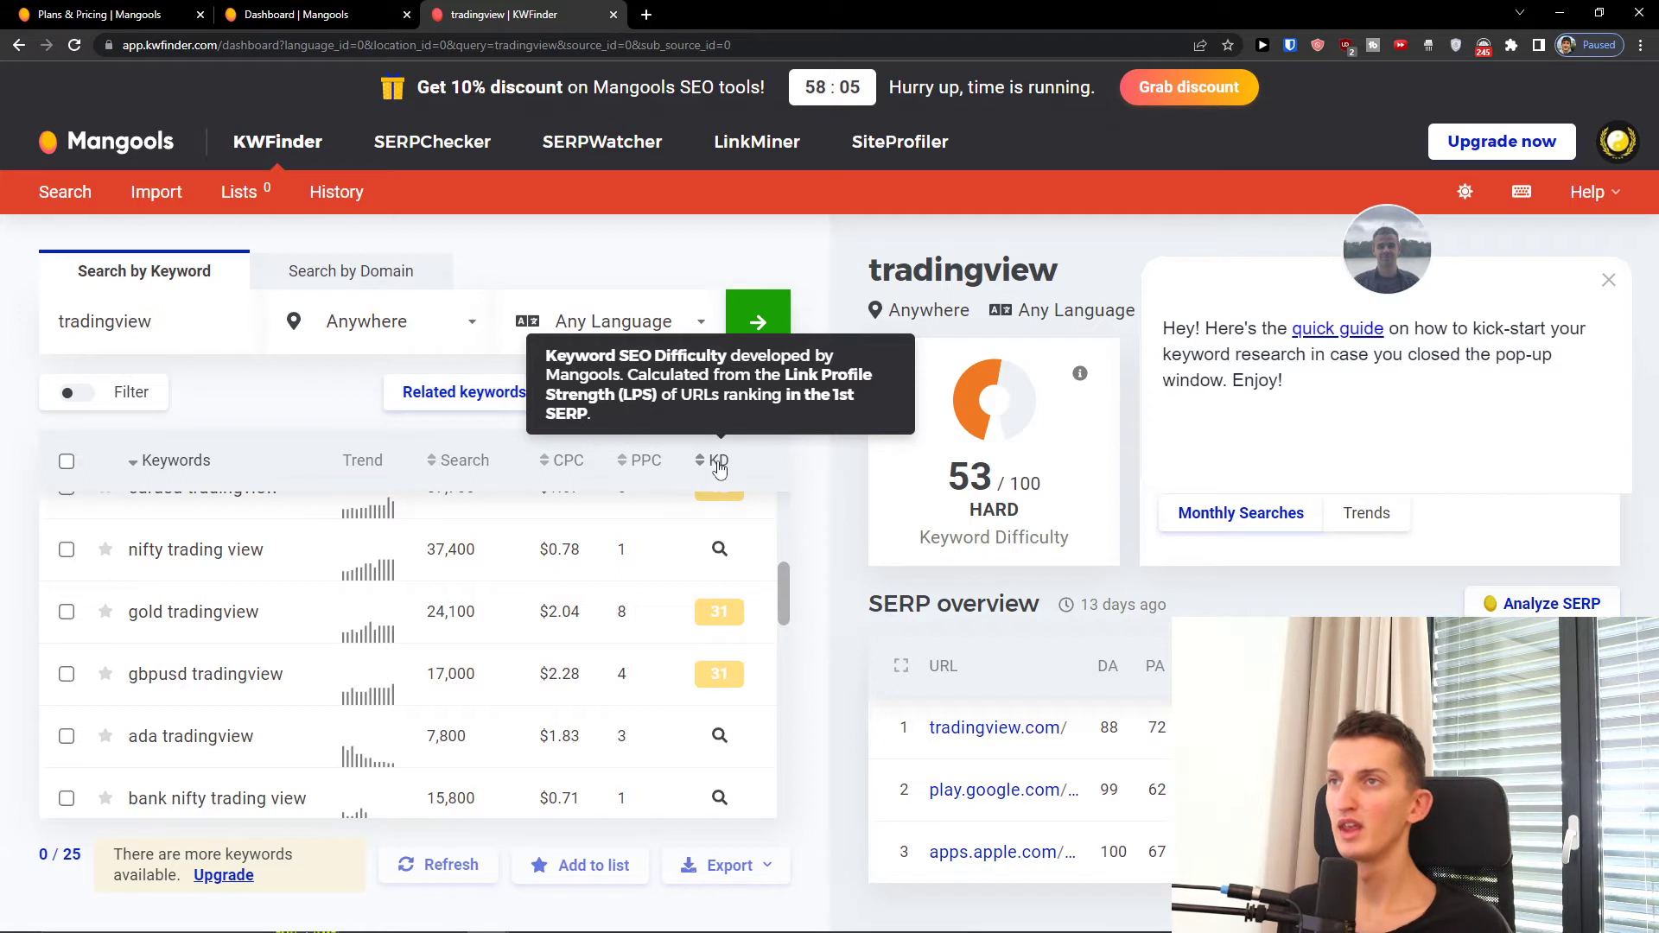
{"action": "scroll", "coordinate": [715, 507], "scroll_direction": "up", "scroll_amount": 3}
{"action": "mouse_move", "coordinate": [715, 538]}
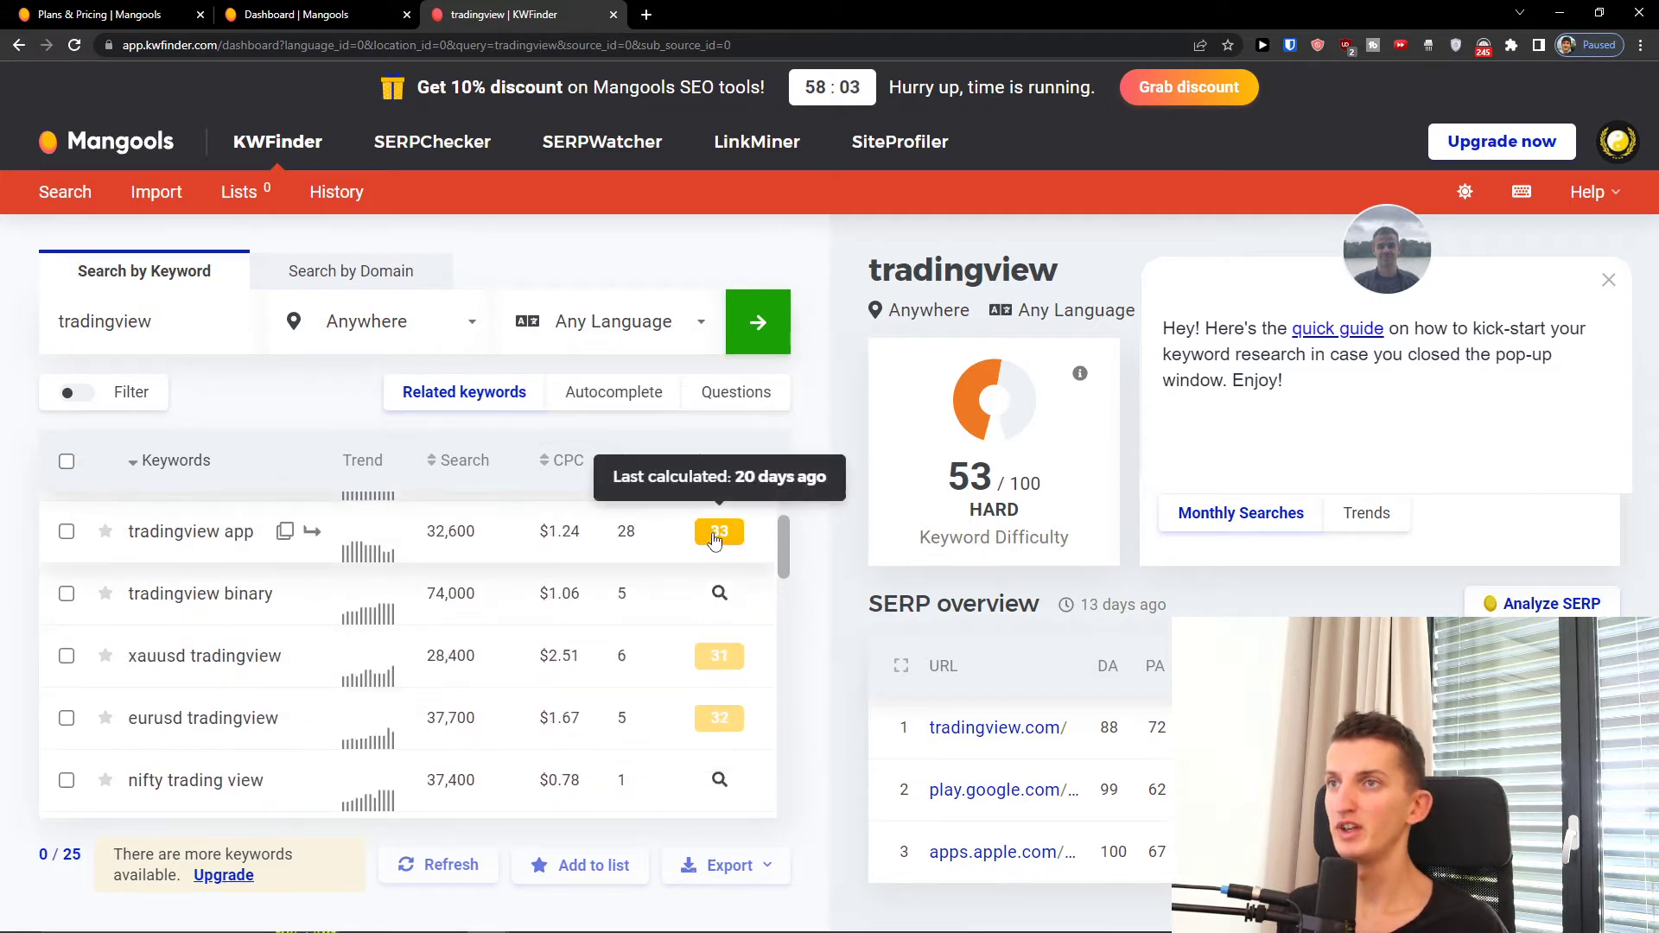
{"action": "scroll", "coordinate": [714, 537], "scroll_direction": "up", "scroll_amount": 2}
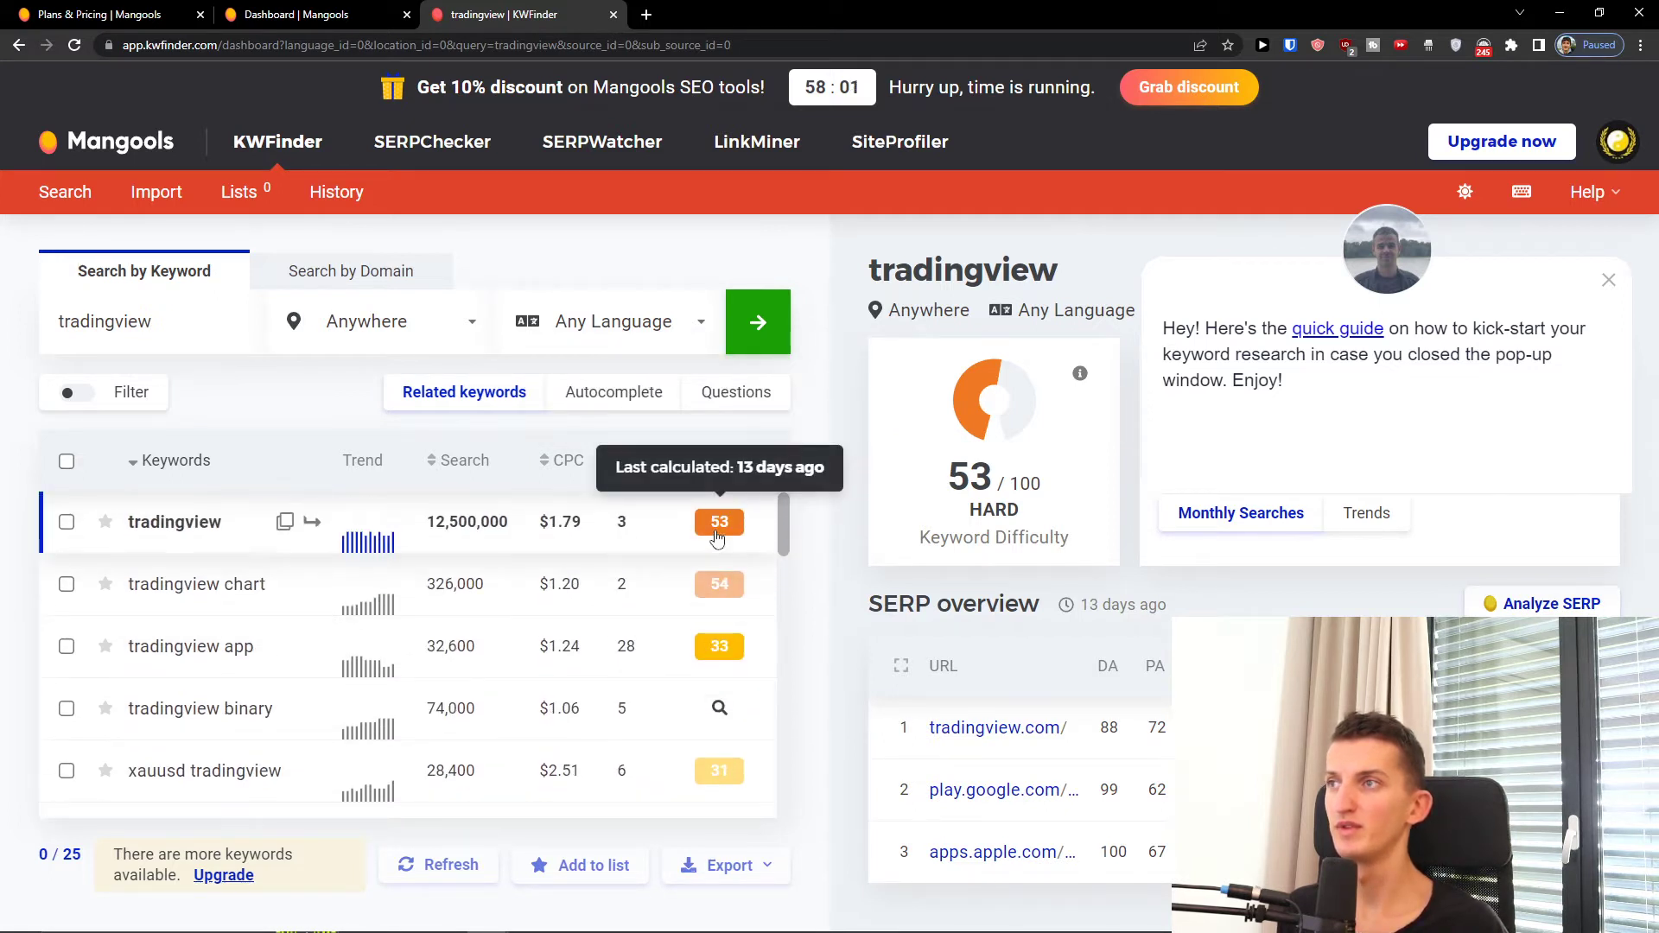
{"action": "scroll", "coordinate": [716, 536], "scroll_direction": "down", "scroll_amount": 4}
{"action": "scroll", "coordinate": [717, 537], "scroll_direction": "down", "scroll_amount": 8}
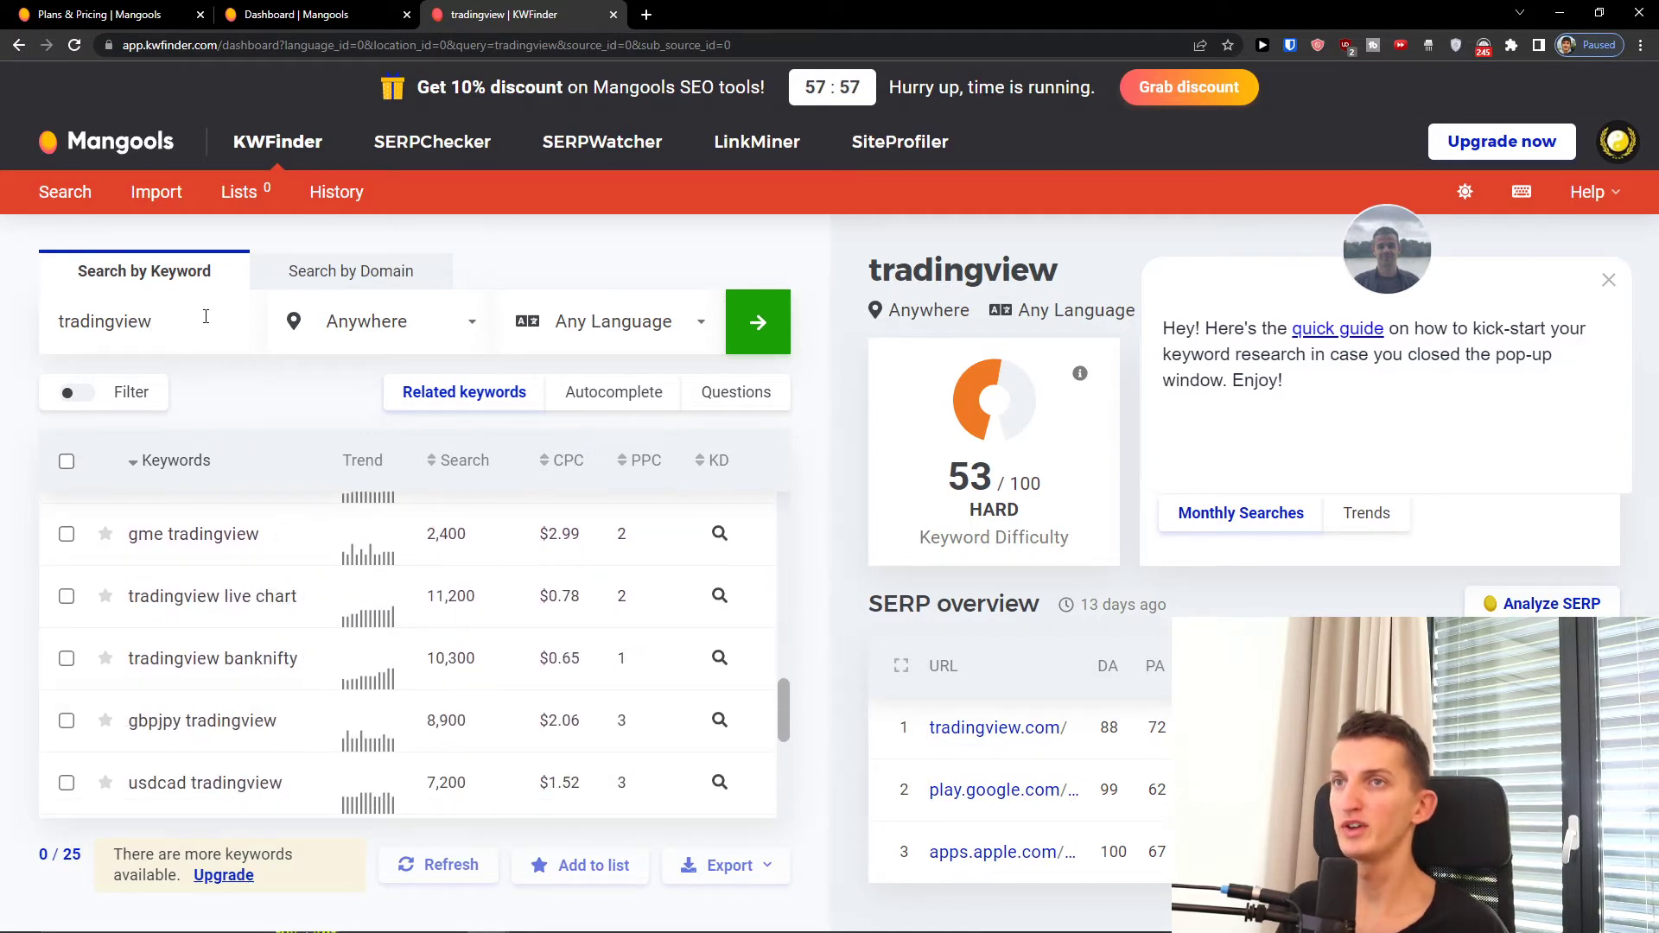
Step: Search 'tradingview vs' and scroll through the comparison keyword results
{"action": "type", "text": "s"}
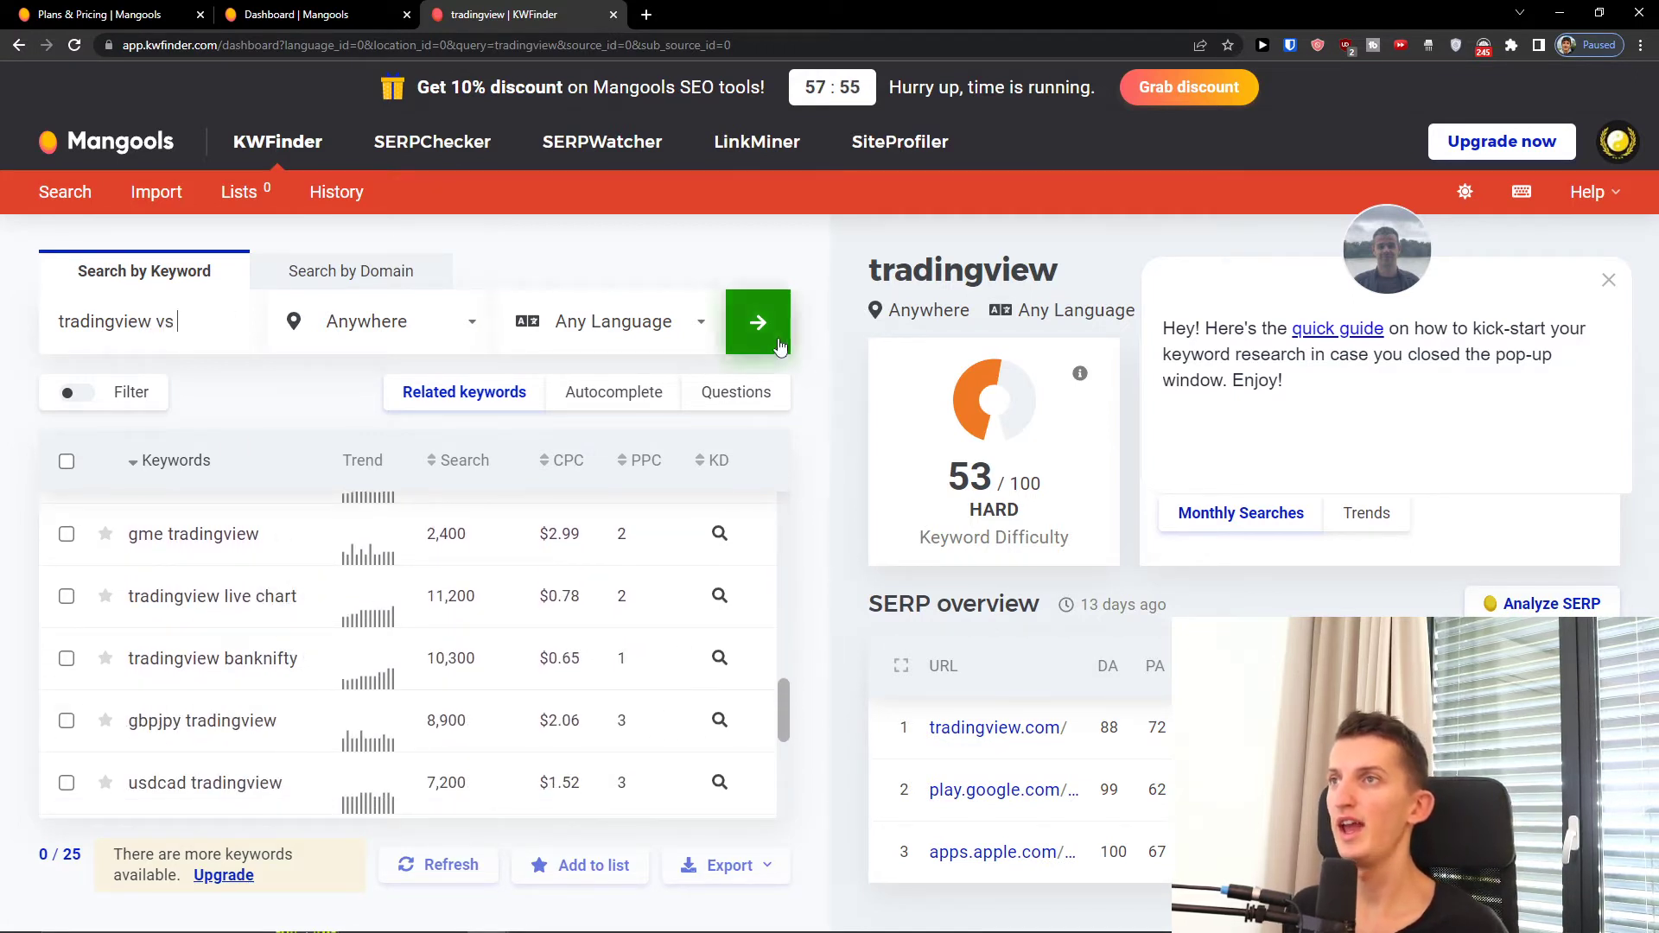
{"action": "left_click", "coordinate": [775, 342]}
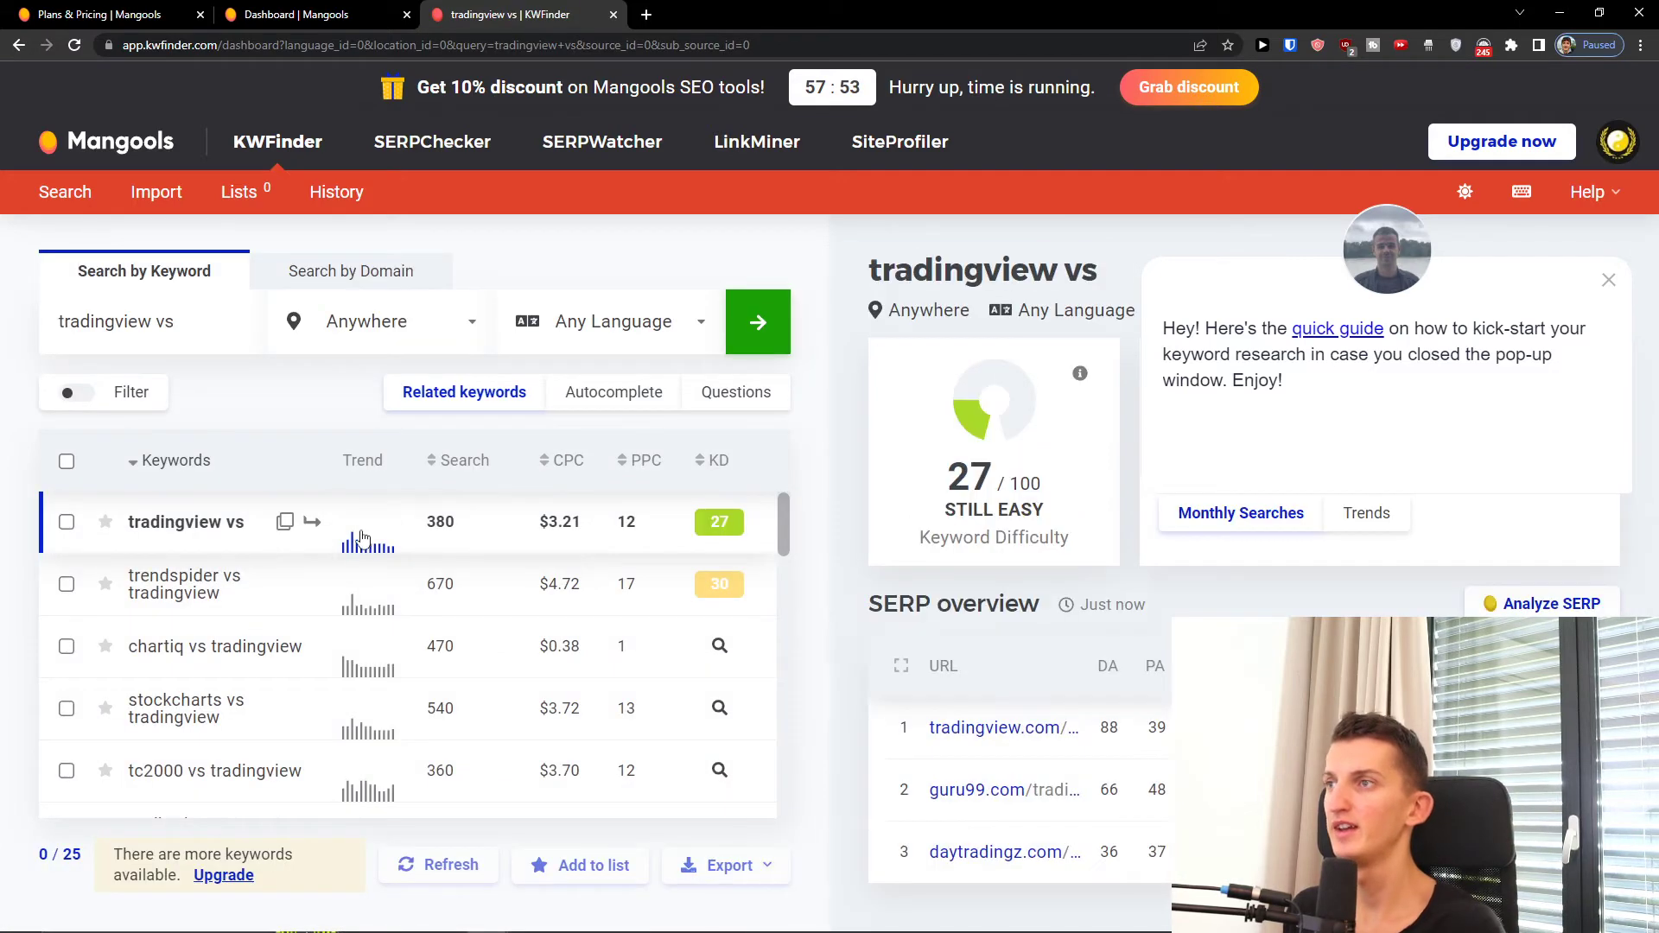
{"action": "scroll", "coordinate": [232, 592], "scroll_direction": "down", "scroll_amount": 2}
{"action": "scroll", "coordinate": [294, 540], "scroll_direction": "up", "scroll_amount": 2}
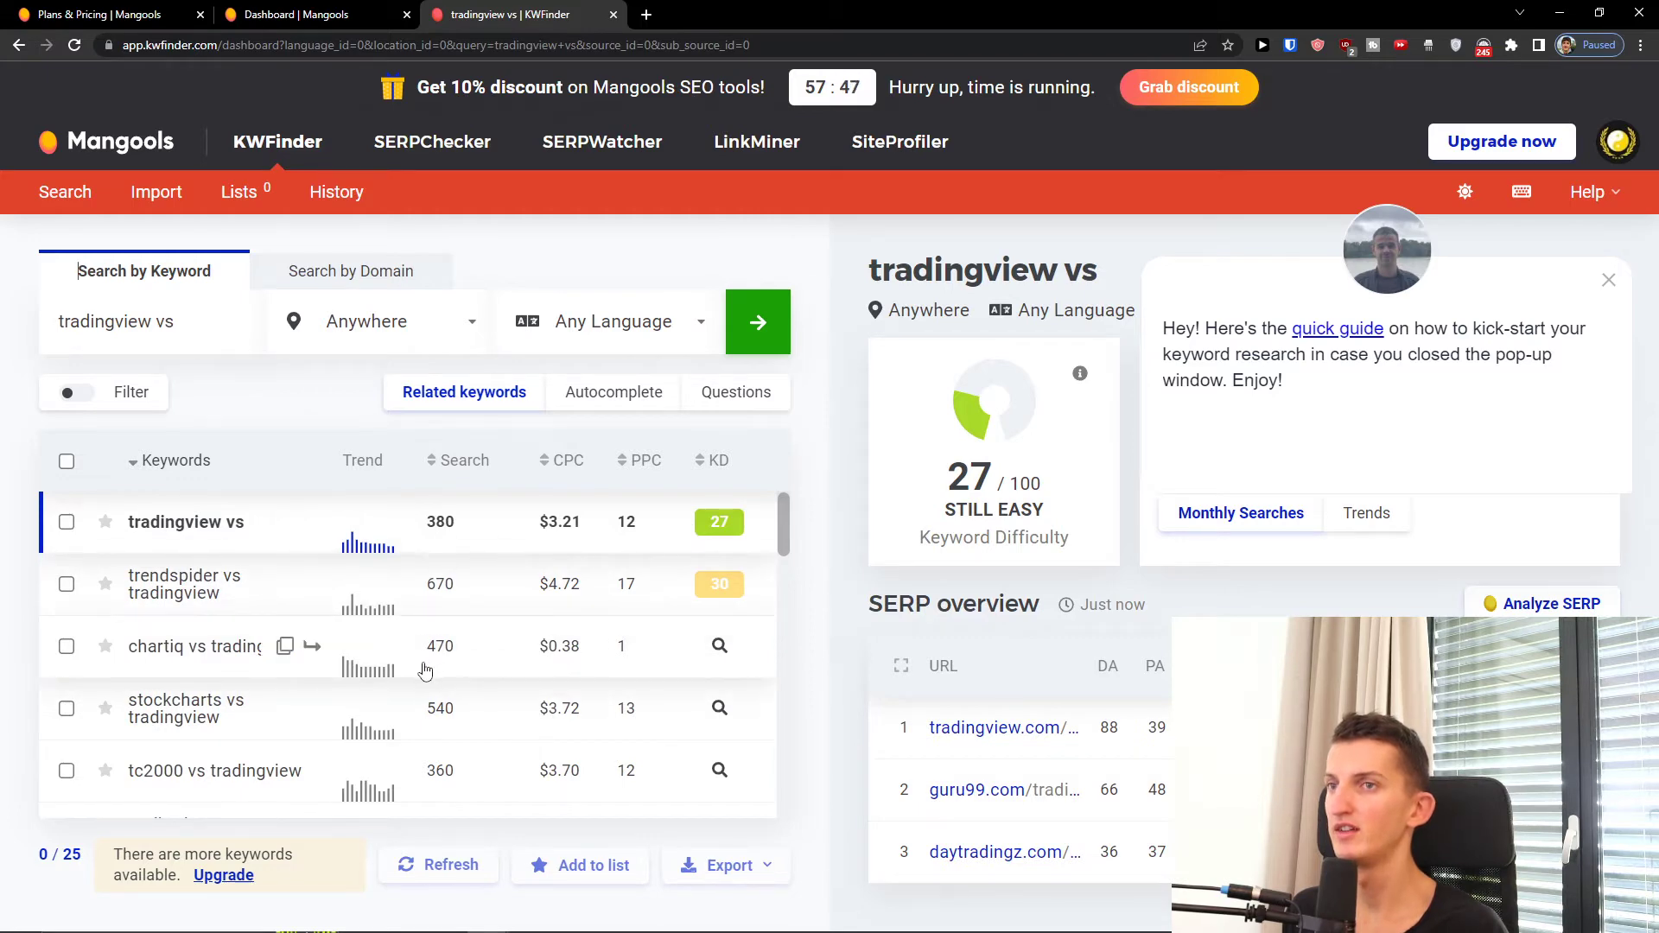
{"action": "scroll", "coordinate": [425, 670], "scroll_direction": "down", "scroll_amount": 2}
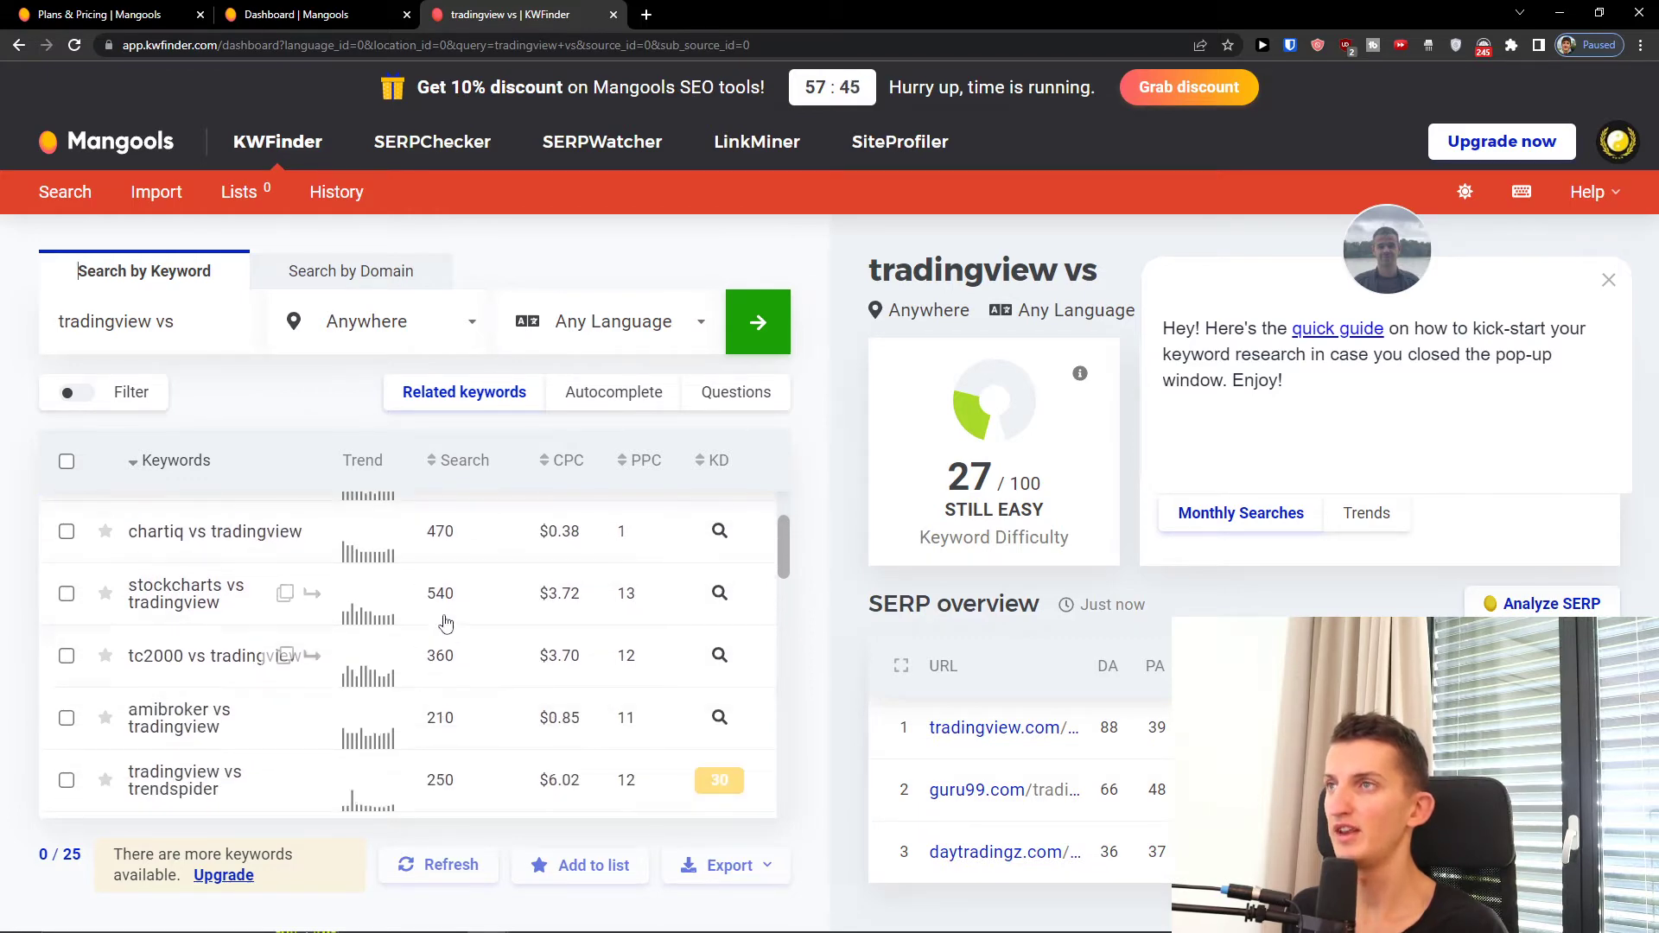
{"action": "scroll", "coordinate": [440, 627], "scroll_direction": "down", "scroll_amount": 4}
{"action": "scroll", "coordinate": [407, 616], "scroll_direction": "up", "scroll_amount": 2}
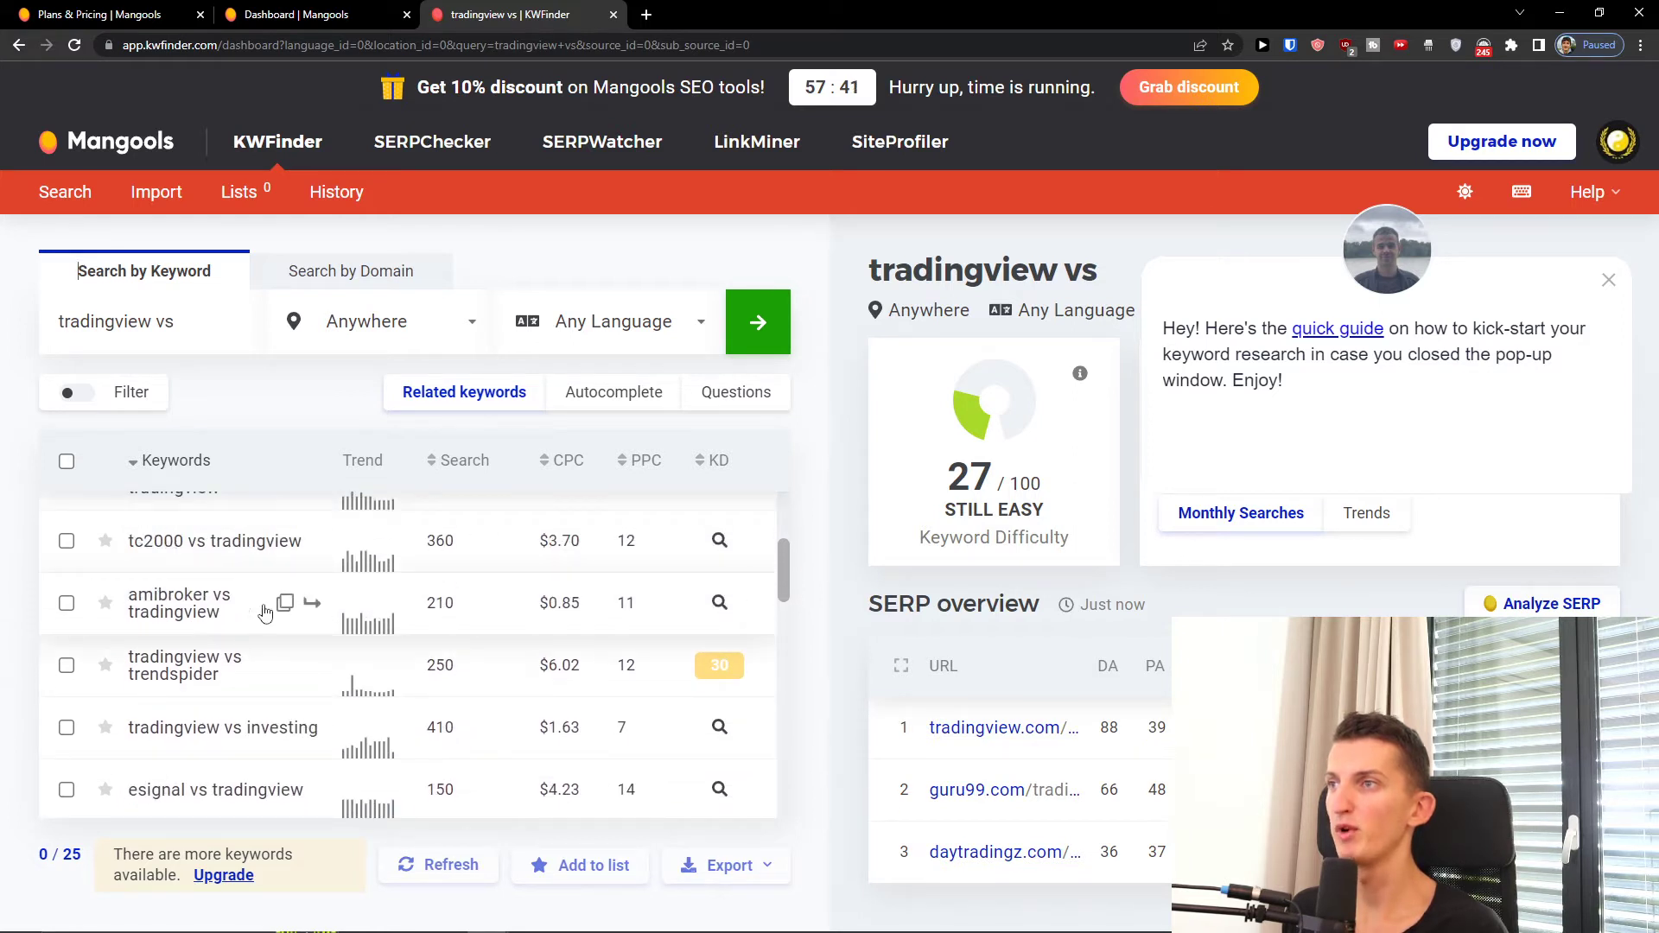
{"action": "scroll", "coordinate": [467, 597], "scroll_direction": "up", "scroll_amount": 2}
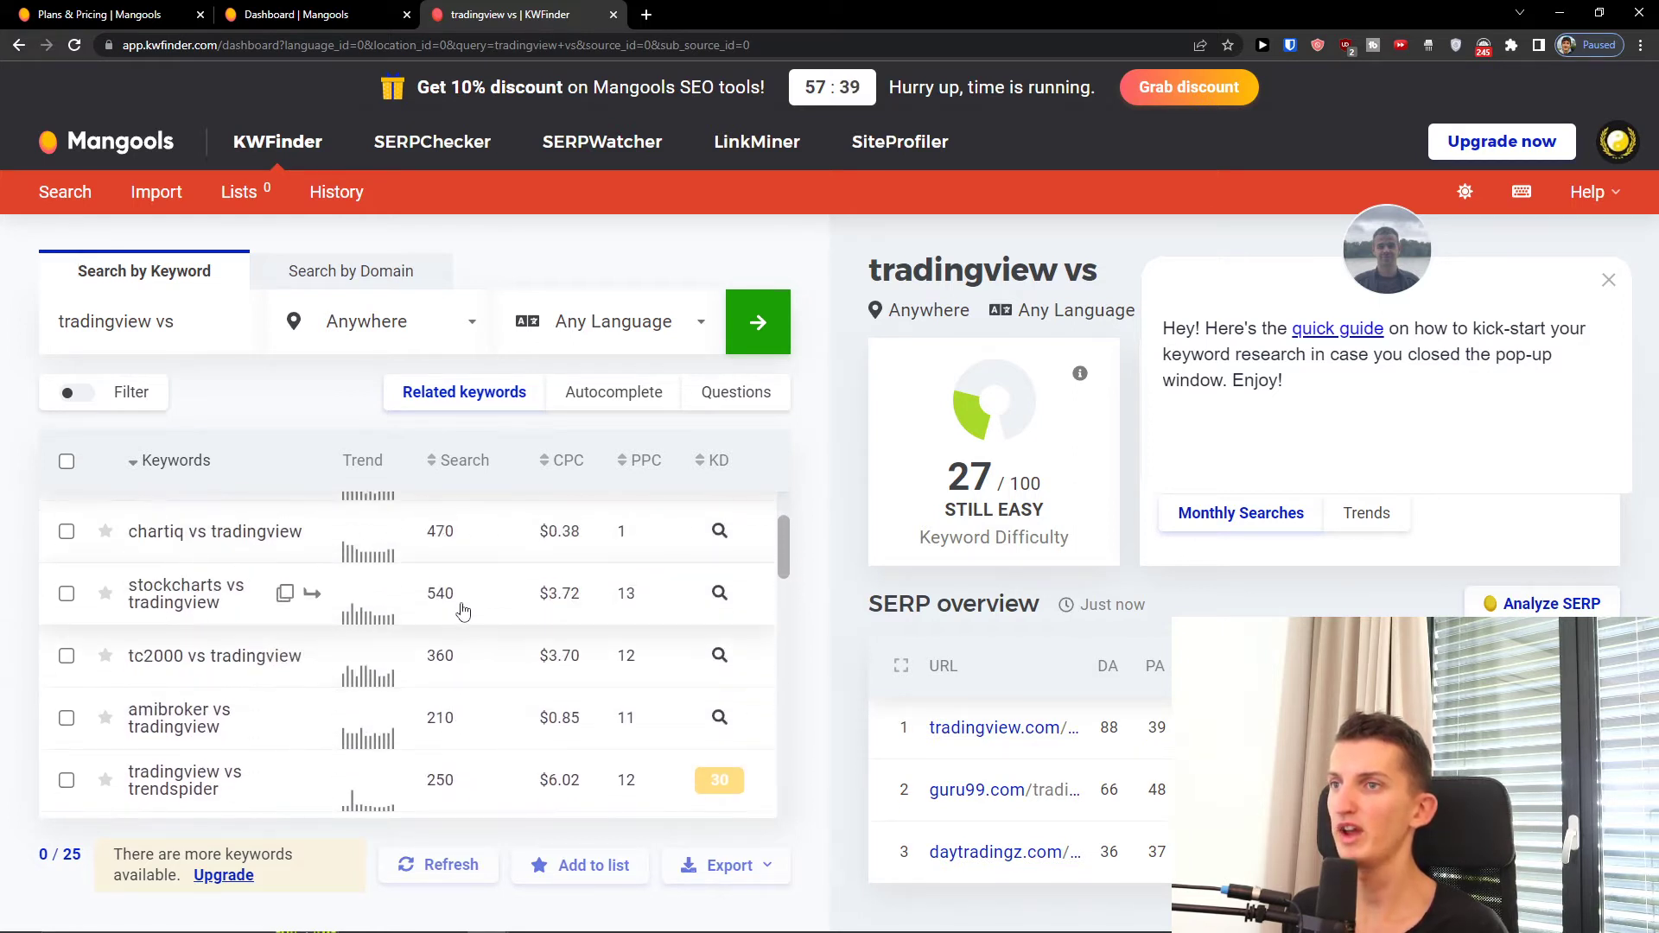
{"action": "scroll", "coordinate": [462, 609], "scroll_direction": "down", "scroll_amount": 5}
{"action": "scroll", "coordinate": [463, 615], "scroll_direction": "down", "scroll_amount": 2}
{"action": "scroll", "coordinate": [452, 620], "scroll_direction": "up", "scroll_amount": 4}
Step: Sort the comparison keywords by search volume, then switch to Autocomplete suggestions
{"action": "left_click", "coordinate": [458, 460]}
{"action": "scroll", "coordinate": [452, 617], "scroll_direction": "up", "scroll_amount": 2}
{"action": "scroll", "coordinate": [450, 596], "scroll_direction": "down", "scroll_amount": 5}
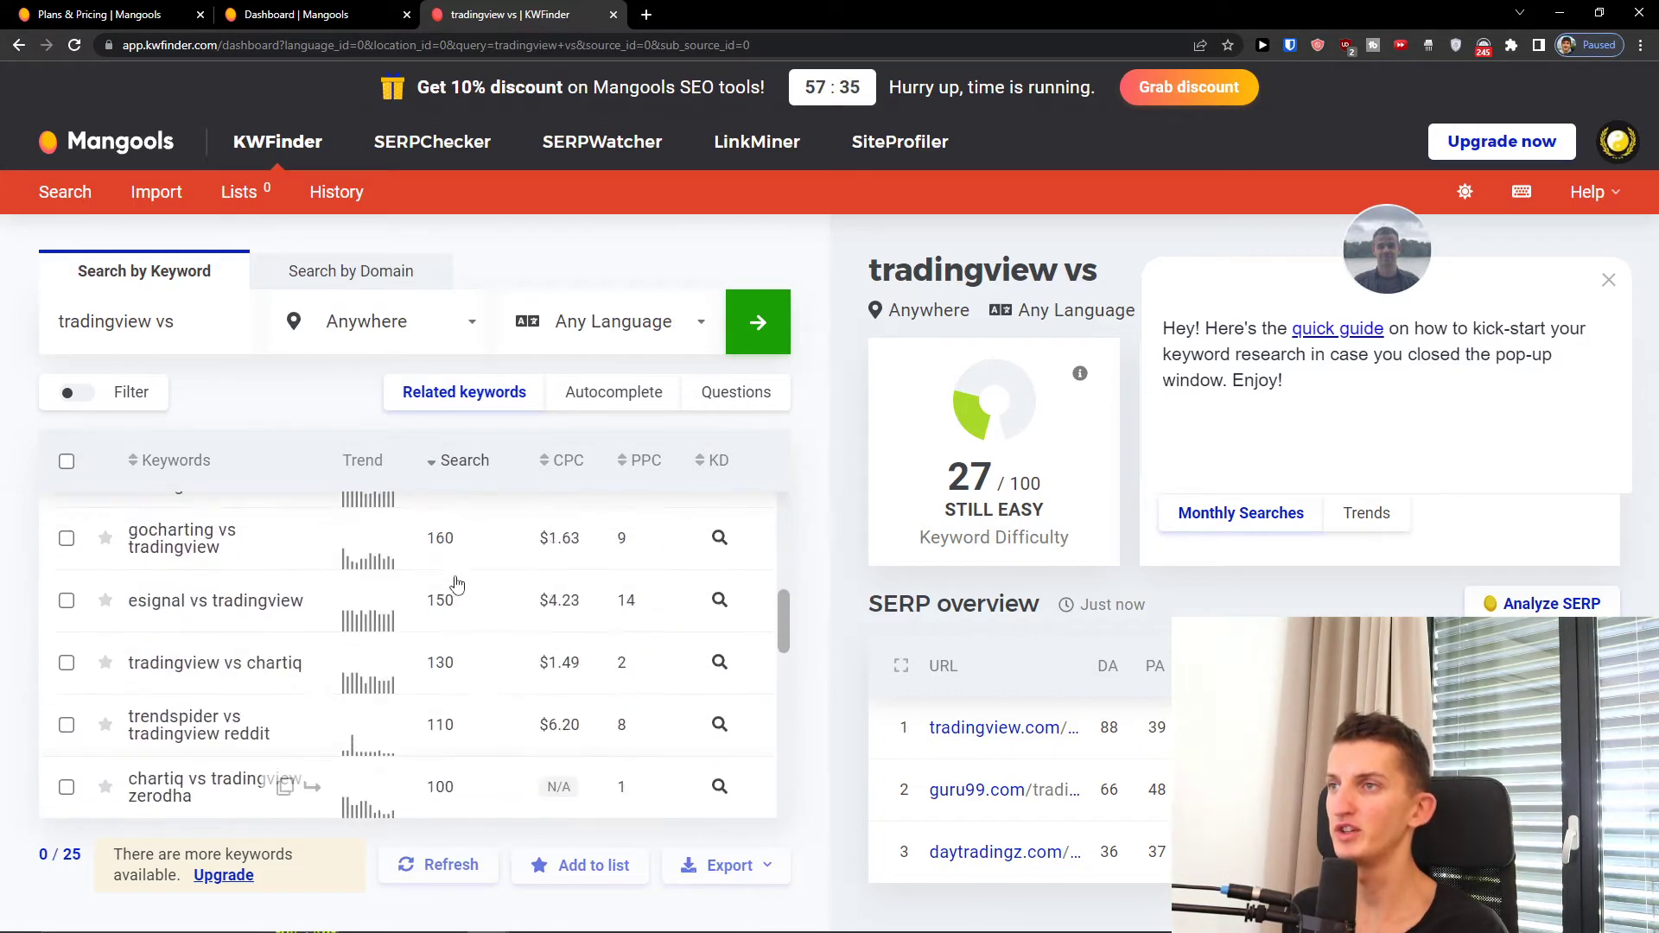
{"action": "scroll", "coordinate": [432, 571], "scroll_direction": "up", "scroll_amount": 5}
{"action": "left_click", "coordinate": [630, 392]}
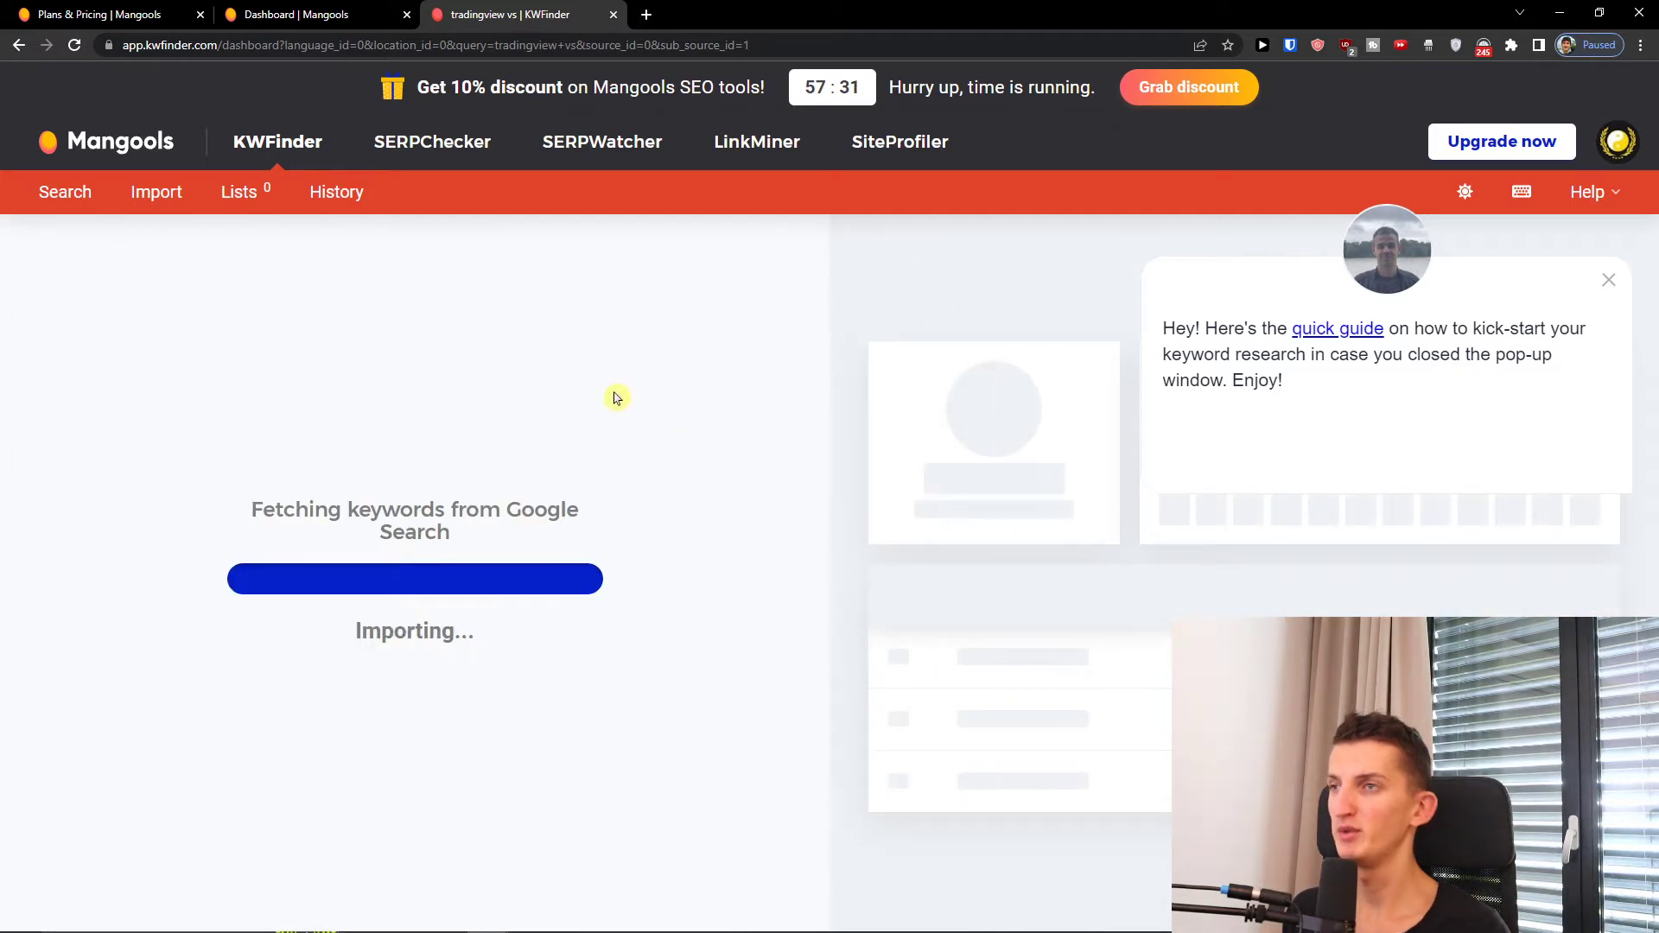
Step: Remove 'vs' from the query and search tradingview again with location Anywhere
{"action": "mouse_move", "coordinate": [458, 476]}
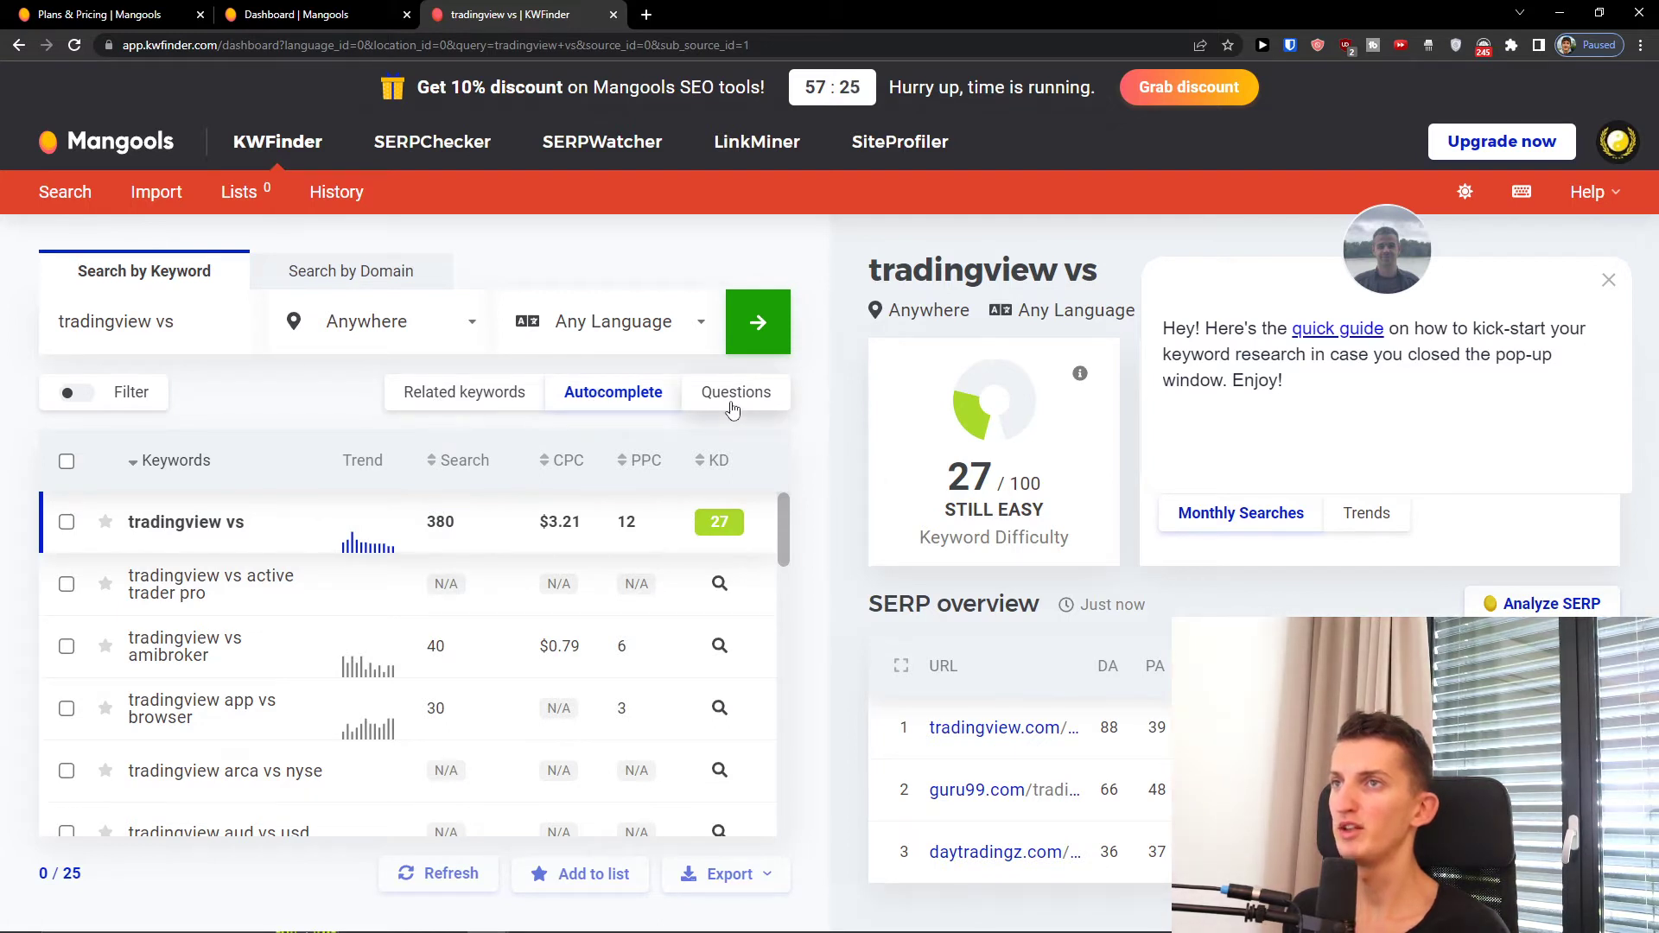
{"action": "triple_click", "coordinate": [156, 337]}
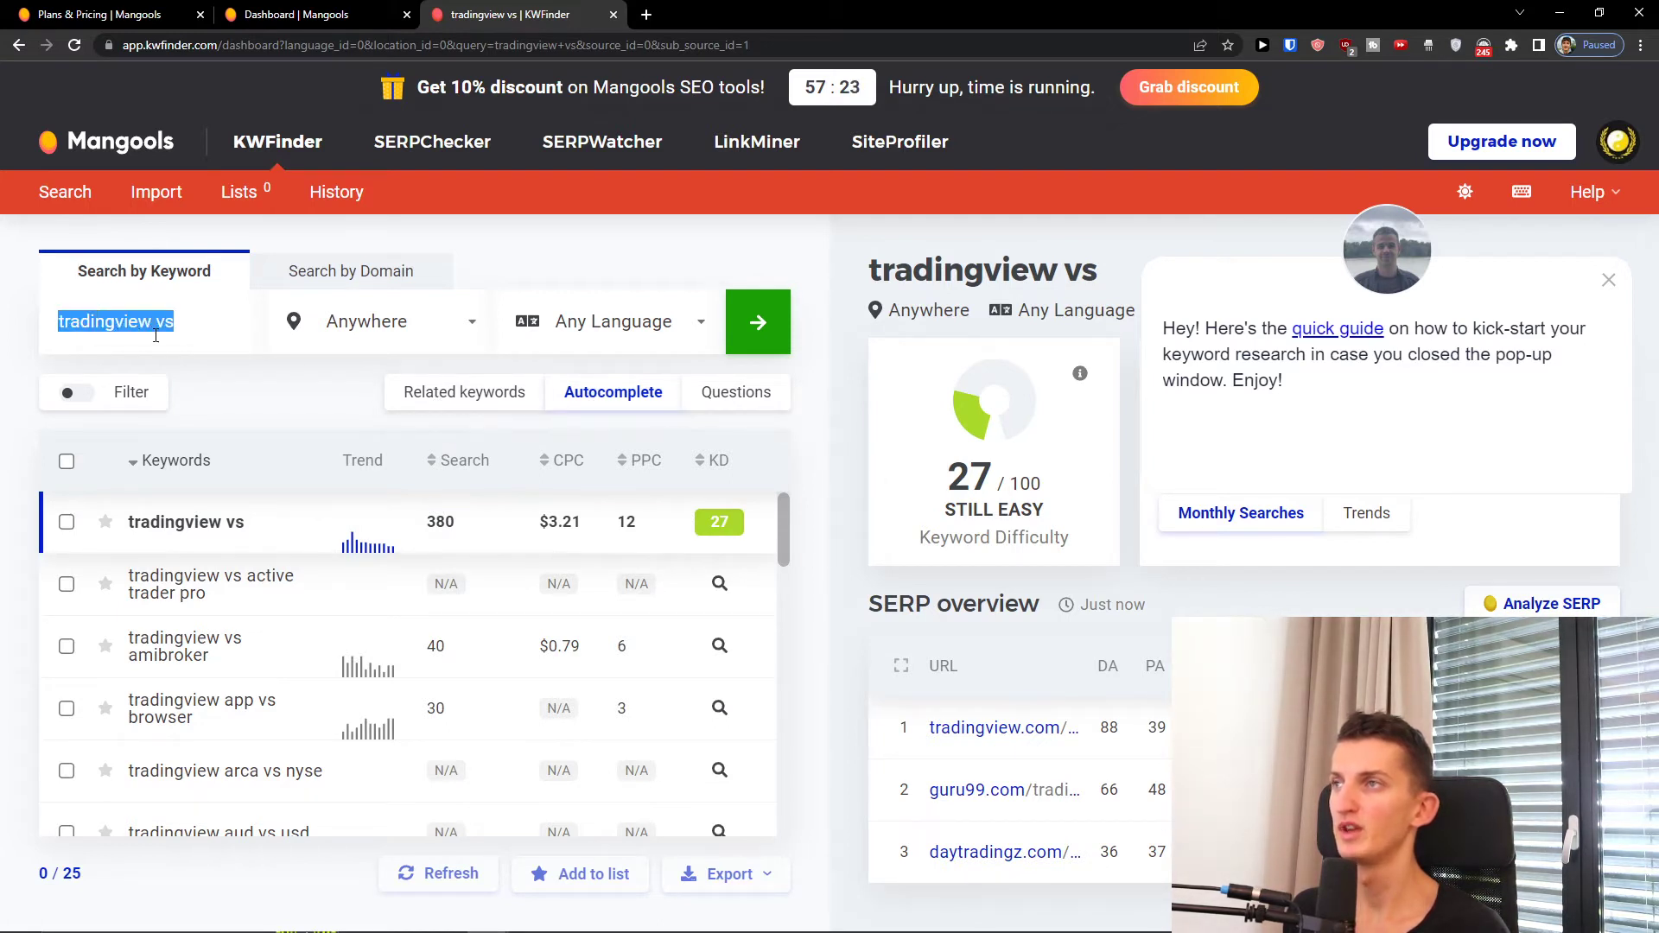
{"action": "left_click", "coordinate": [165, 324]}
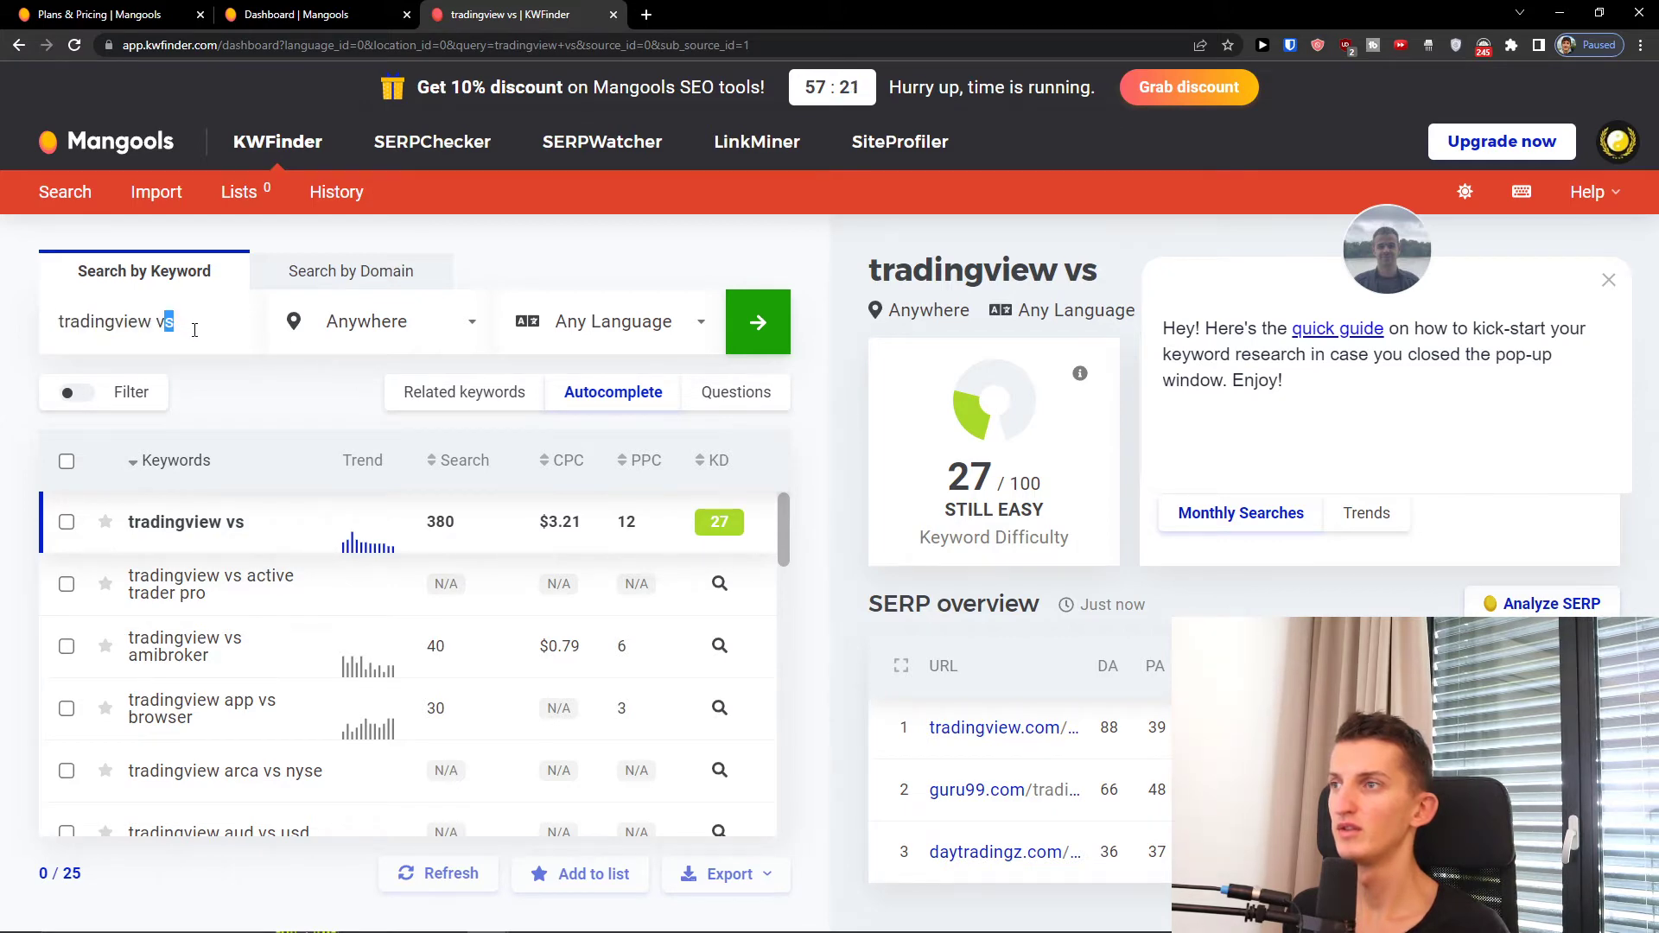
{"action": "scroll", "coordinate": [230, 670], "scroll_direction": "down", "scroll_amount": 3}
{"action": "scroll", "coordinate": [232, 640], "scroll_direction": "up", "scroll_amount": 3}
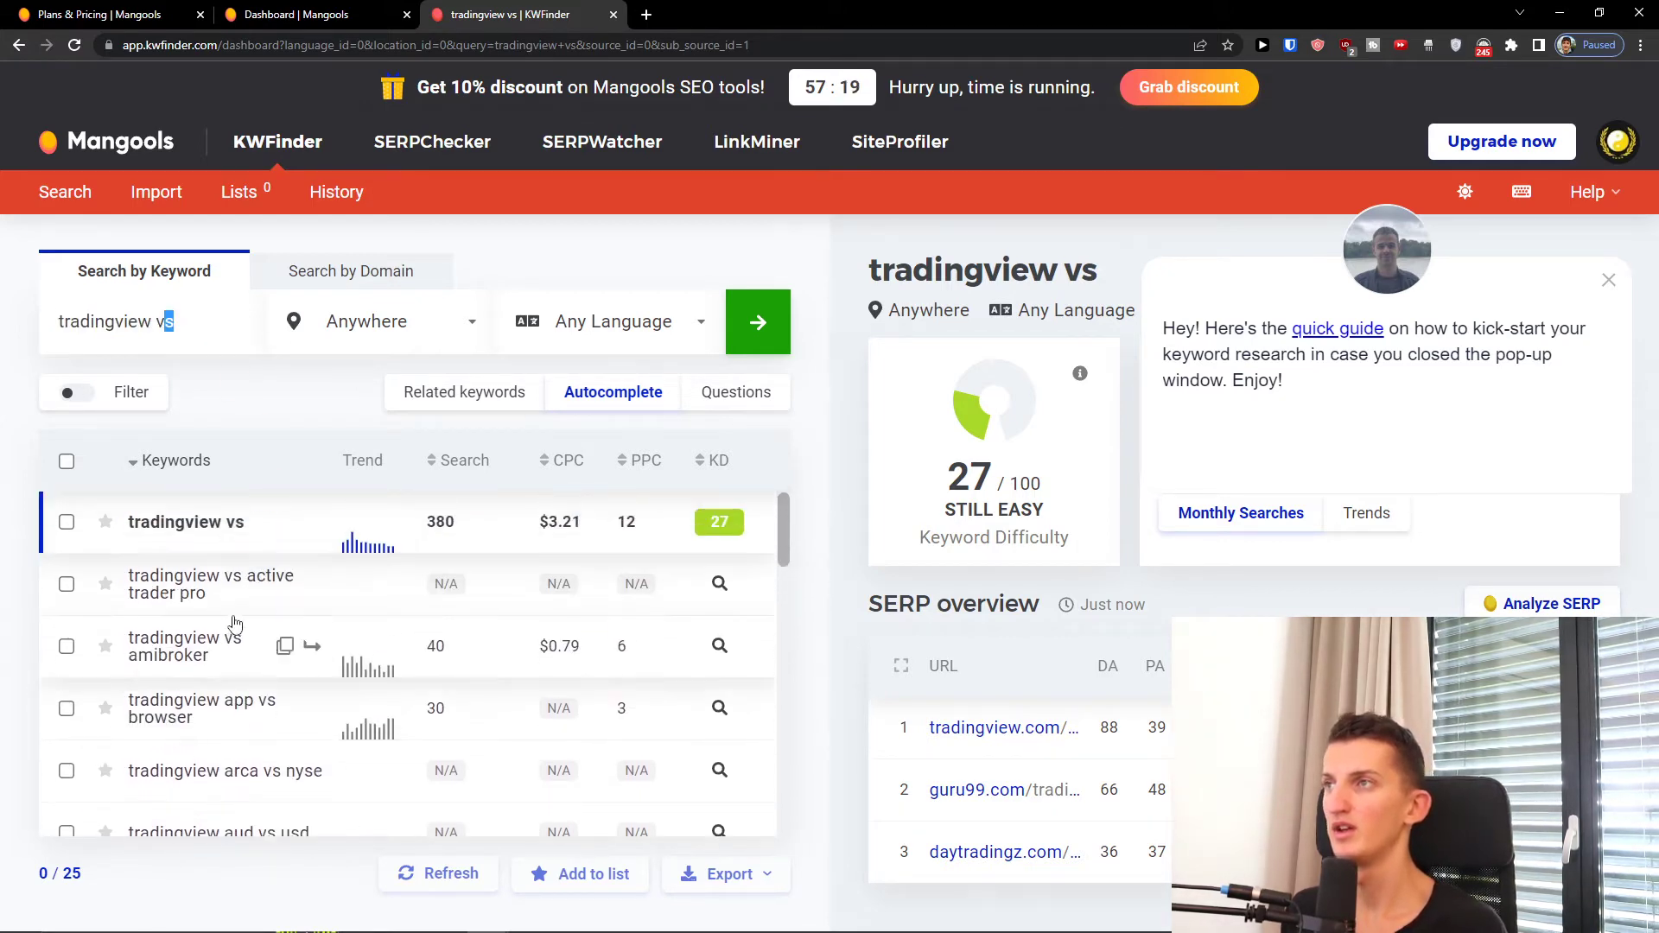
{"action": "key", "text": "BackSpace"}
{"action": "key", "text": "BackSpace"}
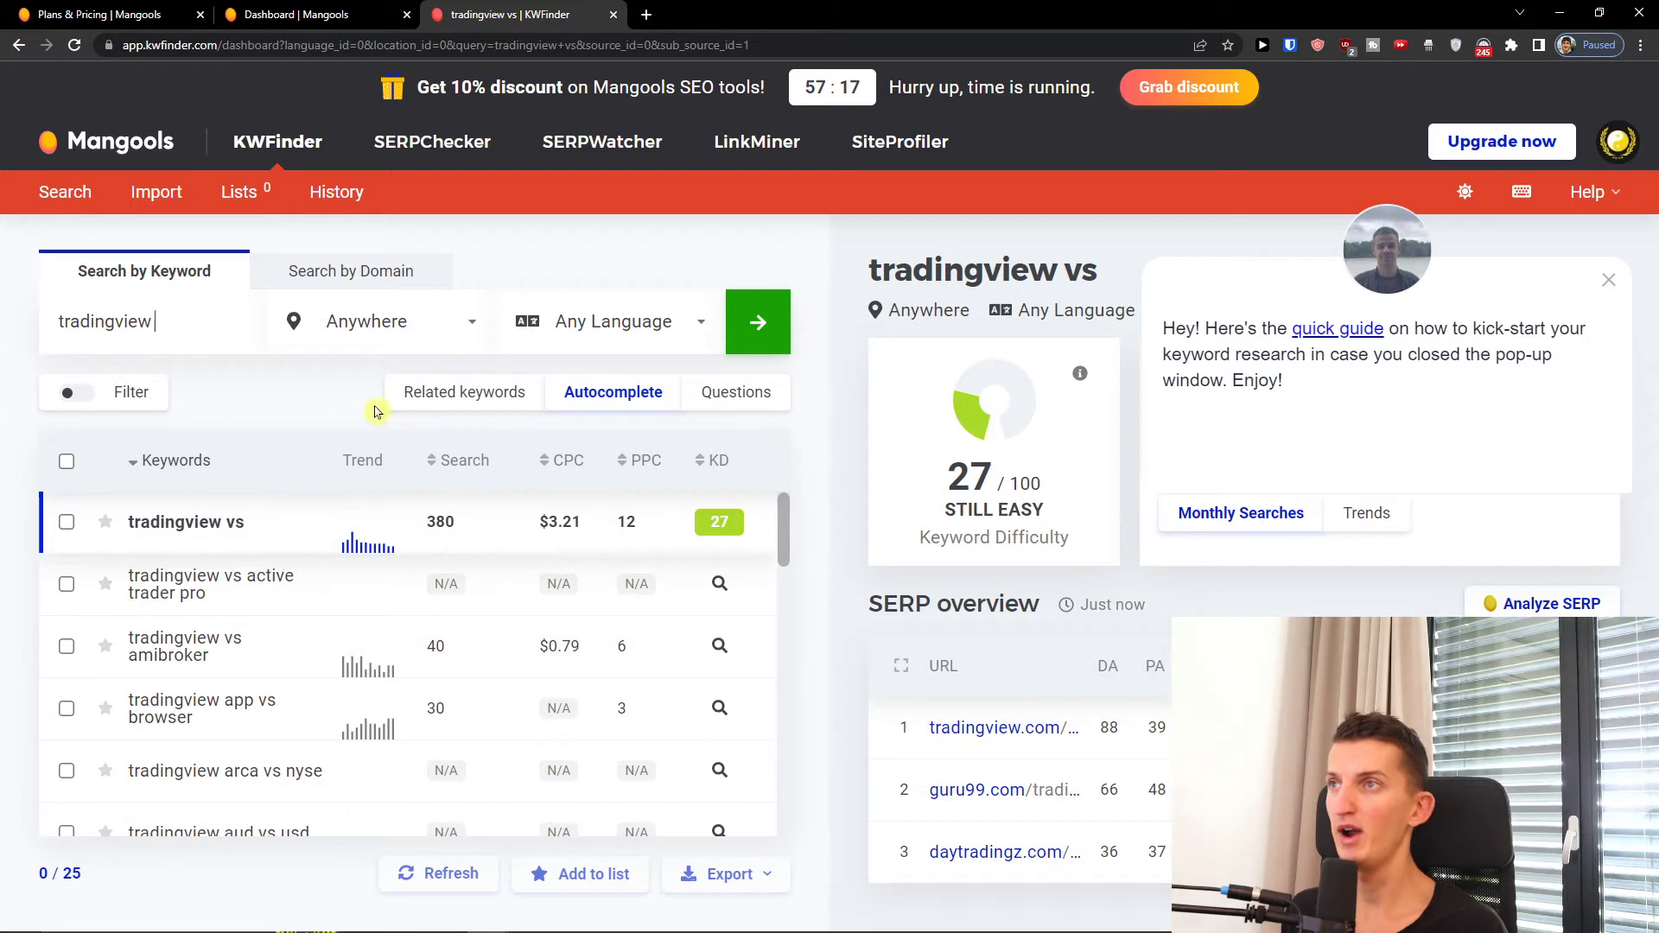
{"action": "left_click", "coordinate": [628, 337]}
{"action": "left_click", "coordinate": [570, 324]}
{"action": "left_click", "coordinate": [407, 333]}
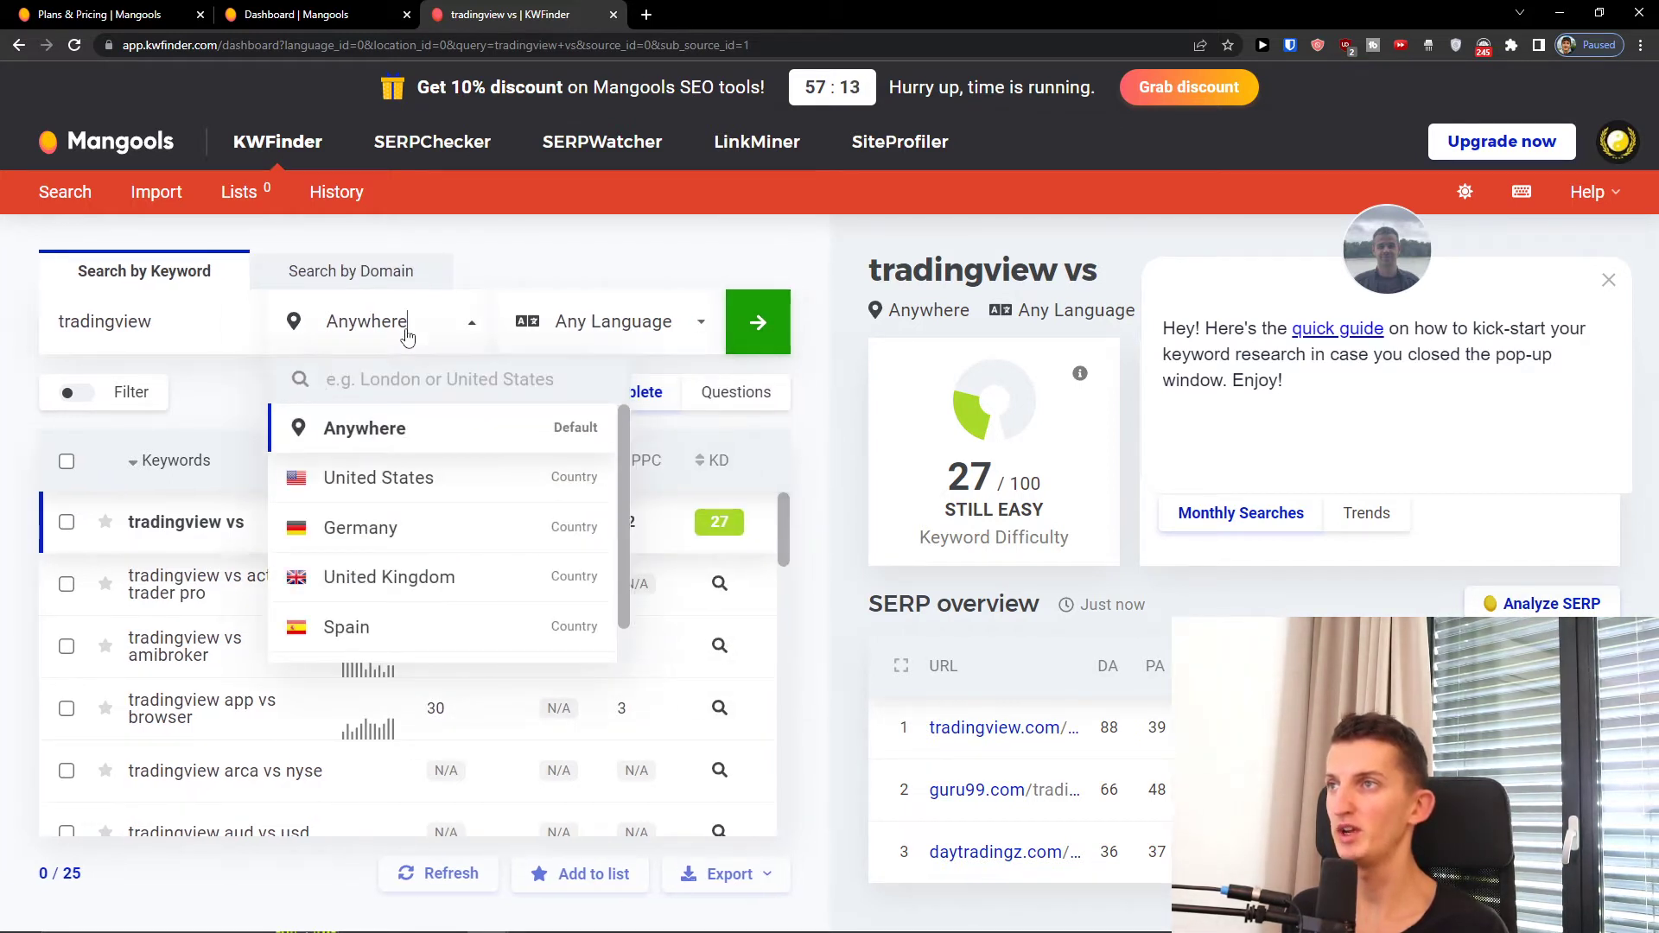
{"action": "left_click", "coordinate": [407, 333]}
{"action": "left_click", "coordinate": [754, 335]}
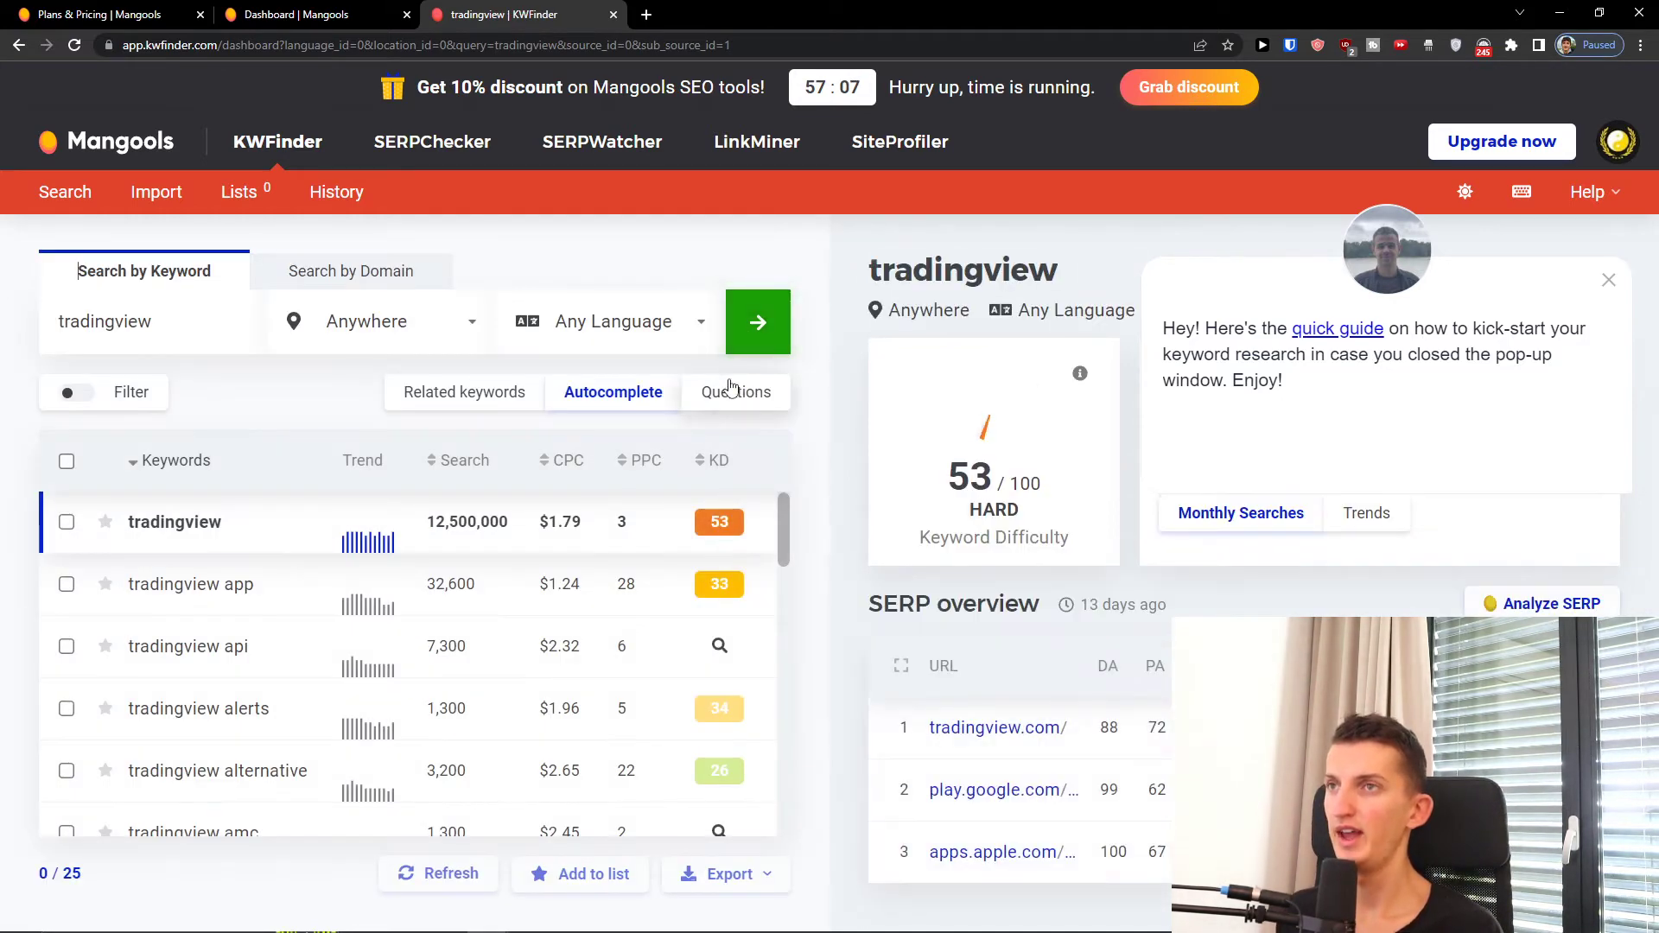
Step: Show question keywords for tradingview, such as 'how much tradingview cost'
{"action": "left_click", "coordinate": [727, 390]}
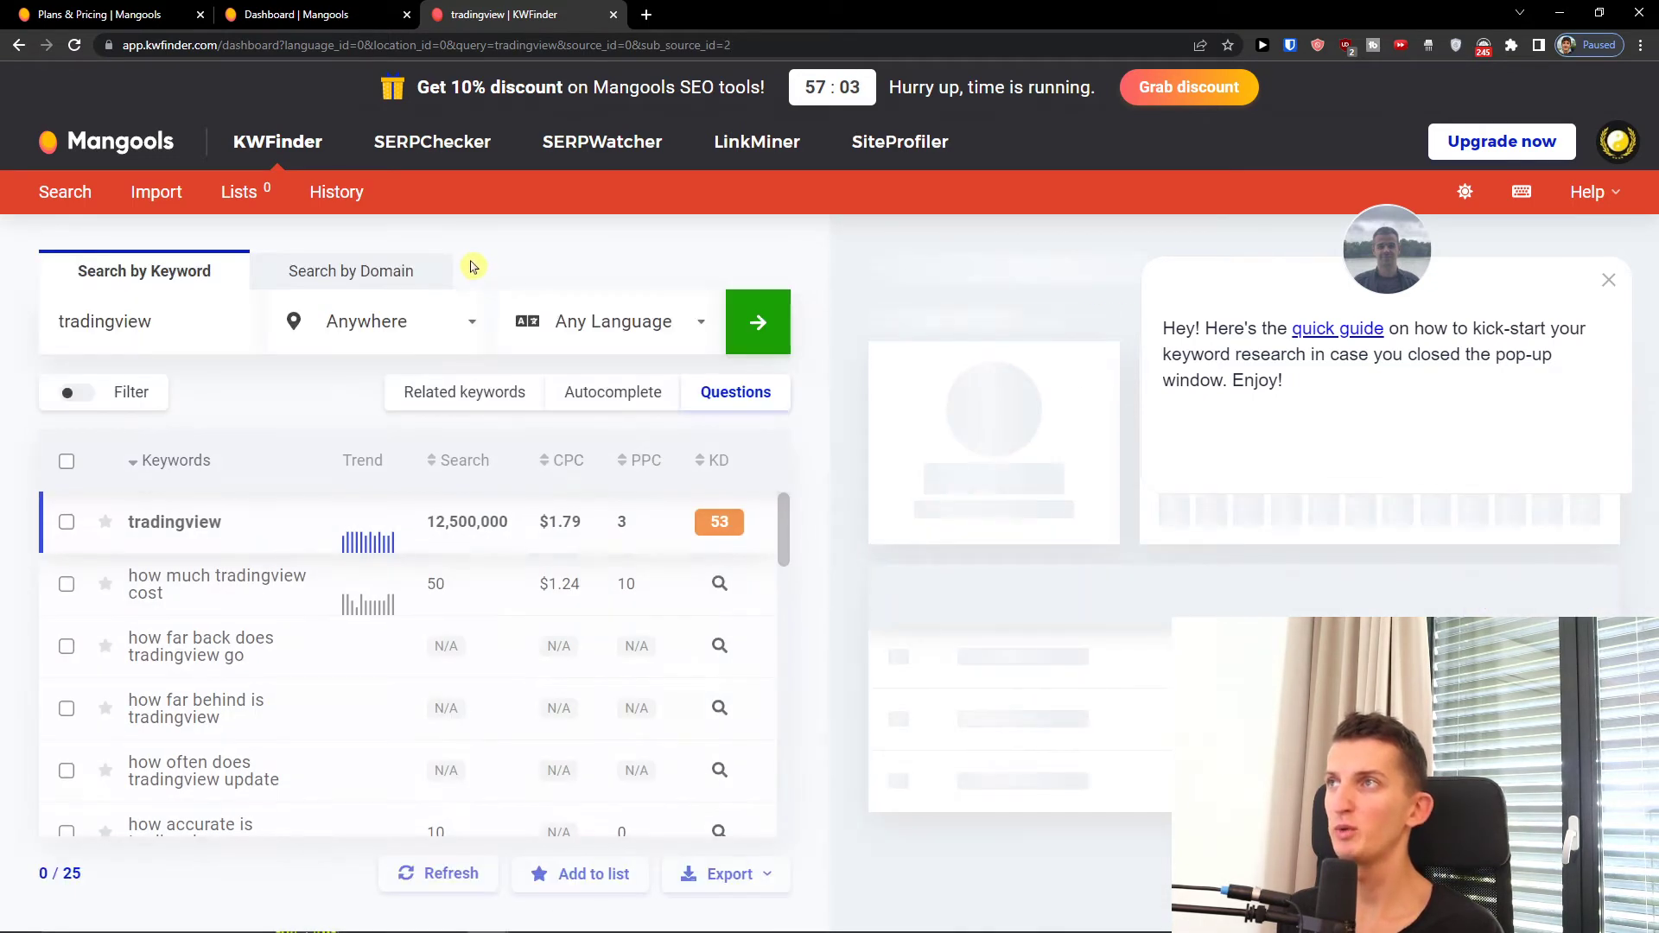
{"action": "scroll", "coordinate": [312, 650], "scroll_direction": "down", "scroll_amount": 1}
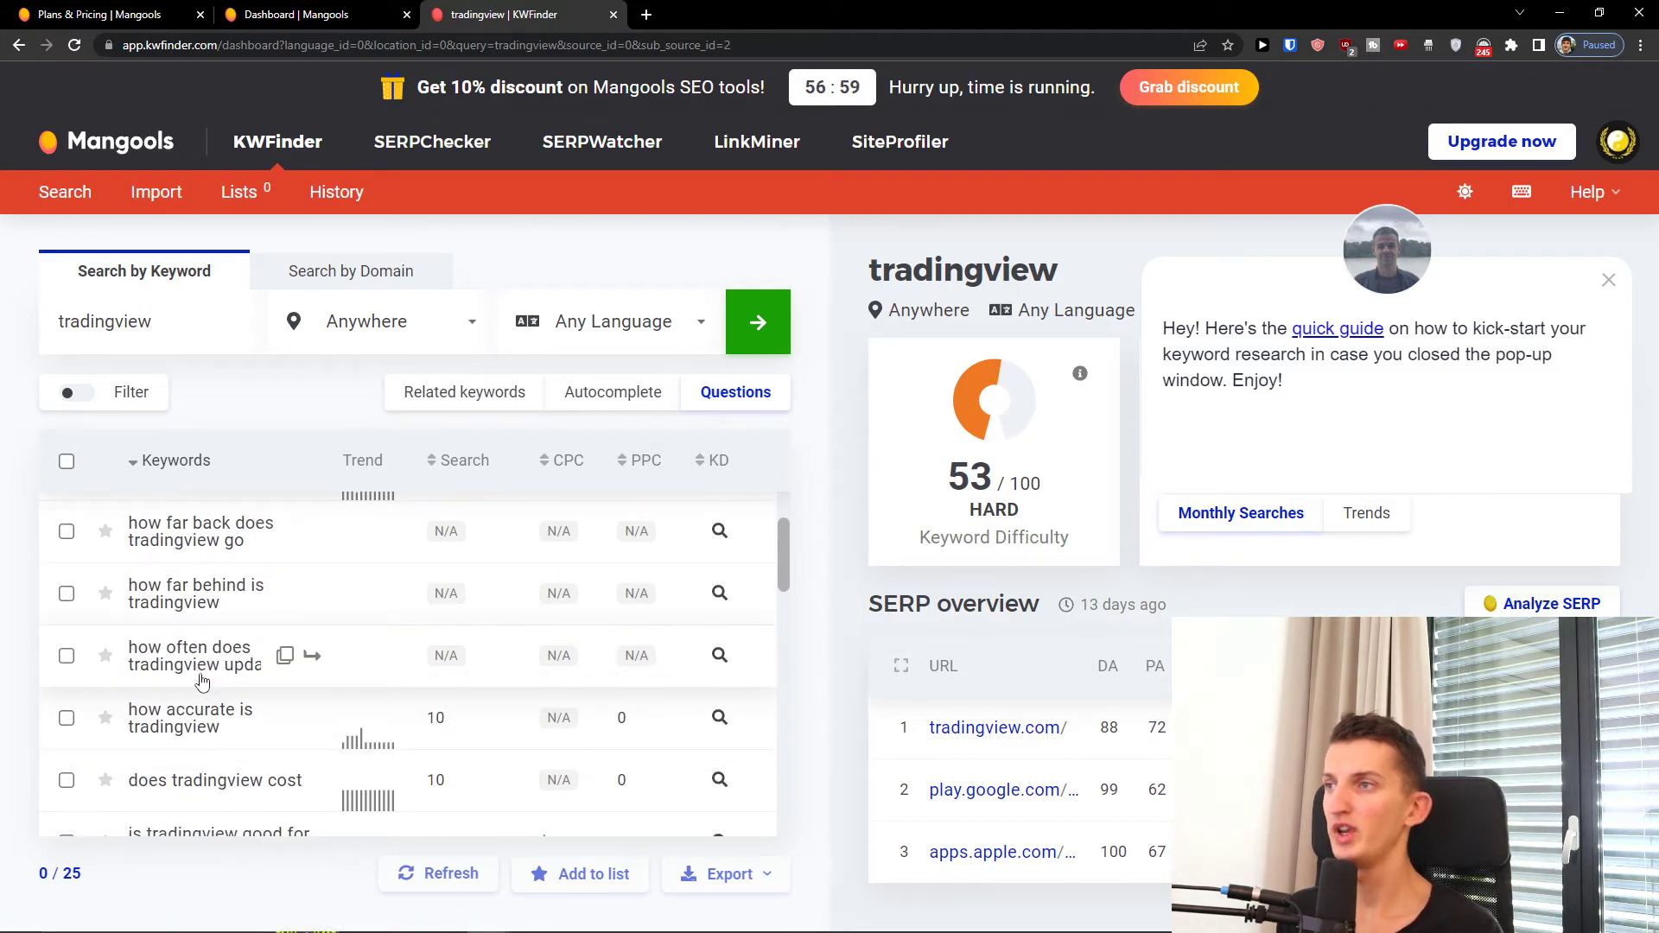
{"action": "scroll", "coordinate": [207, 673], "scroll_direction": "up", "scroll_amount": 1}
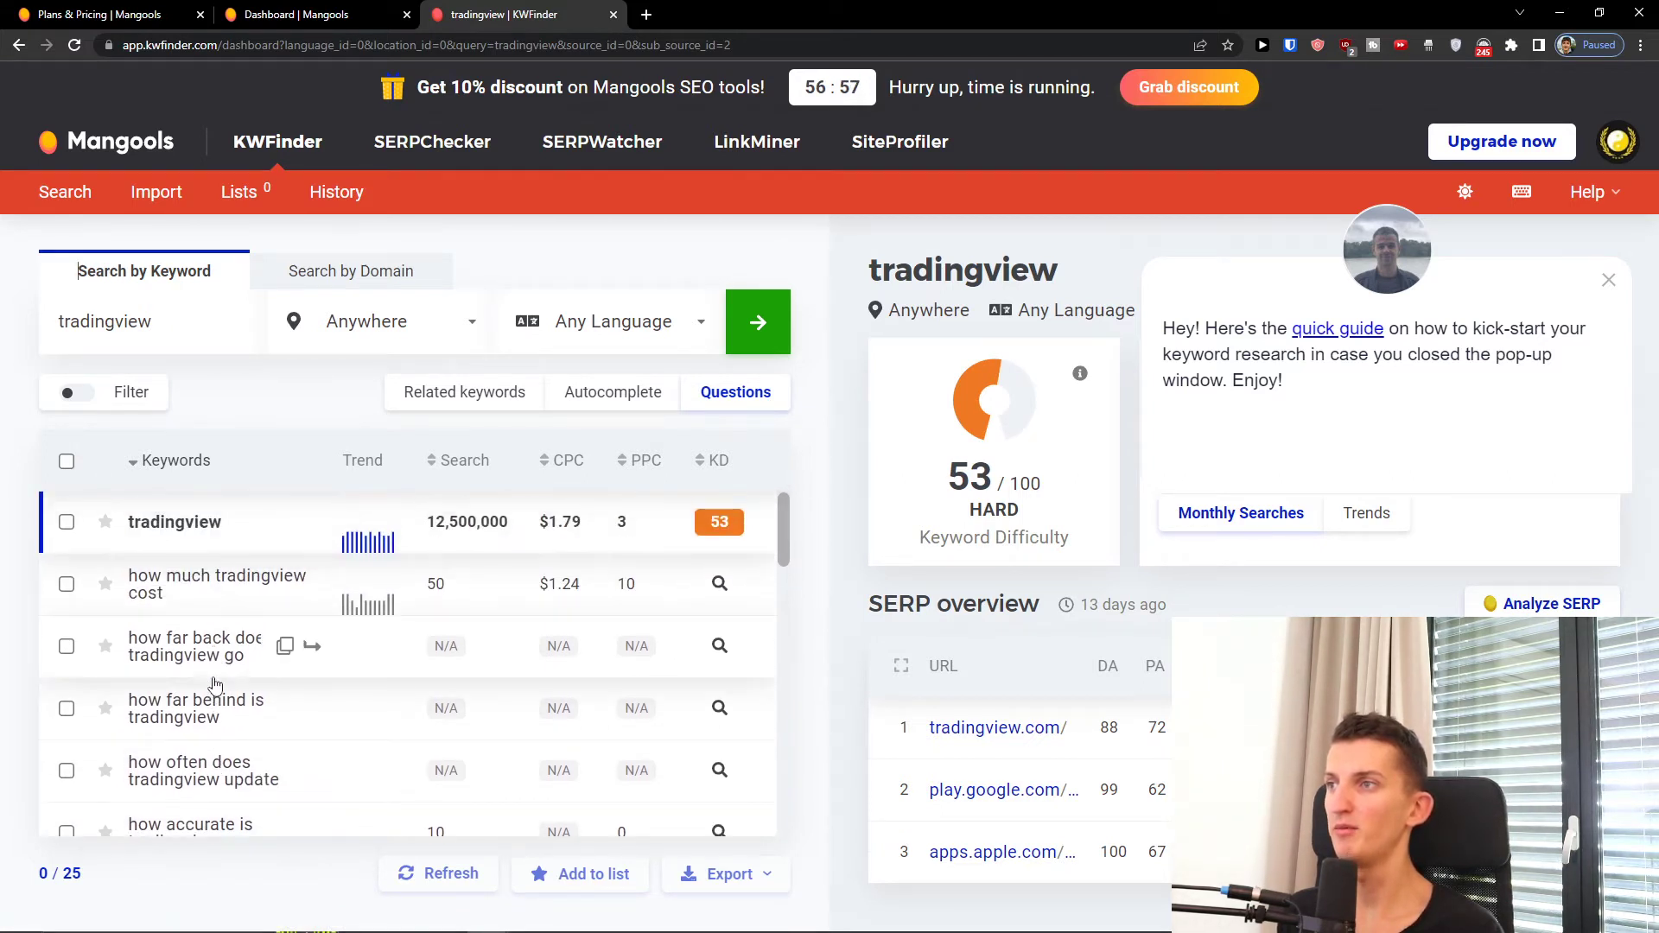
{"action": "scroll", "coordinate": [229, 652], "scroll_direction": "down", "scroll_amount": 3}
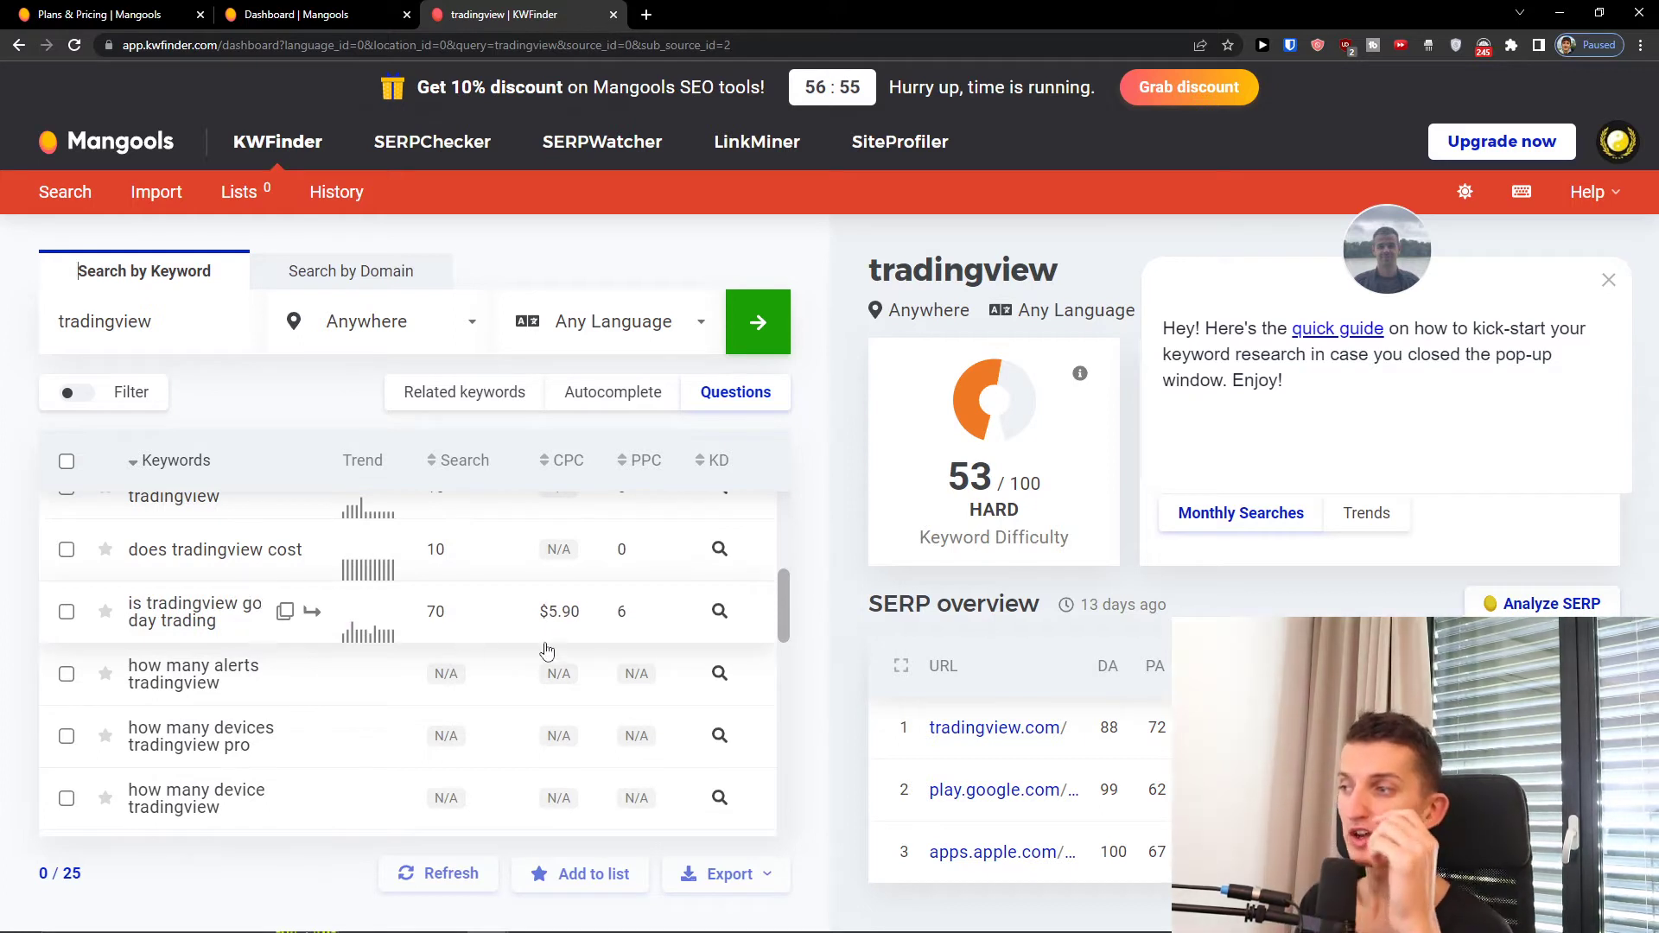
{"action": "scroll", "coordinate": [650, 664], "scroll_direction": "down", "scroll_amount": 2}
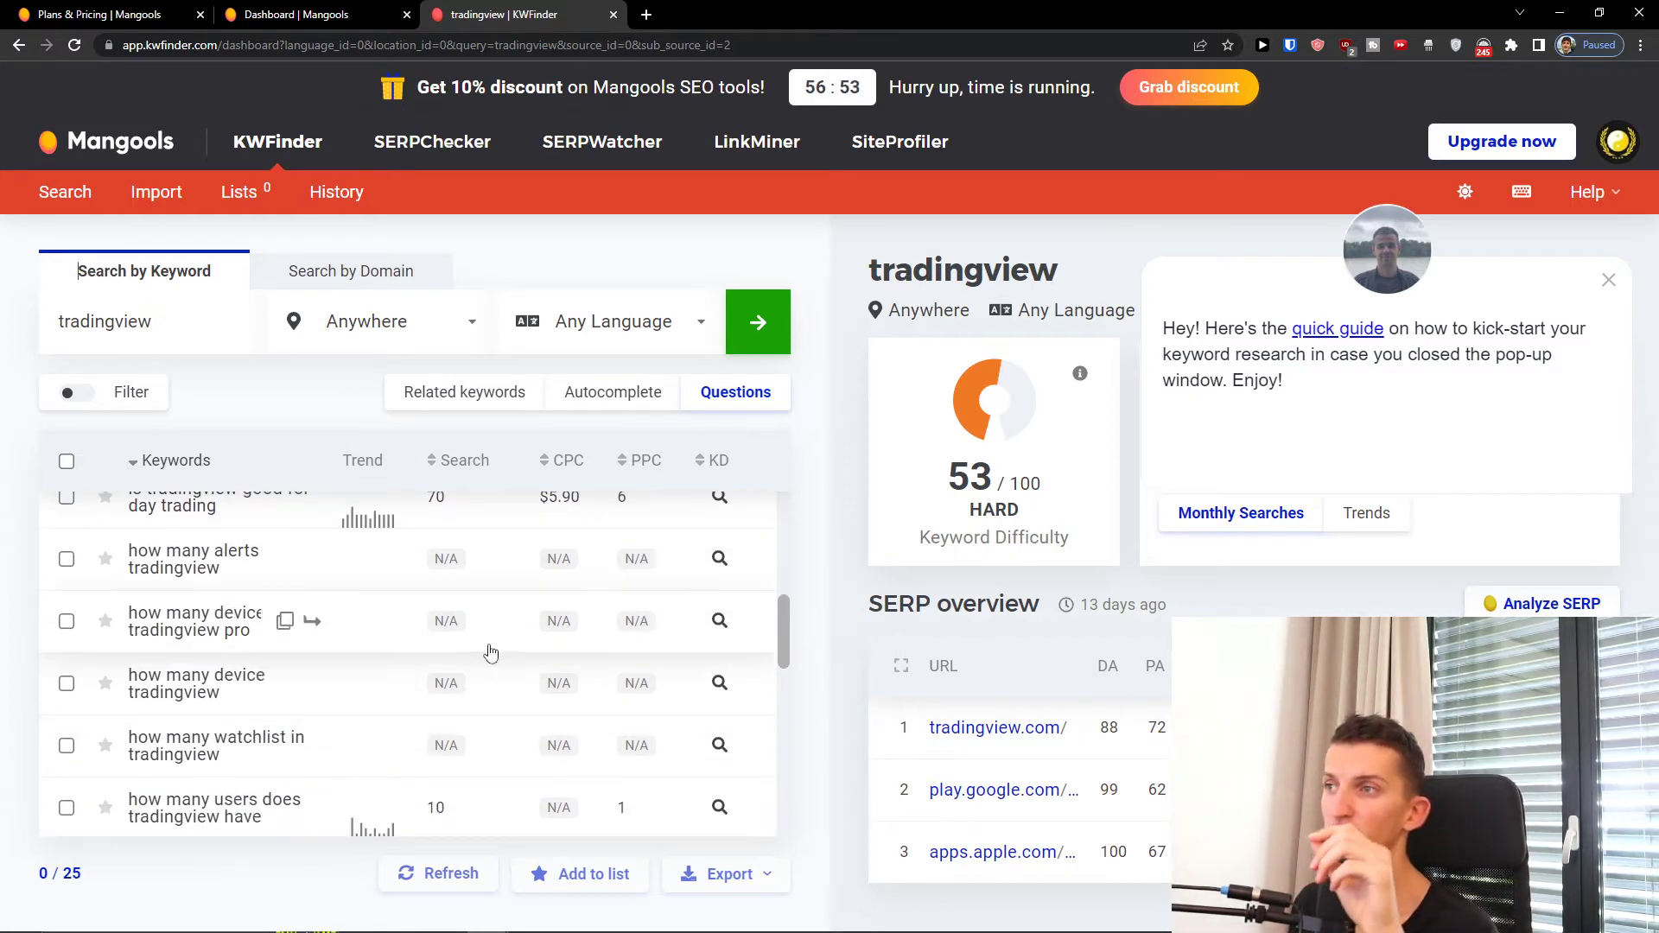
{"action": "scroll", "coordinate": [444, 631], "scroll_direction": "down", "scroll_amount": 4}
{"action": "scroll", "coordinate": [439, 648], "scroll_direction": "down", "scroll_amount": 5}
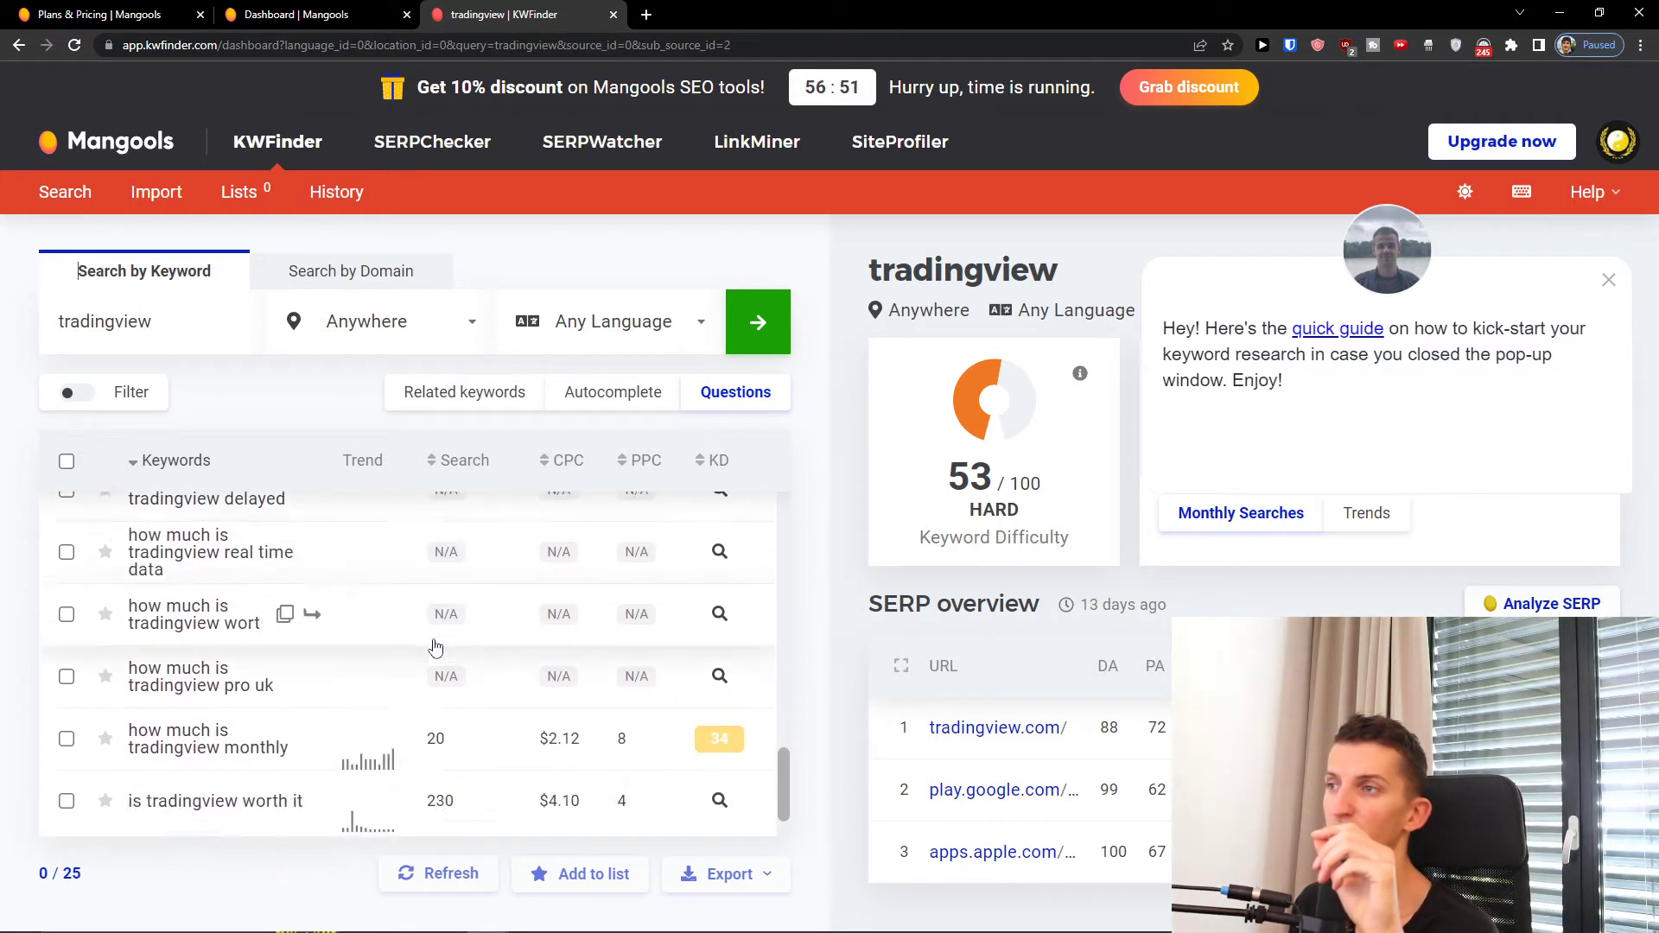
{"action": "scroll", "coordinate": [433, 652], "scroll_direction": "up", "scroll_amount": 8}
Step: Replace the seed keyword with etoro and run the search
{"action": "double_click", "coordinate": [140, 335]}
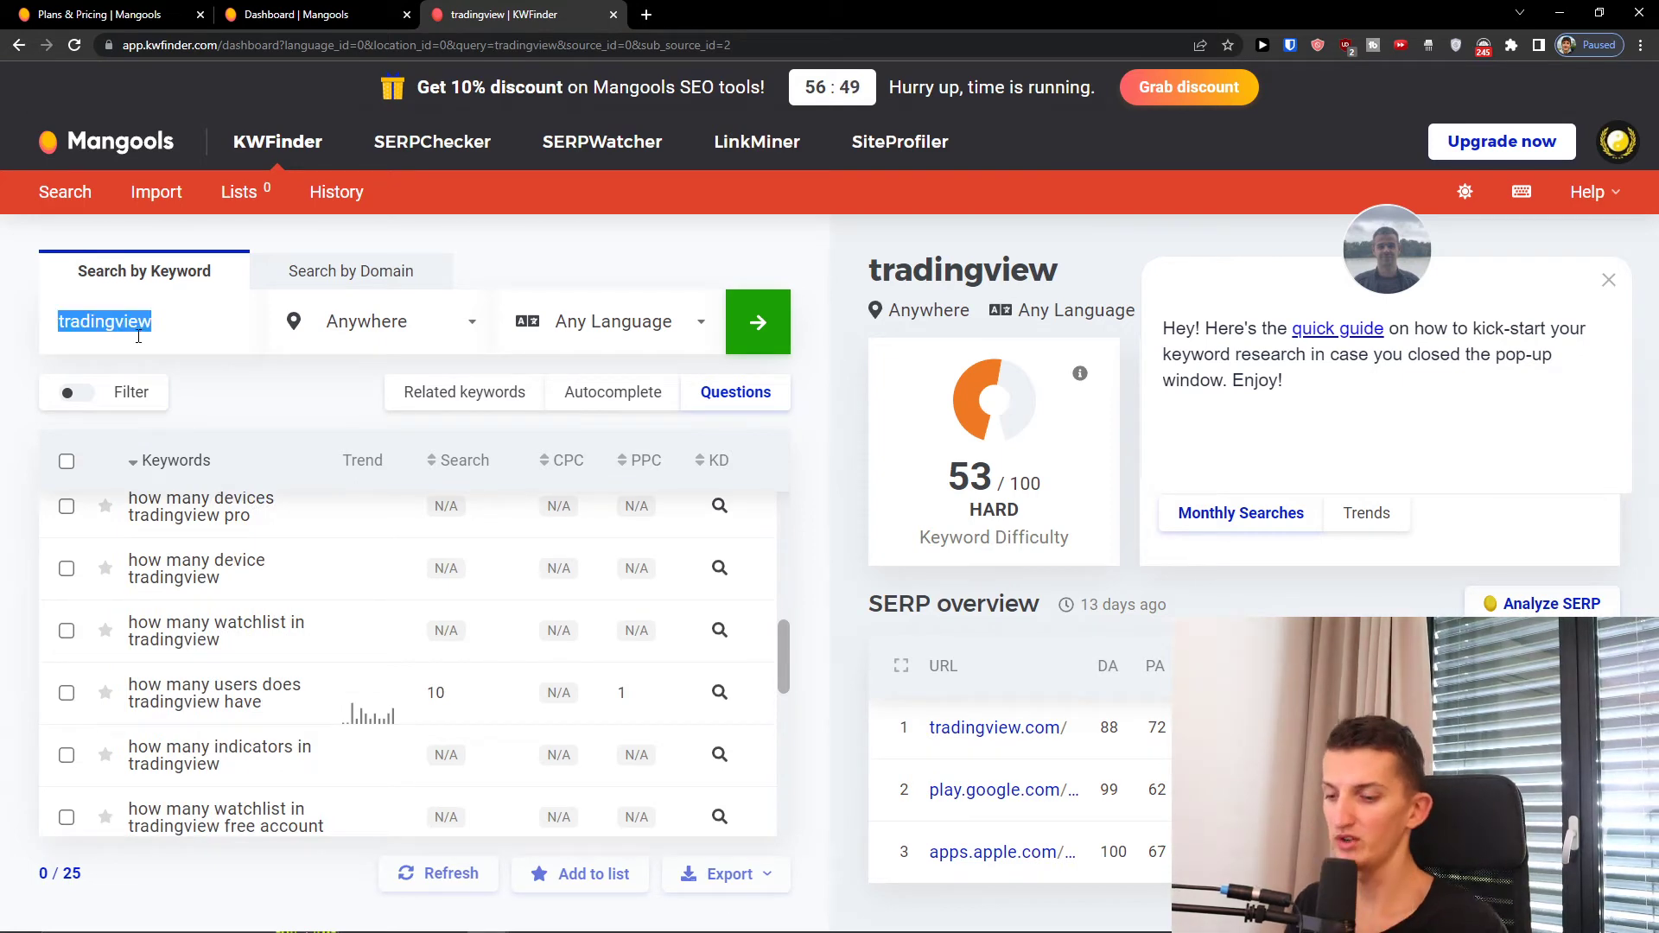
{"action": "type", "text": "etoro"}
{"action": "key", "text": "Return"}
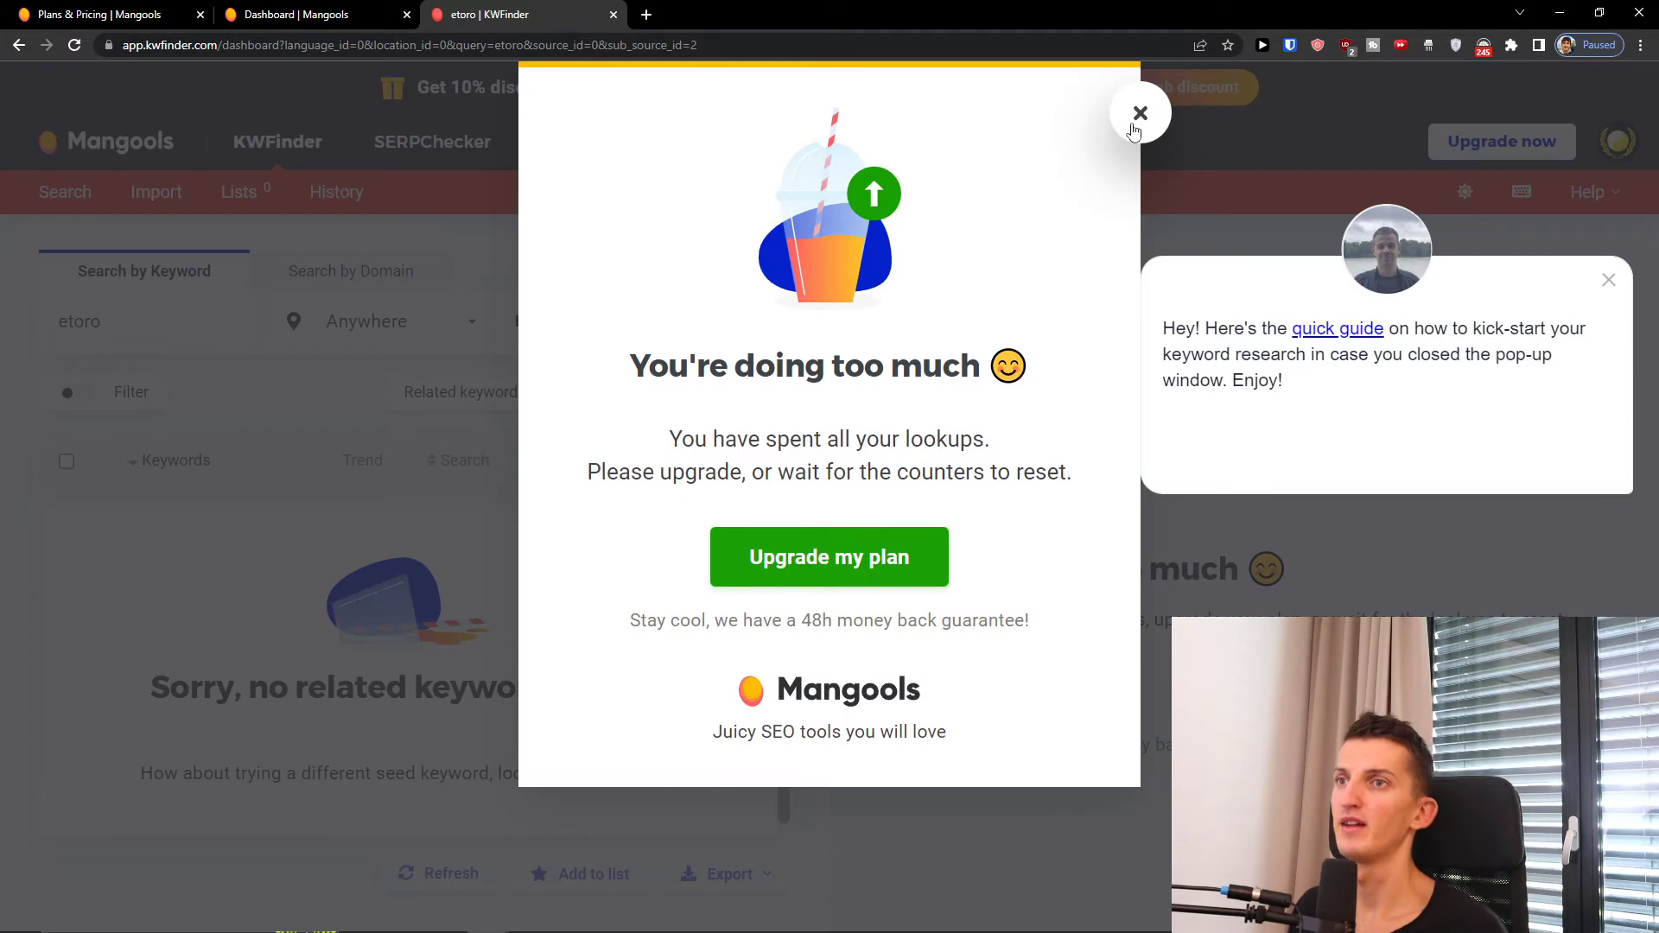
Step: Close the 'You're doing too much' lookup-limit notice and return to the Dashboard tab
{"action": "left_click", "coordinate": [1140, 113]}
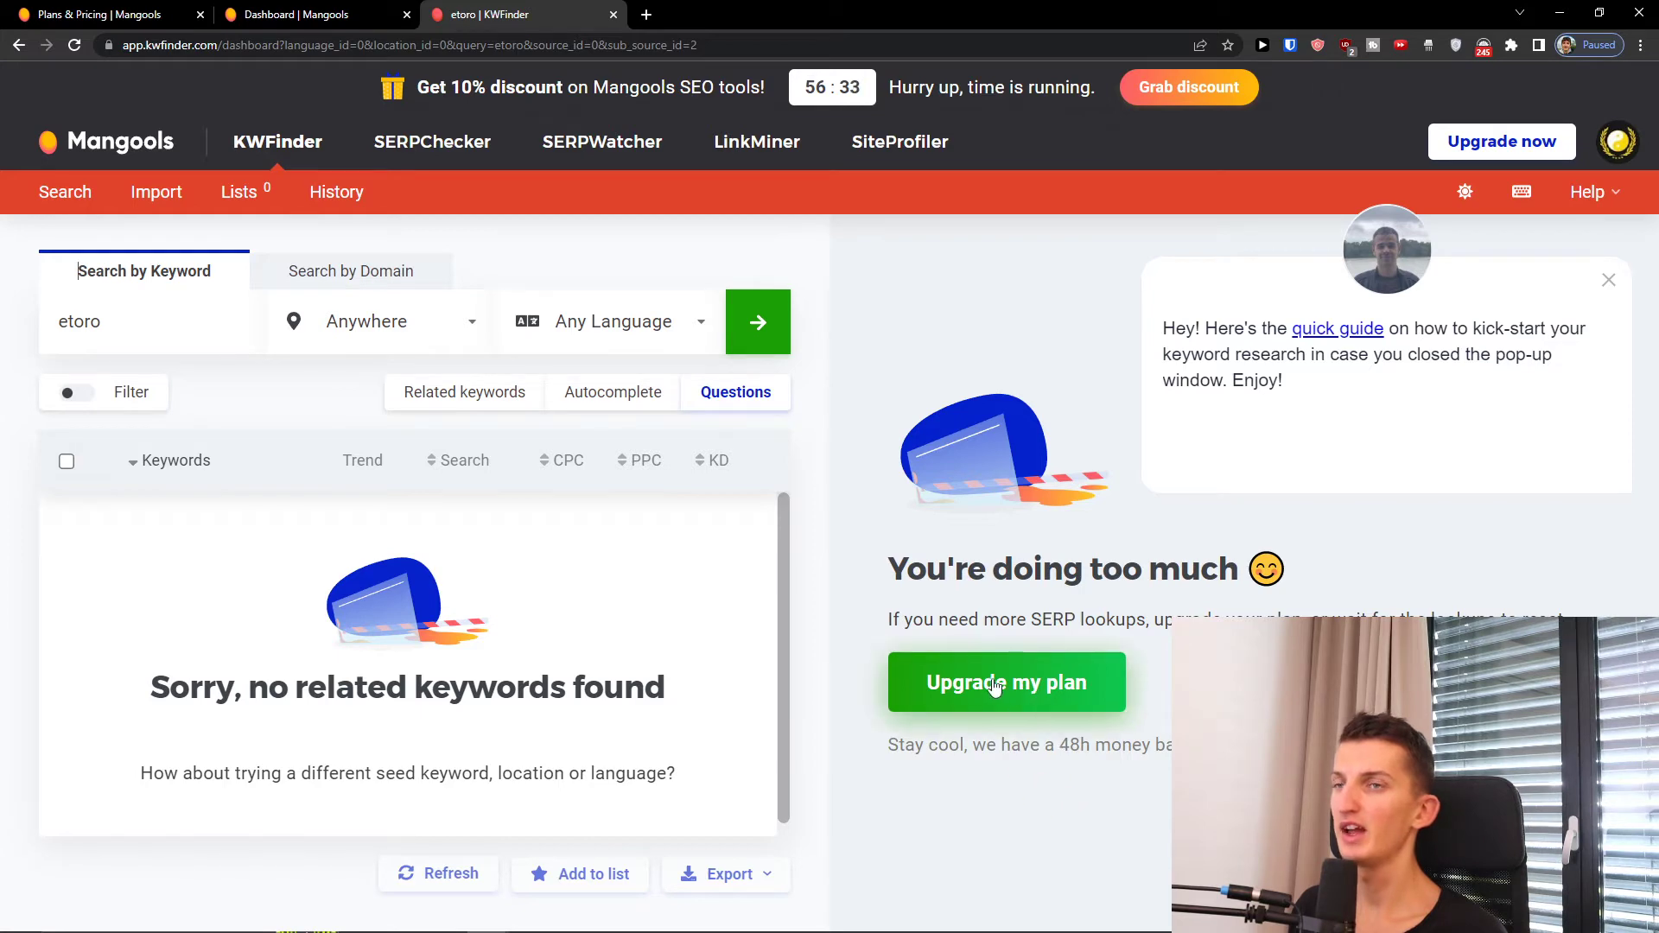
{"action": "left_click", "coordinate": [294, 15]}
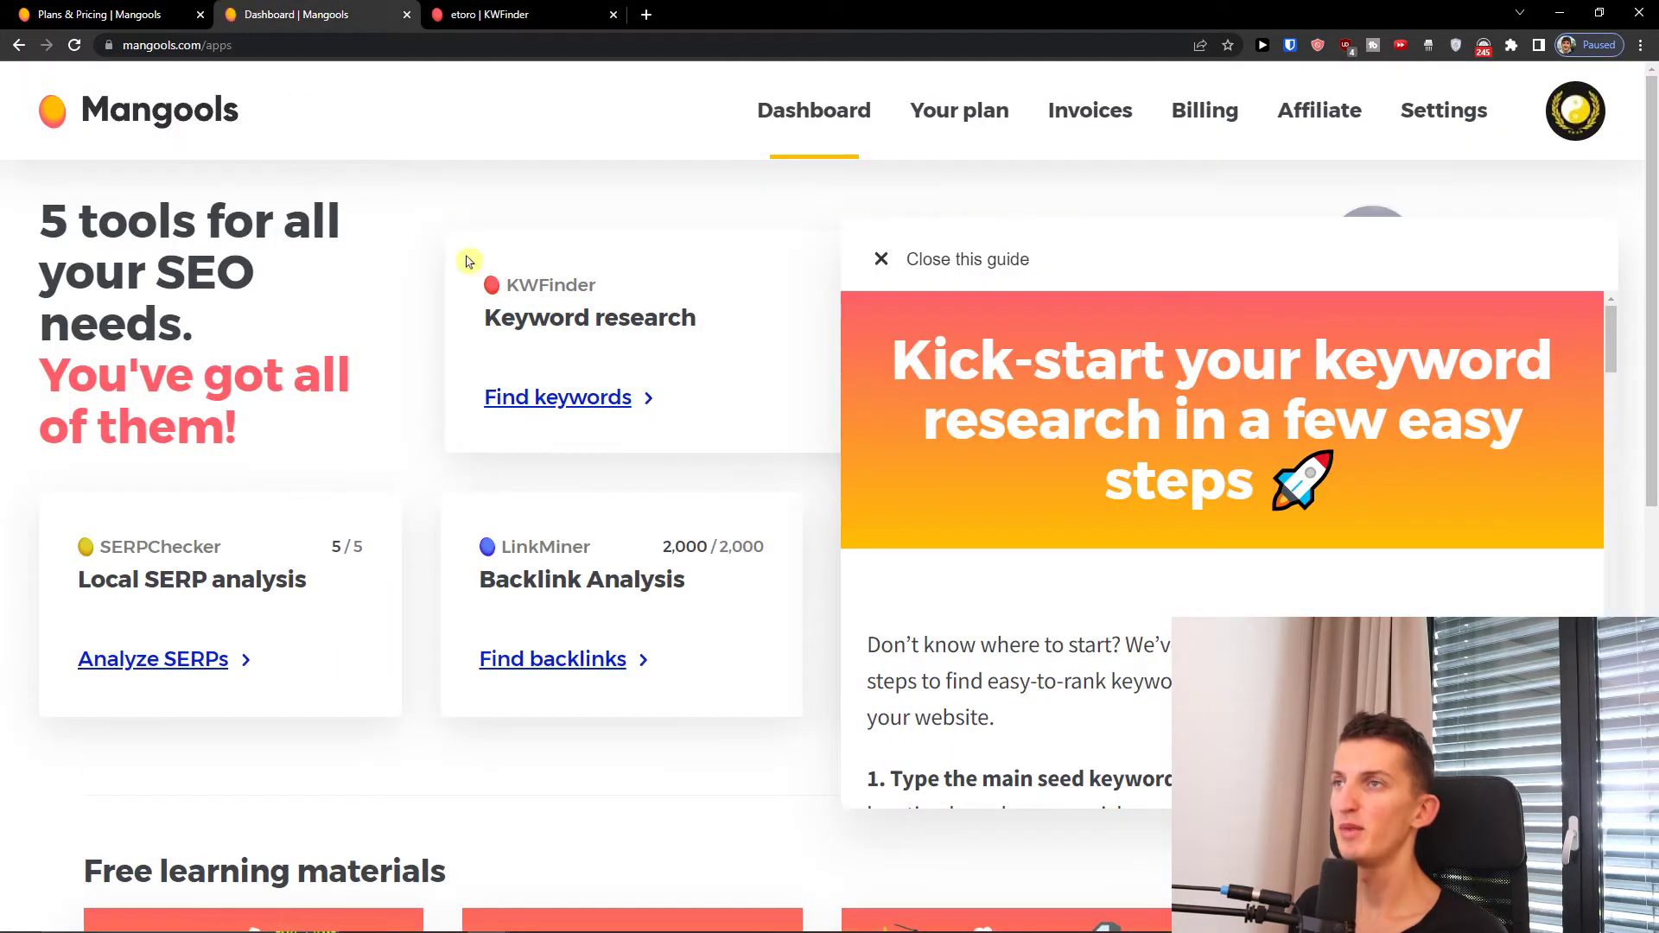
Step: Dismiss the guide popups and begin creating the first SERPWatcher rank tracking
{"action": "left_click", "coordinate": [1029, 261]}
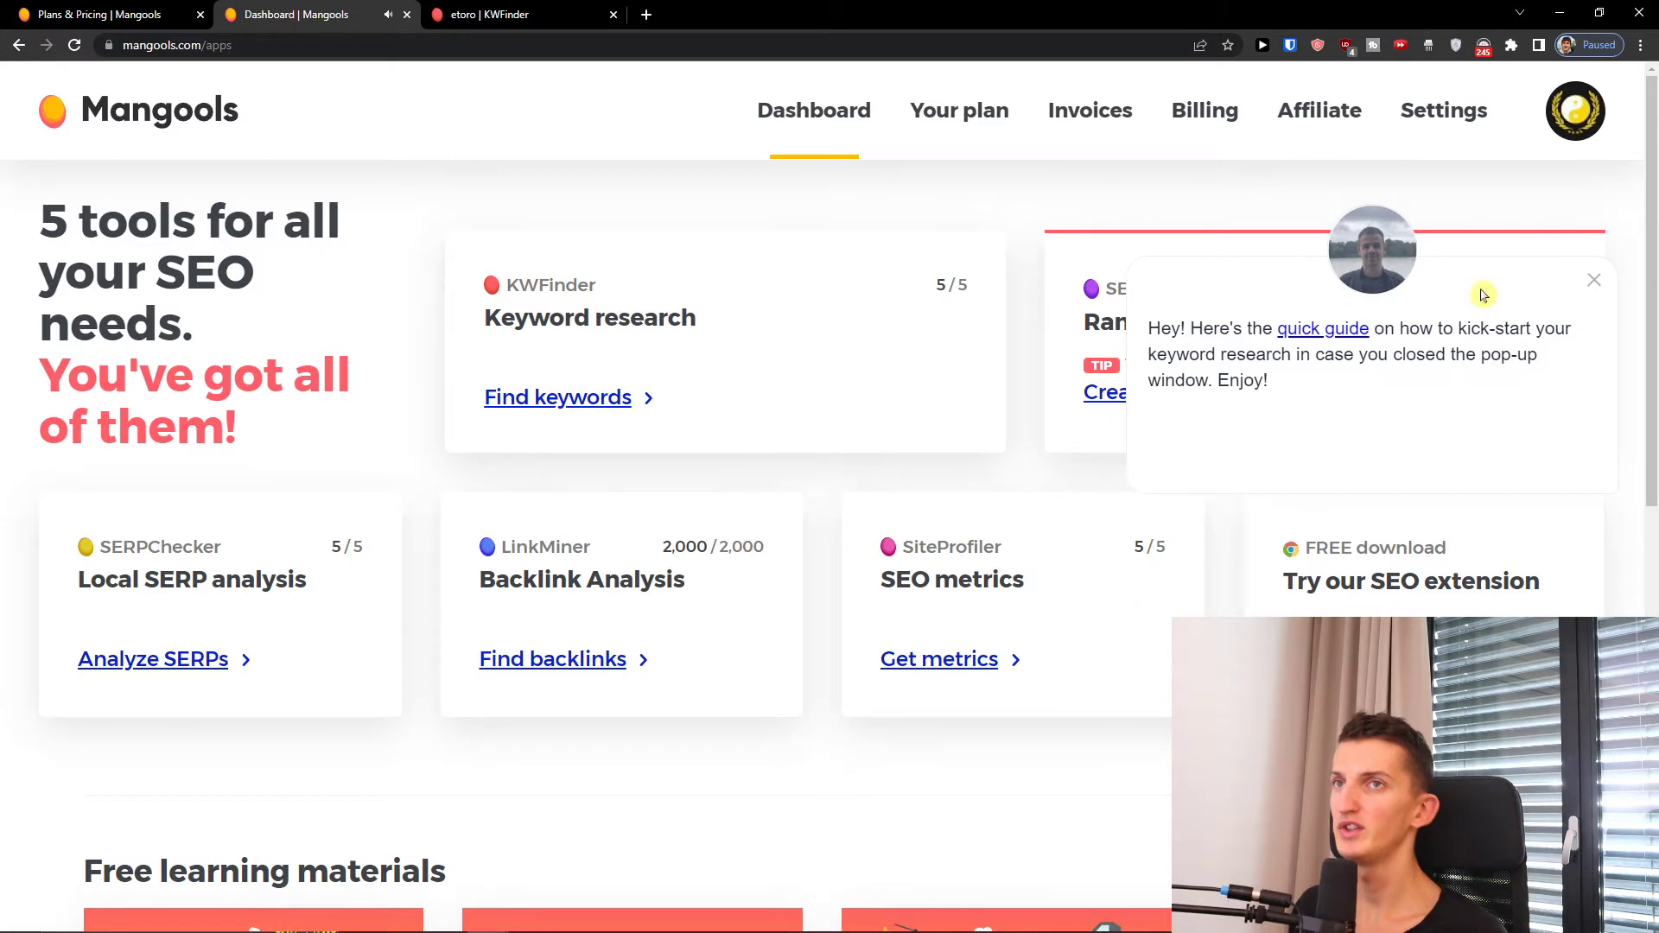
{"action": "left_click", "coordinate": [1595, 285]}
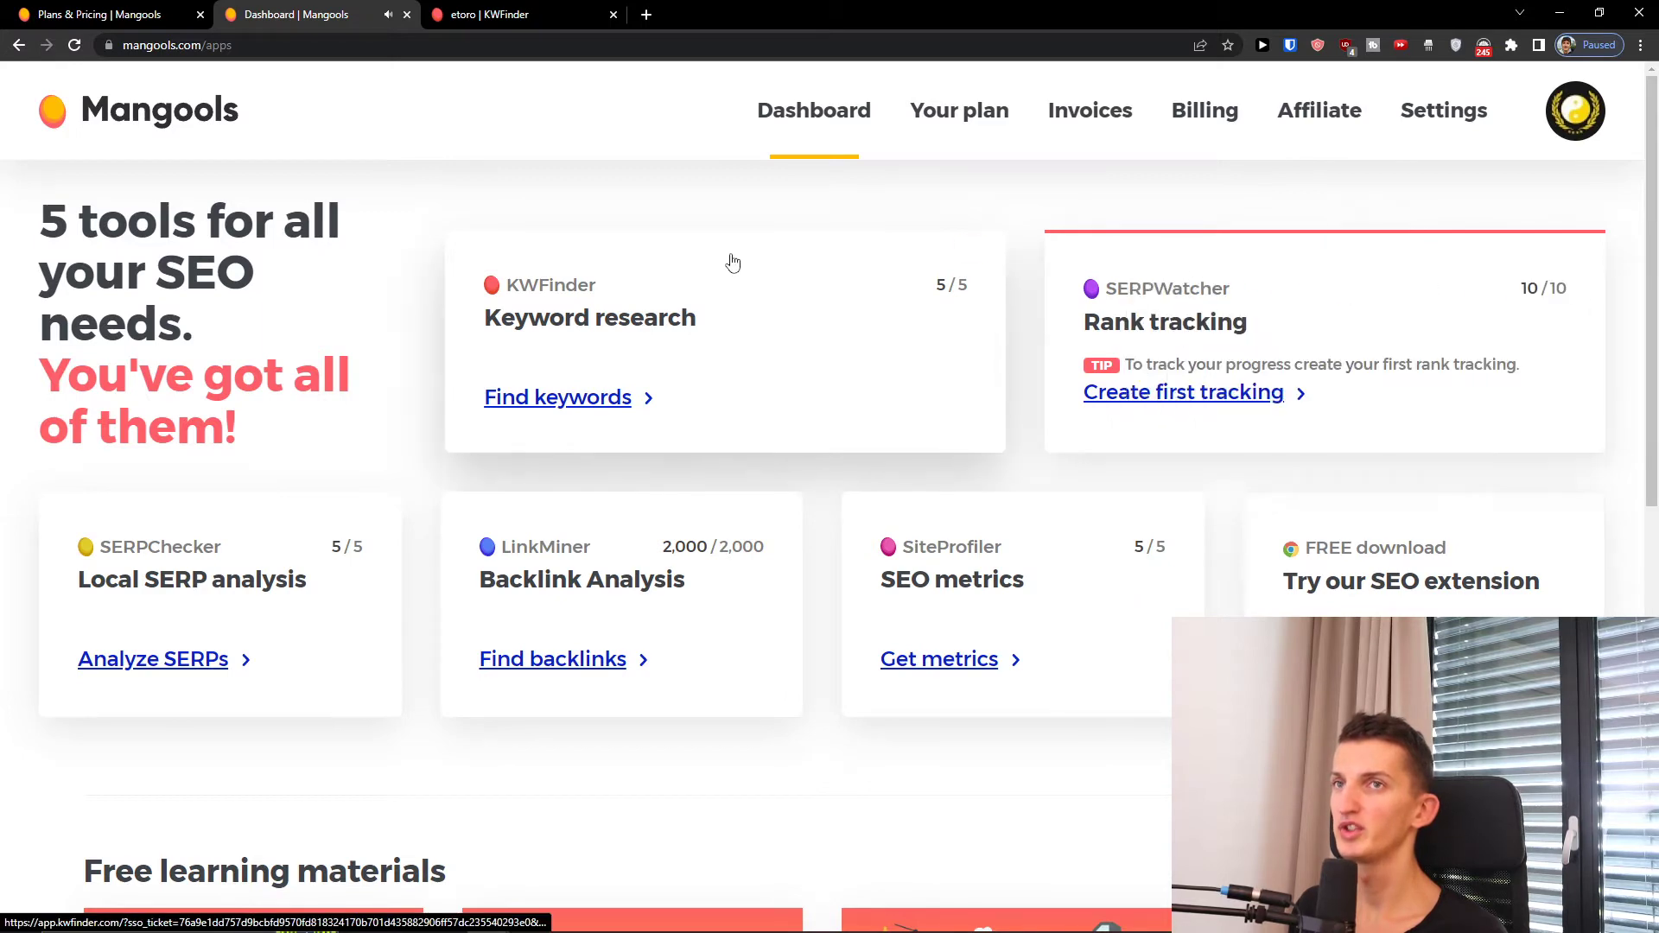
{"action": "left_click", "coordinate": [1177, 395], "text": "ctrl"}
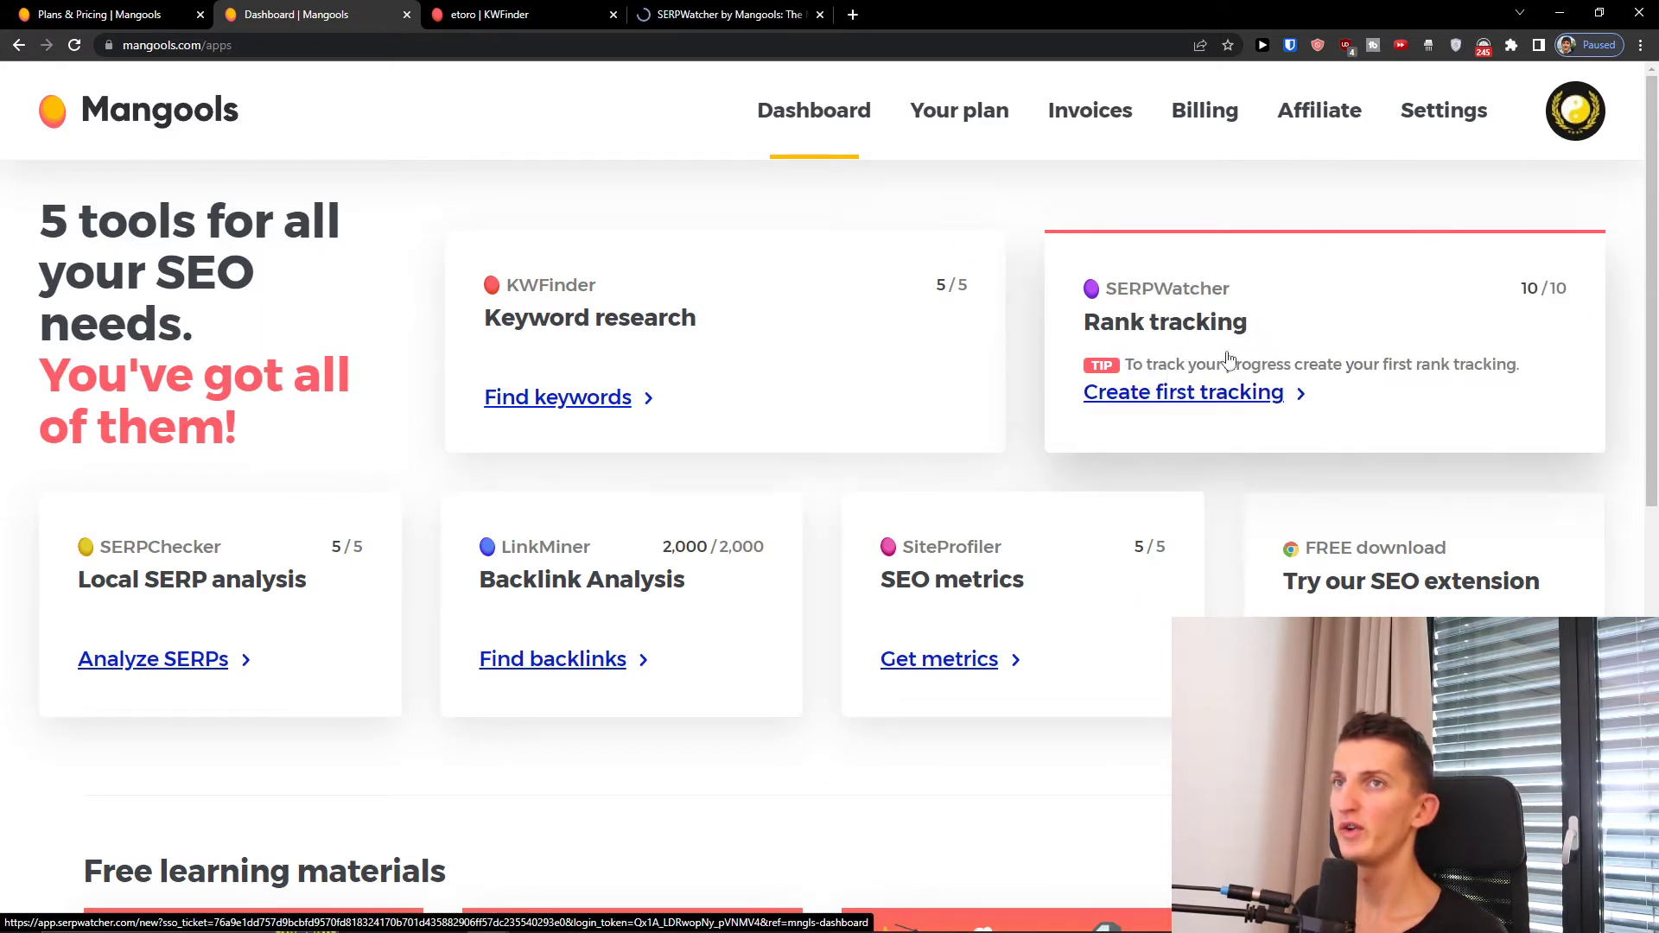
{"action": "left_click_drag", "start_coordinate": [730, 14], "coordinate": [518, 15]}
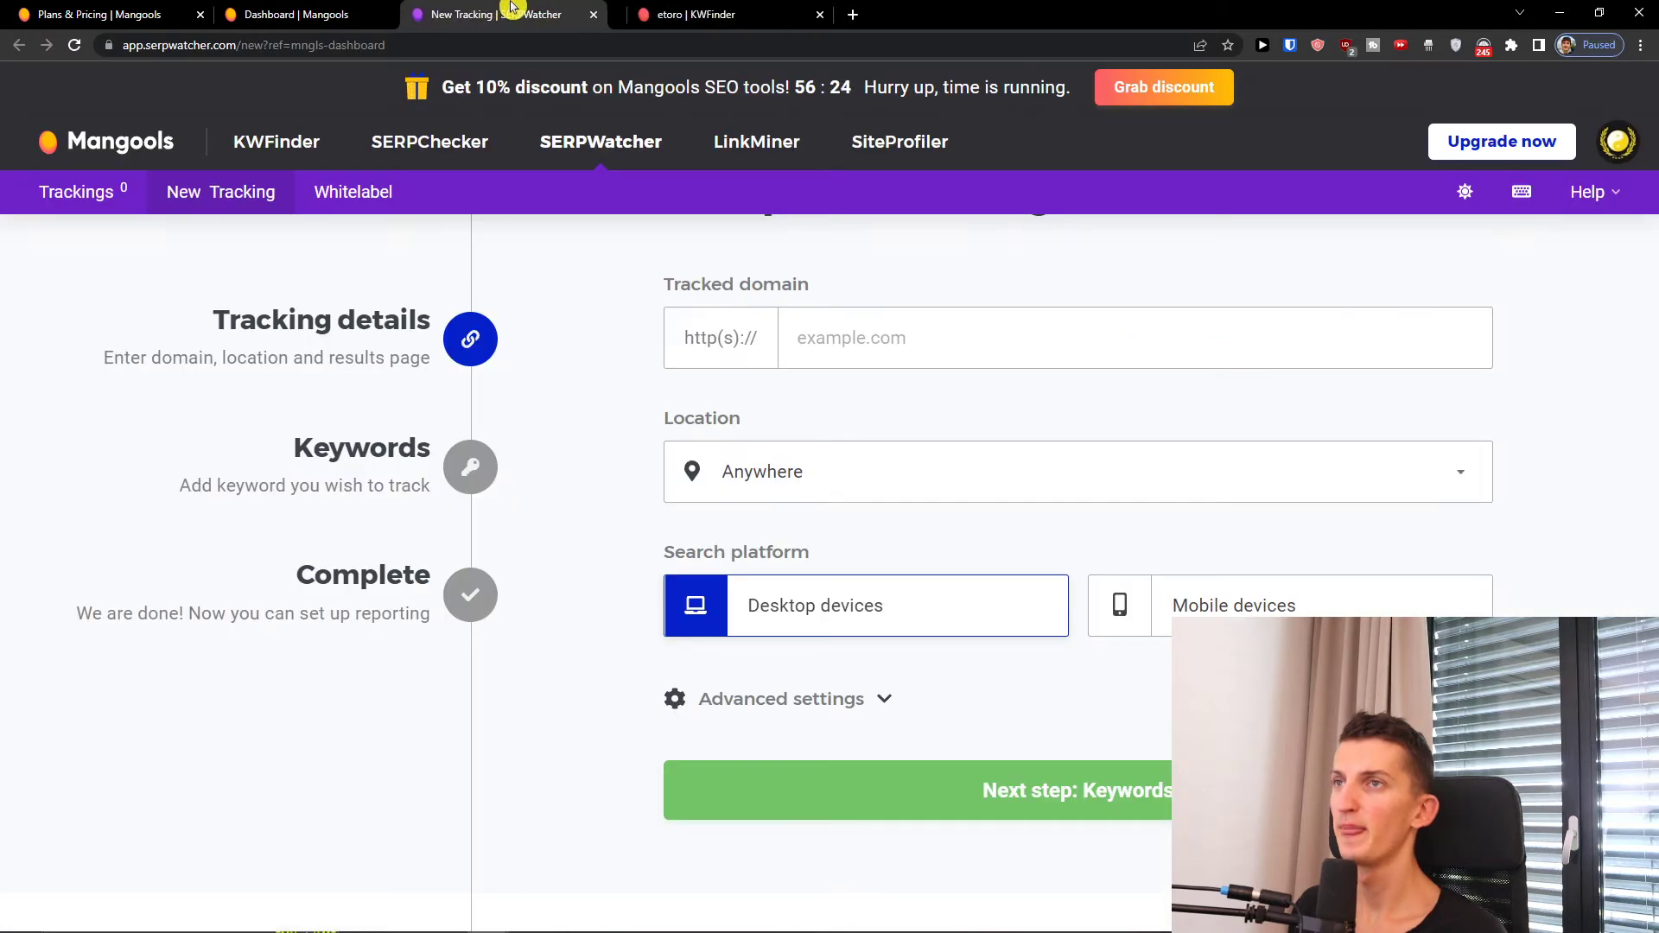
Step: Enter mastichaterapia.sk as the tracked domain, keep location Anywhere, and continue to keywords
{"action": "left_click", "coordinate": [837, 335]}
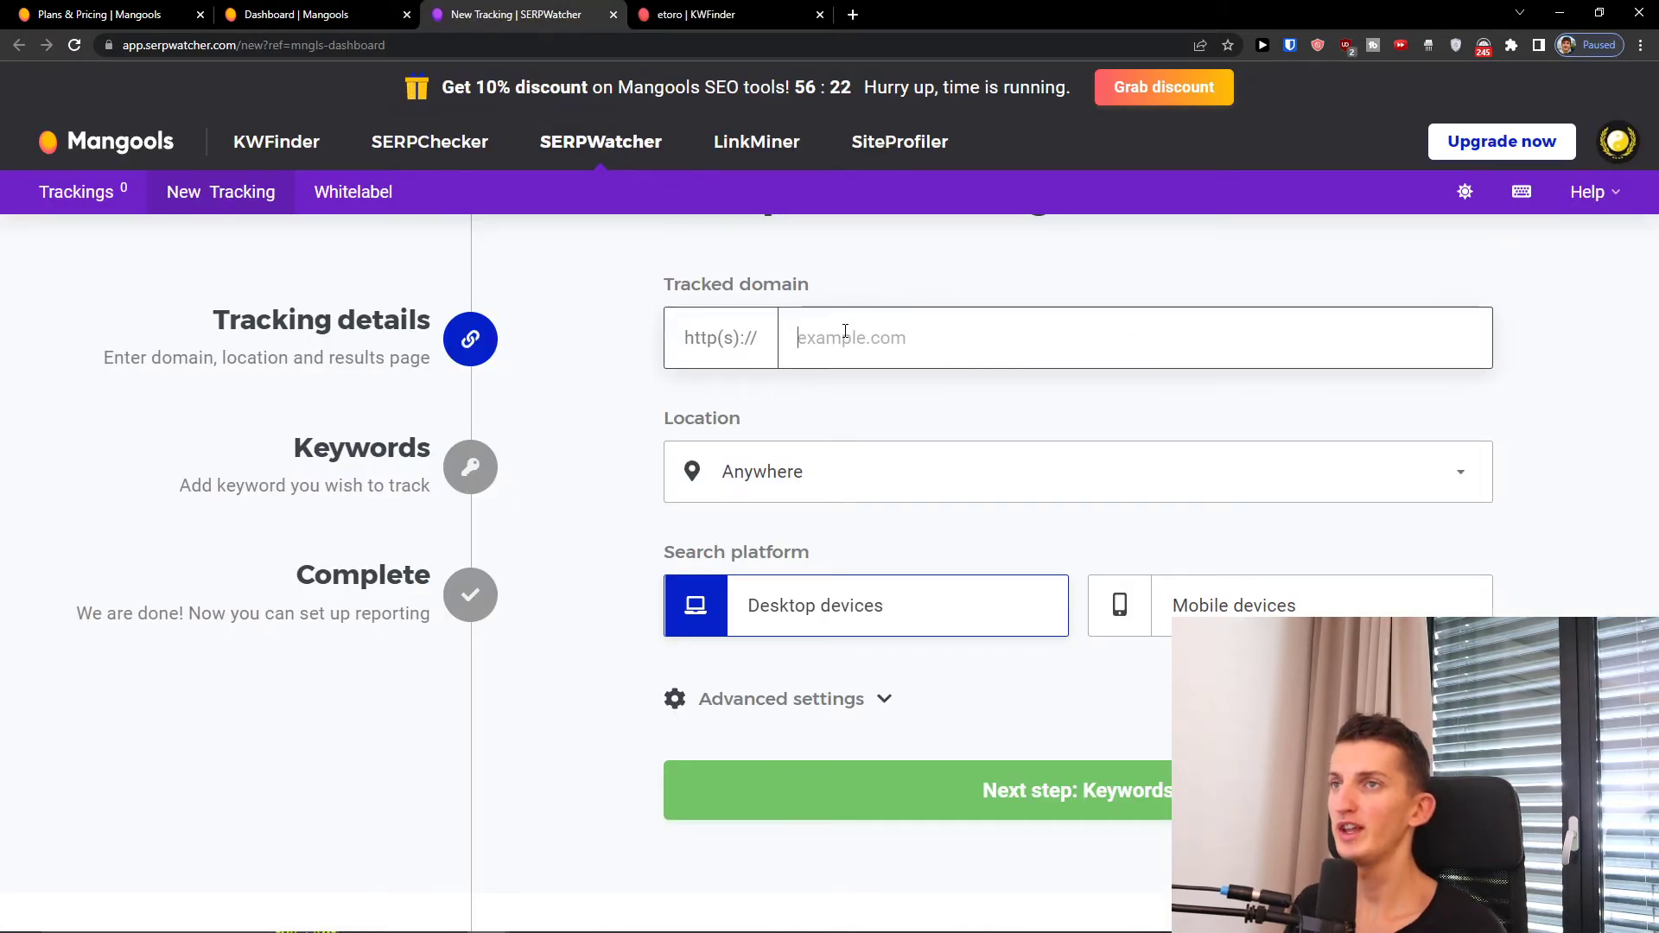
{"action": "type", "text": "www."}
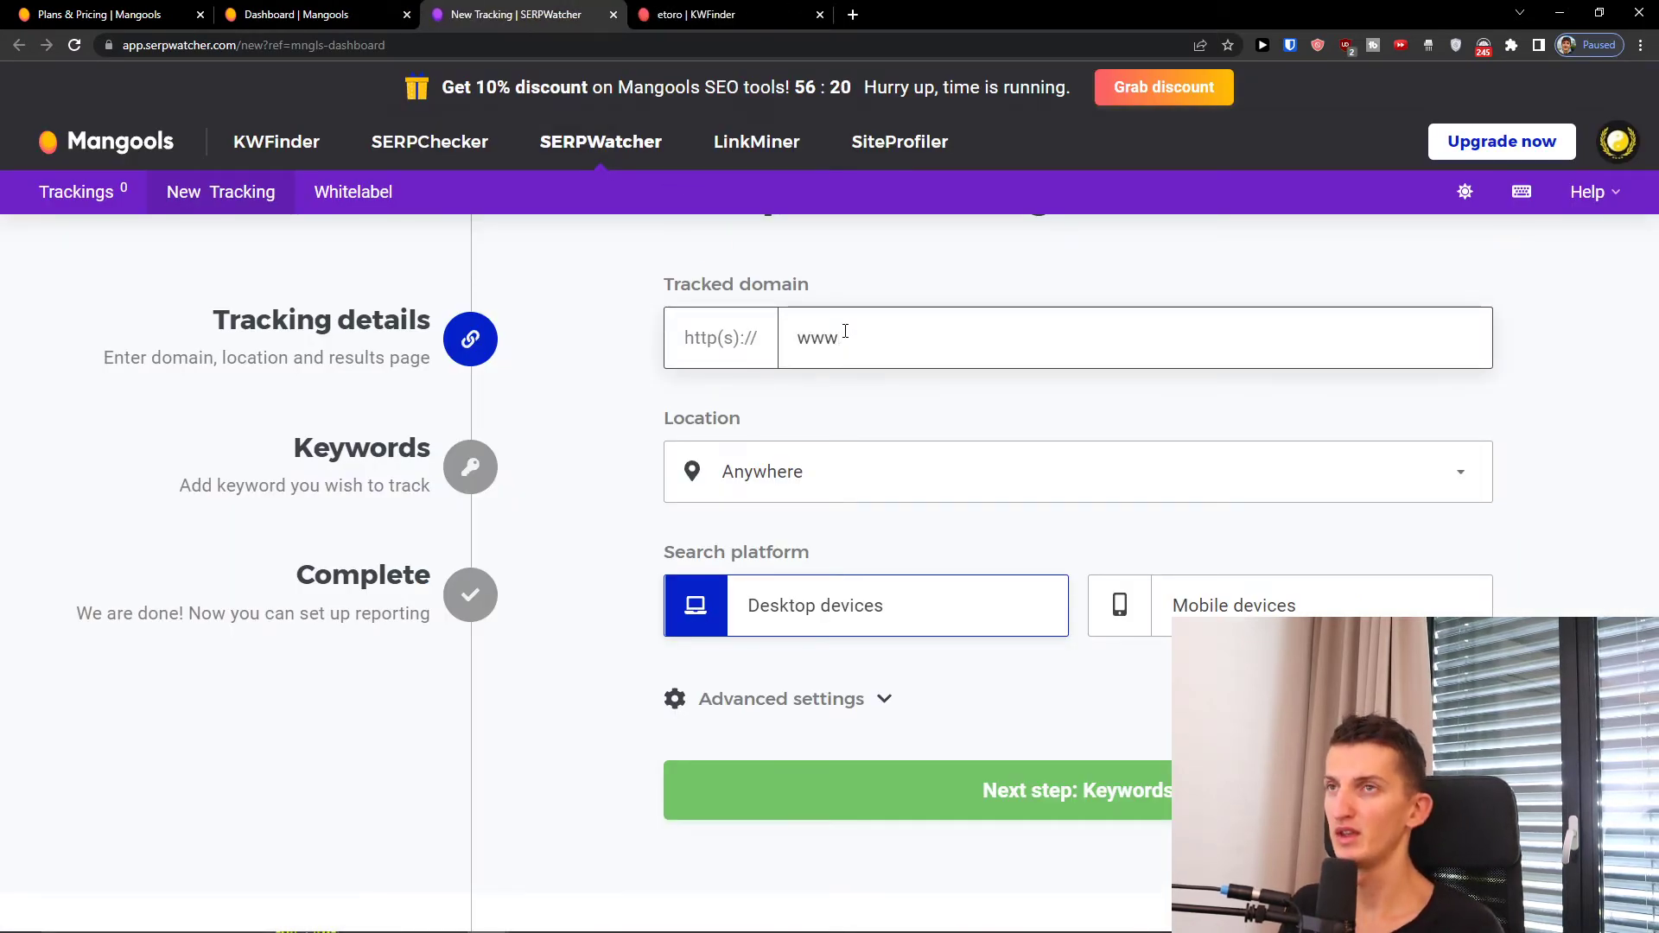
{"action": "key", "text": "BackSpace"}
{"action": "key", "text": "BackSpace"}
{"action": "key", "text": "BackSpace"}
{"action": "key", "text": "BackSpace"}
{"action": "type", "text": "mastichaterapia.sk"}
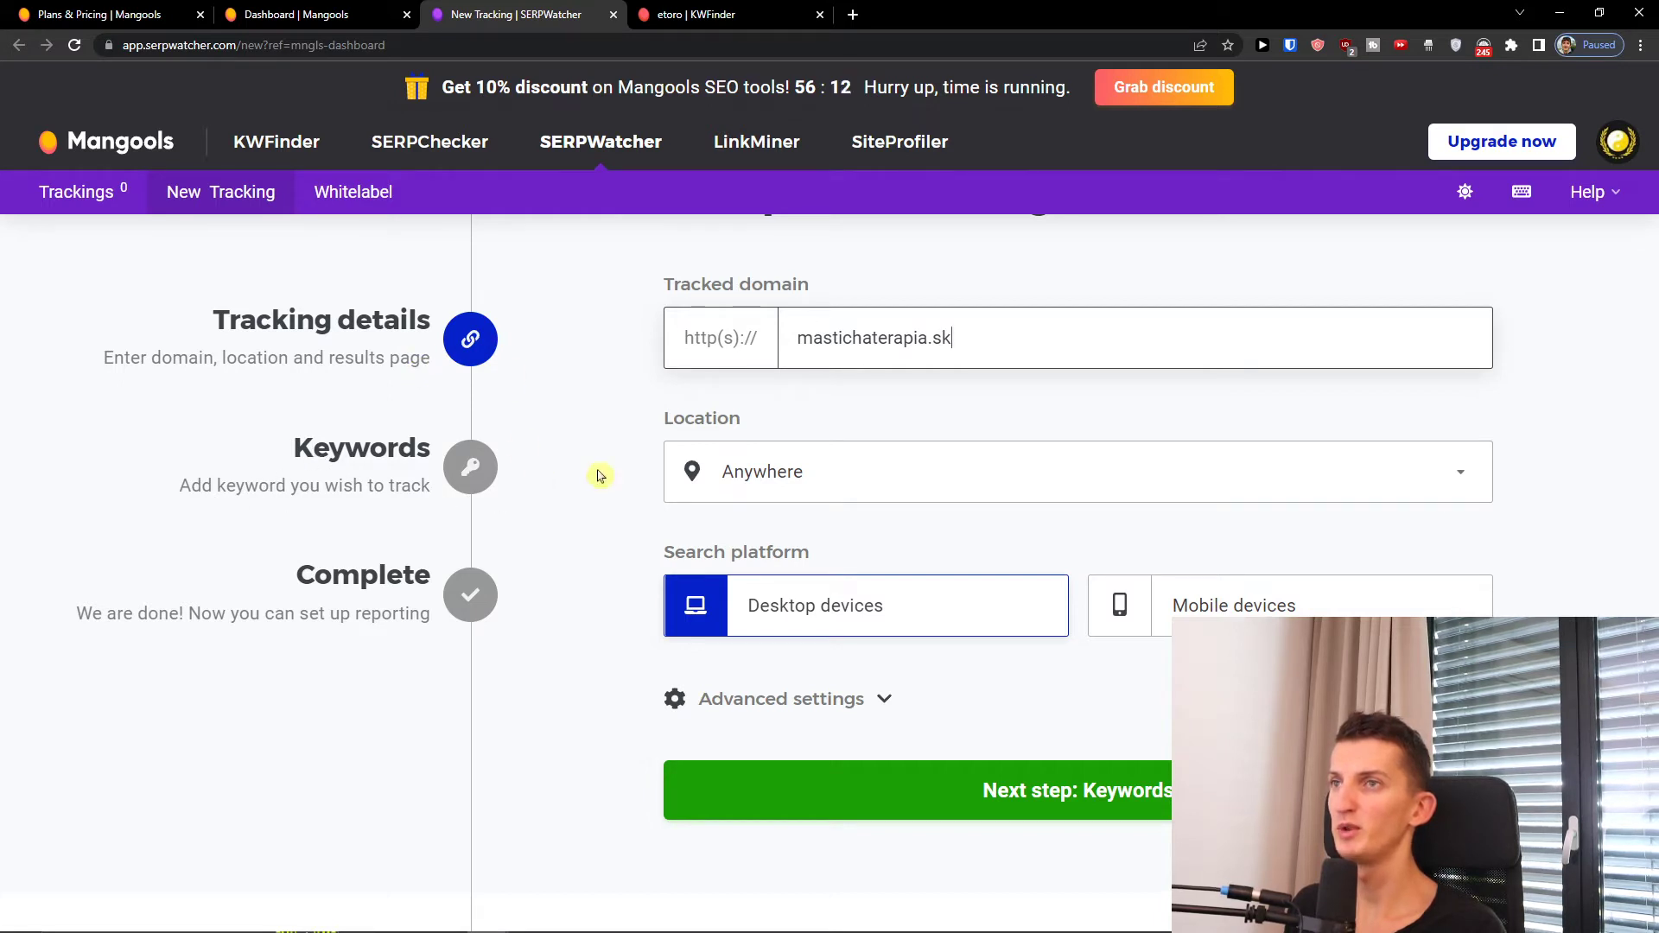
{"action": "left_click", "coordinate": [773, 480]}
{"action": "left_click", "coordinate": [774, 478]}
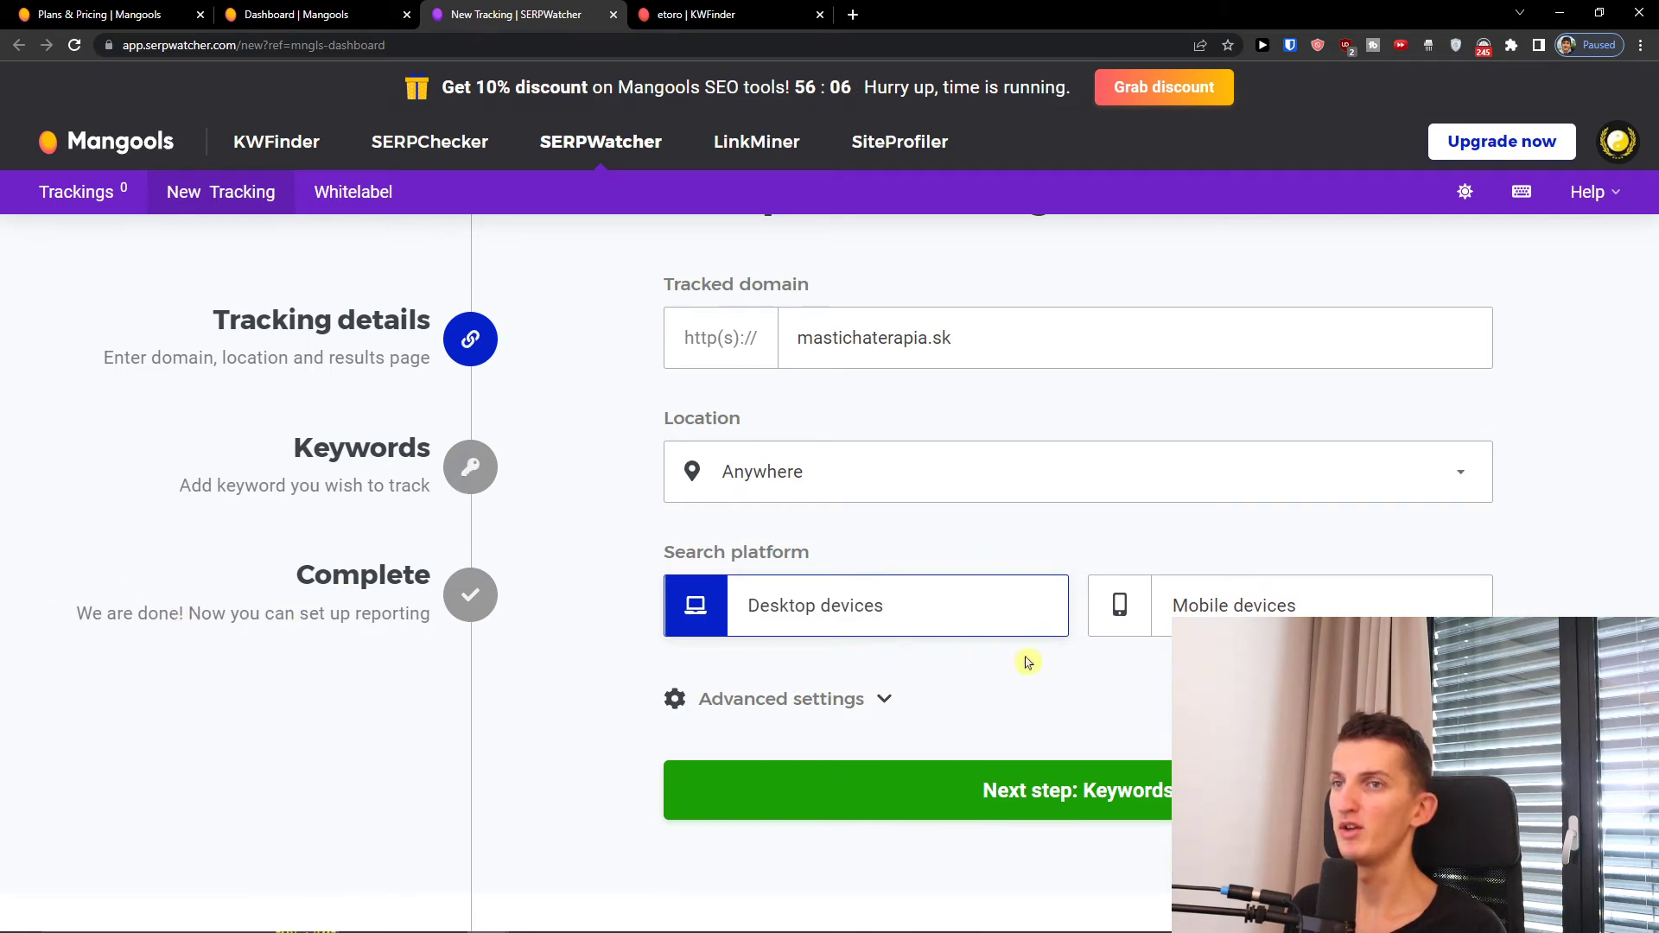
{"action": "left_click", "coordinate": [1066, 787]}
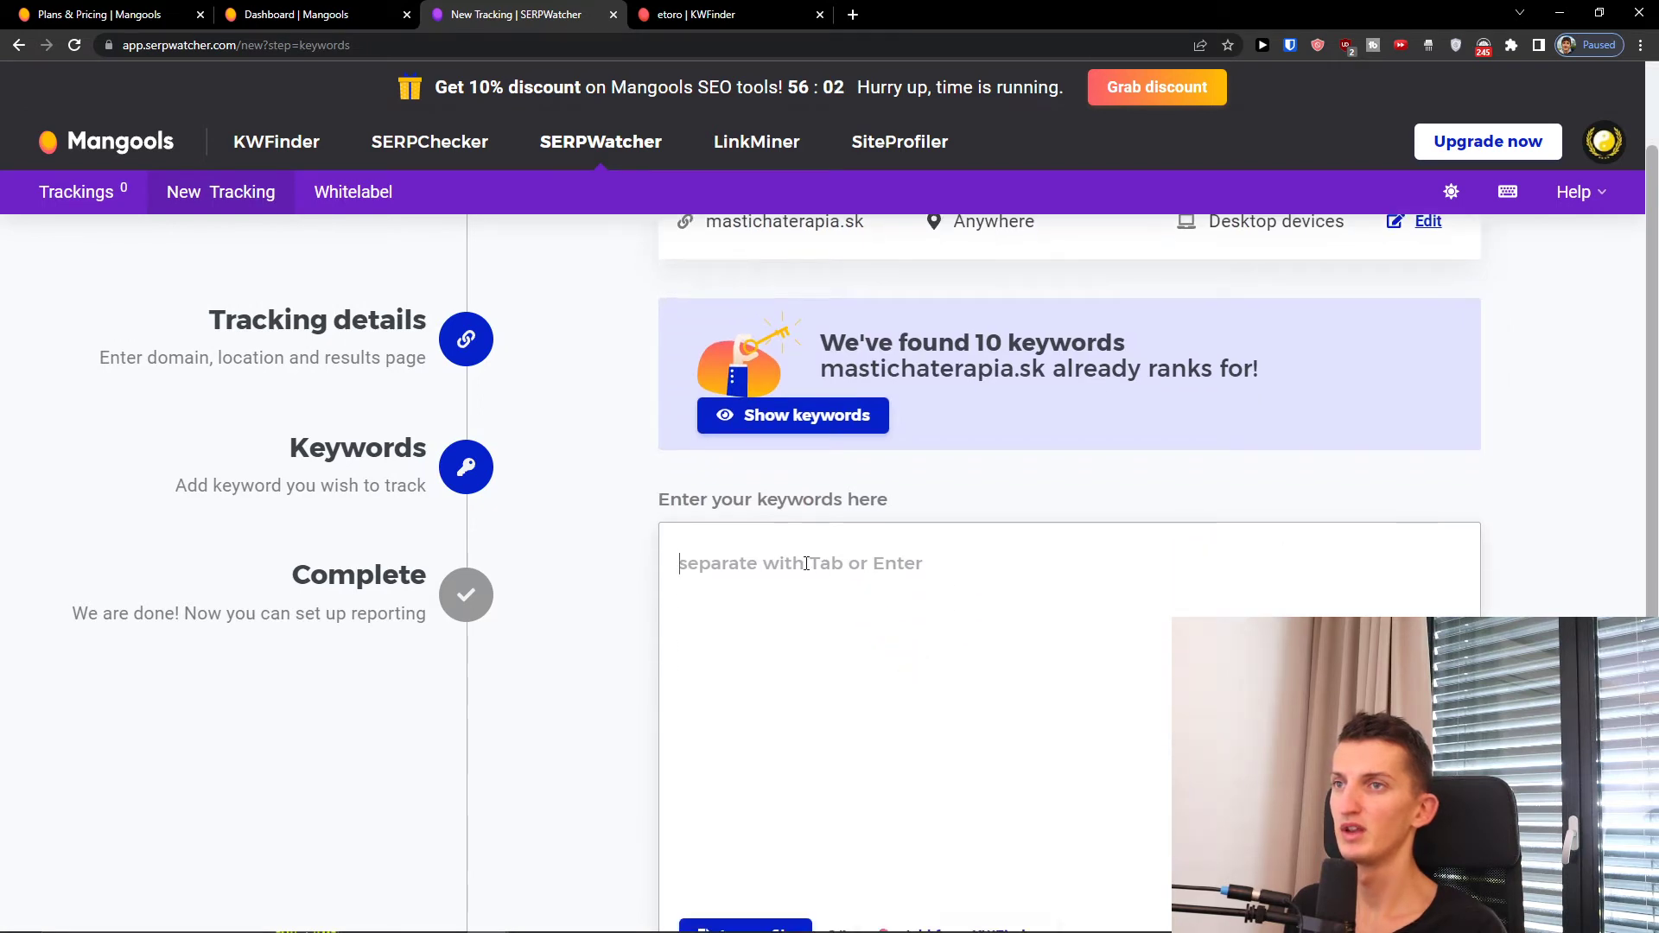
Step: Add the keyword helikobakter and start tracking mastichaterapia.sk
{"action": "type", "text": "helik"}
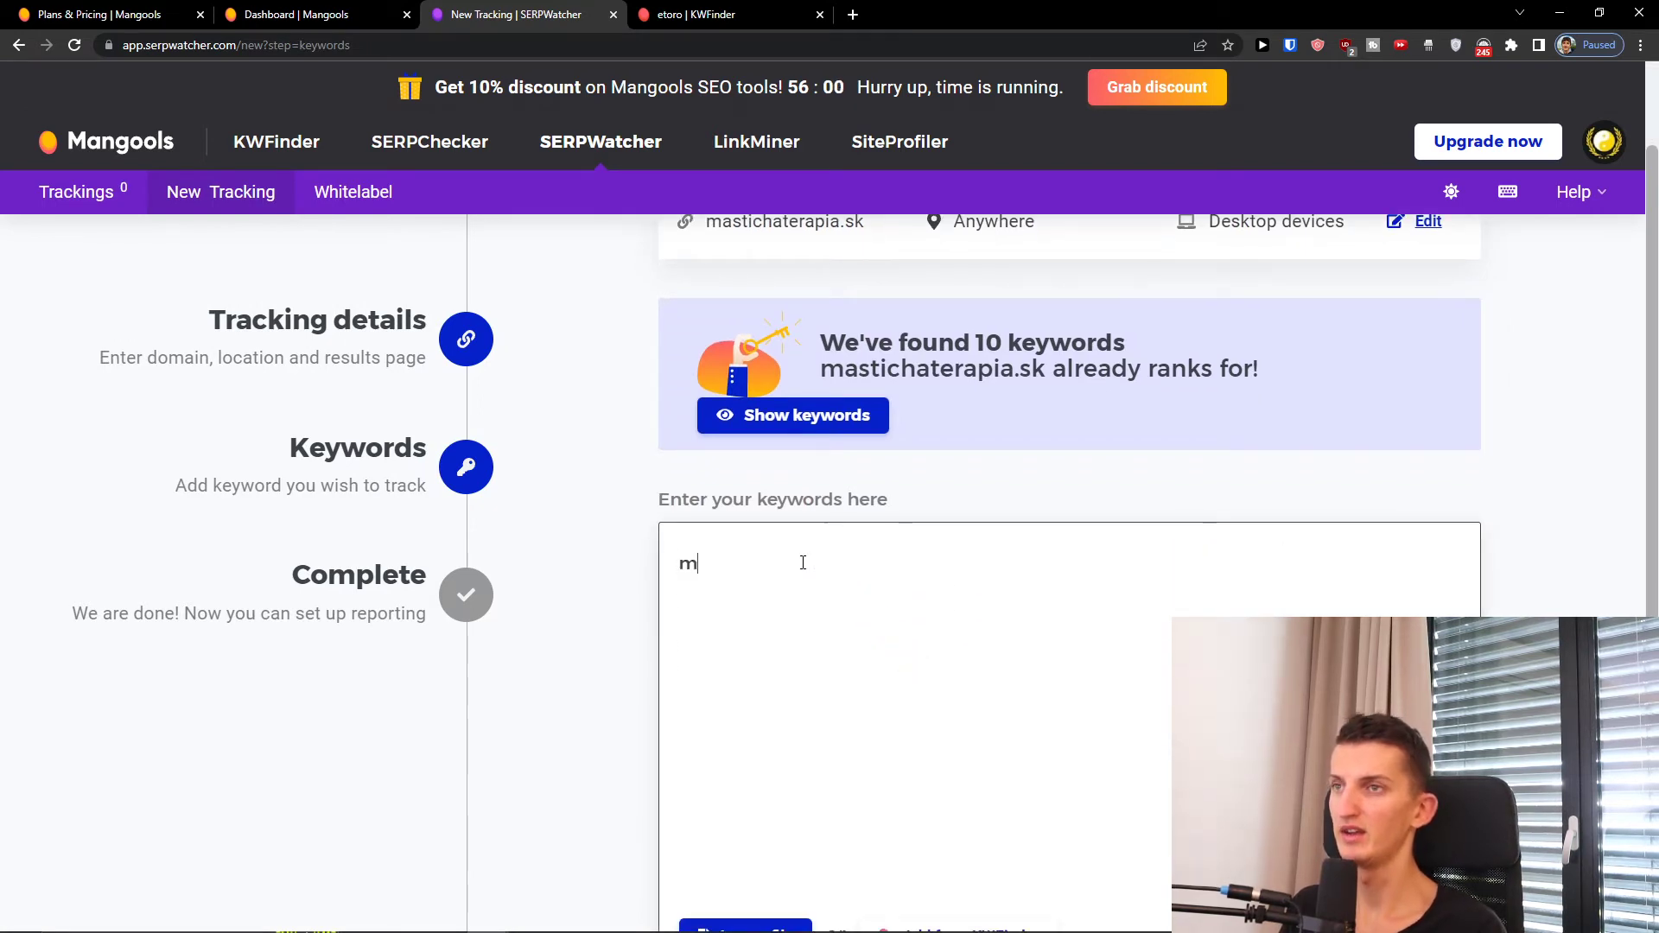
{"action": "type", "text": "obakter"}
{"action": "scroll", "coordinate": [631, 570], "scroll_direction": "down", "scroll_amount": 3}
{"action": "scroll", "coordinate": [640, 624], "scroll_direction": "up", "scroll_amount": 3}
{"action": "scroll", "coordinate": [644, 627], "scroll_direction": "up", "scroll_amount": 1}
{"action": "scroll", "coordinate": [648, 630], "scroll_direction": "down", "scroll_amount": 4}
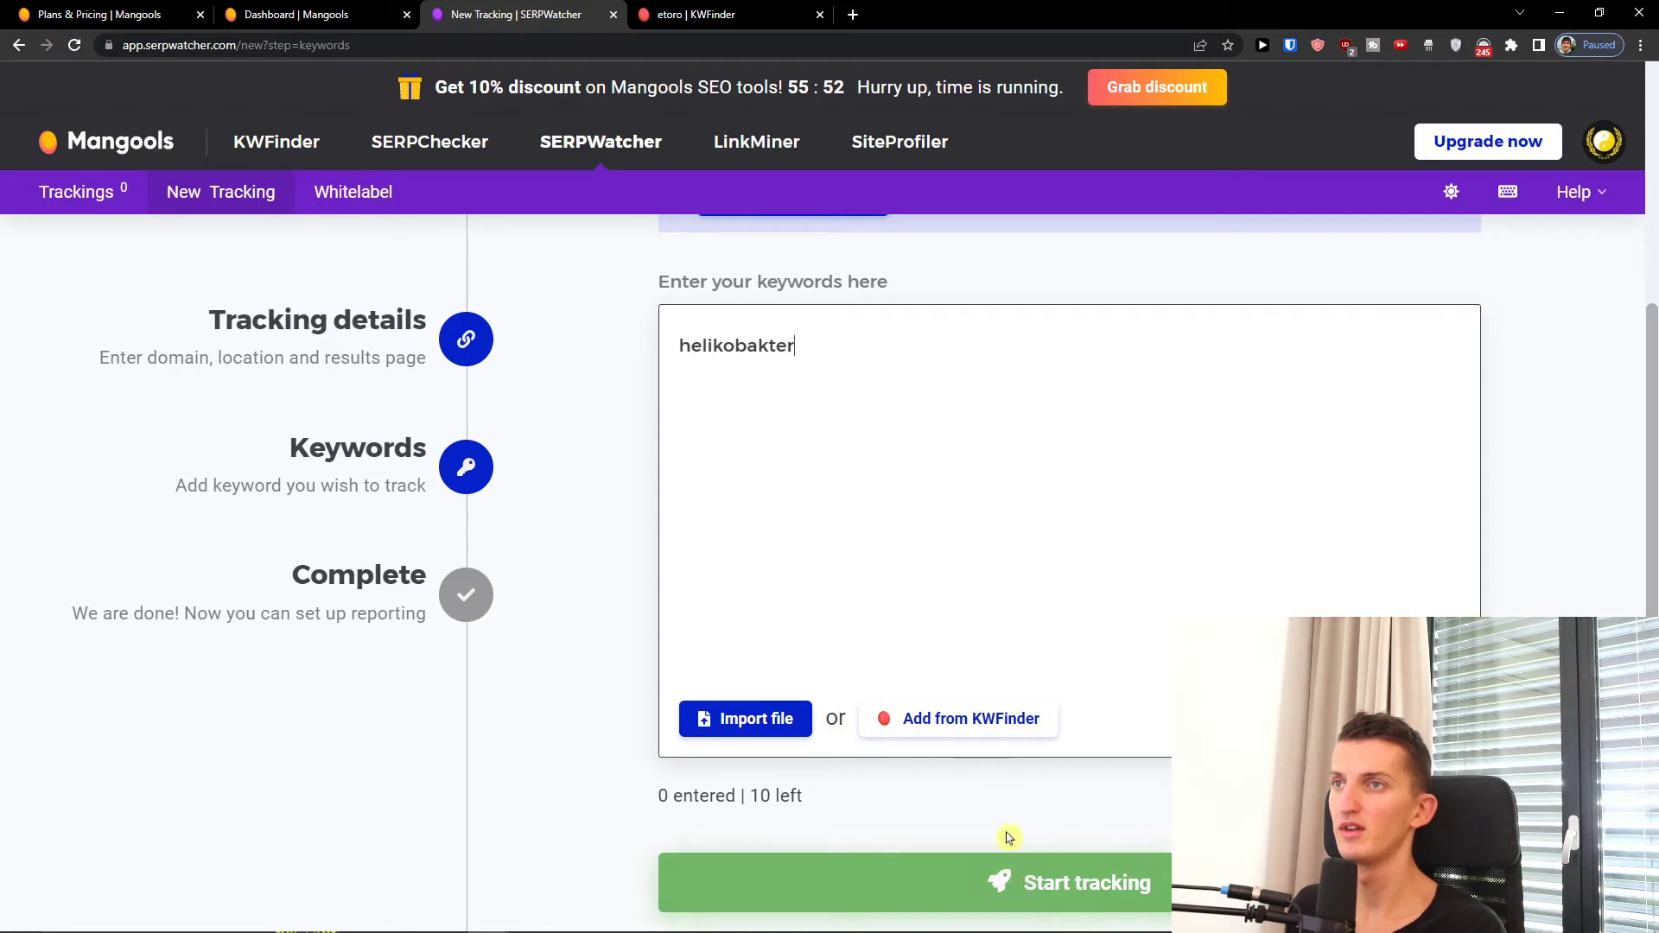
{"action": "scroll", "coordinate": [972, 813], "scroll_direction": "up", "scroll_amount": 4}
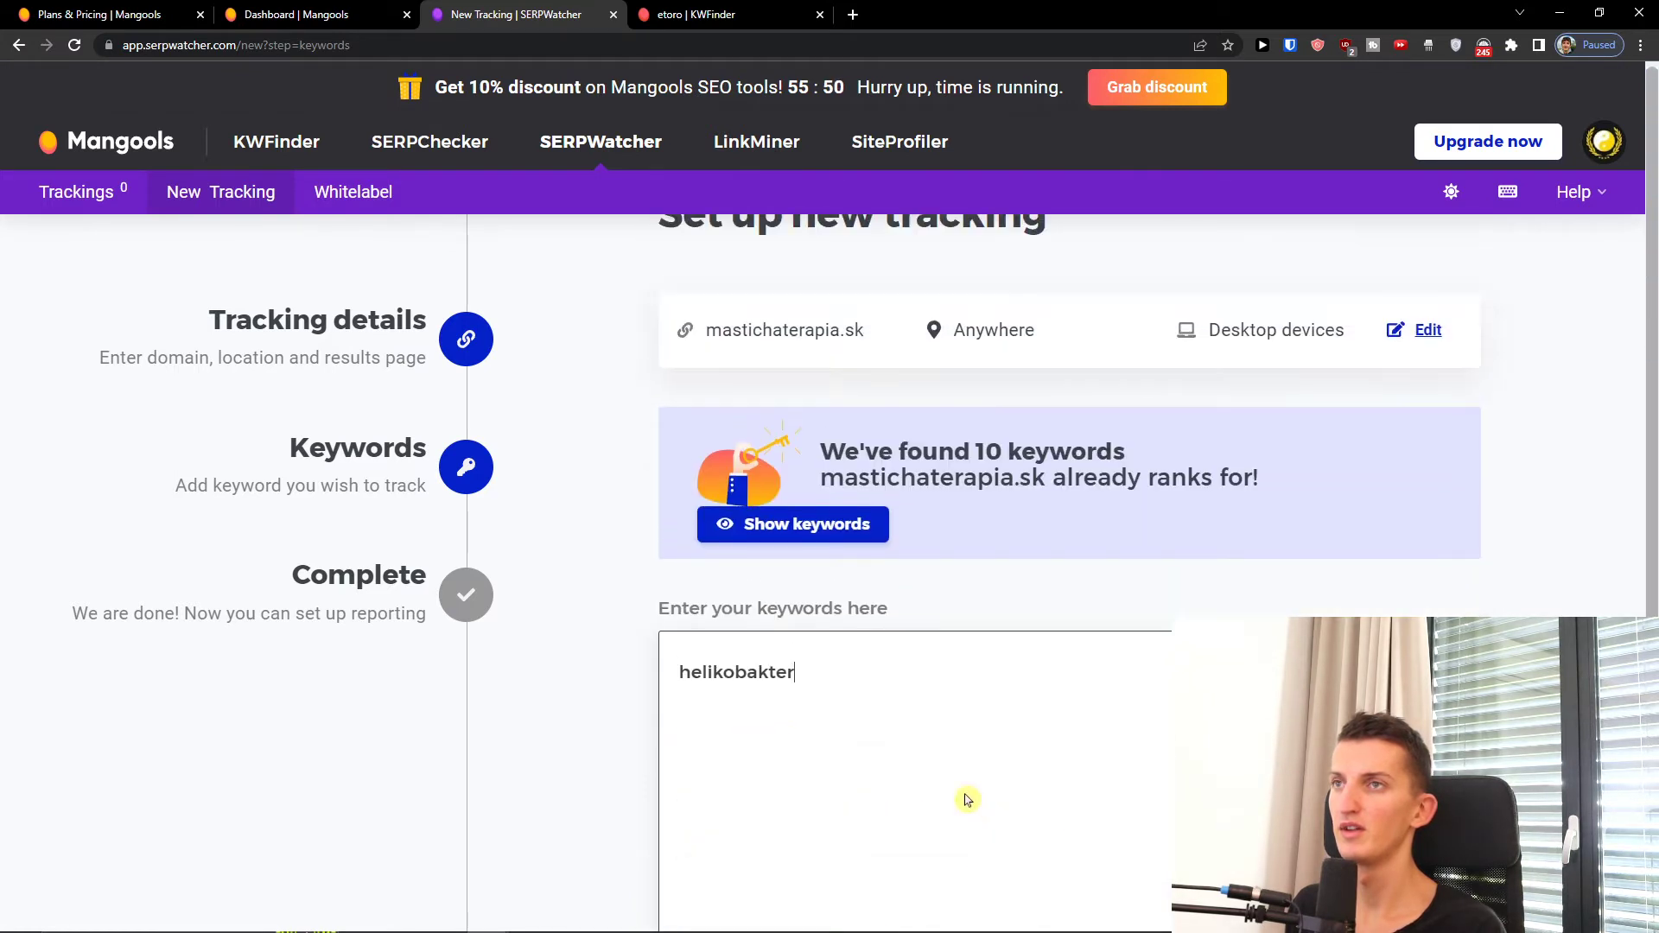
{"action": "scroll", "coordinate": [855, 695], "scroll_direction": "down", "scroll_amount": 4}
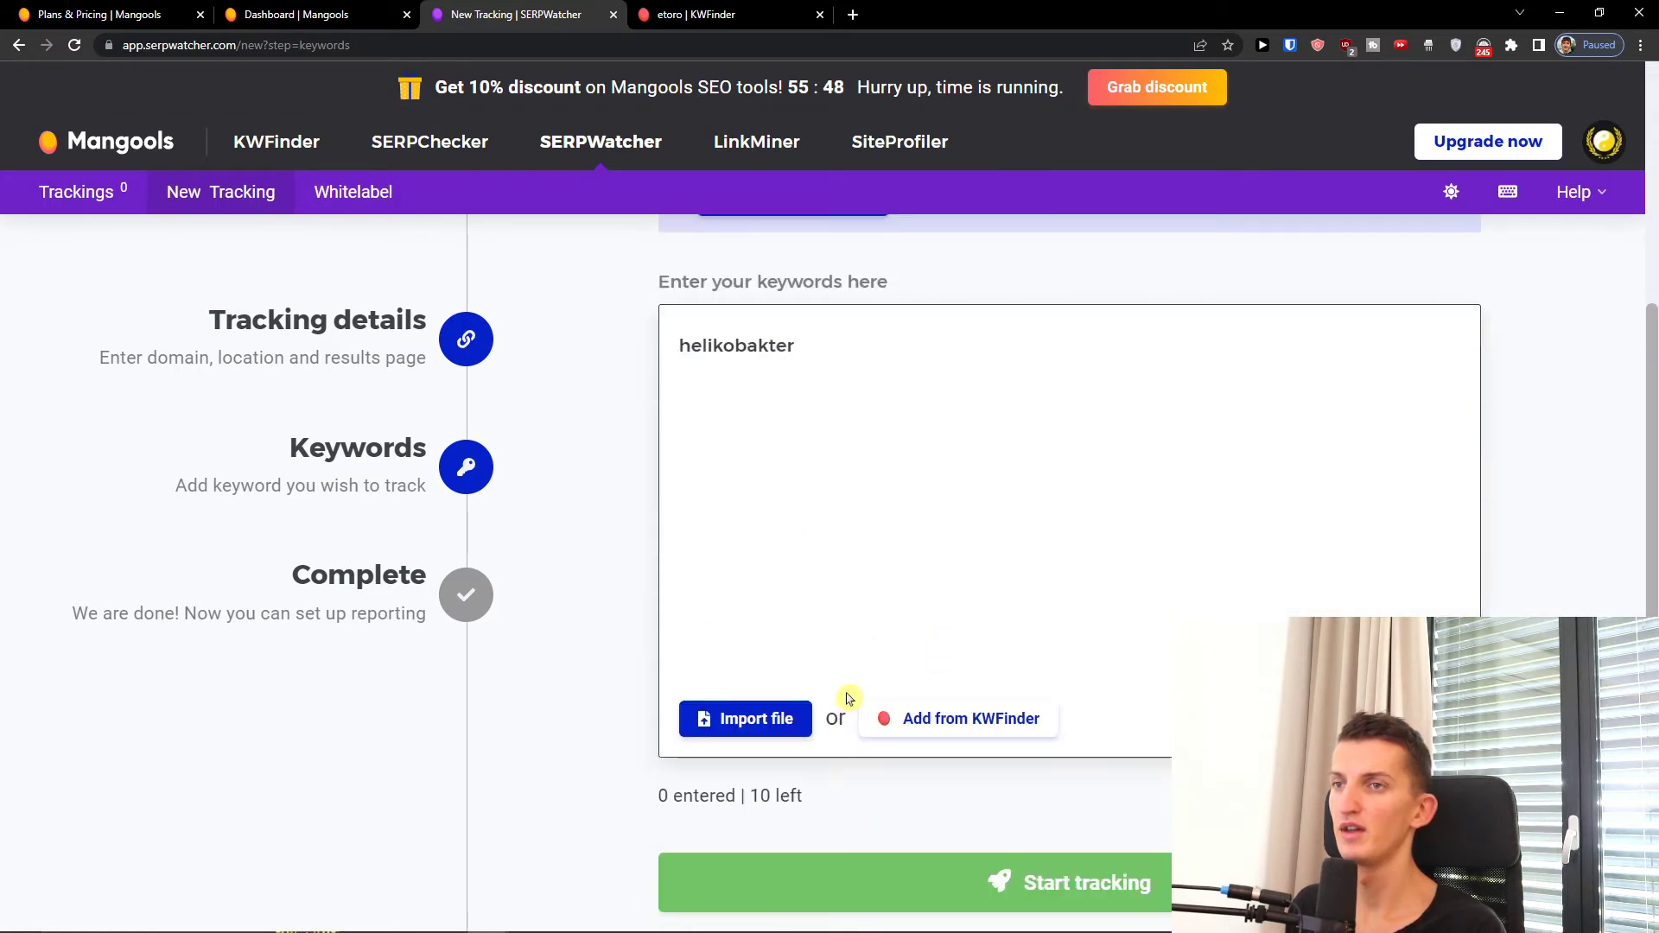
{"action": "key", "text": "Return"}
{"action": "left_click", "coordinate": [959, 880]}
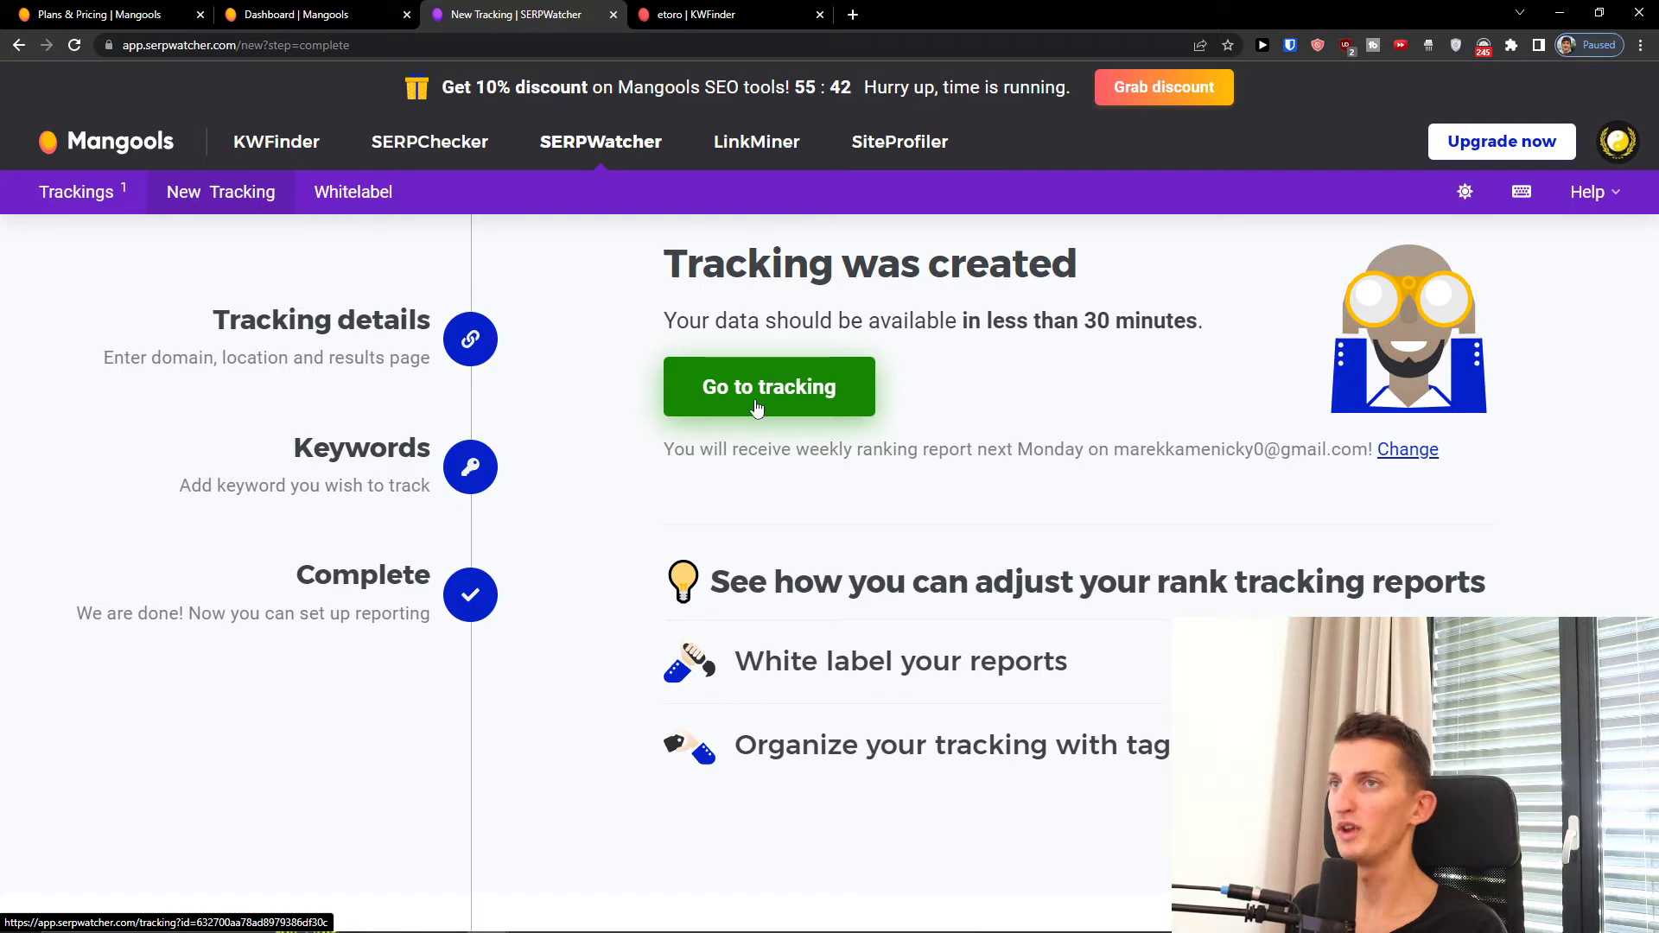
Step: View the new mastichaterapia.sk tracking dashboard, then bring up the SERPChecker search page
{"action": "left_click", "coordinate": [753, 396]}
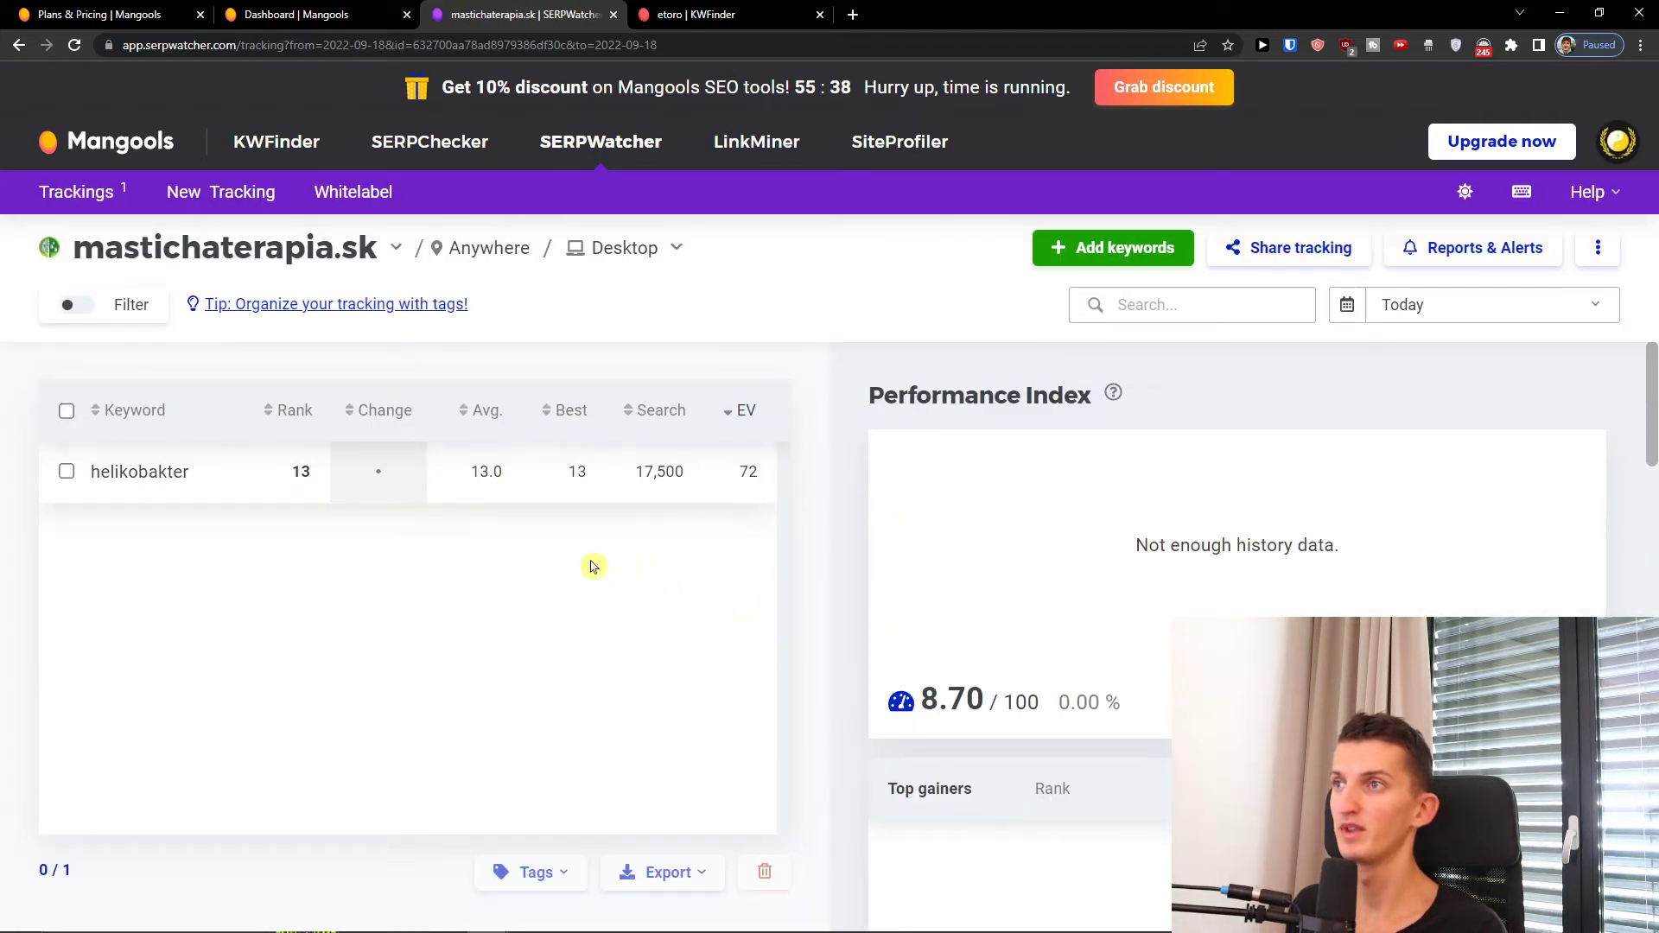
{"action": "scroll", "coordinate": [882, 588], "scroll_direction": "down", "scroll_amount": 3}
{"action": "scroll", "coordinate": [880, 585], "scroll_direction": "down", "scroll_amount": 10}
{"action": "scroll", "coordinate": [869, 576], "scroll_direction": "up", "scroll_amount": 6}
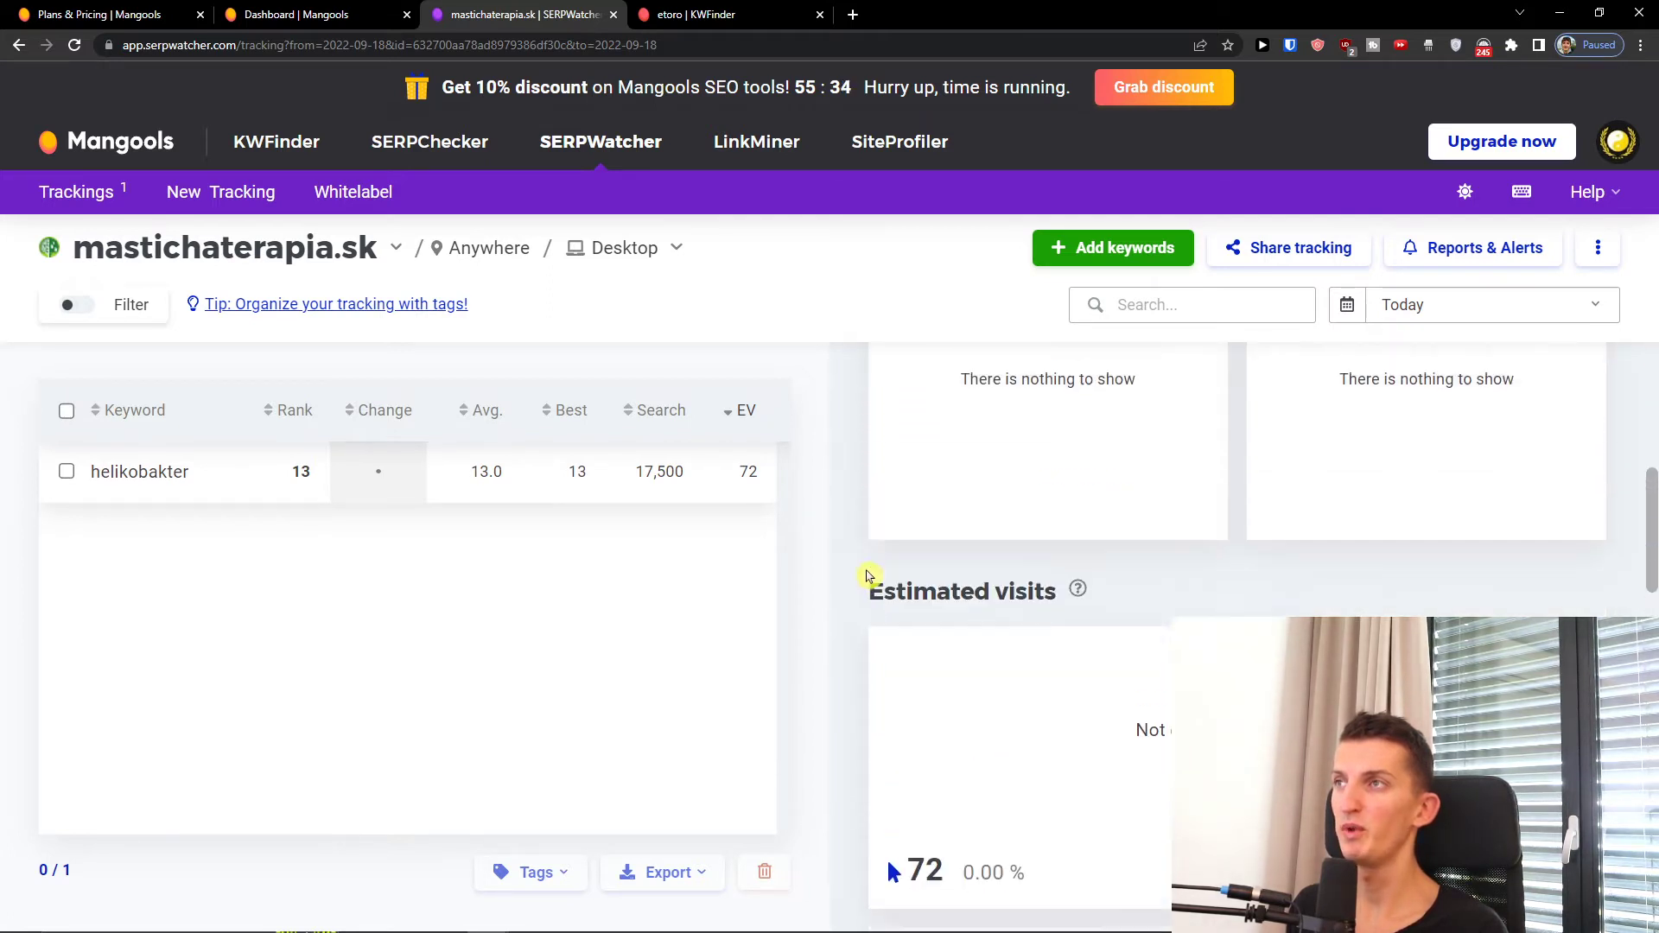
{"action": "scroll", "coordinate": [869, 577], "scroll_direction": "up", "scroll_amount": 5}
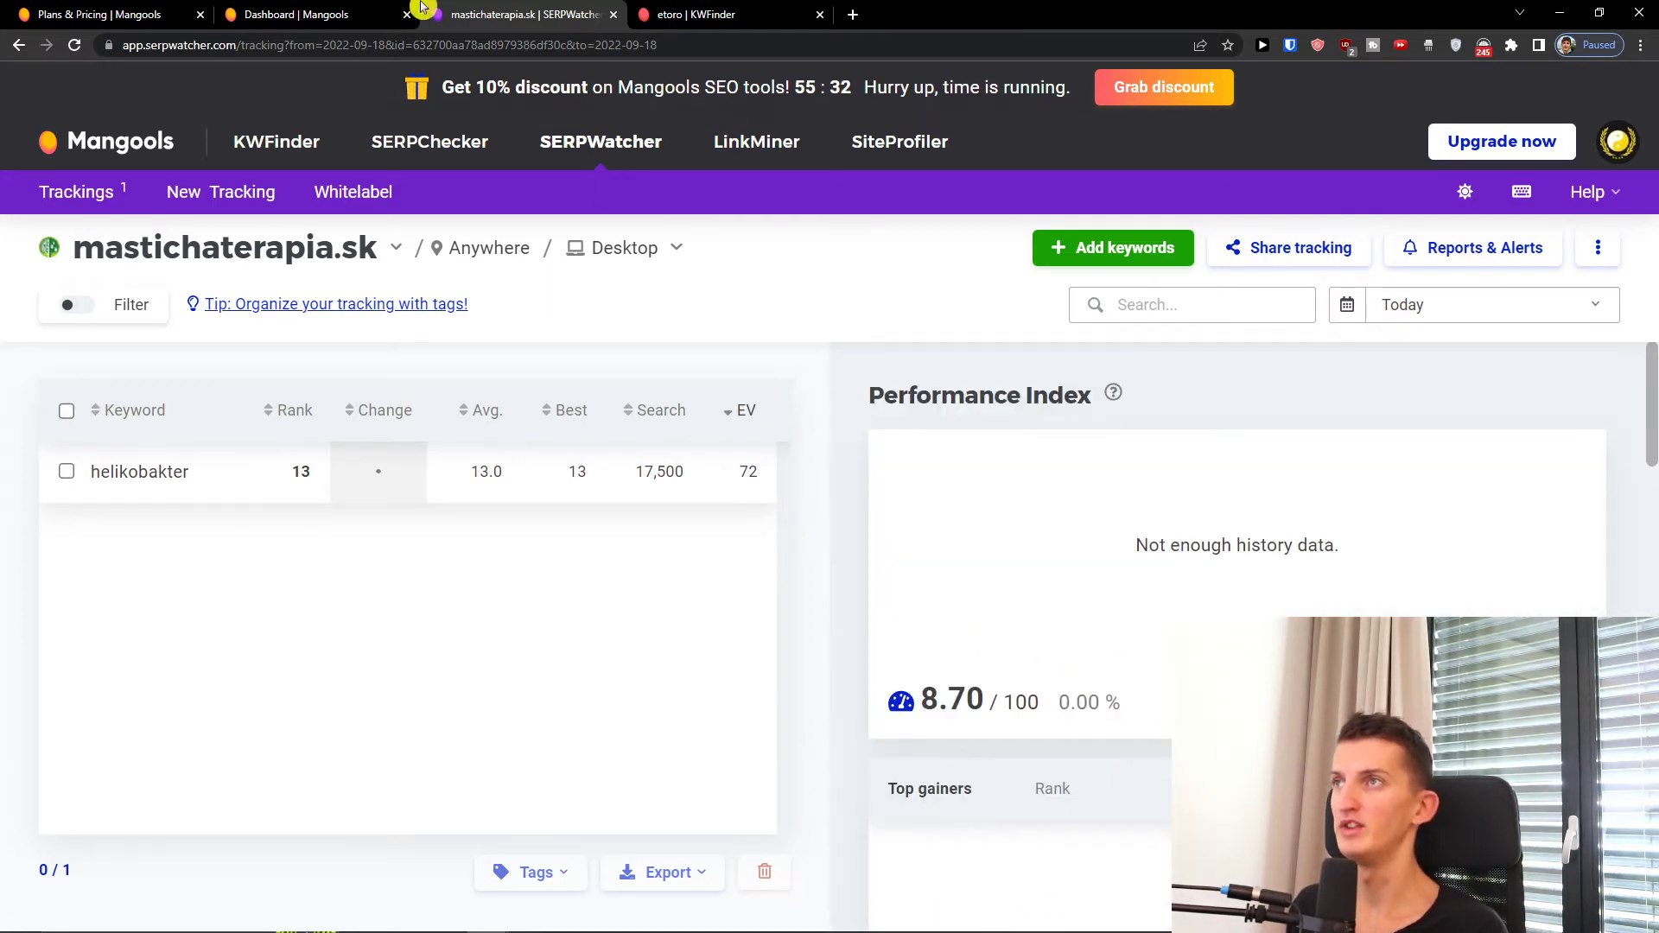
{"action": "left_click", "coordinate": [346, 14]}
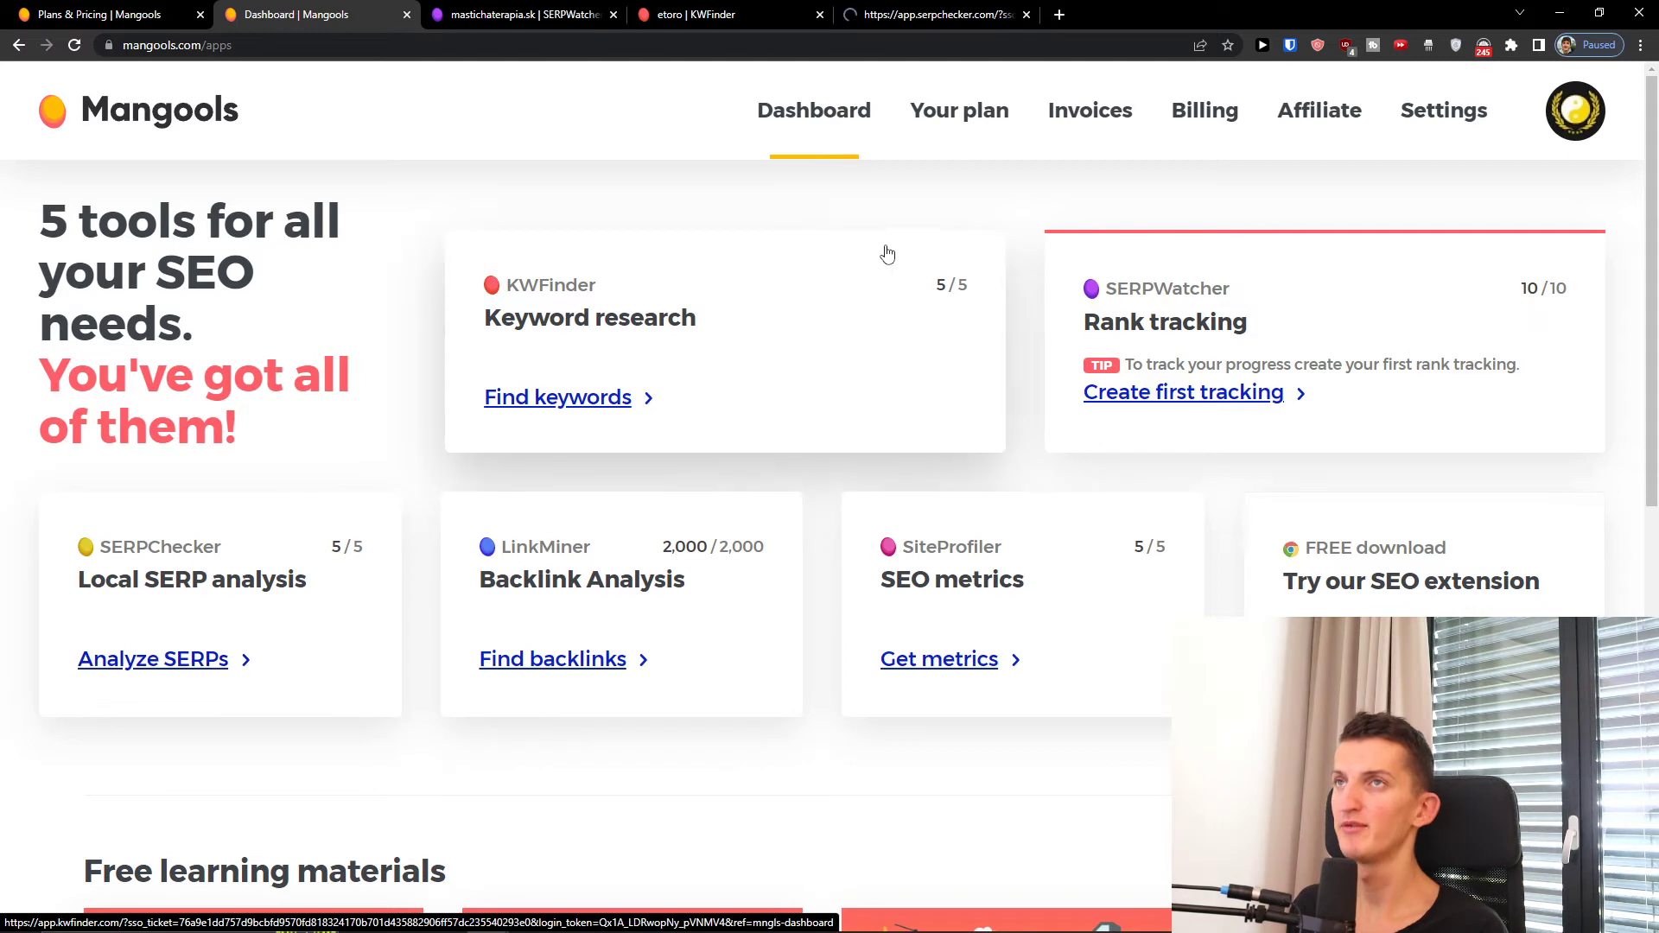
{"action": "left_click", "coordinate": [918, 14]}
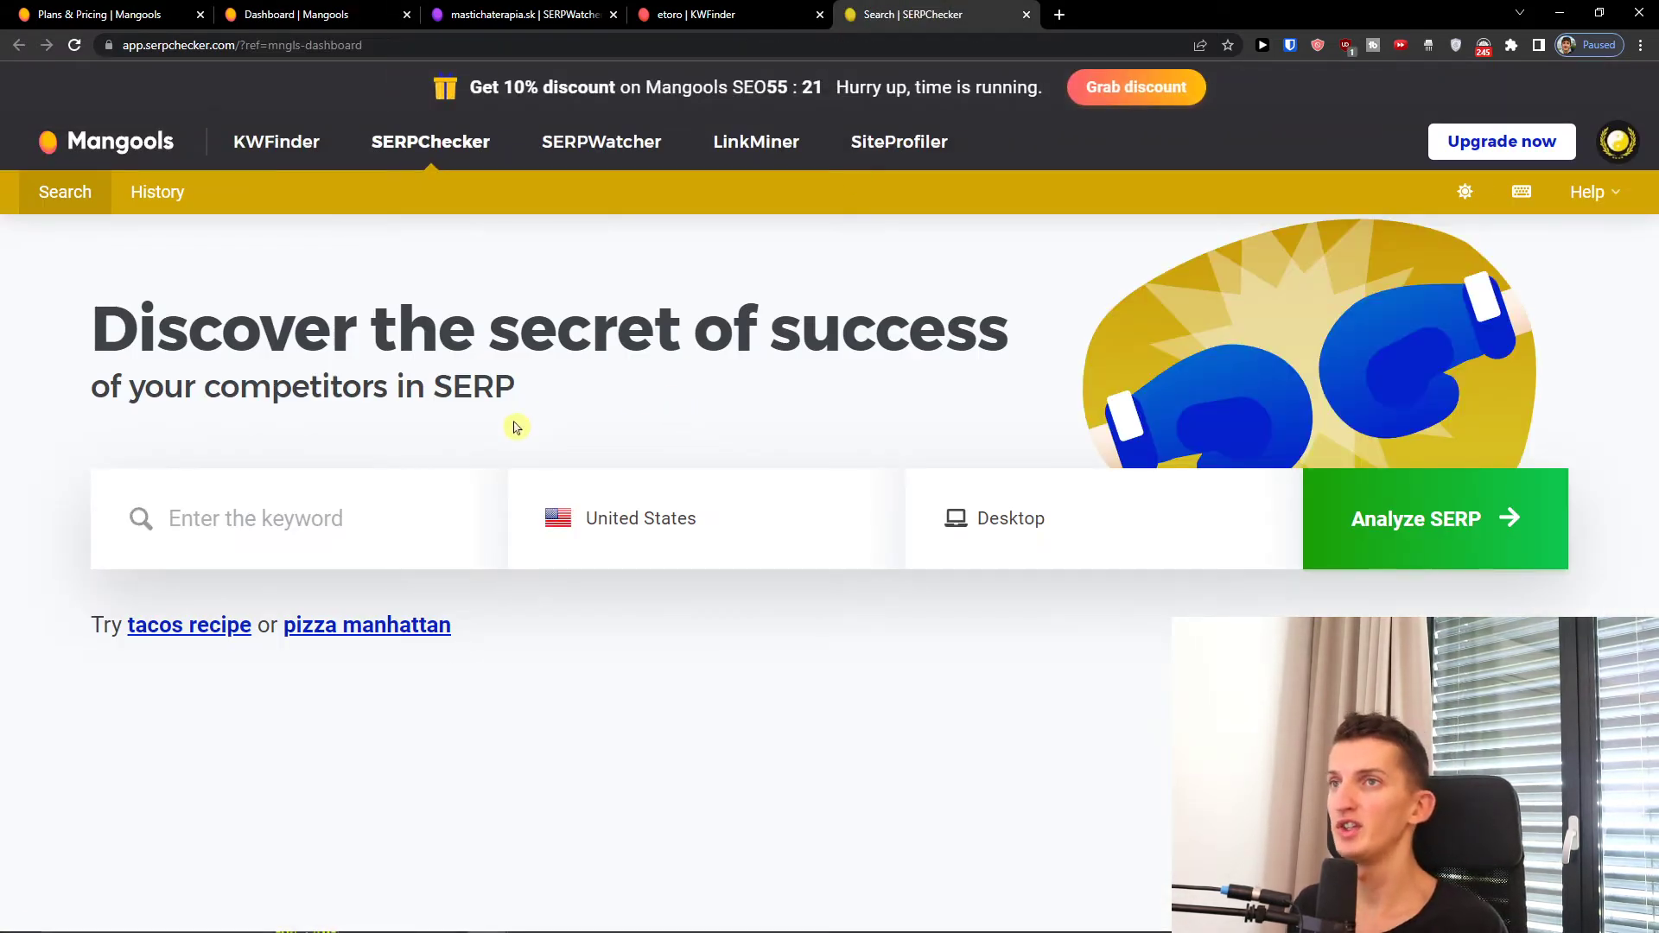
Step: Analyze the SERP for the keyword 'etoro' in the United States on Desktop
{"action": "left_click", "coordinate": [1007, 507]}
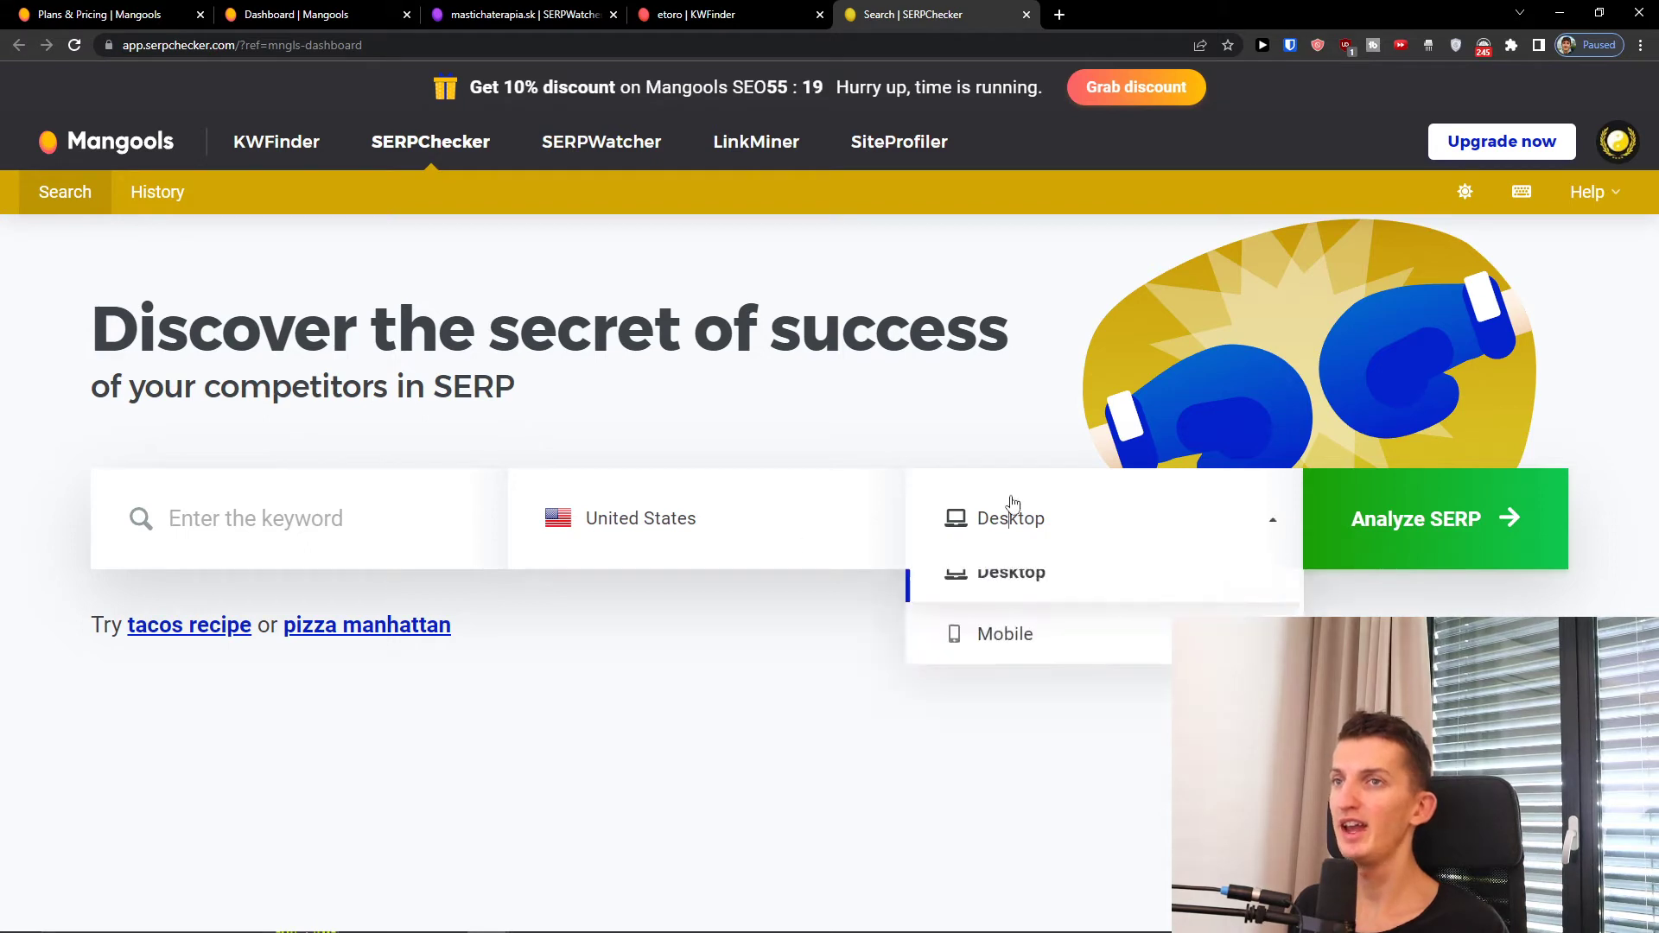
{"action": "left_click", "coordinate": [1007, 507]}
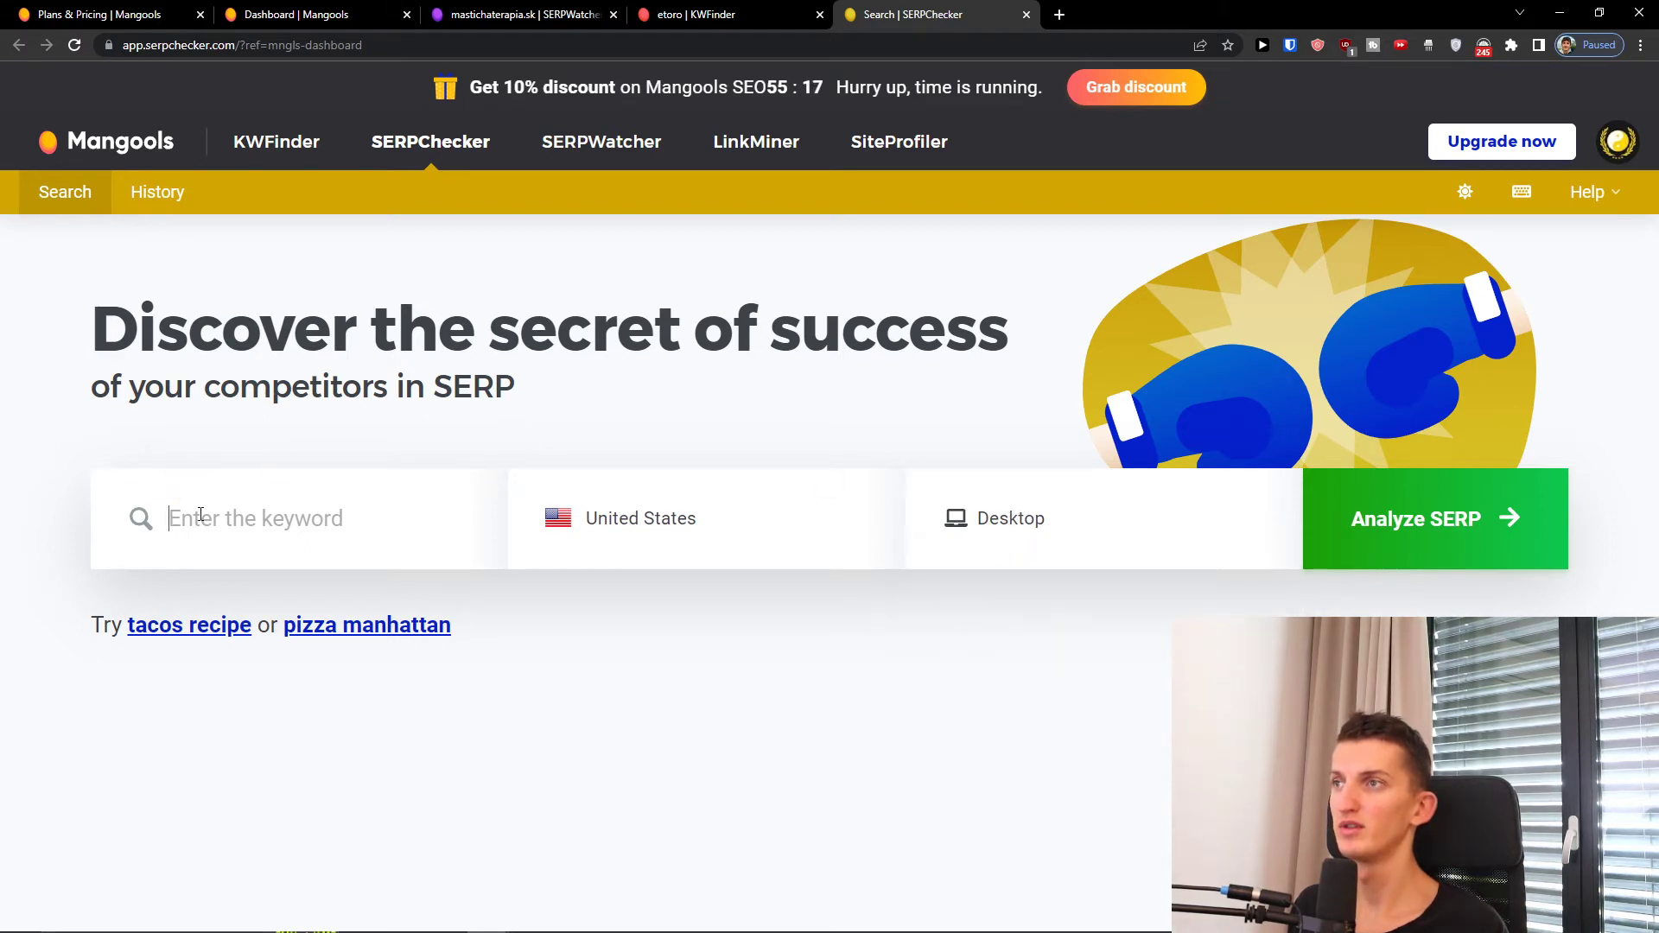
{"action": "left_click", "coordinate": [317, 531]}
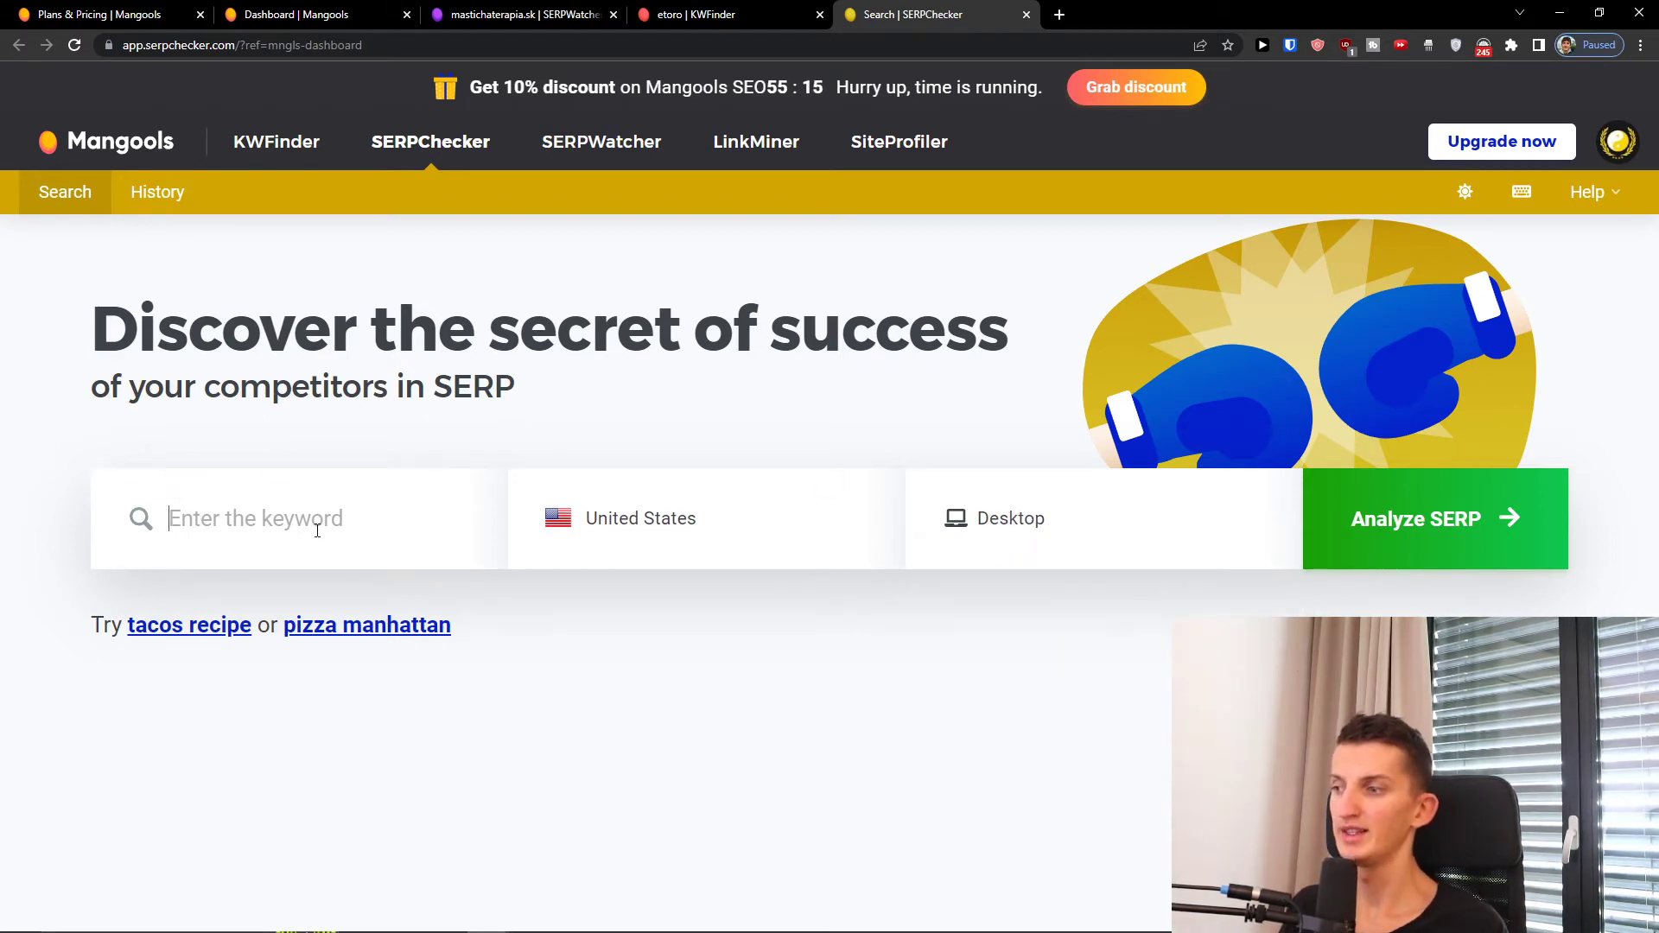
{"action": "type", "text": "etoro"}
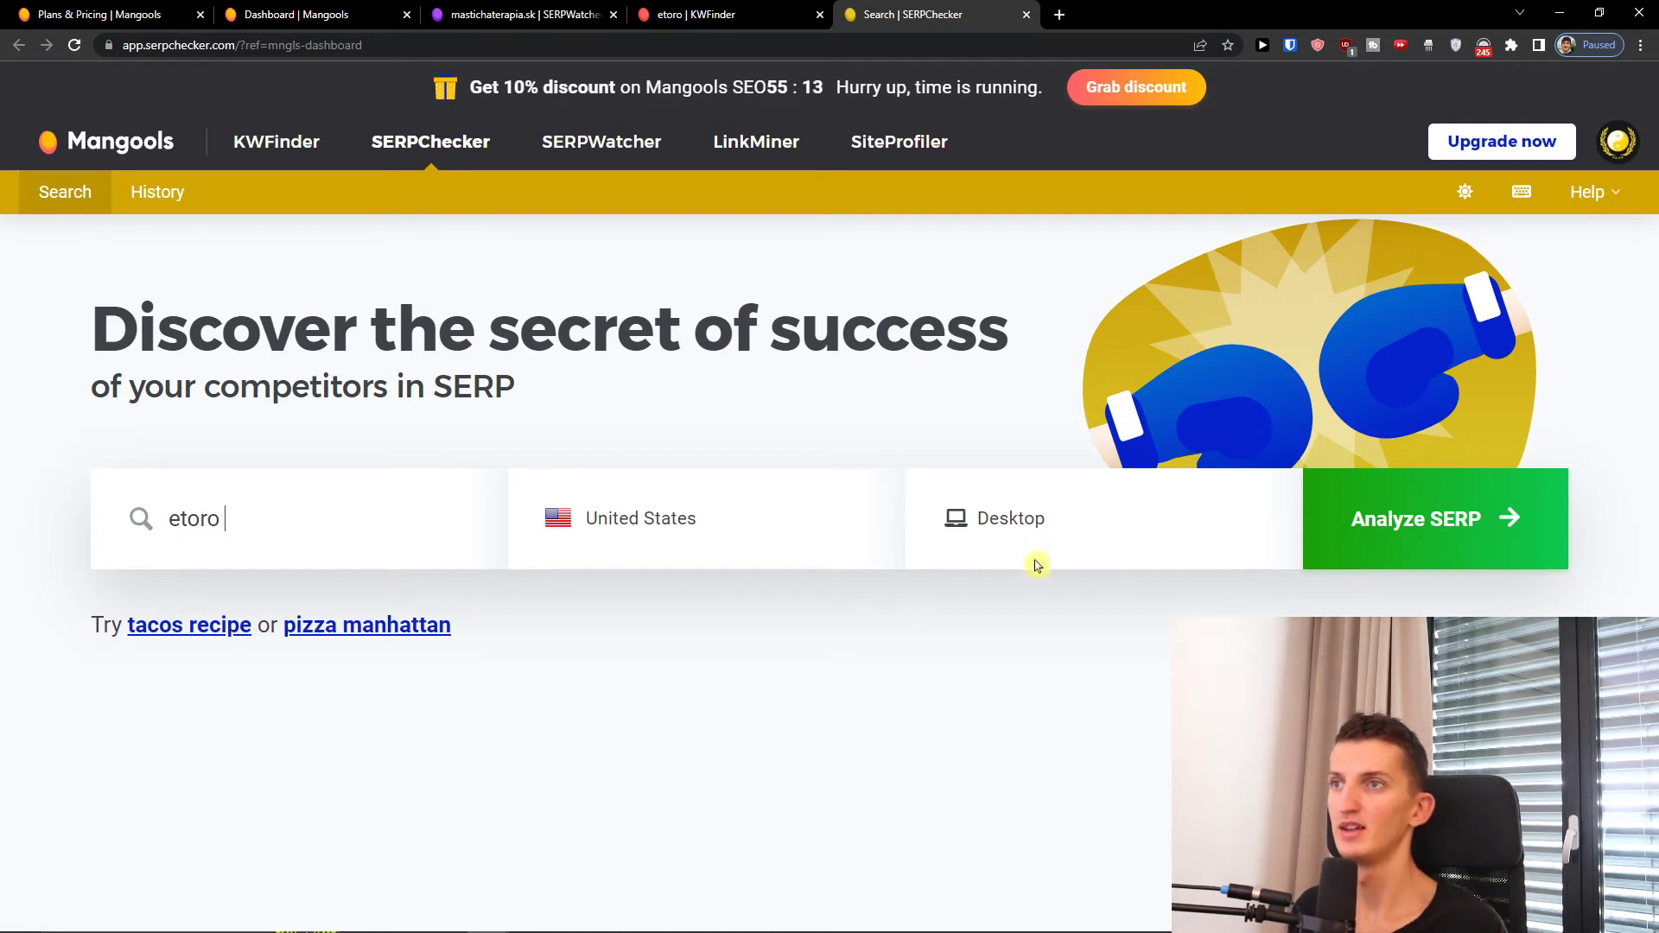
{"action": "left_click", "coordinate": [1036, 554]}
{"action": "left_click", "coordinate": [1322, 543]}
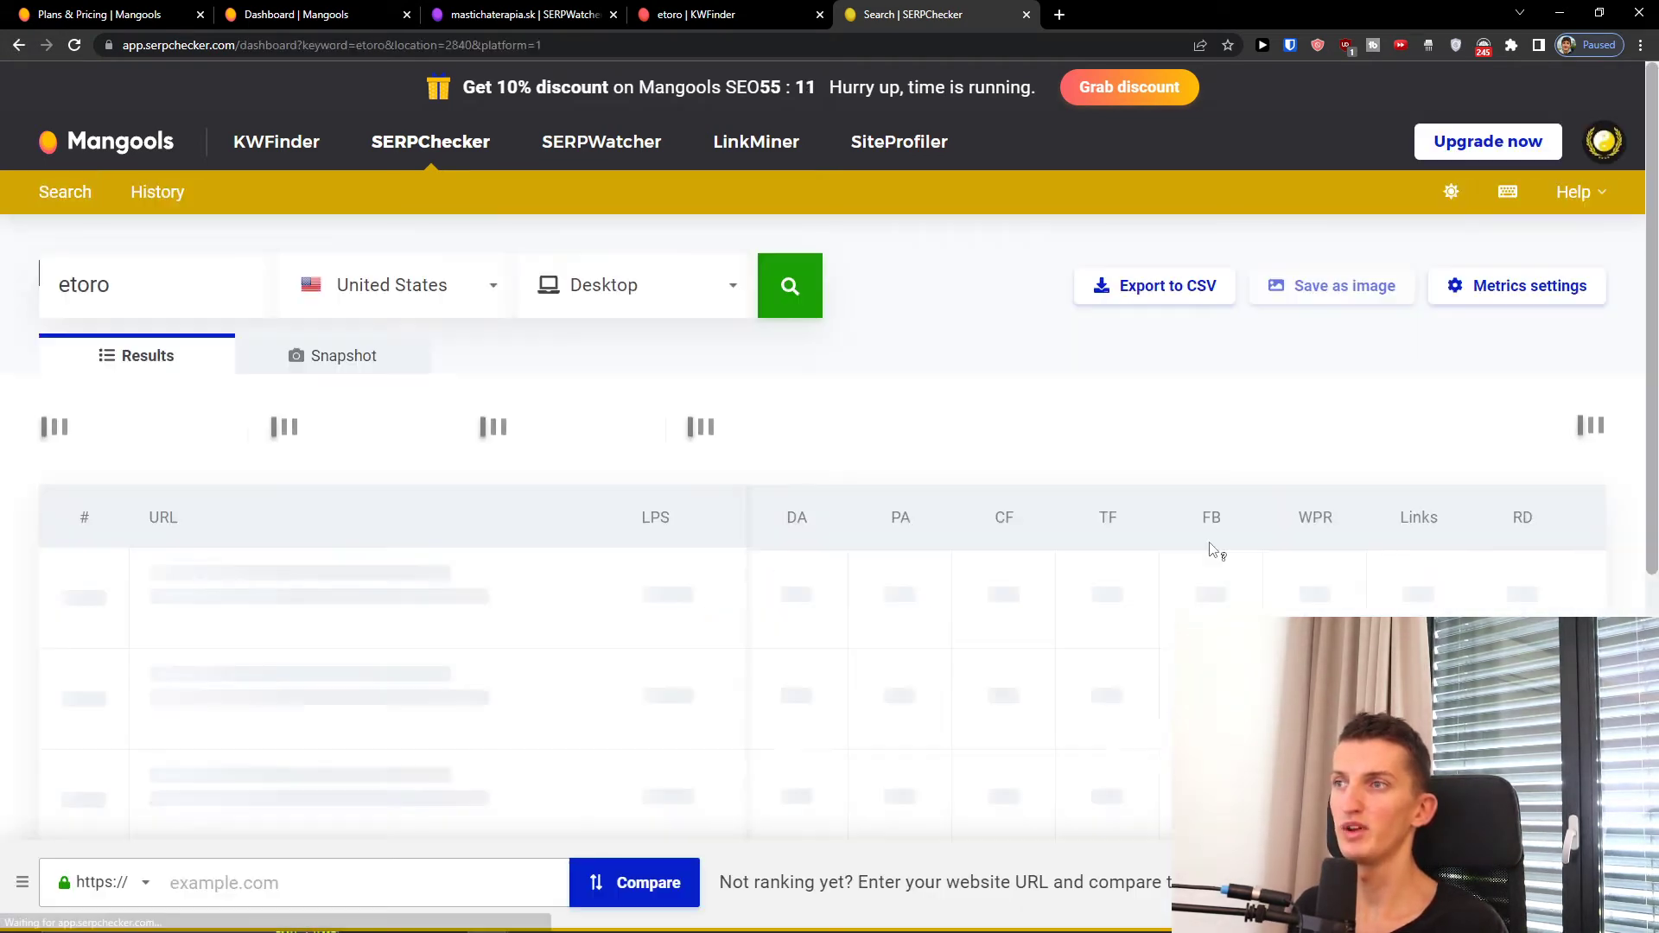
Step: Read the tooltips on the etoro SERP metric labels and column headers
{"action": "scroll", "coordinate": [682, 519], "scroll_direction": "down", "scroll_amount": 1}
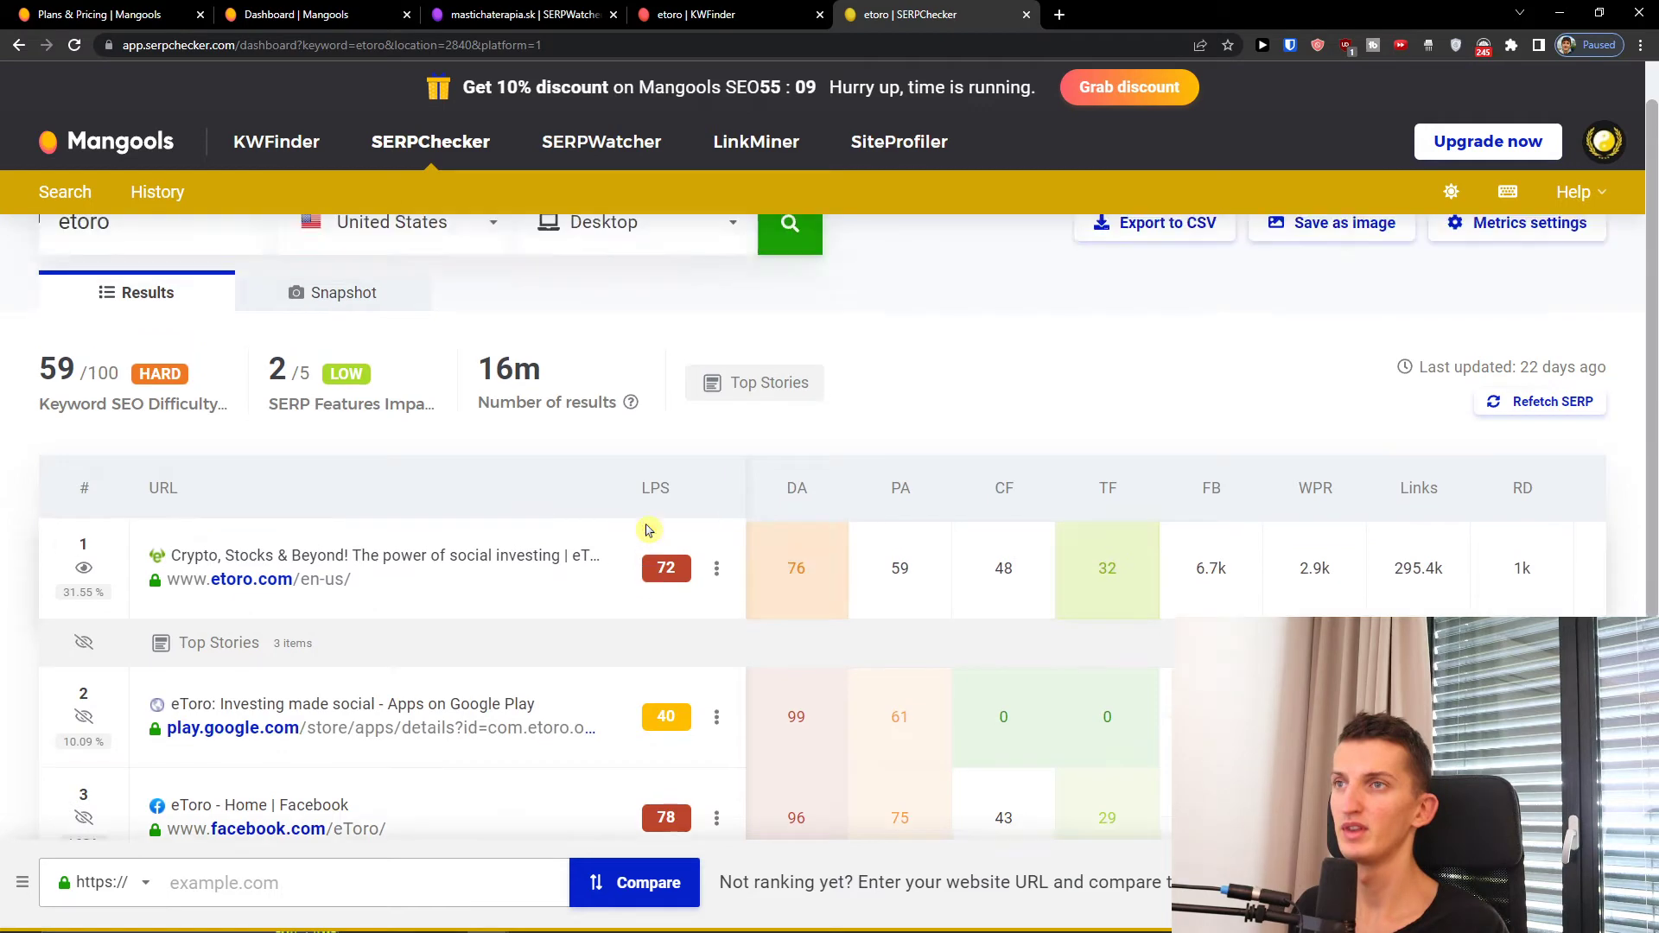
{"action": "scroll", "coordinate": [605, 522], "scroll_direction": "up", "scroll_amount": 1}
{"action": "mouse_move", "coordinate": [93, 476]}
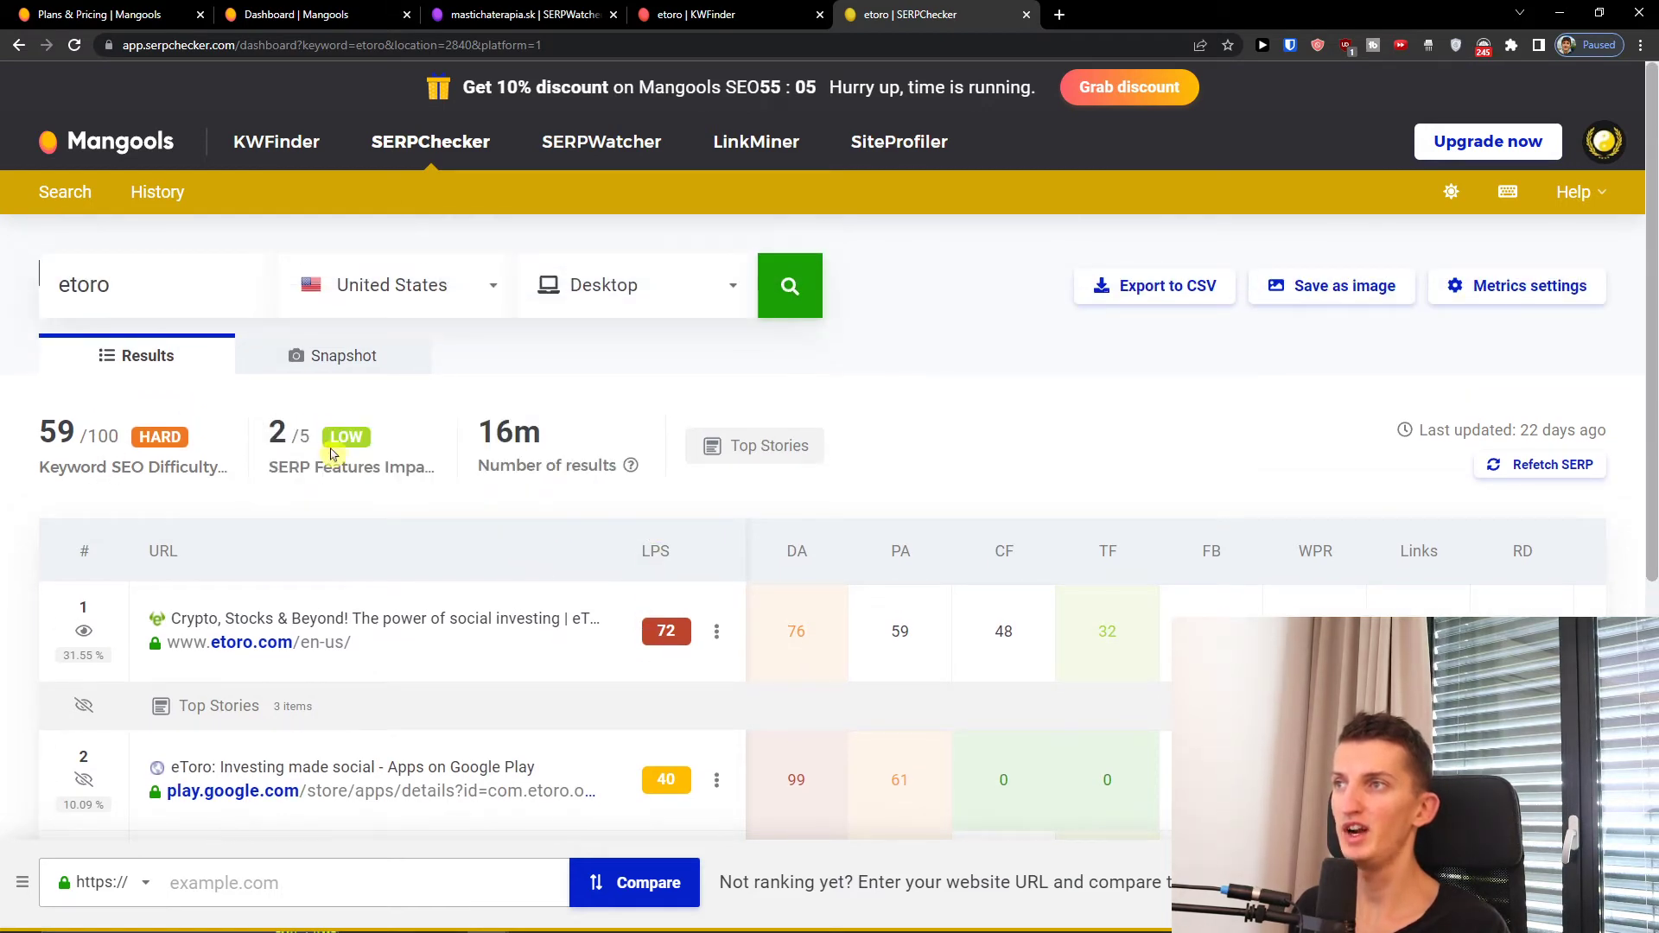
{"action": "mouse_move", "coordinate": [345, 470]}
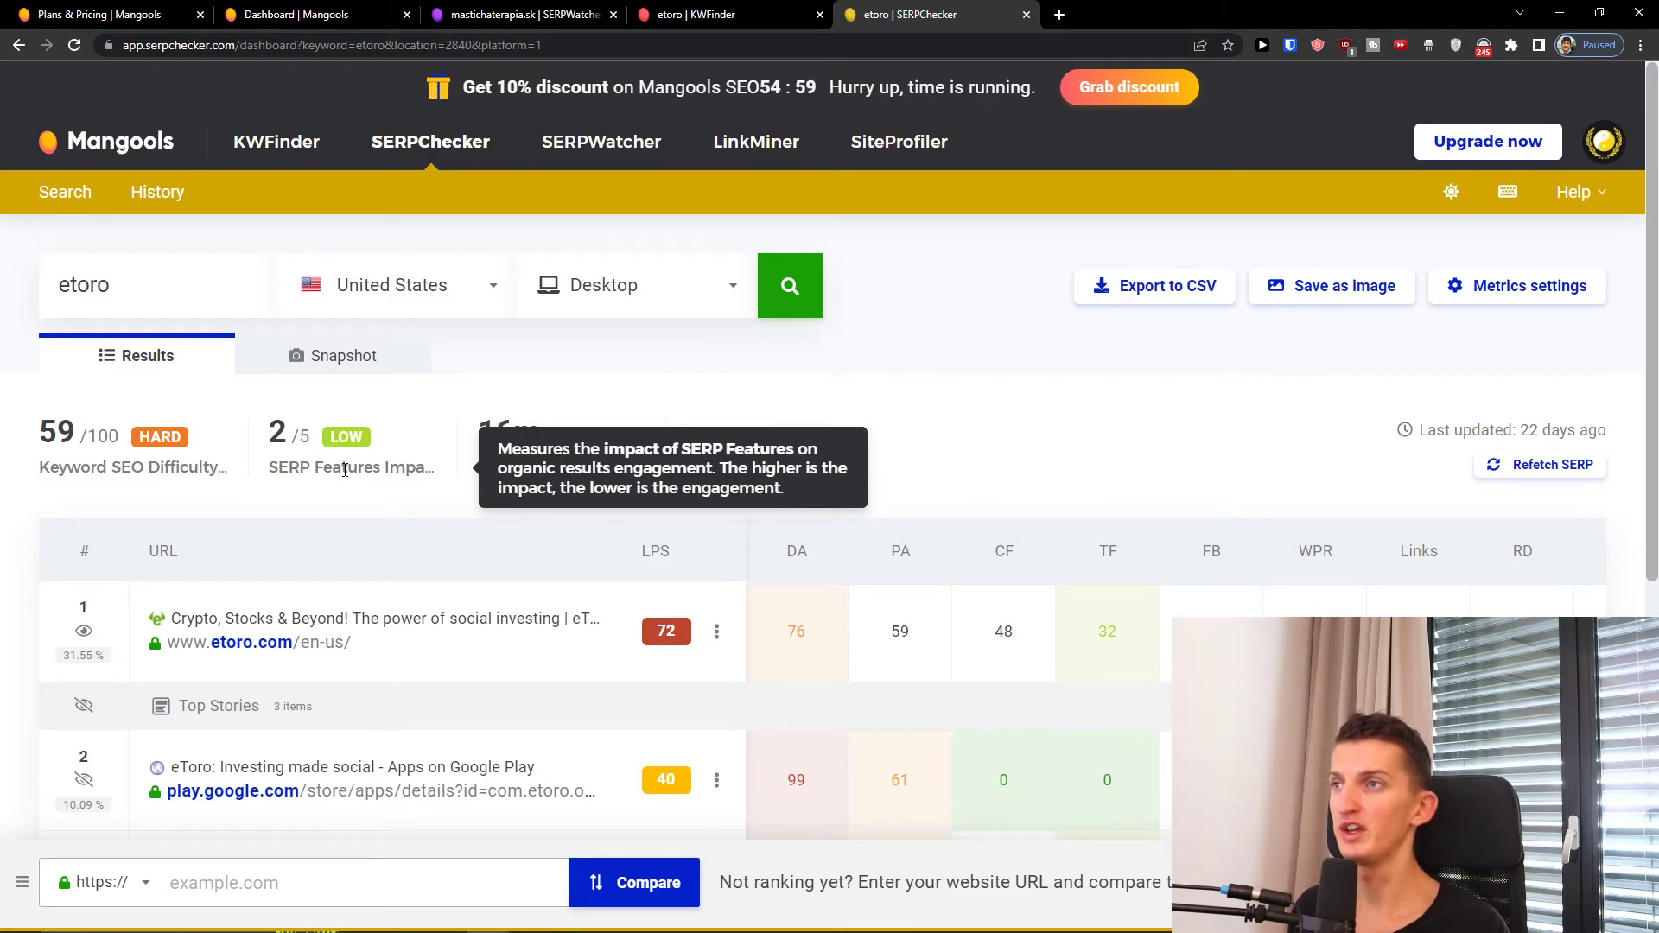
{"action": "mouse_move", "coordinate": [538, 472]}
{"action": "mouse_move", "coordinate": [516, 438]}
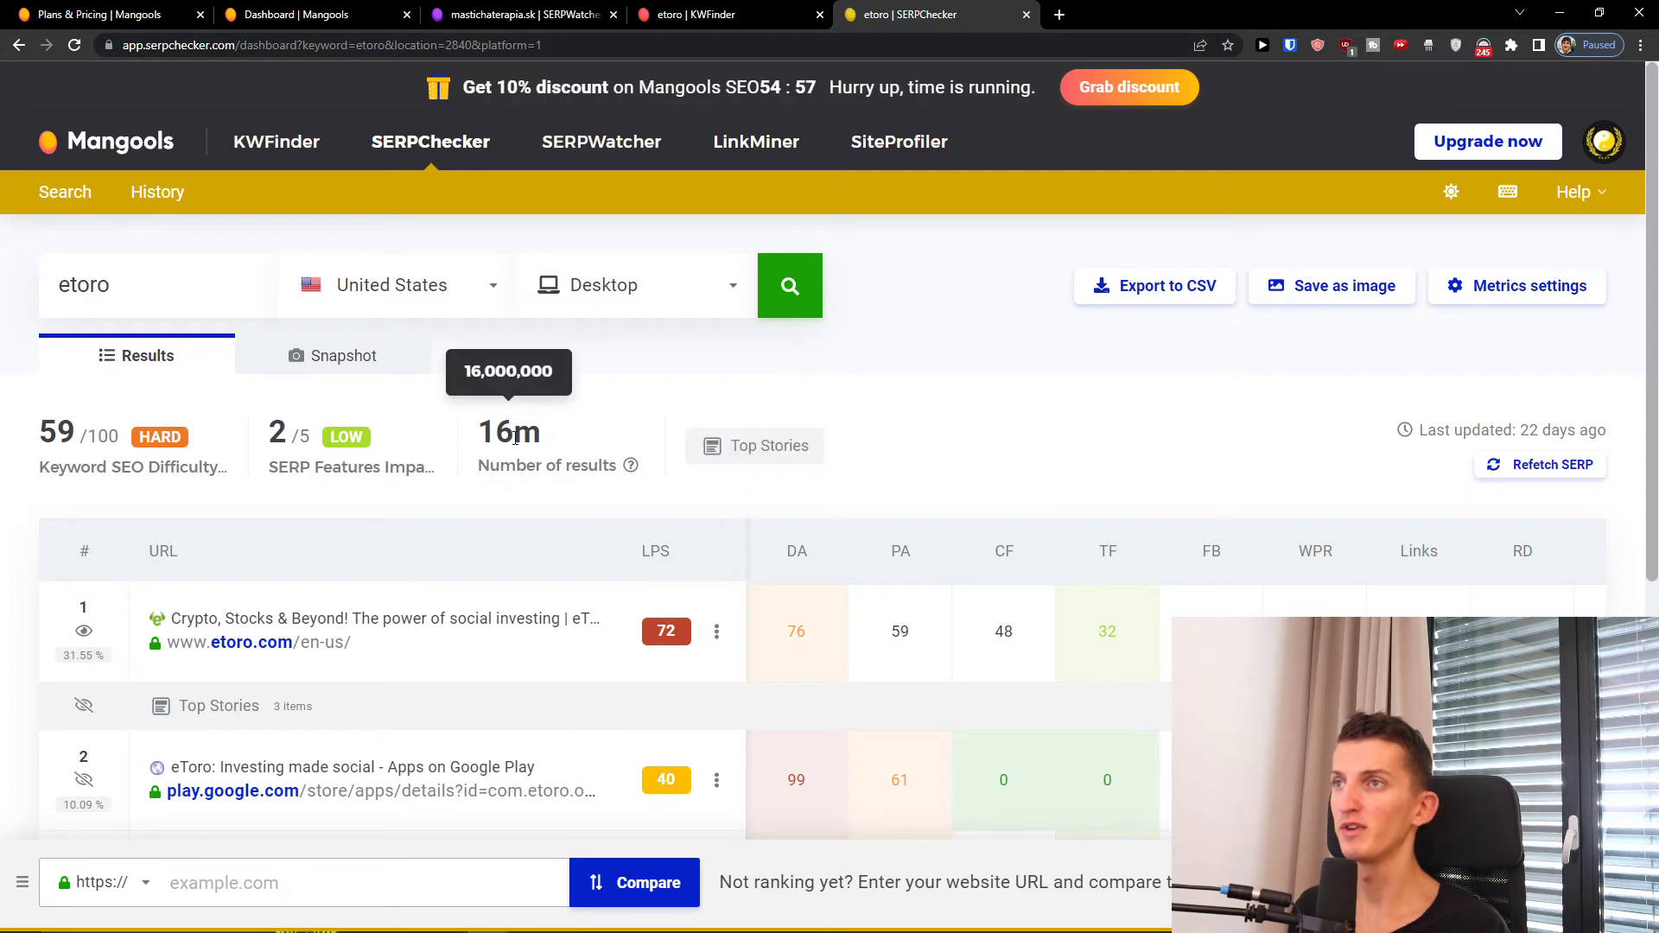
{"action": "scroll", "coordinate": [777, 579], "scroll_direction": "down", "scroll_amount": 1}
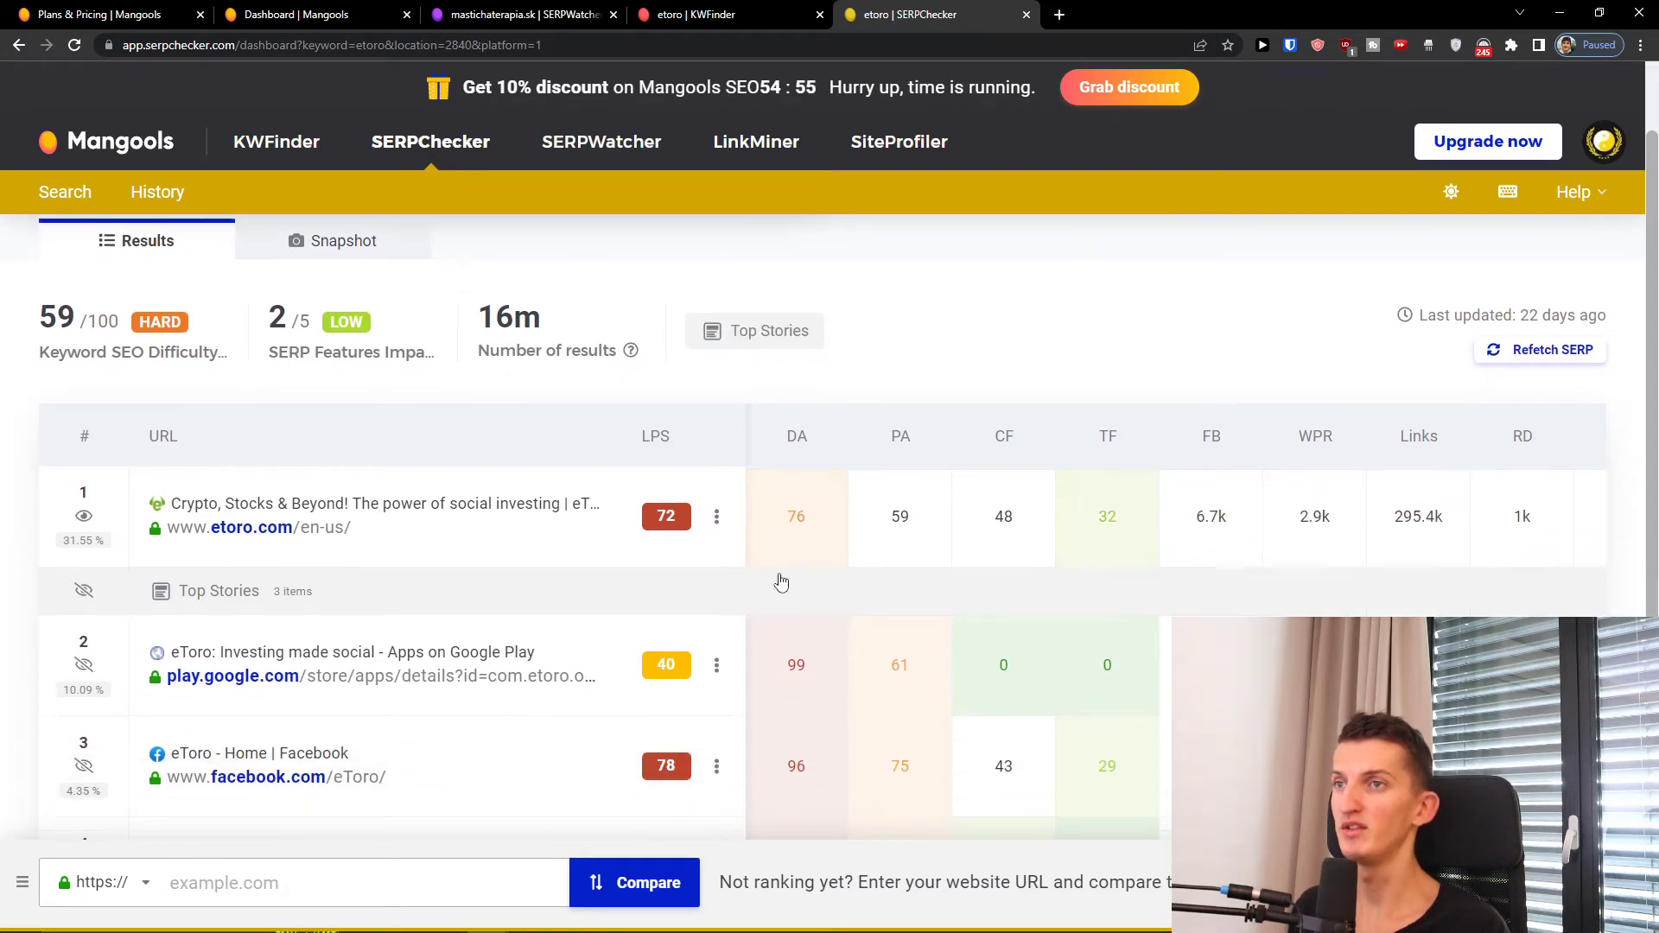
{"action": "mouse_move", "coordinate": [802, 441]}
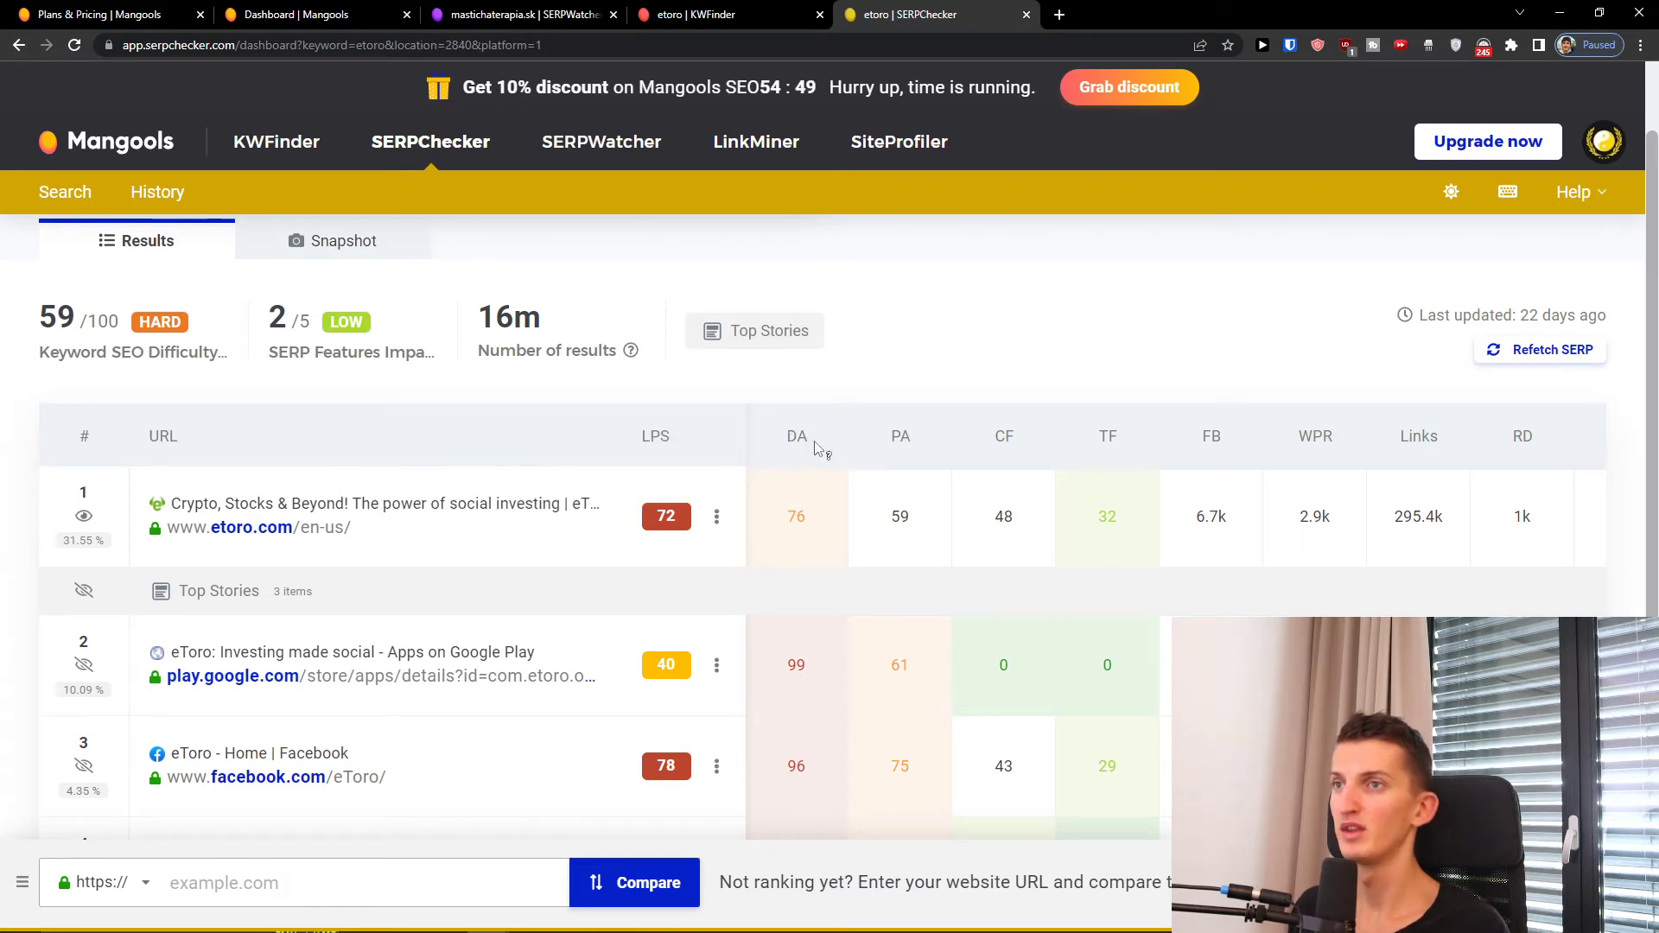
{"action": "scroll", "coordinate": [914, 348], "scroll_direction": "down", "scroll_amount": 1}
{"action": "mouse_move", "coordinate": [907, 337]}
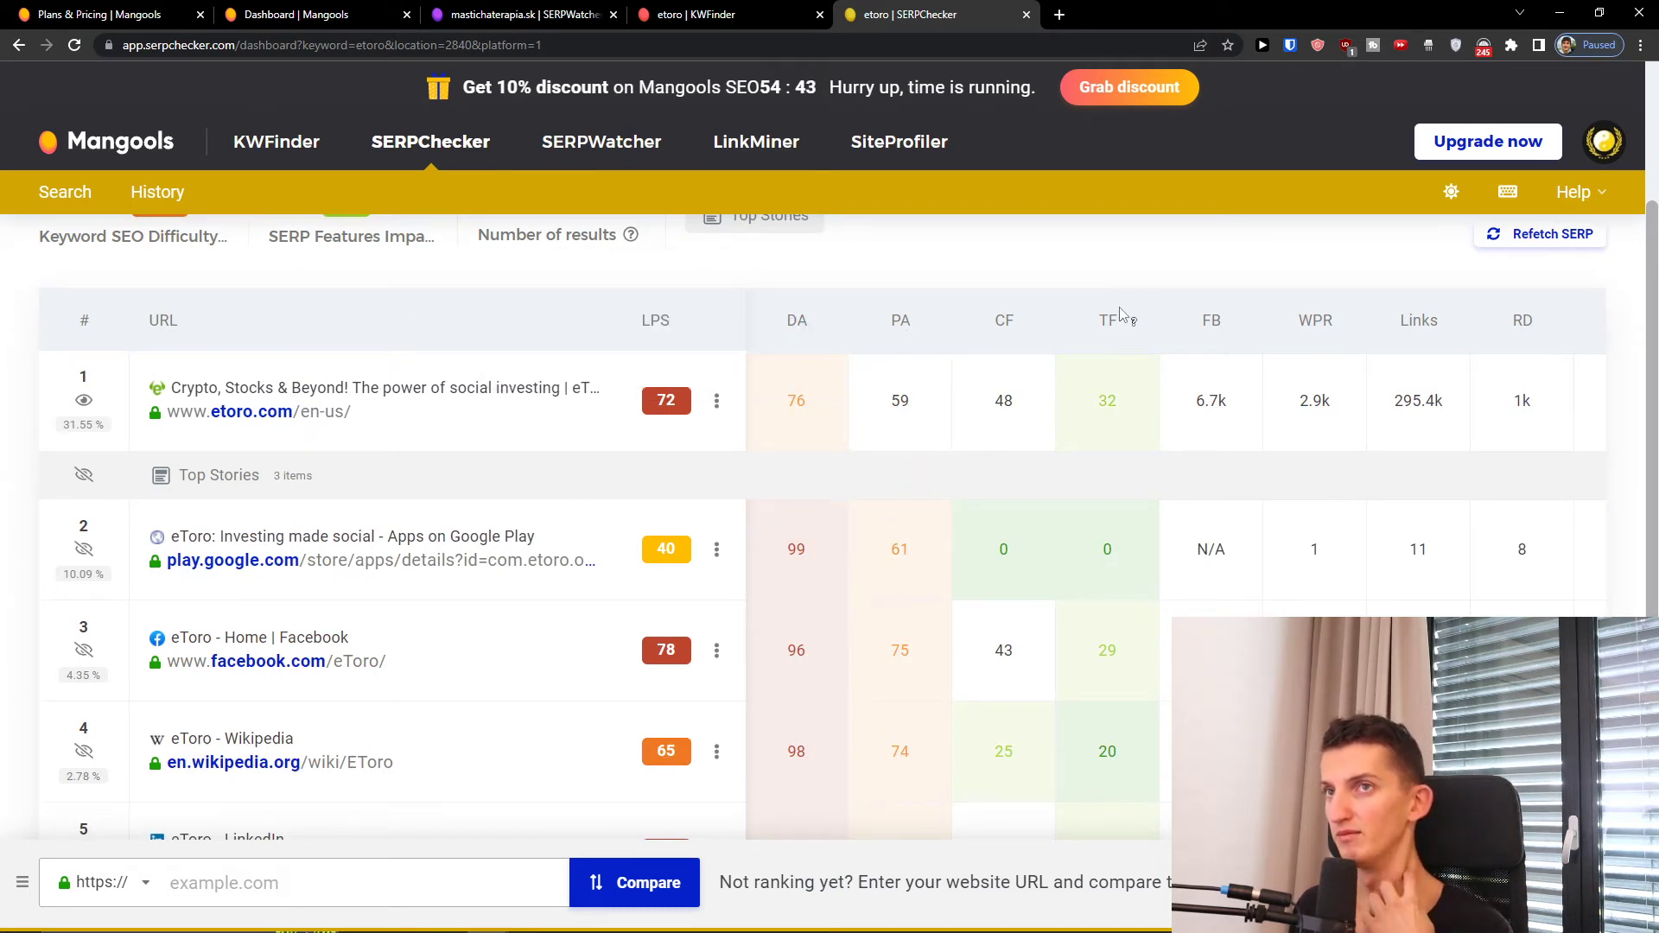
{"action": "mouse_move", "coordinate": [1115, 321]}
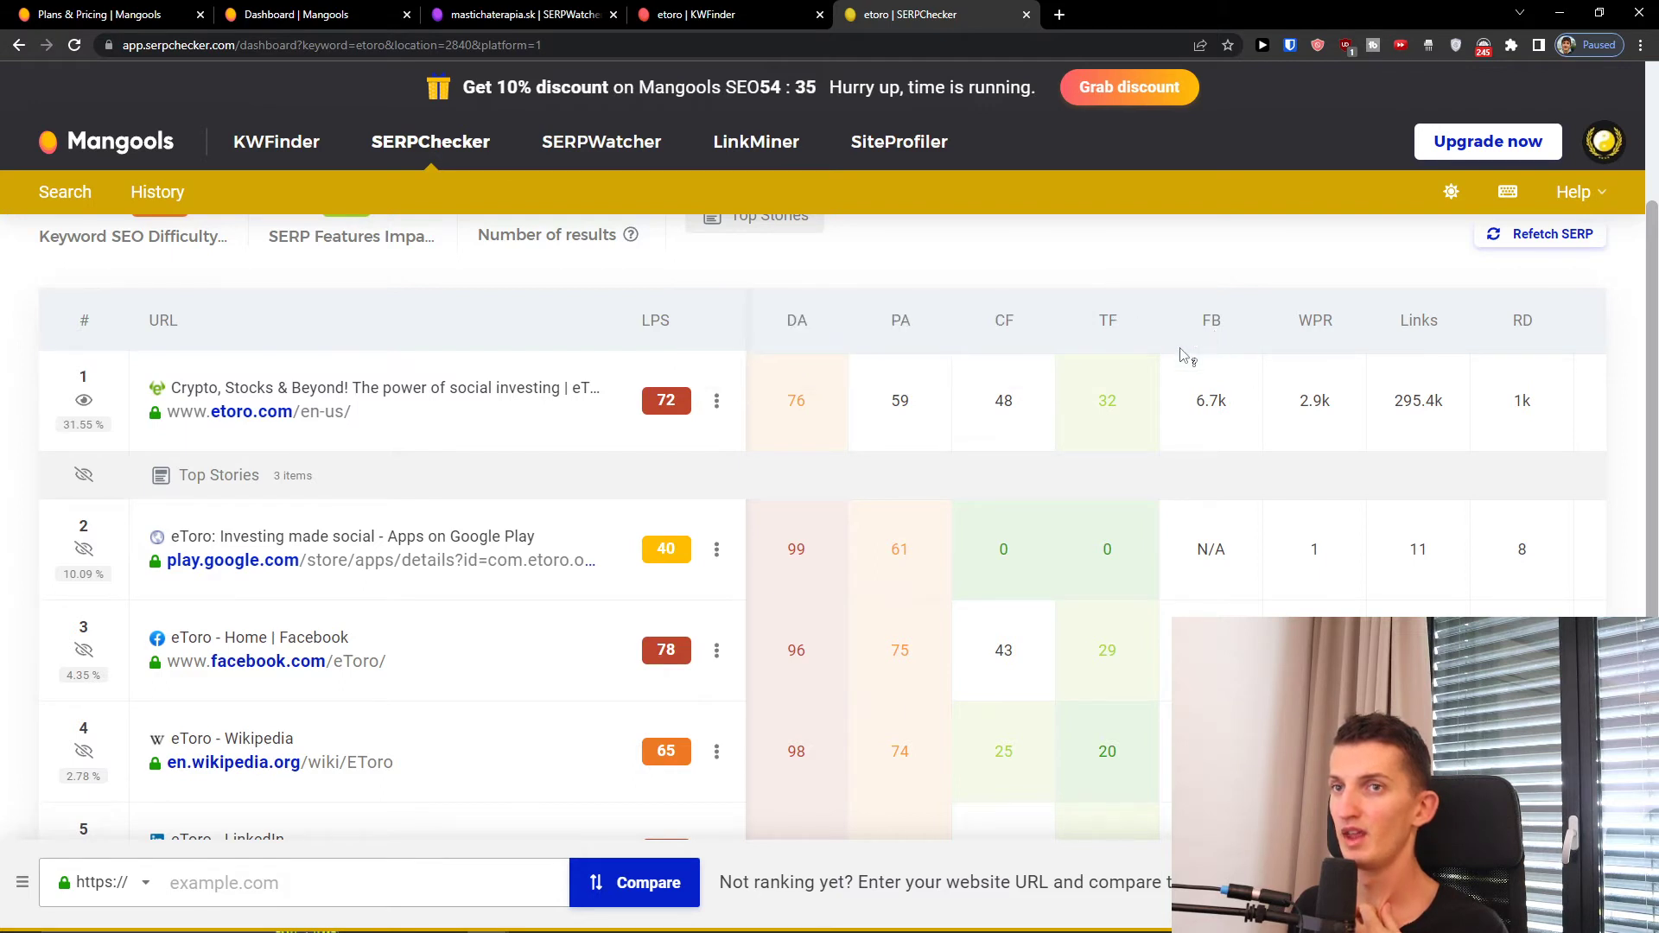
Step: Load more results so the table lists 15 ranking pages plus bottom ads
{"action": "scroll", "coordinate": [1203, 344], "scroll_direction": "down", "scroll_amount": 4}
{"action": "left_click", "coordinate": [778, 720]}
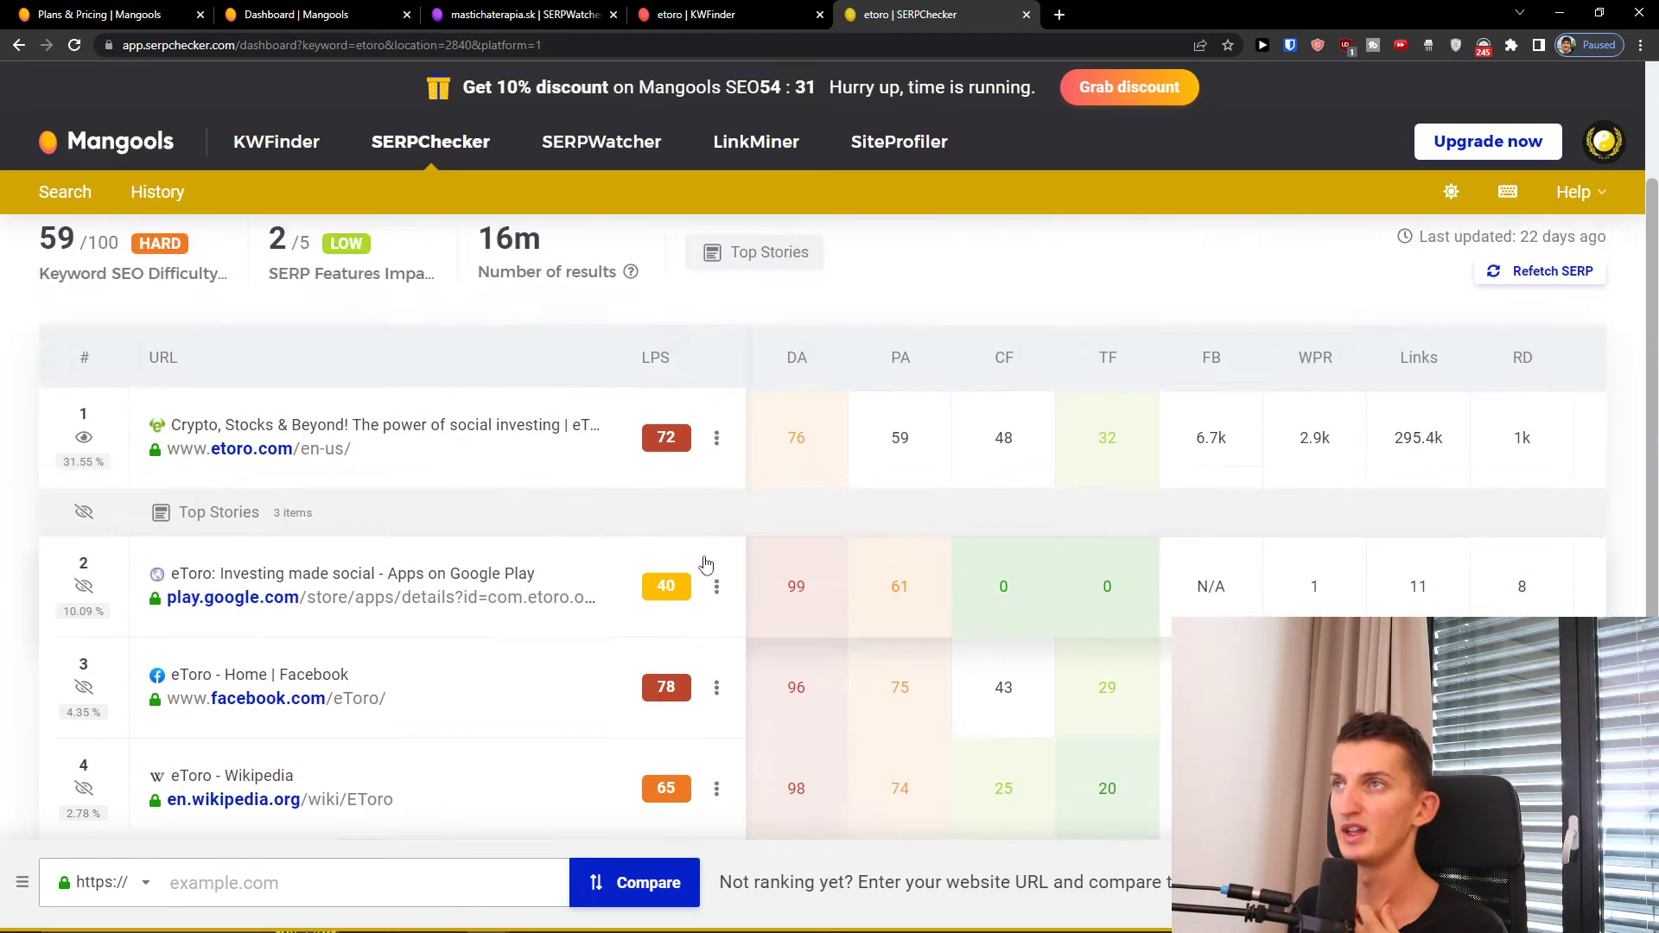
{"action": "scroll", "coordinate": [704, 565], "scroll_direction": "down", "scroll_amount": 12}
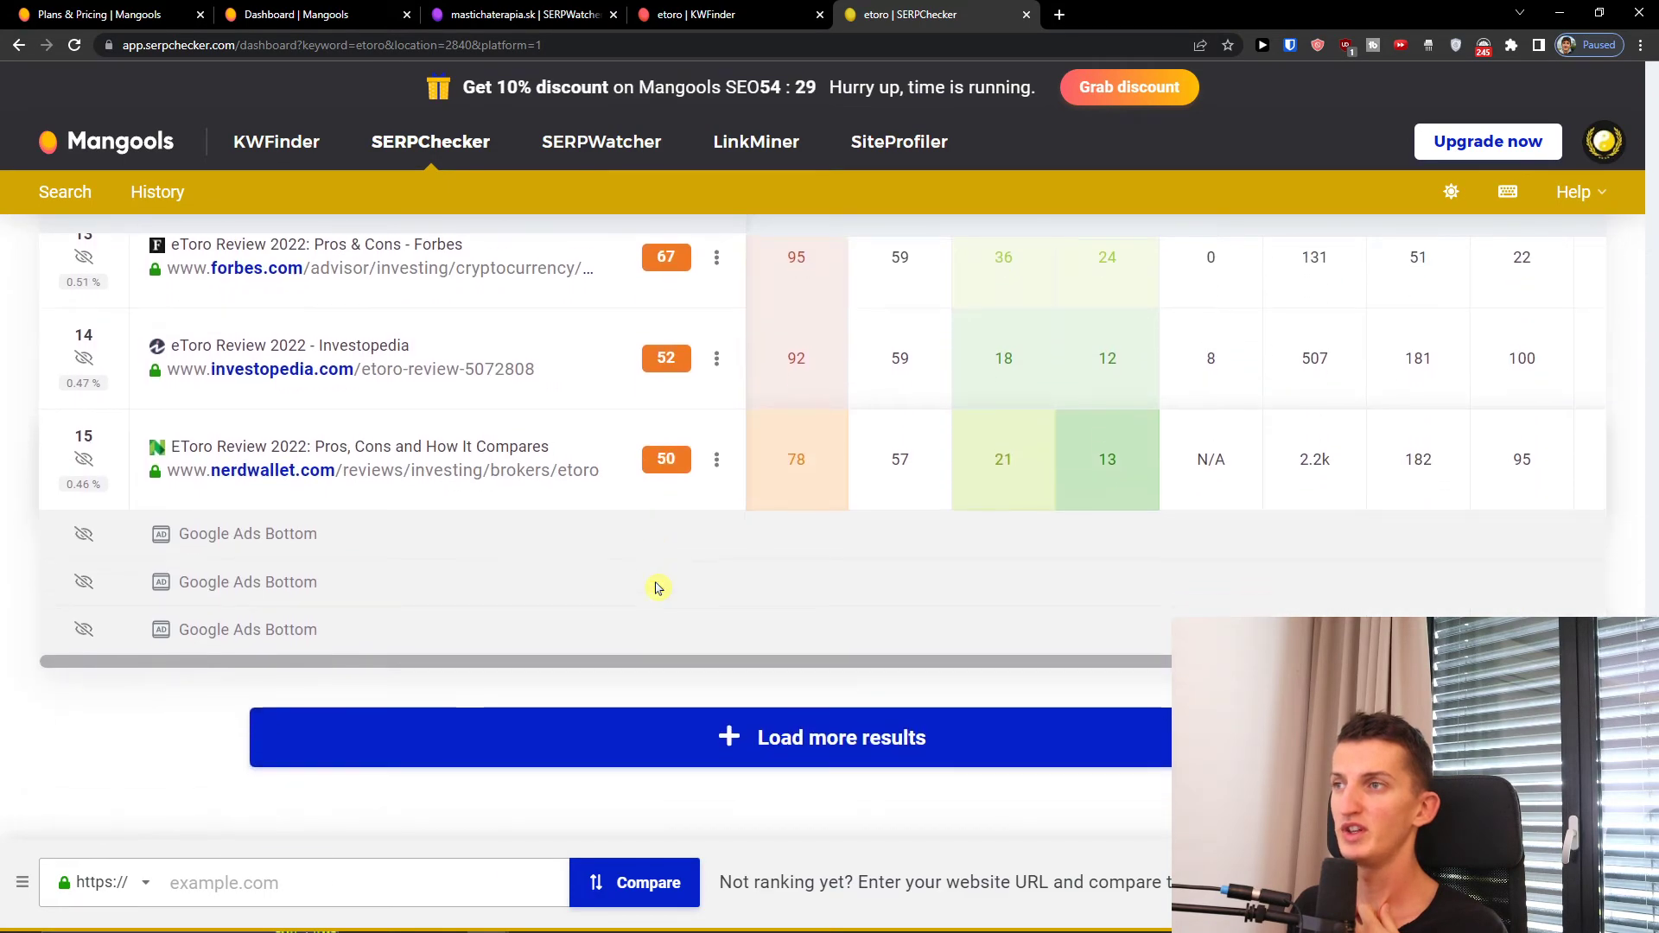
{"action": "scroll", "coordinate": [656, 588], "scroll_direction": "up", "scroll_amount": 15}
{"action": "double_click", "coordinate": [75, 287]}
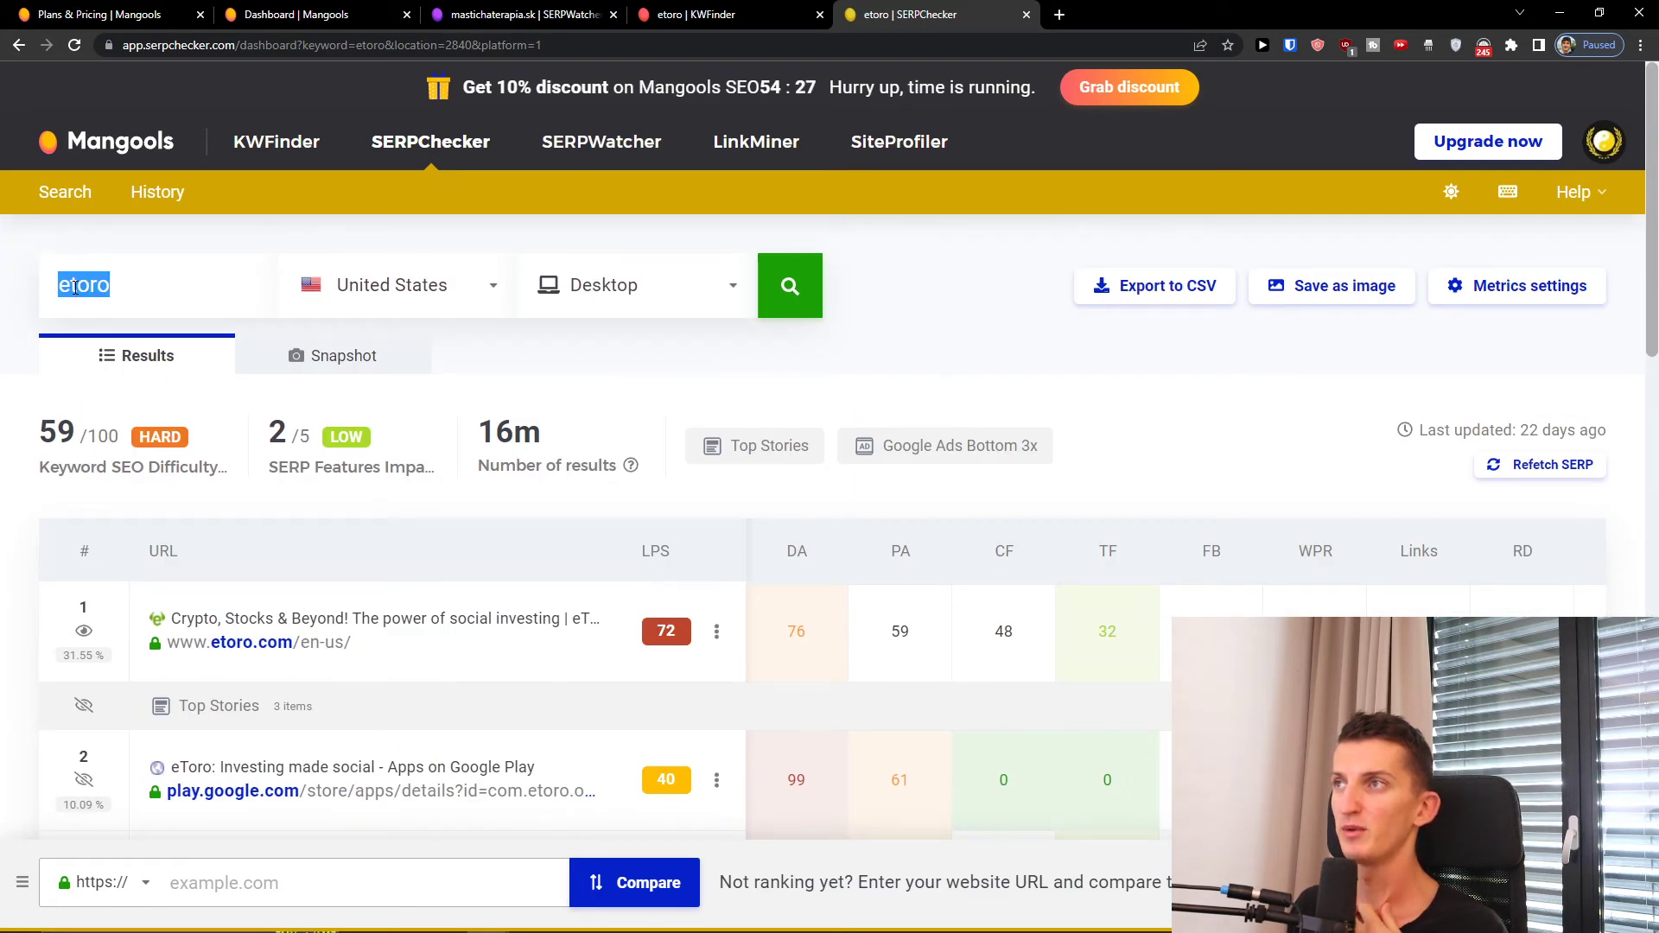
Step: Replace the keyword with 'etoro vs robinhood', keep United States, and analyze the SERP
{"action": "type", "text": "degiro"}
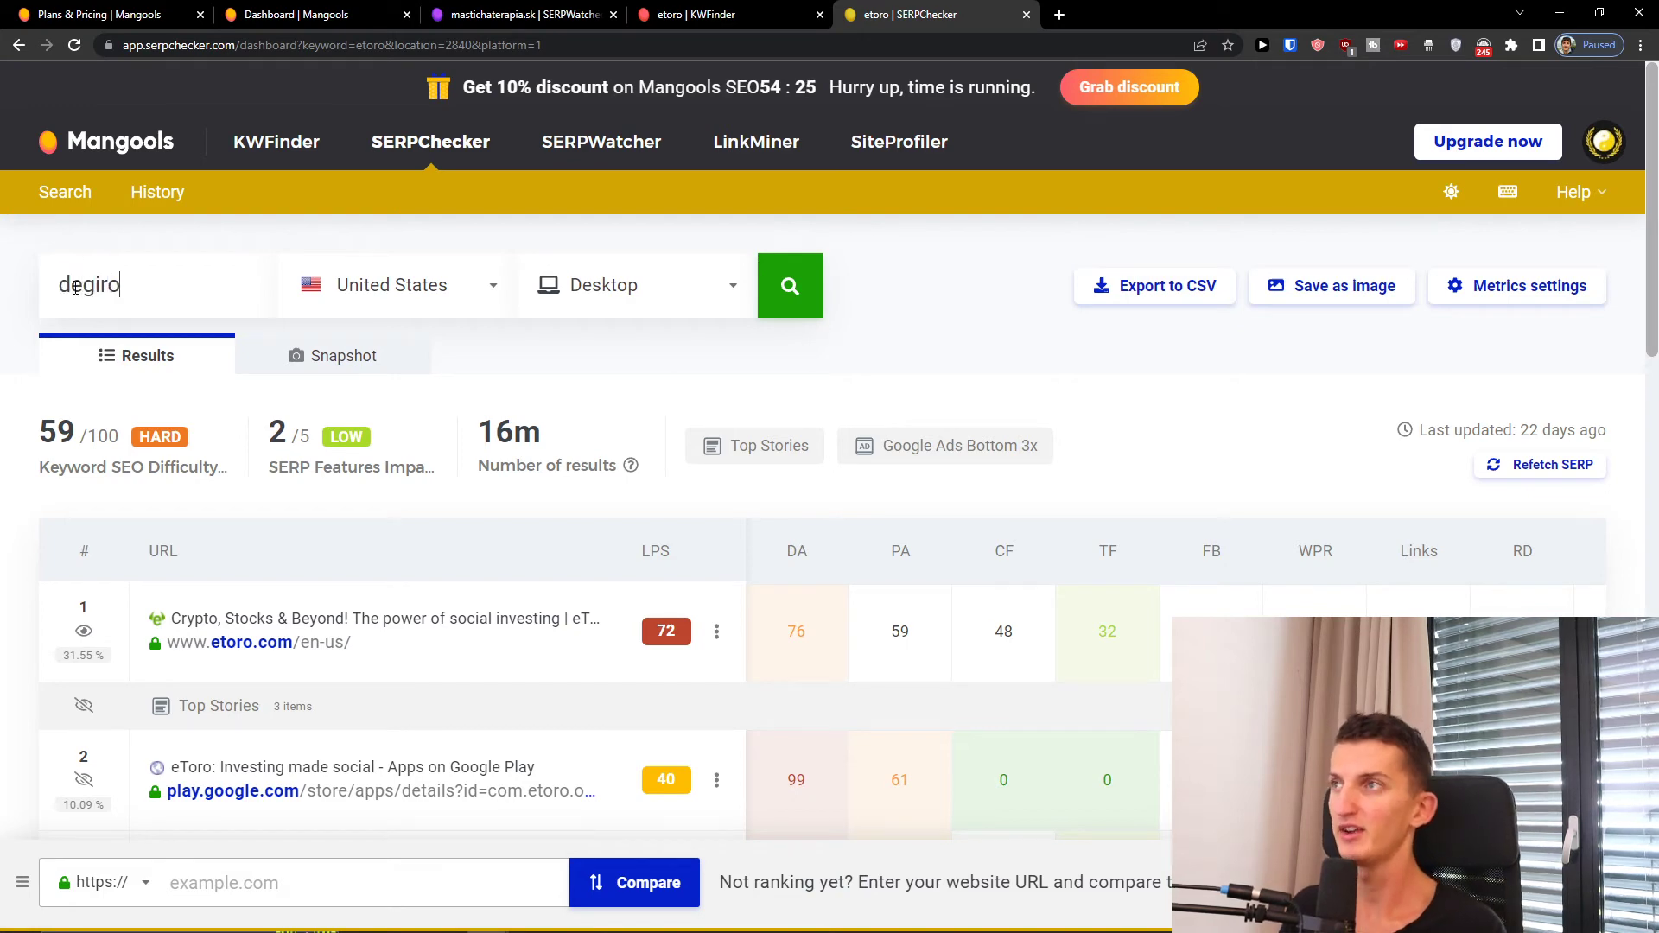
{"action": "type", "text": " vs plus500"}
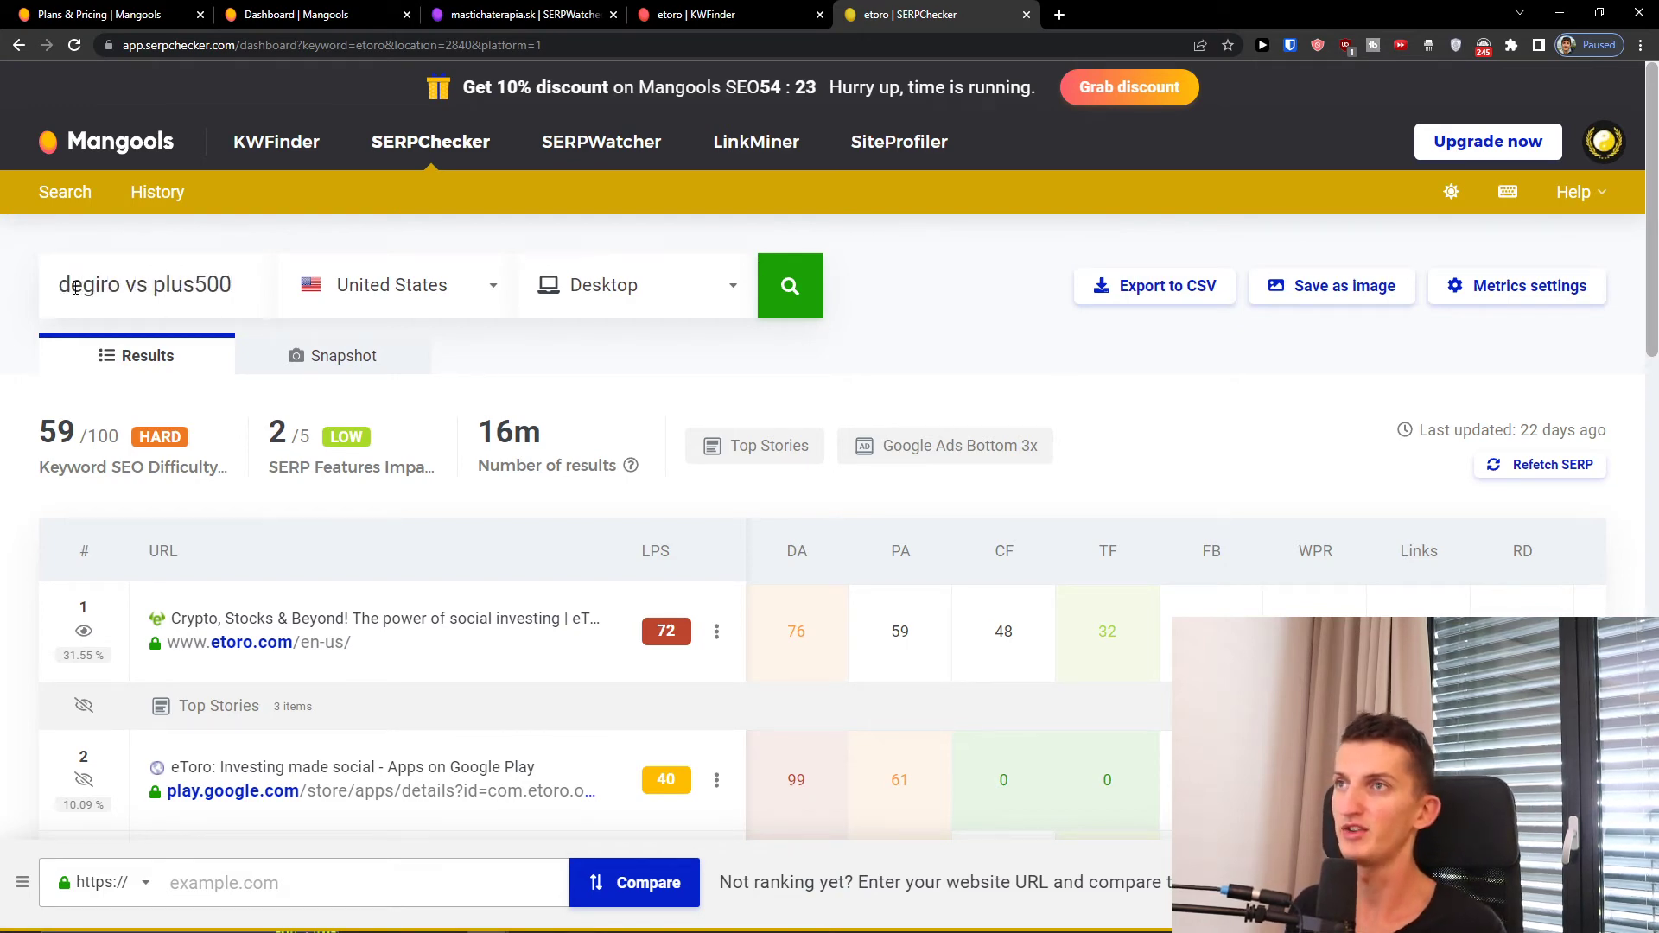
{"action": "left_click", "coordinate": [437, 294]}
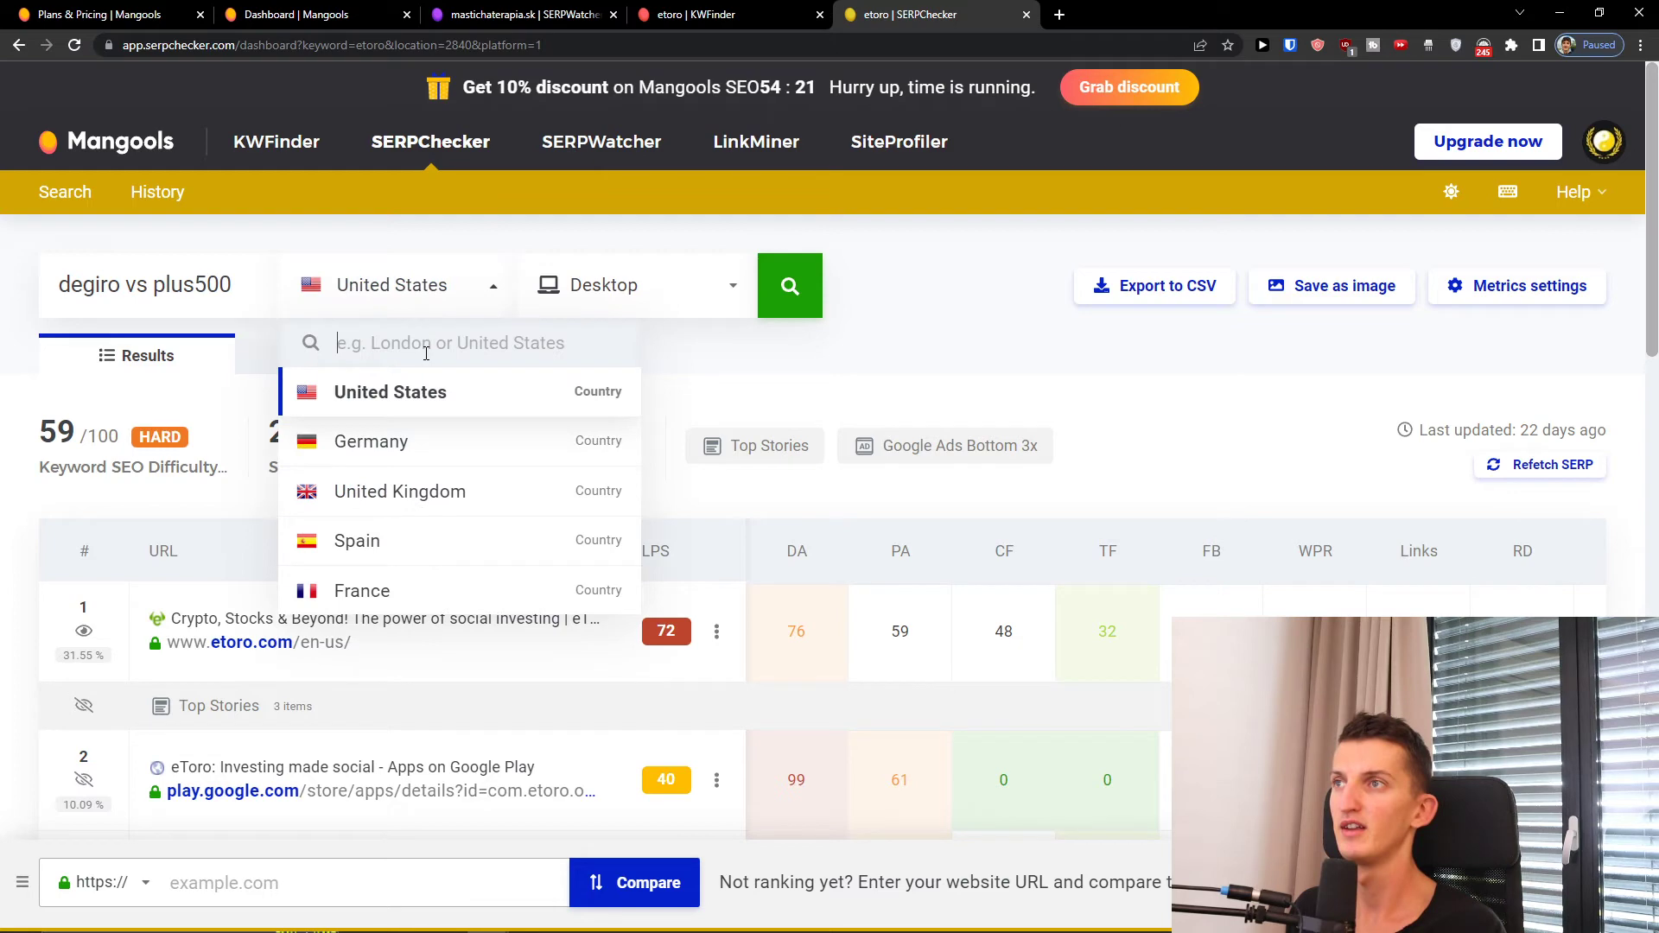
{"action": "type", "text": "ind"}
{"action": "key", "text": "BackSpace"}
{"action": "key", "text": "BackSpace"}
{"action": "key", "text": "BackSpace"}
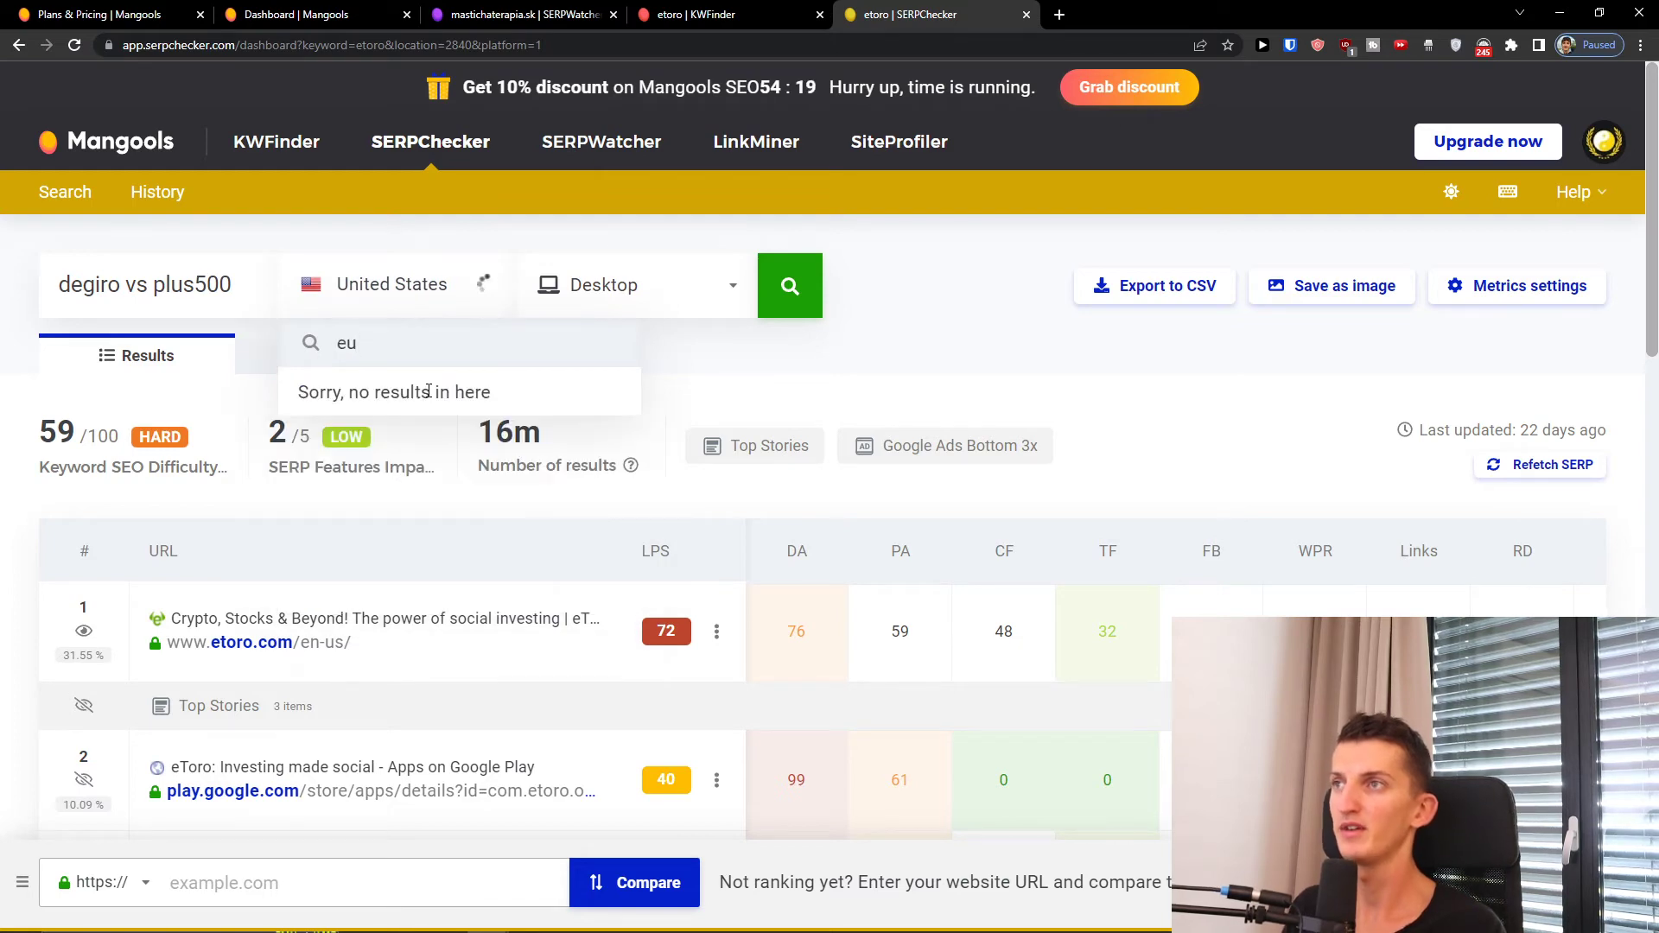
{"action": "scroll", "coordinate": [425, 396], "scroll_direction": "down", "scroll_amount": 3}
{"action": "scroll", "coordinate": [412, 441], "scroll_direction": "up", "scroll_amount": 3}
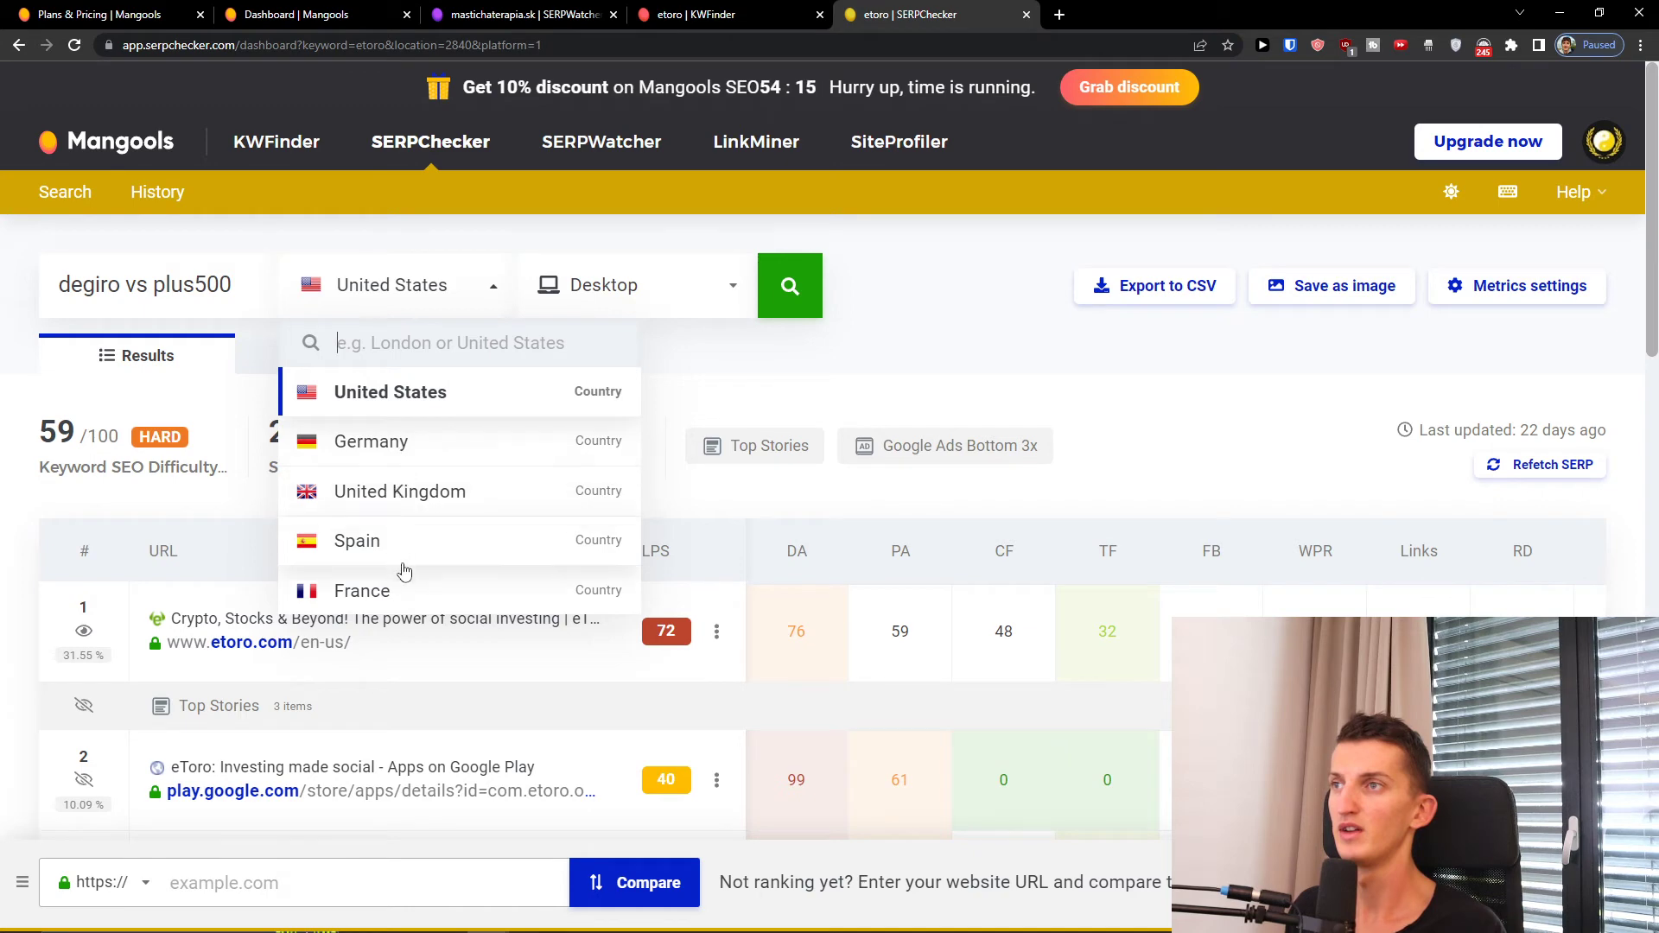
{"action": "left_click", "coordinate": [186, 288]}
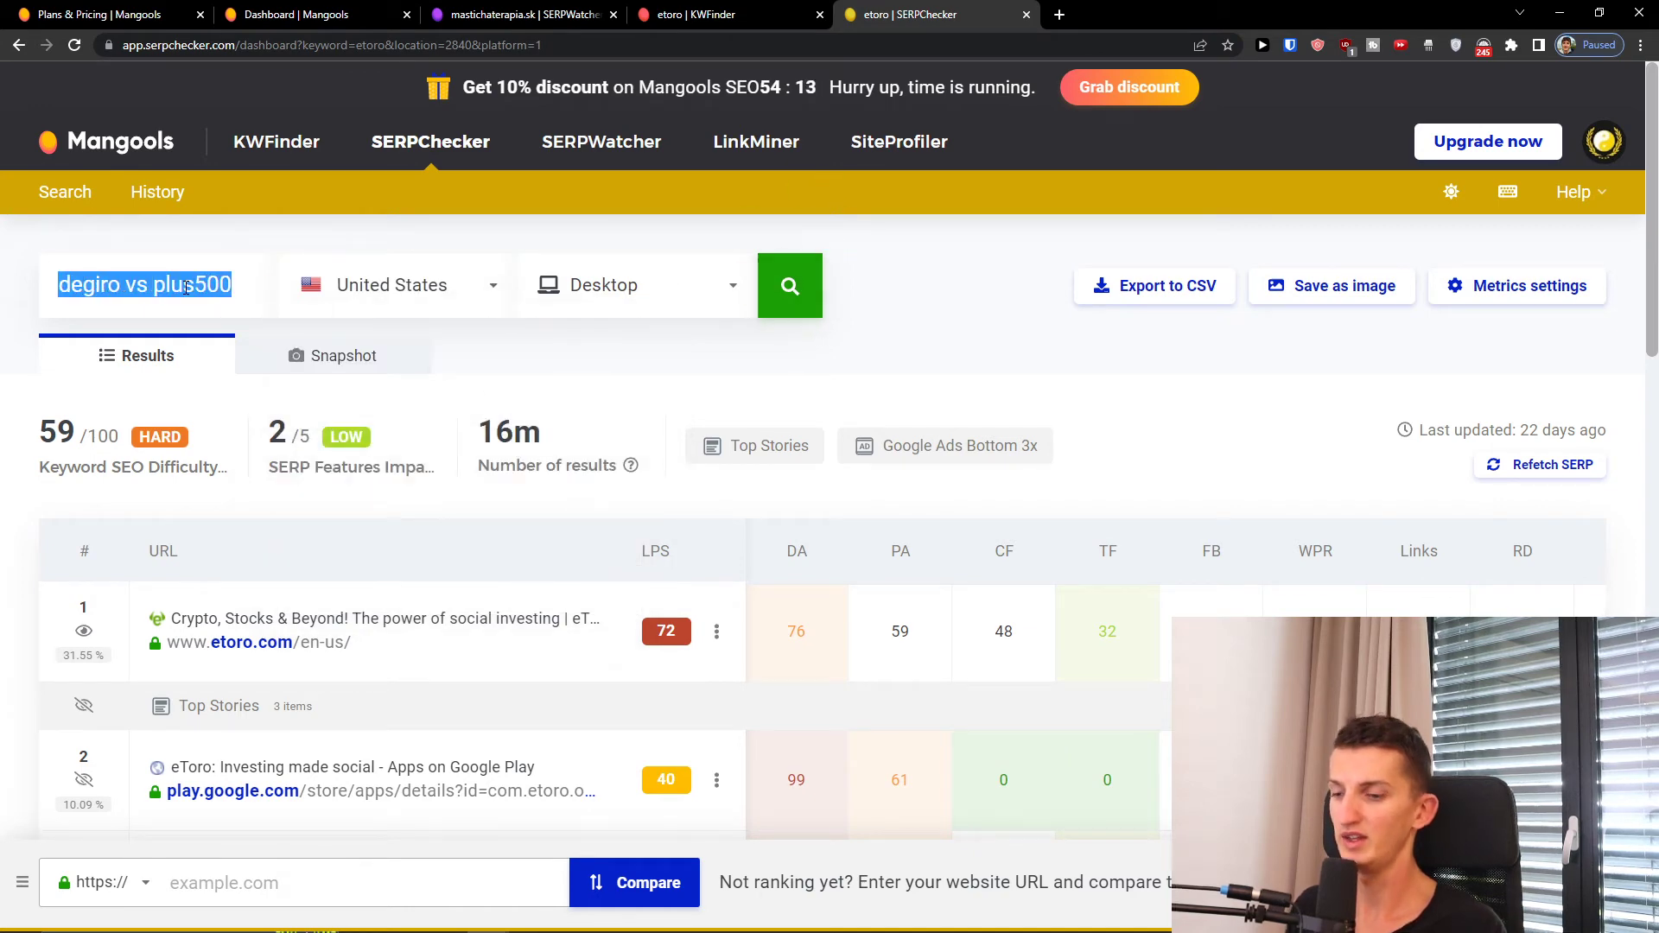
{"action": "type", "text": "etoro vs"}
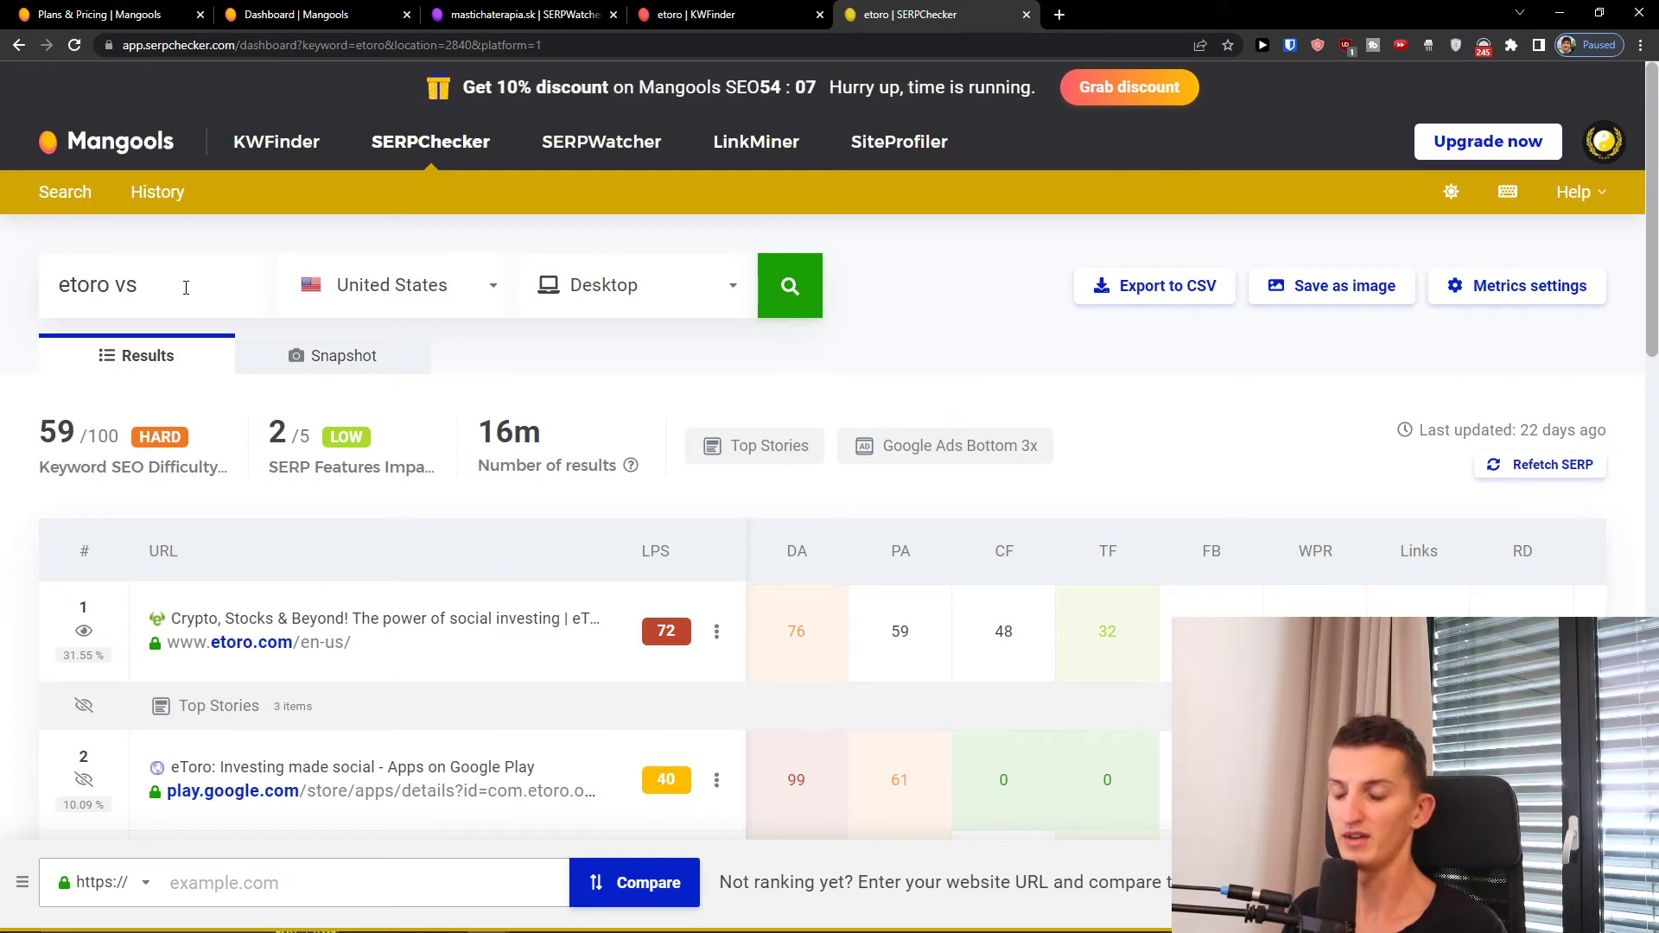
{"action": "type", "text": "od"}
{"action": "left_click", "coordinate": [820, 288]}
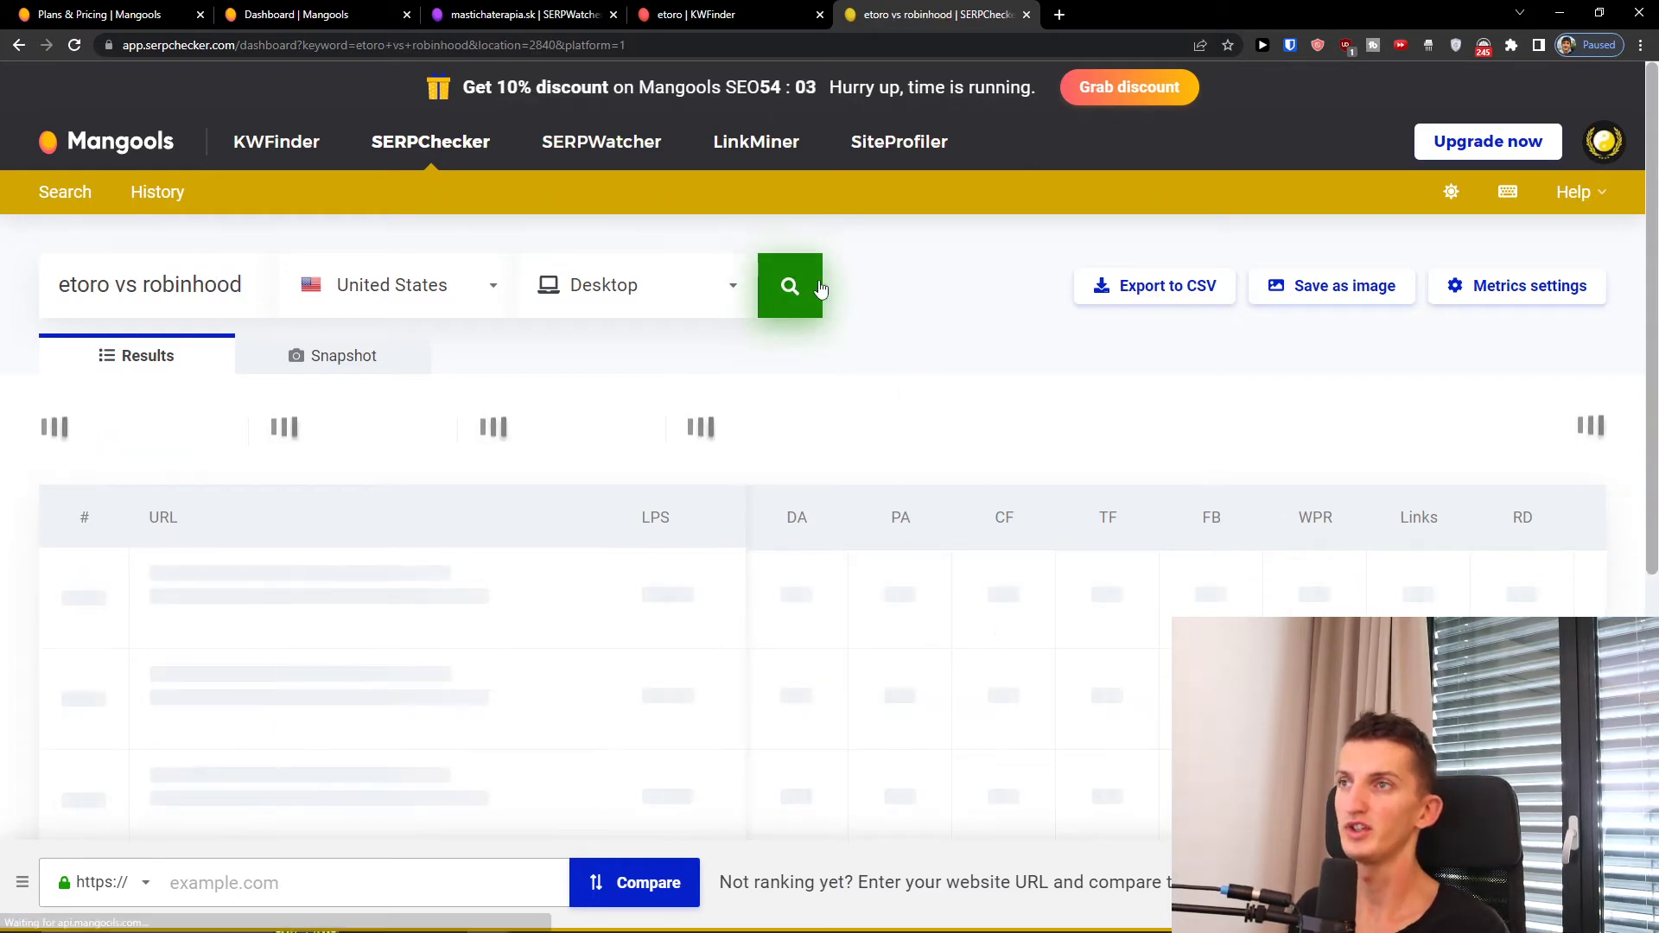
Step: Scroll through the etoro vs robinhood SERP results, rated 26/100 still easy
{"action": "scroll", "coordinate": [832, 328], "scroll_direction": "down", "scroll_amount": 2}
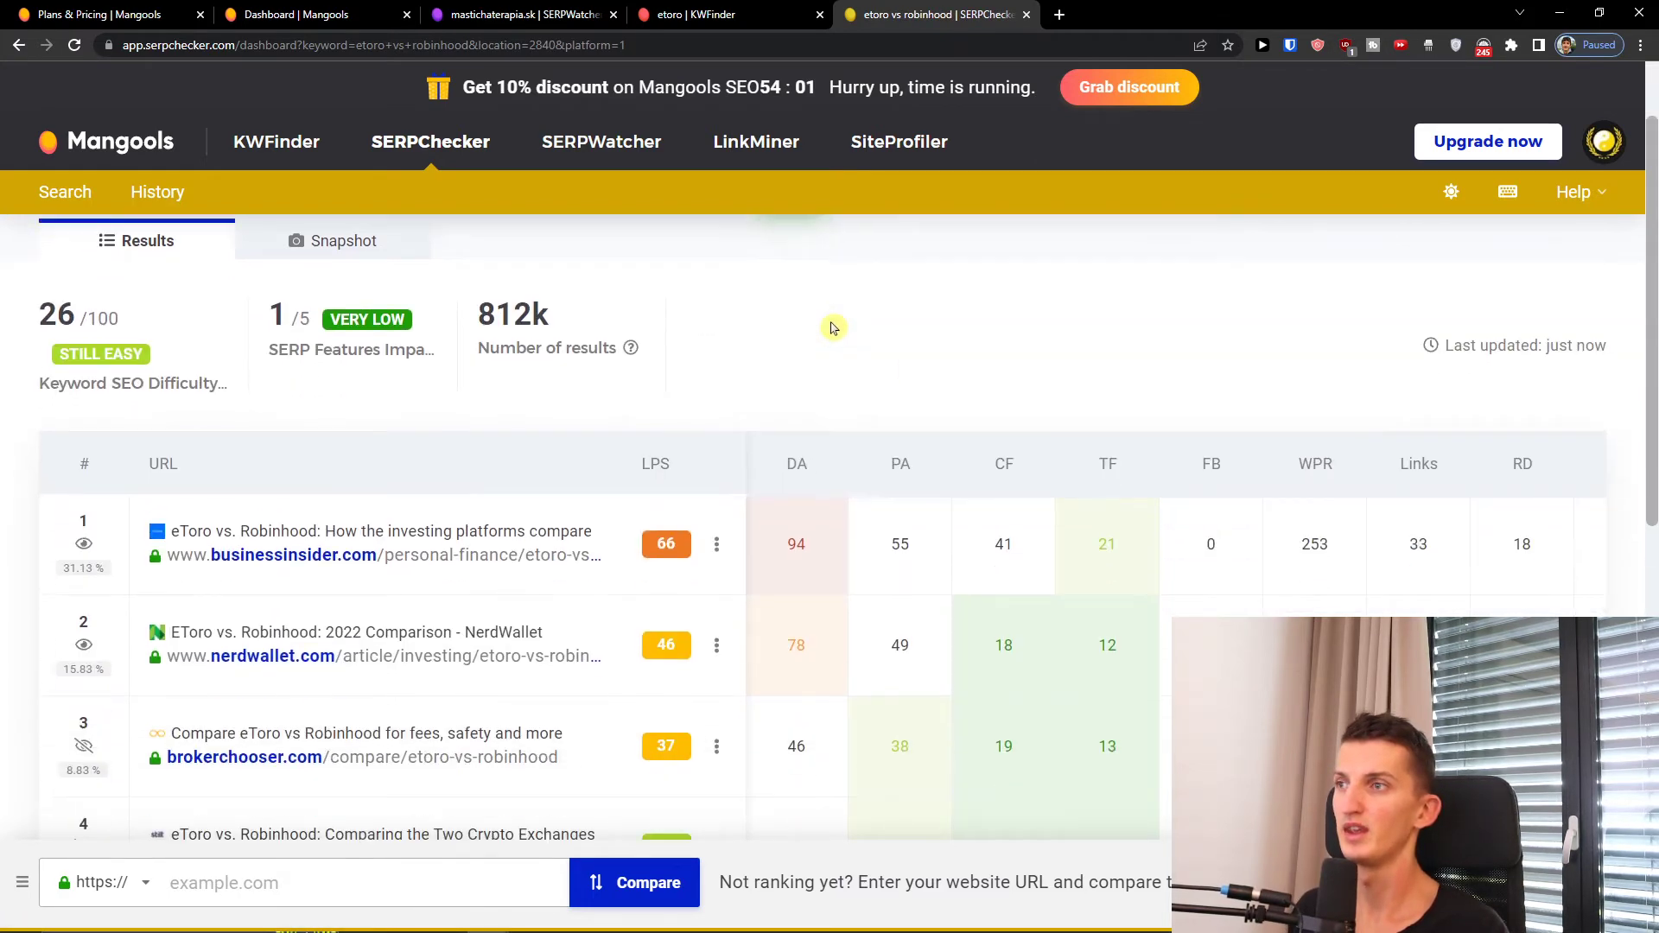
{"action": "scroll", "coordinate": [832, 329], "scroll_direction": "down", "scroll_amount": 1}
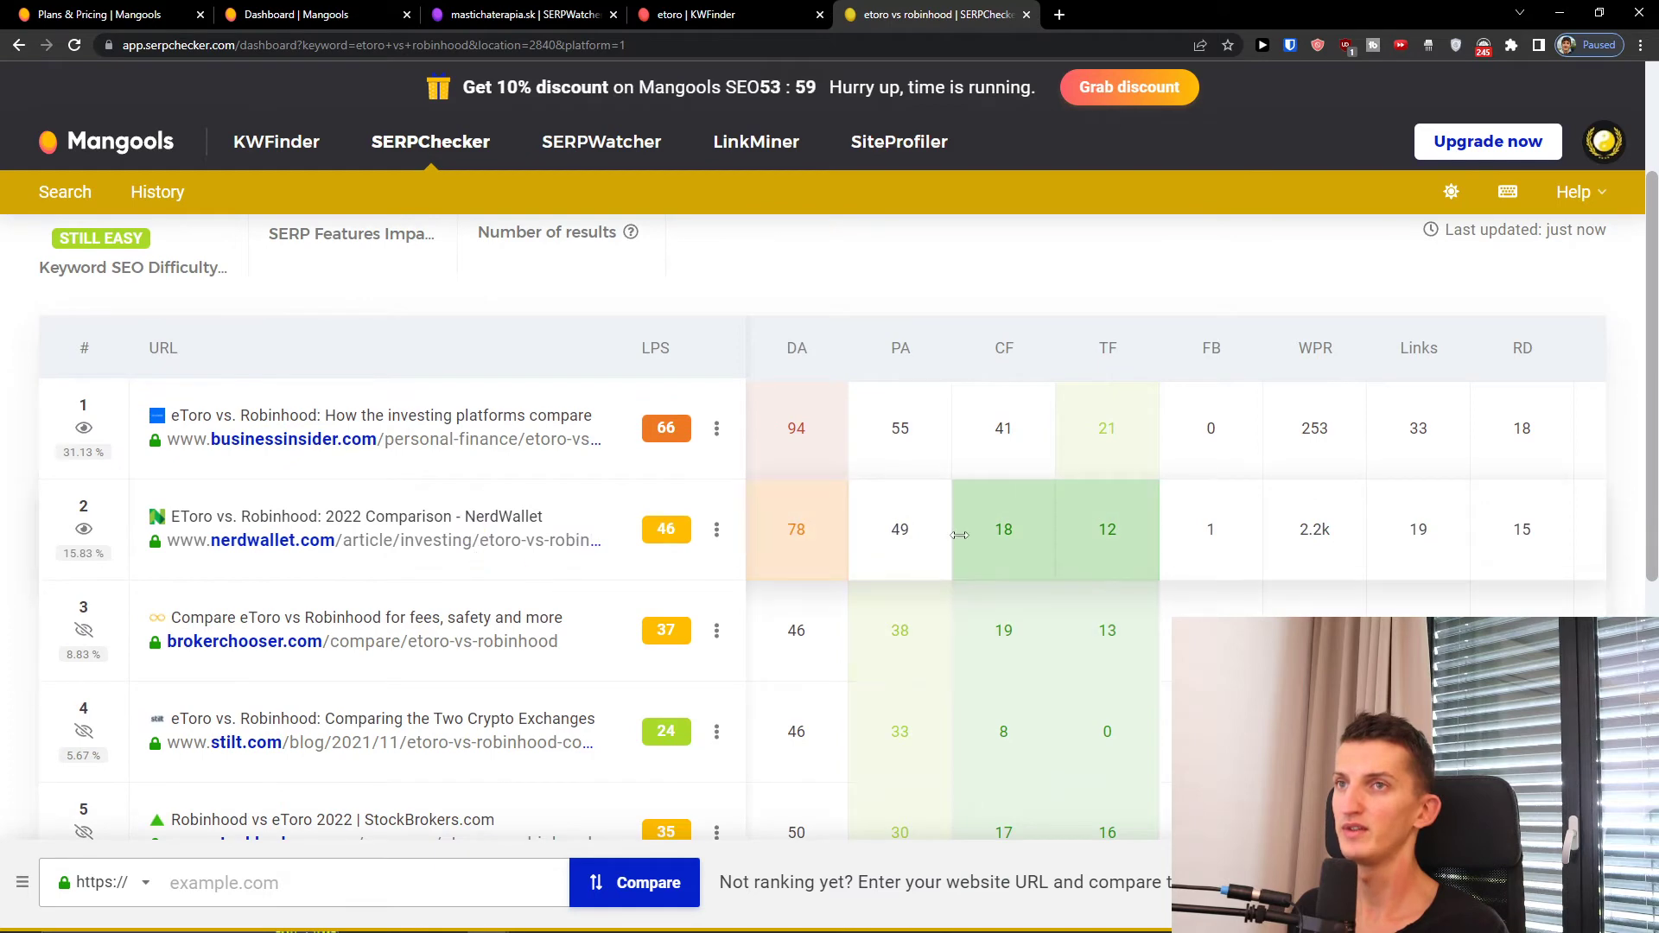
{"action": "scroll", "coordinate": [959, 535], "scroll_direction": "down", "scroll_amount": 1}
{"action": "scroll", "coordinate": [783, 519], "scroll_direction": "down", "scroll_amount": 3}
{"action": "scroll", "coordinate": [665, 545], "scroll_direction": "up", "scroll_amount": 5}
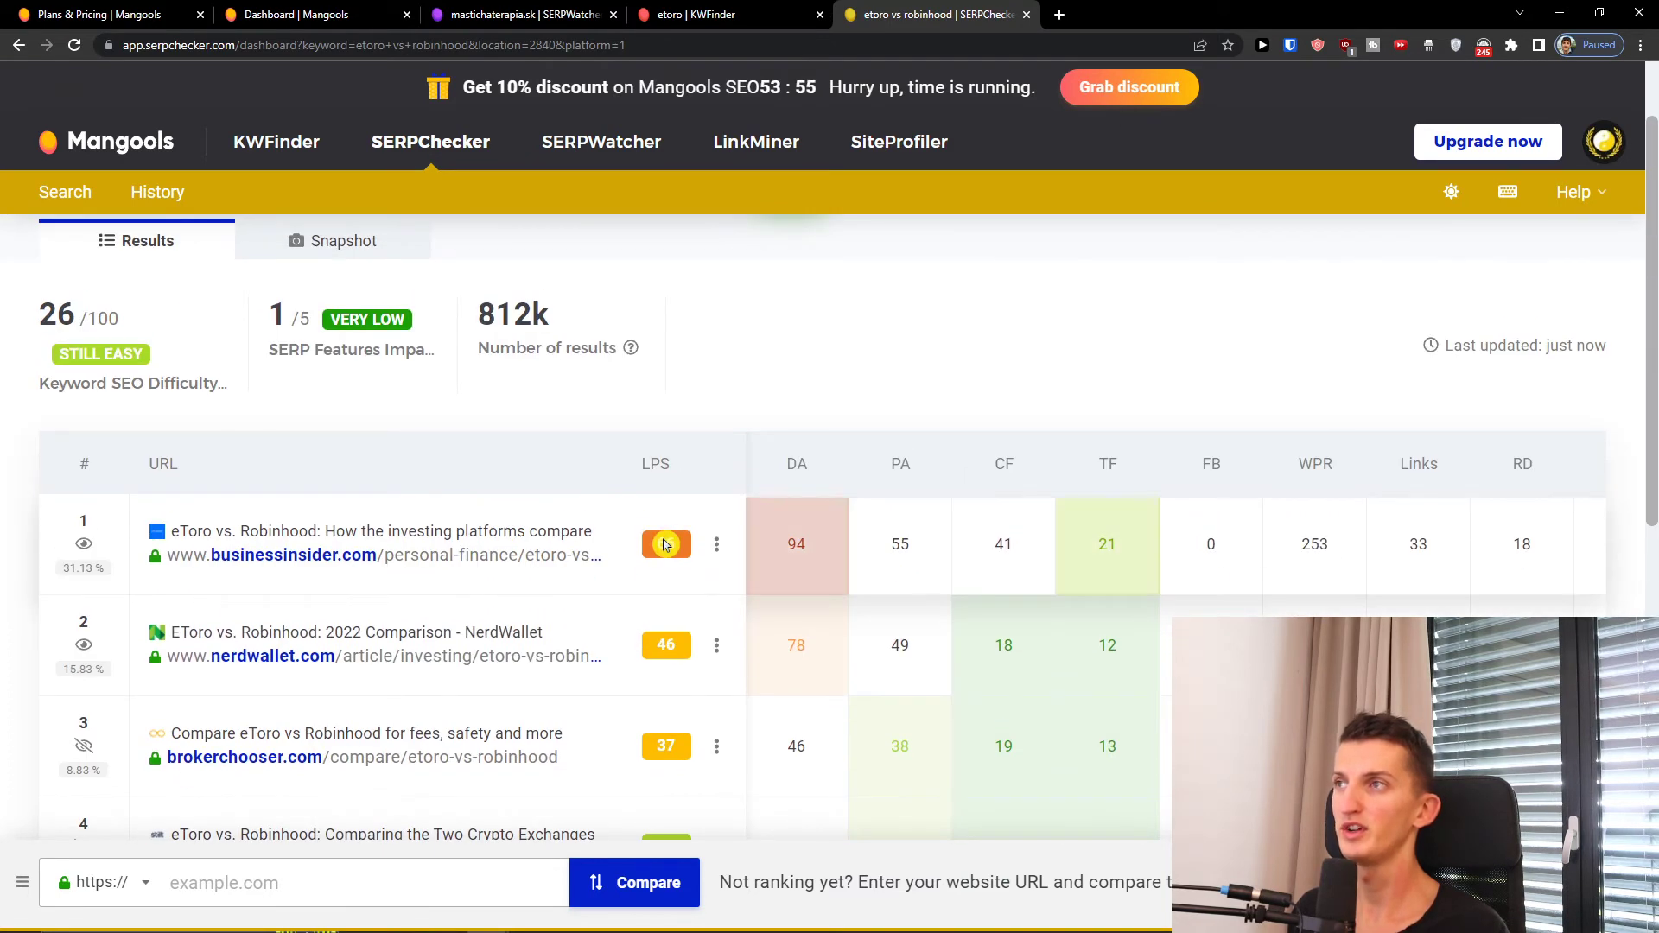
{"action": "scroll", "coordinate": [665, 544], "scroll_direction": "down", "scroll_amount": 5}
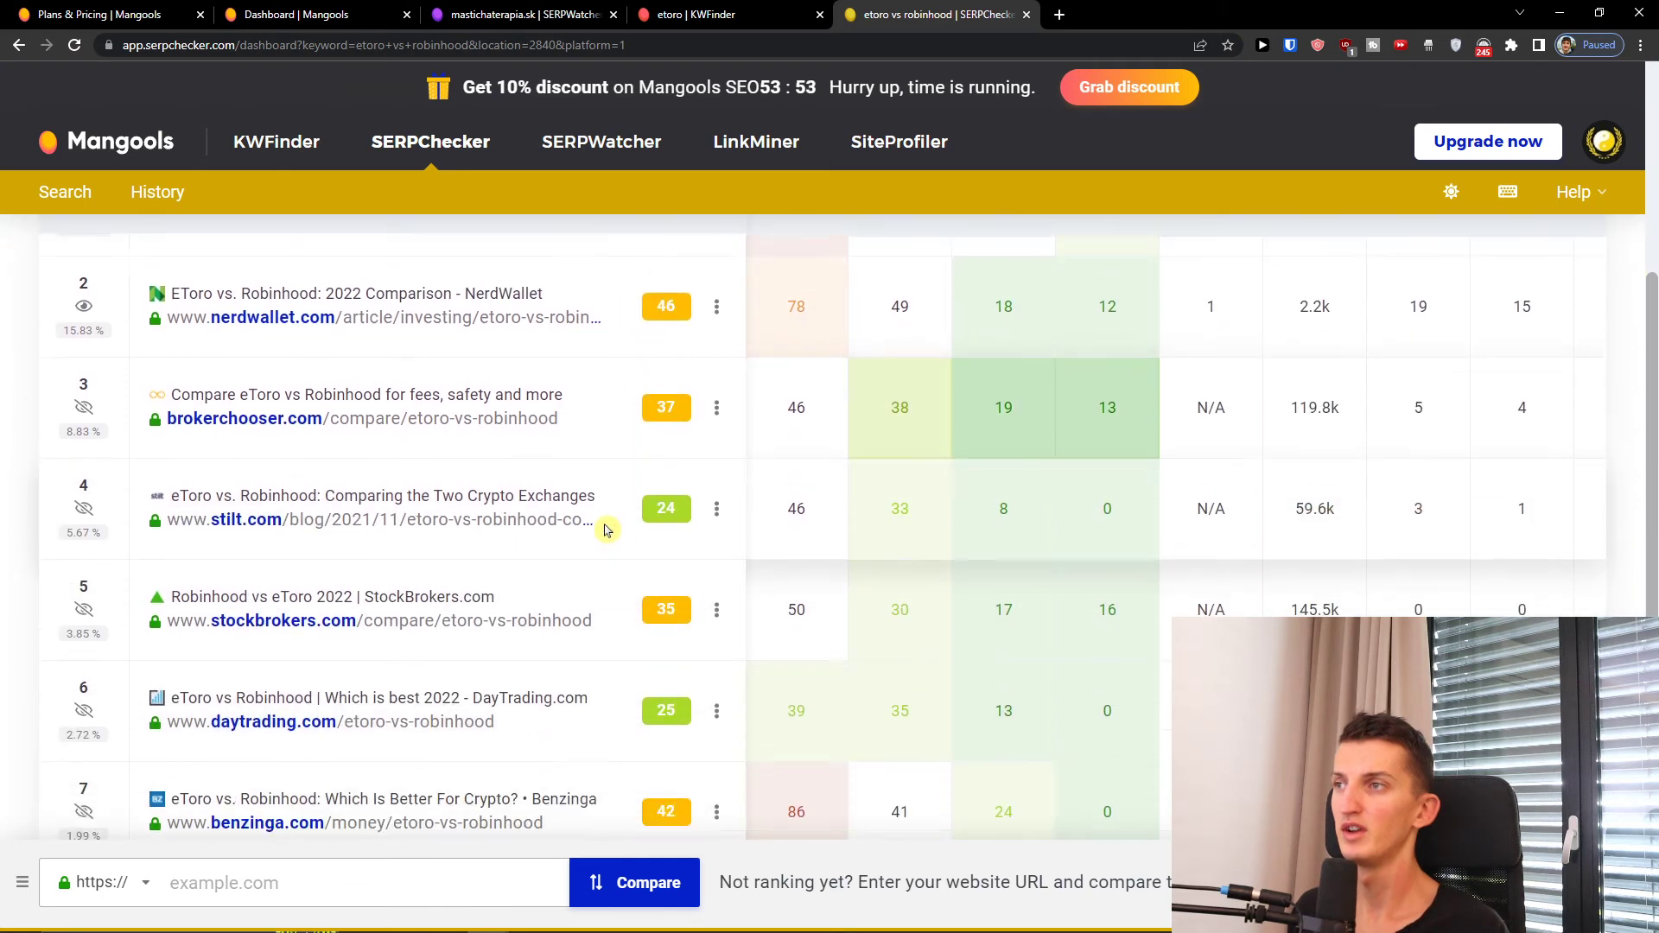
{"action": "scroll", "coordinate": [385, 525], "scroll_direction": "down", "scroll_amount": 2}
{"action": "scroll", "coordinate": [1074, 370], "scroll_direction": "up", "scroll_amount": 5}
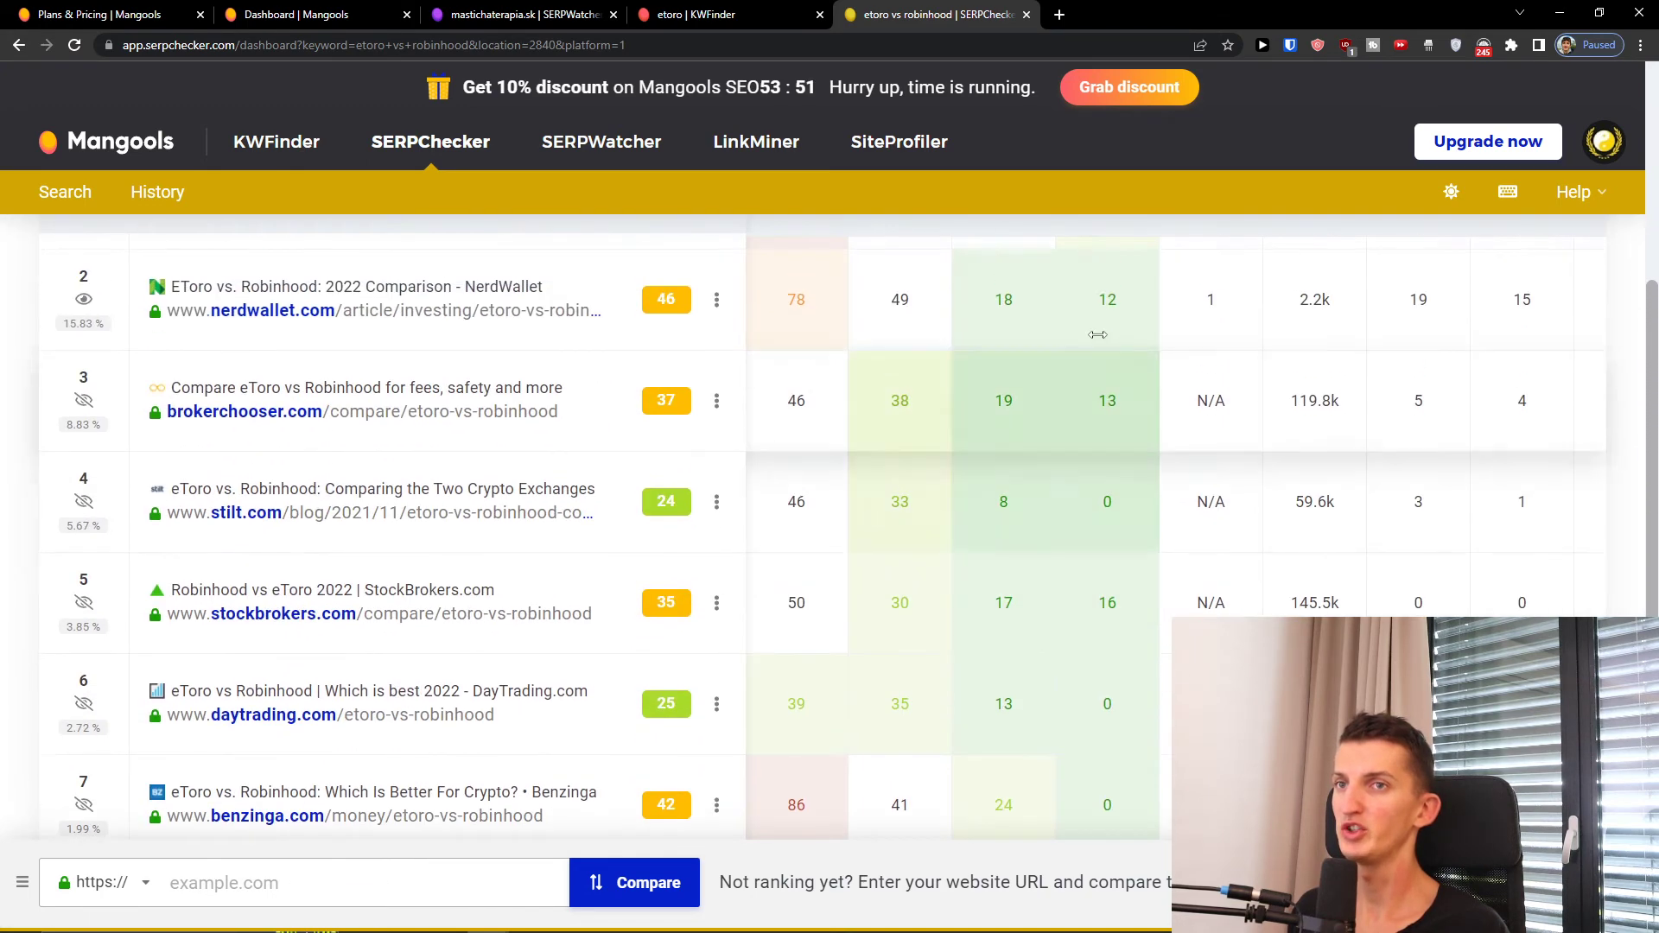
{"action": "scroll", "coordinate": [1058, 331], "scroll_direction": "up", "scroll_amount": 1}
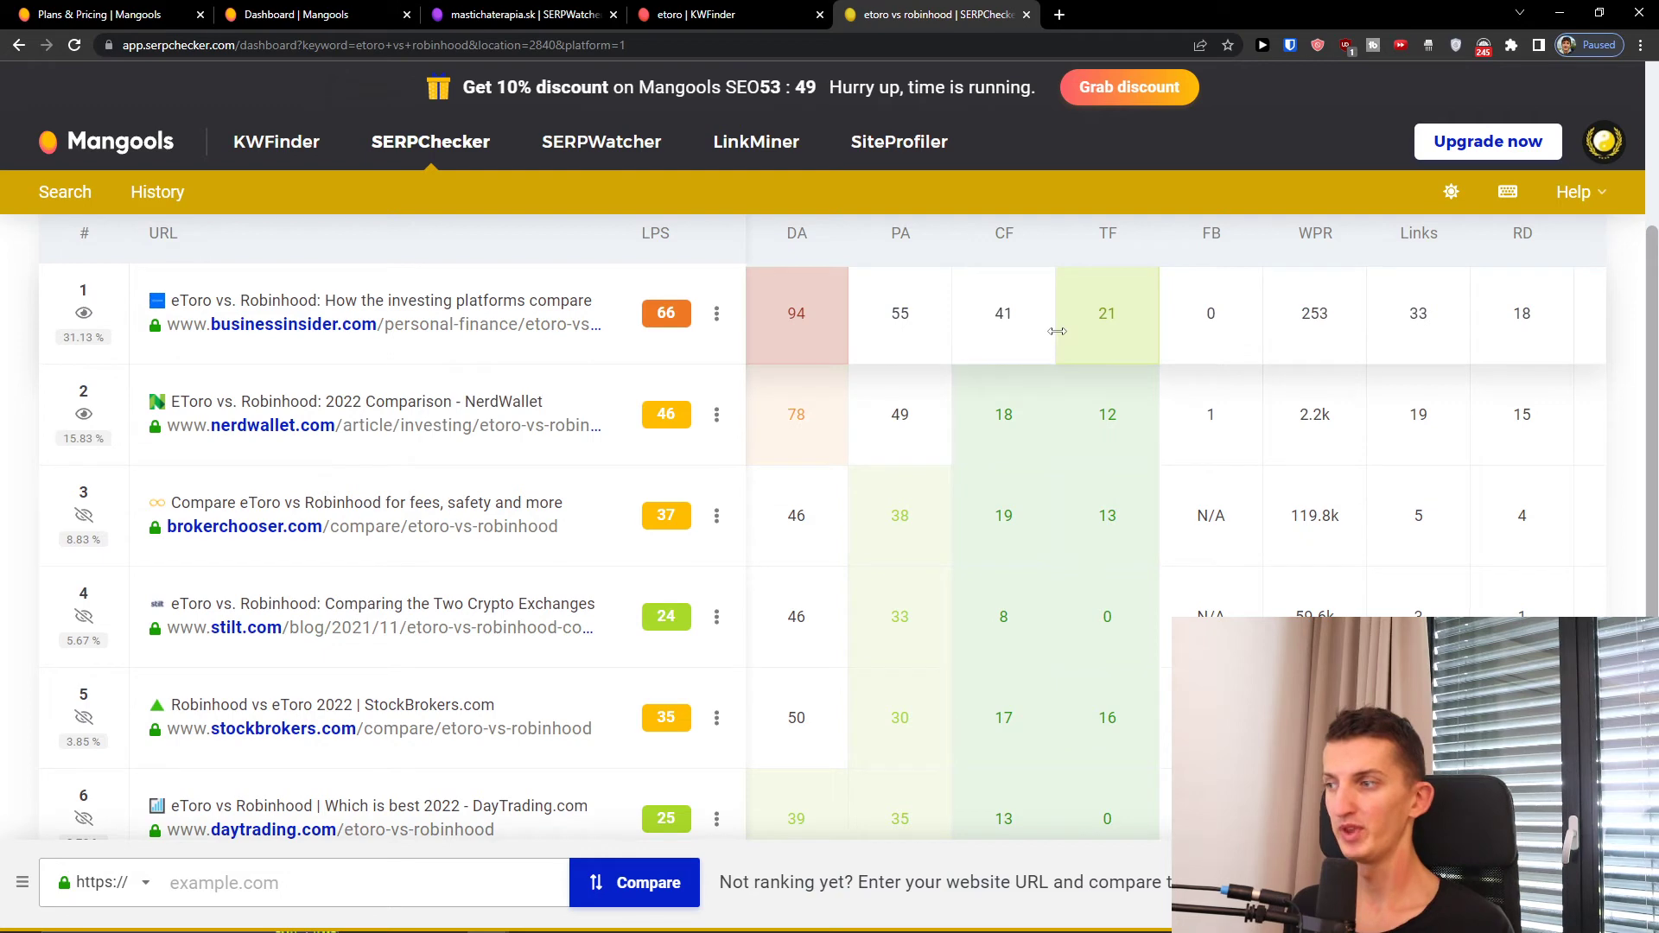
{"action": "scroll", "coordinate": [916, 398], "scroll_direction": "up", "scroll_amount": 2}
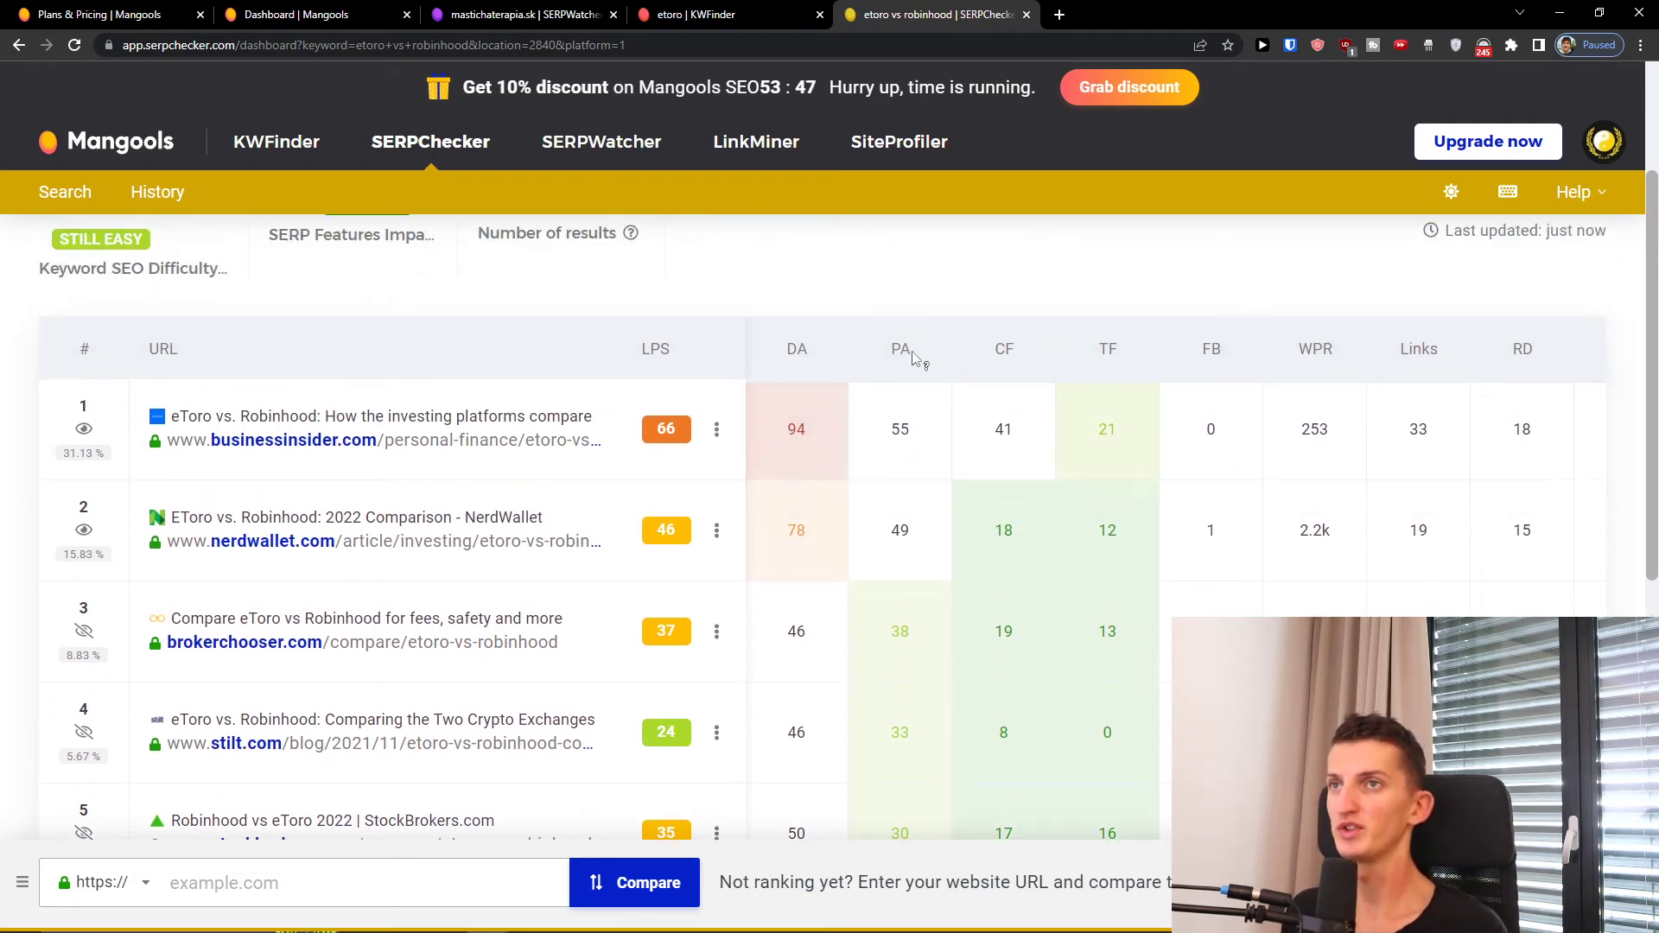
Step: Check the DA, PA, CF and TF column tooltips, then return to the Mangools dashboard
{"action": "mouse_move", "coordinate": [794, 361]}
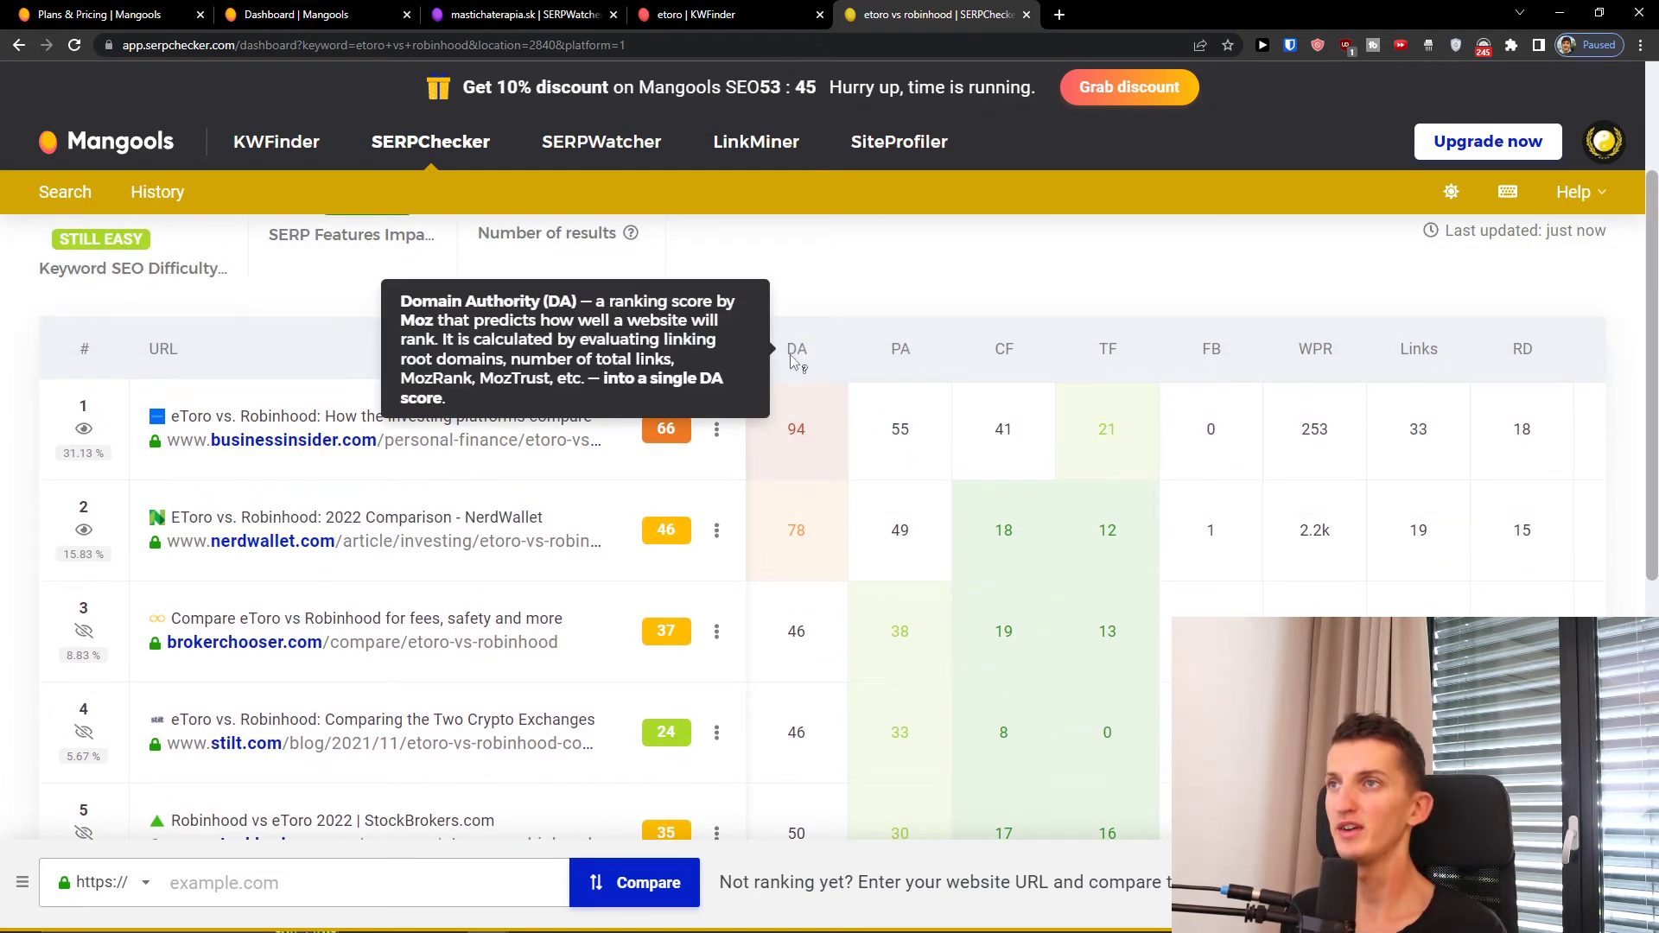
{"action": "mouse_move", "coordinate": [904, 362]}
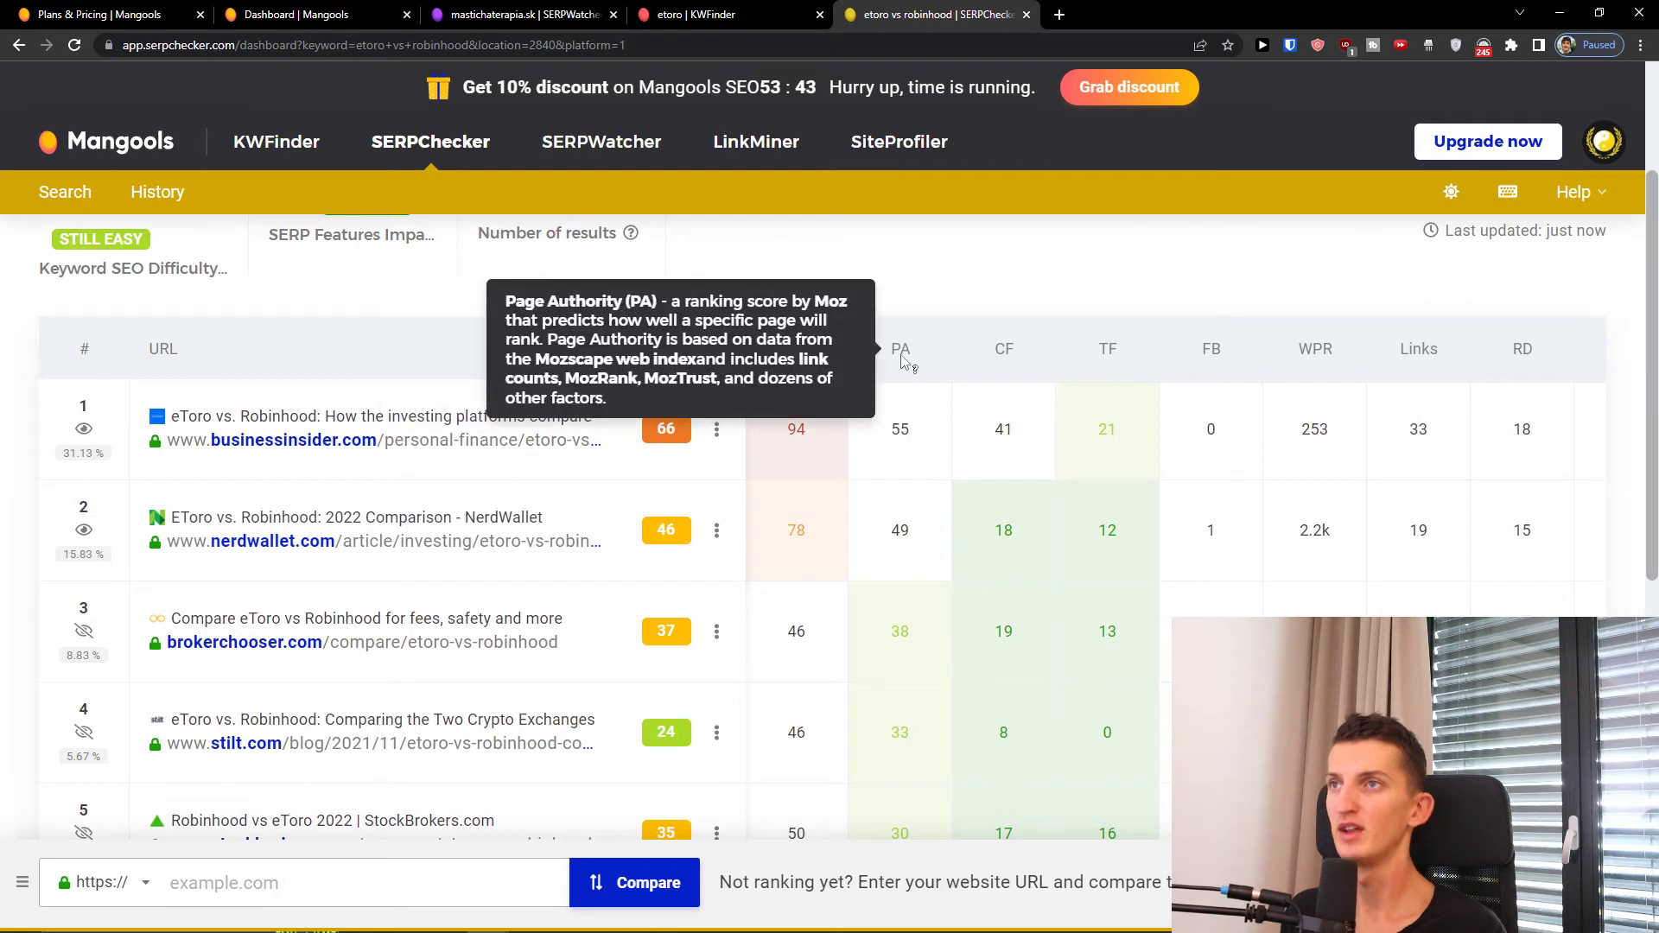
{"action": "mouse_move", "coordinate": [1007, 356]}
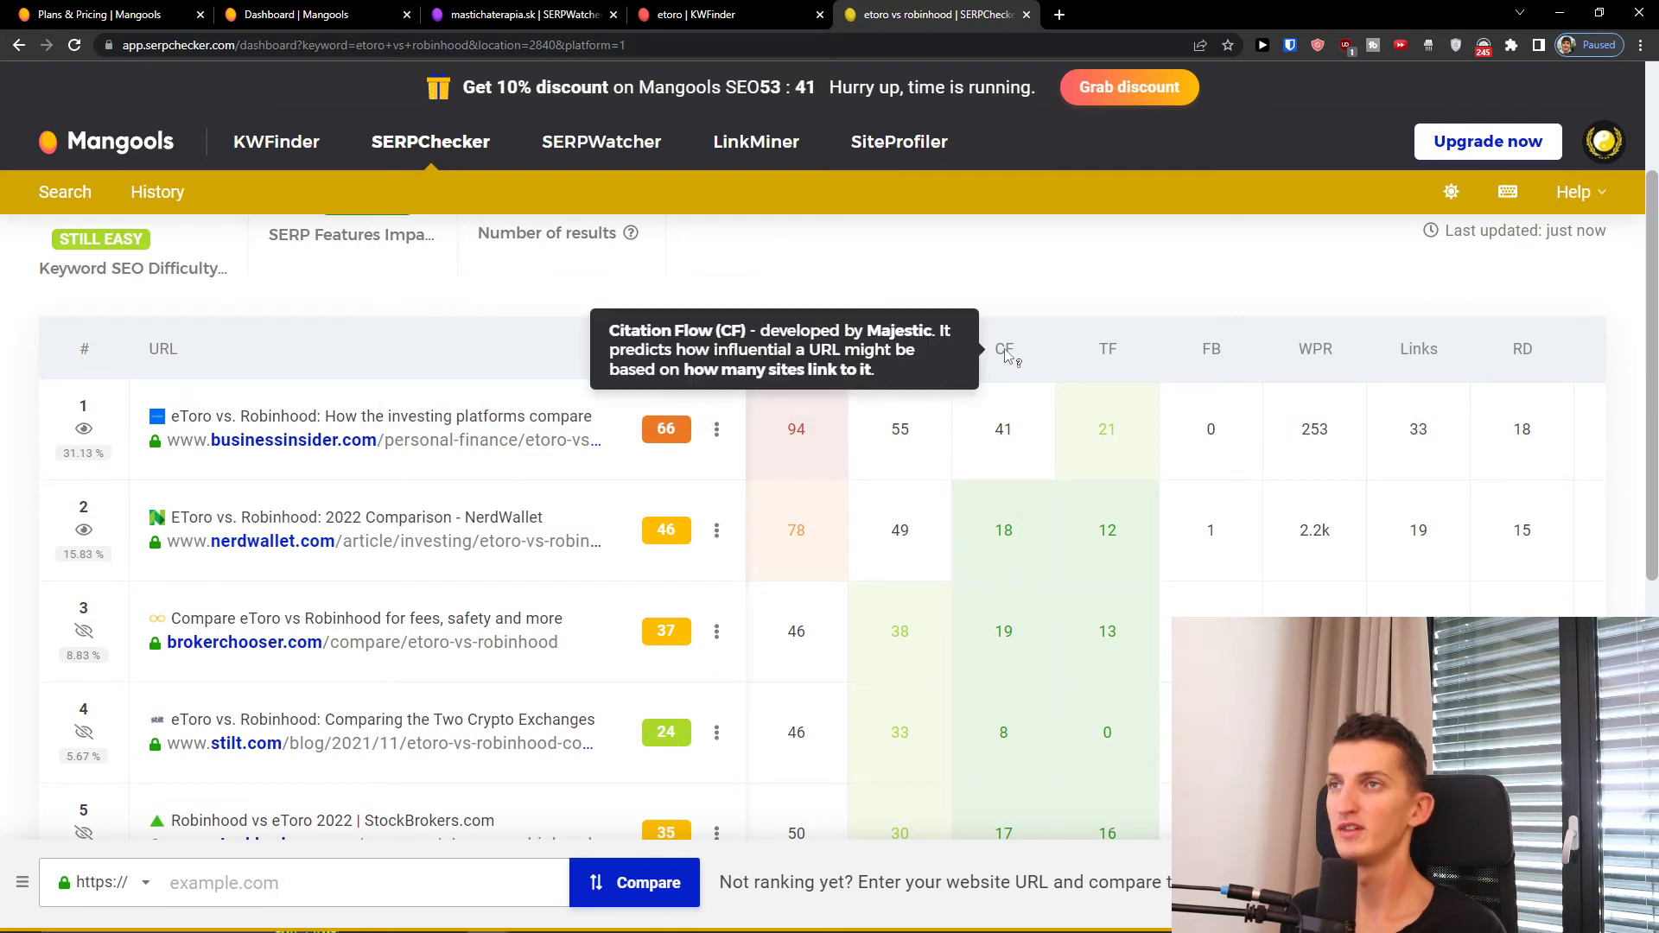
{"action": "mouse_move", "coordinate": [1110, 358]}
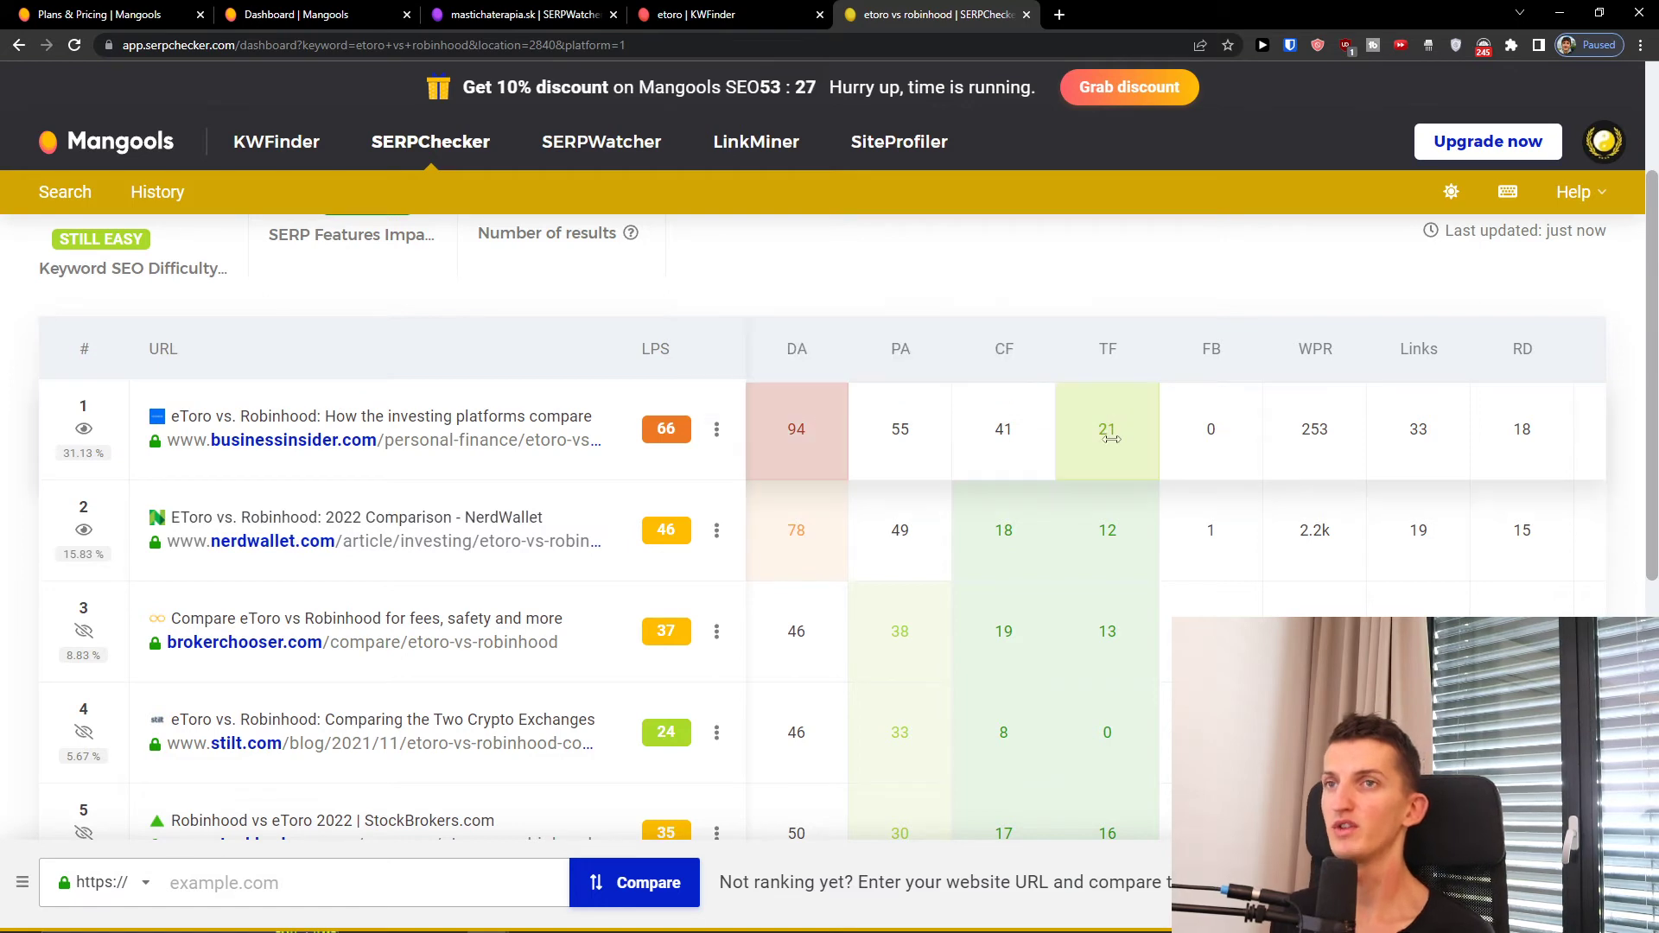
{"action": "scroll", "coordinate": [951, 519], "scroll_direction": "down", "scroll_amount": 7}
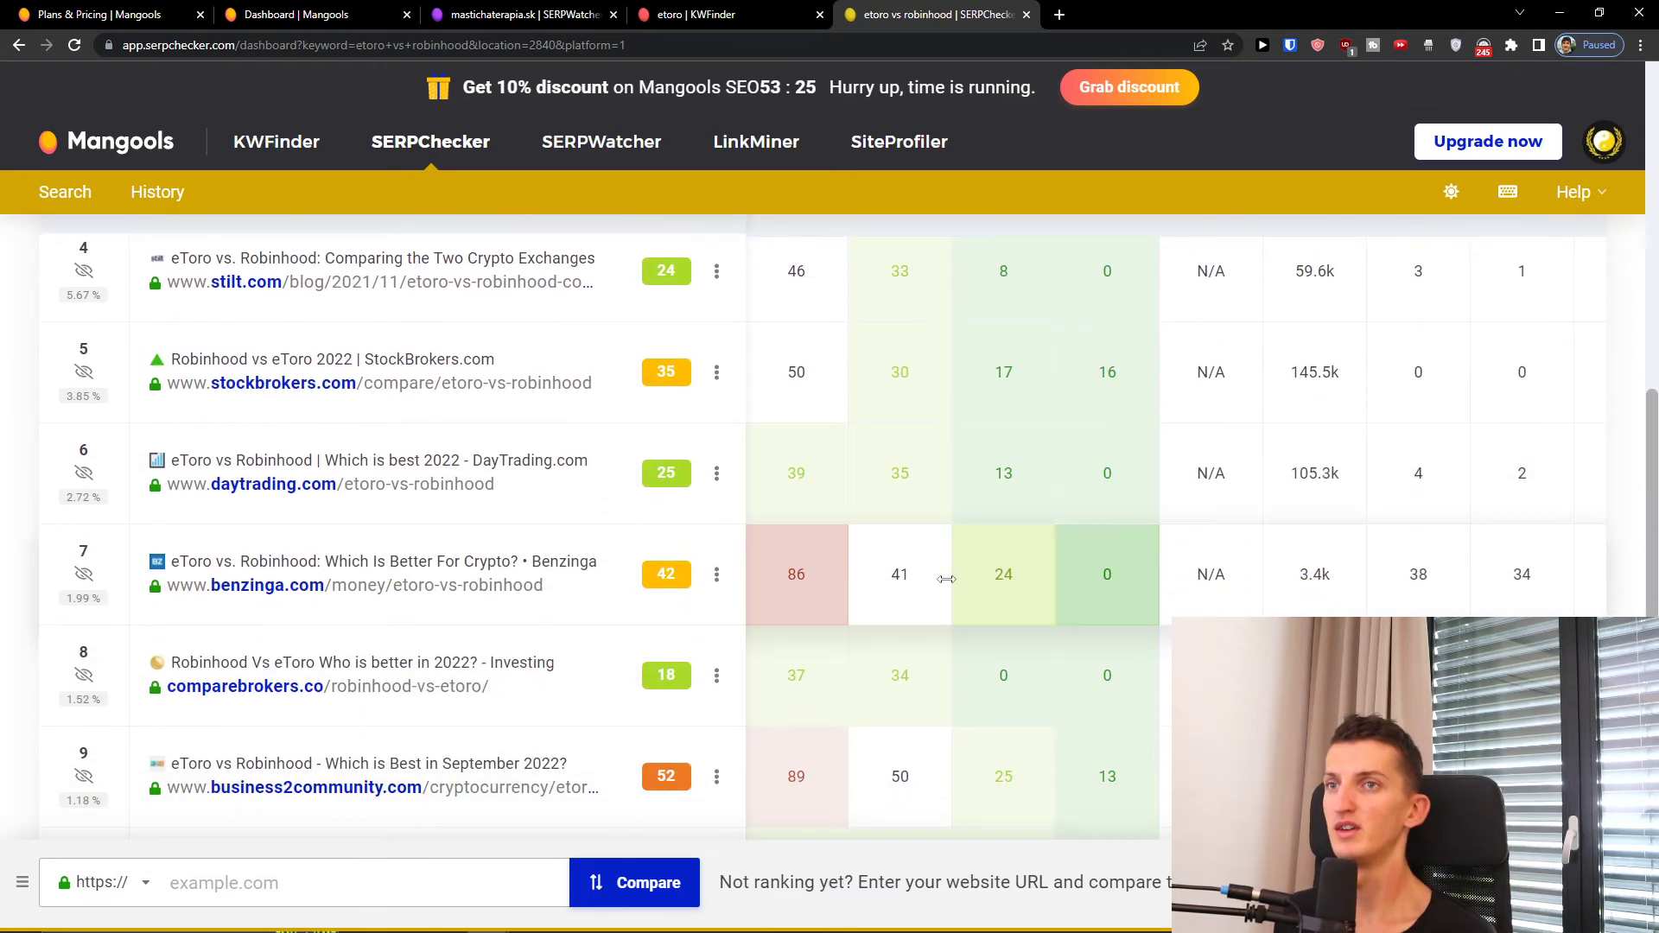
{"action": "scroll", "coordinate": [799, 543], "scroll_direction": "up", "scroll_amount": 8}
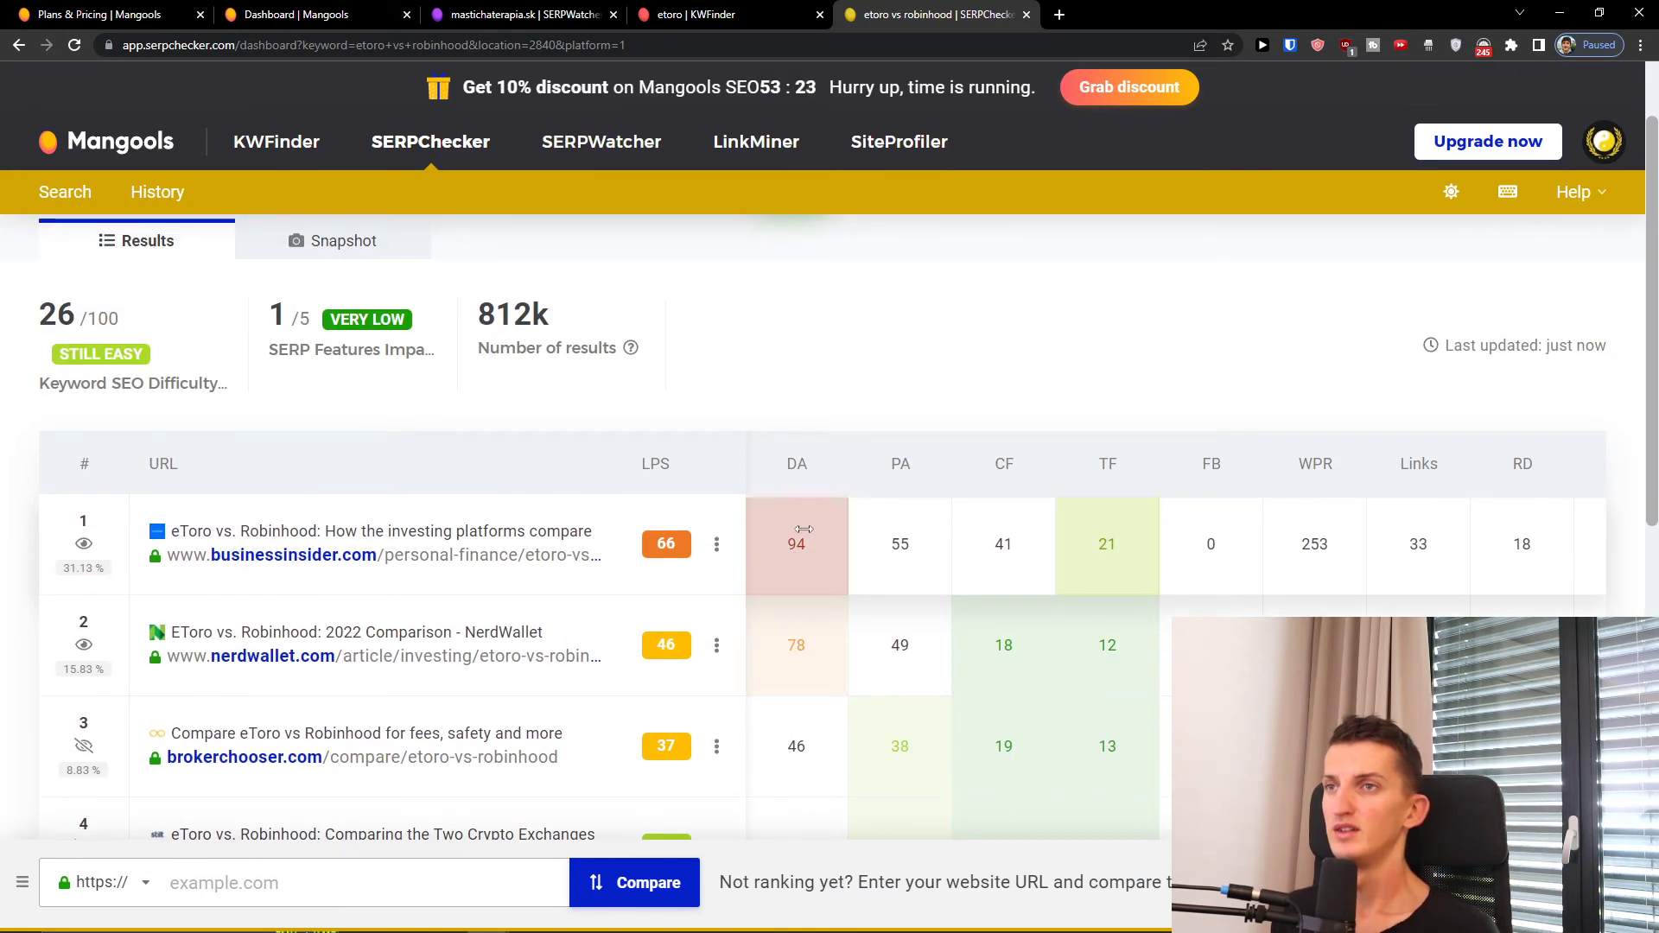
{"action": "key", "text": "ctrl+Tab"}
{"action": "key", "text": "ctrl+Tab"}
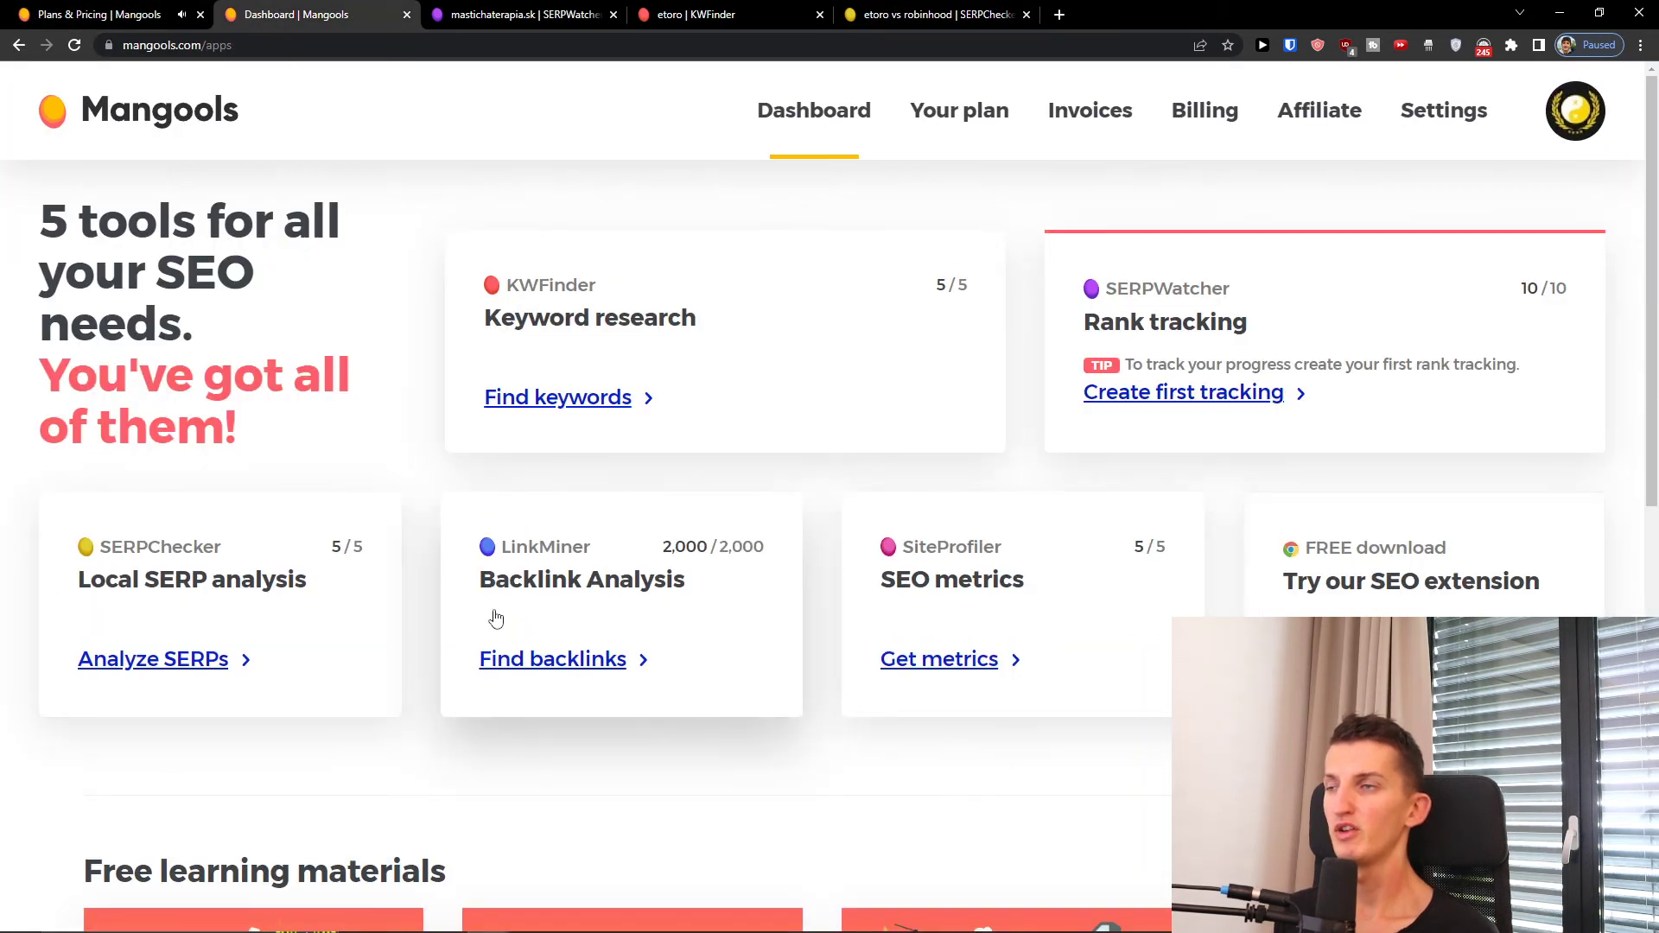
Step: Open LinkMiner and SiteProfiler in background tabs and switch to LinkMiner
{"action": "middle_click", "coordinate": [581, 661]}
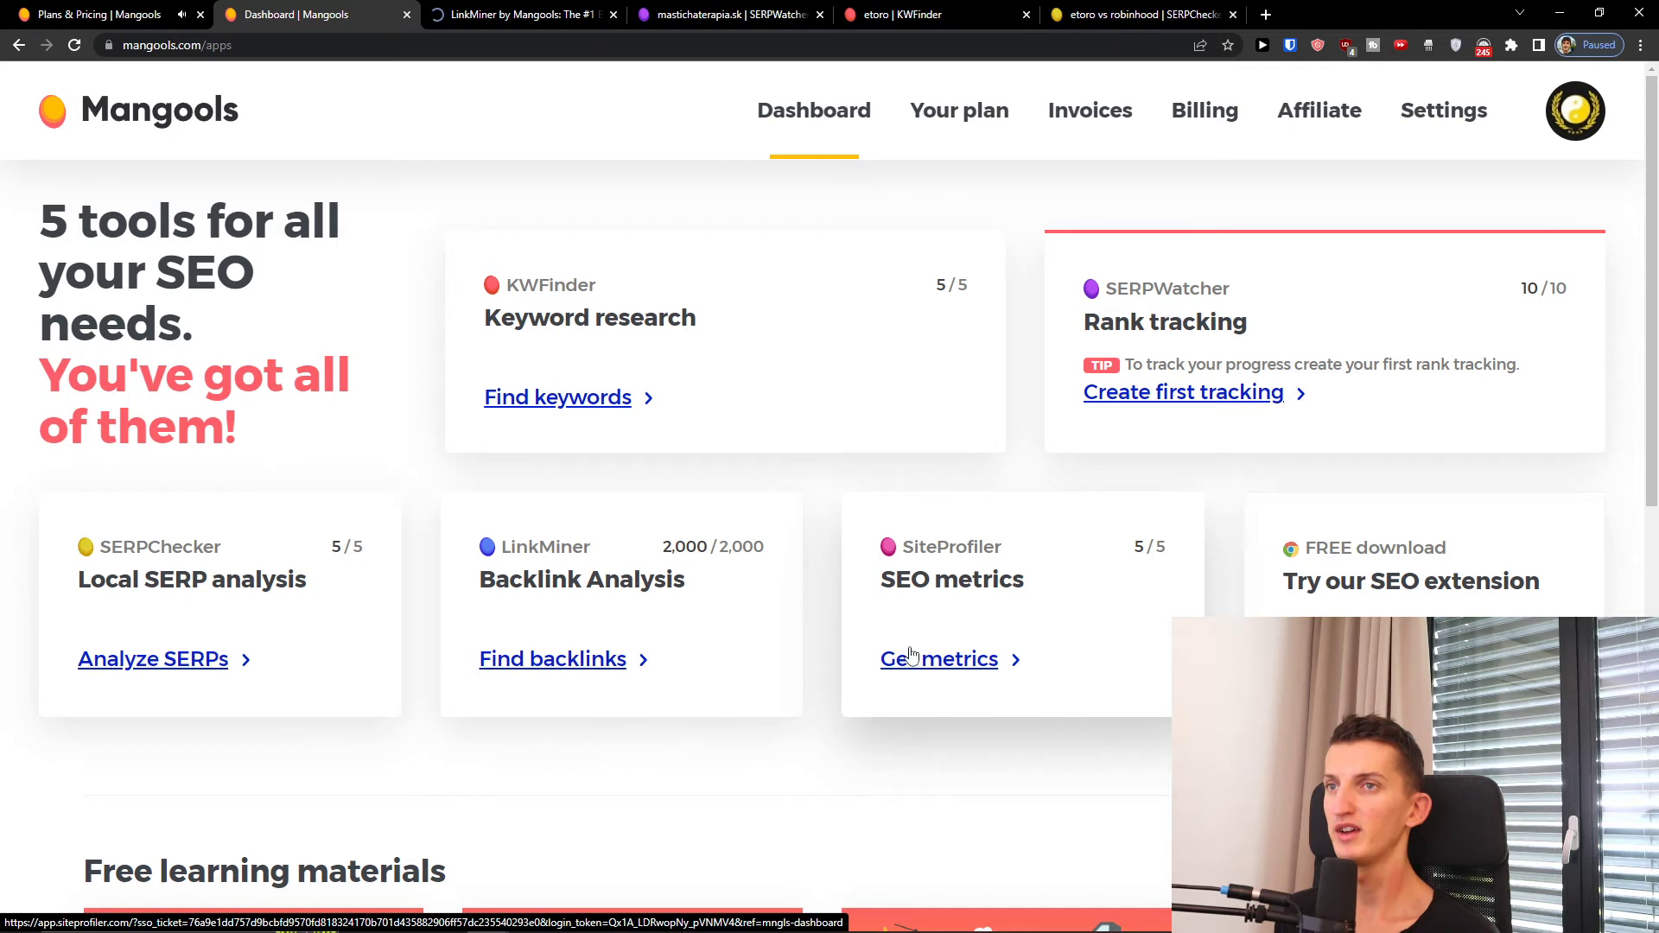
{"action": "middle_click", "coordinate": [946, 661]}
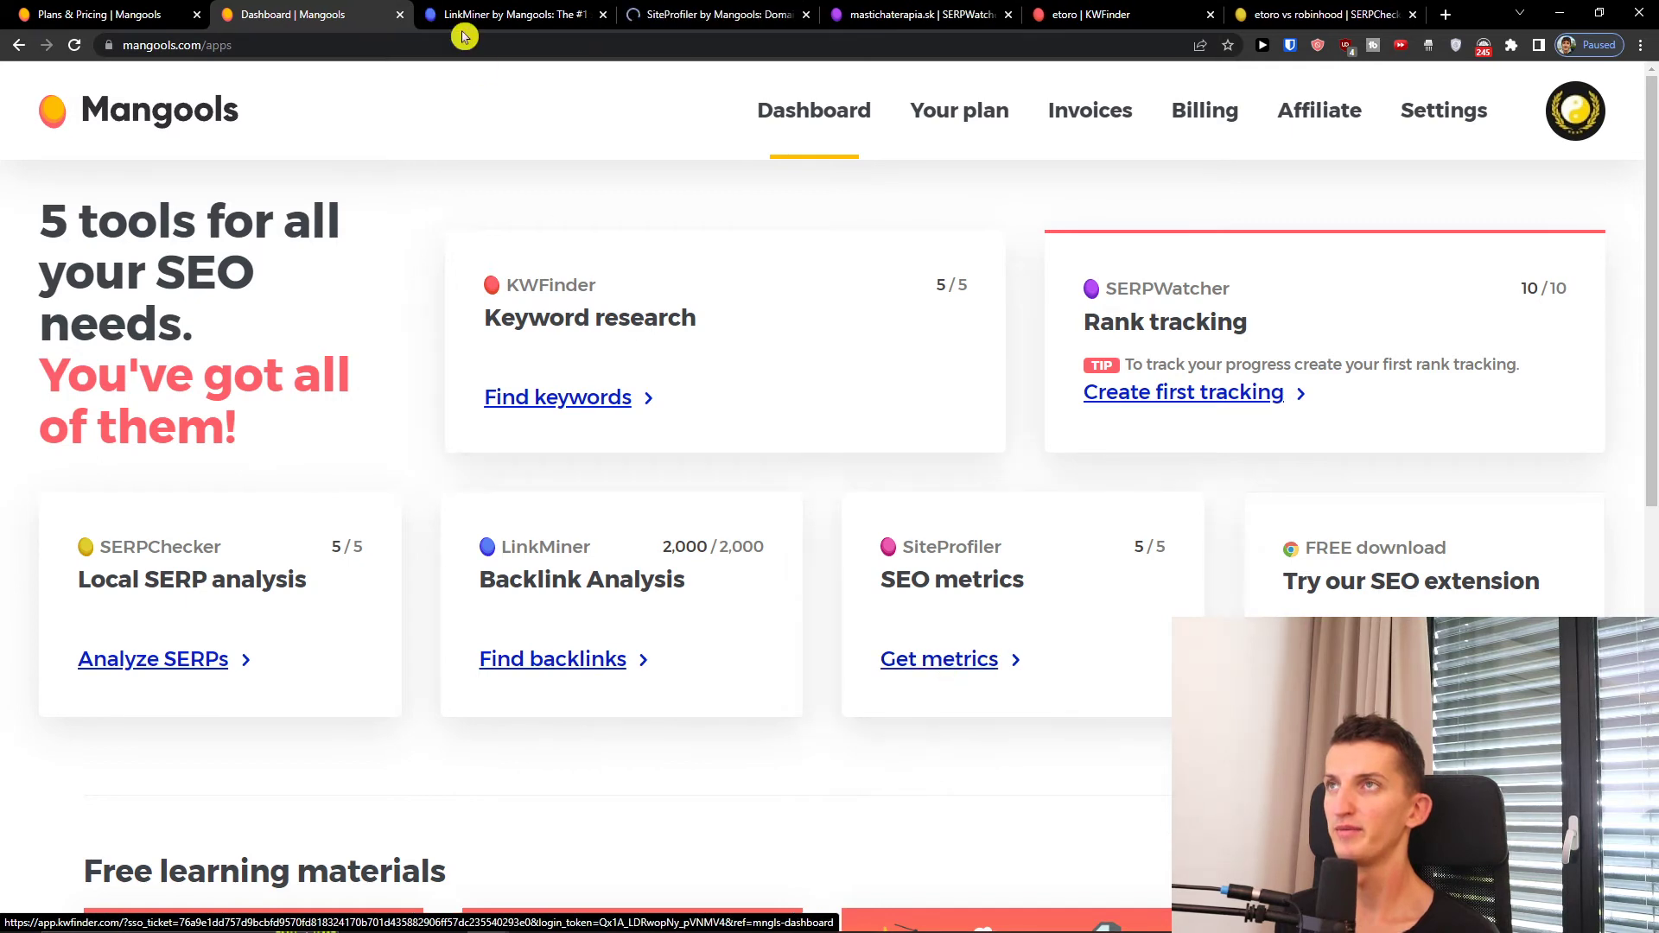
{"action": "left_click", "coordinate": [484, 15]}
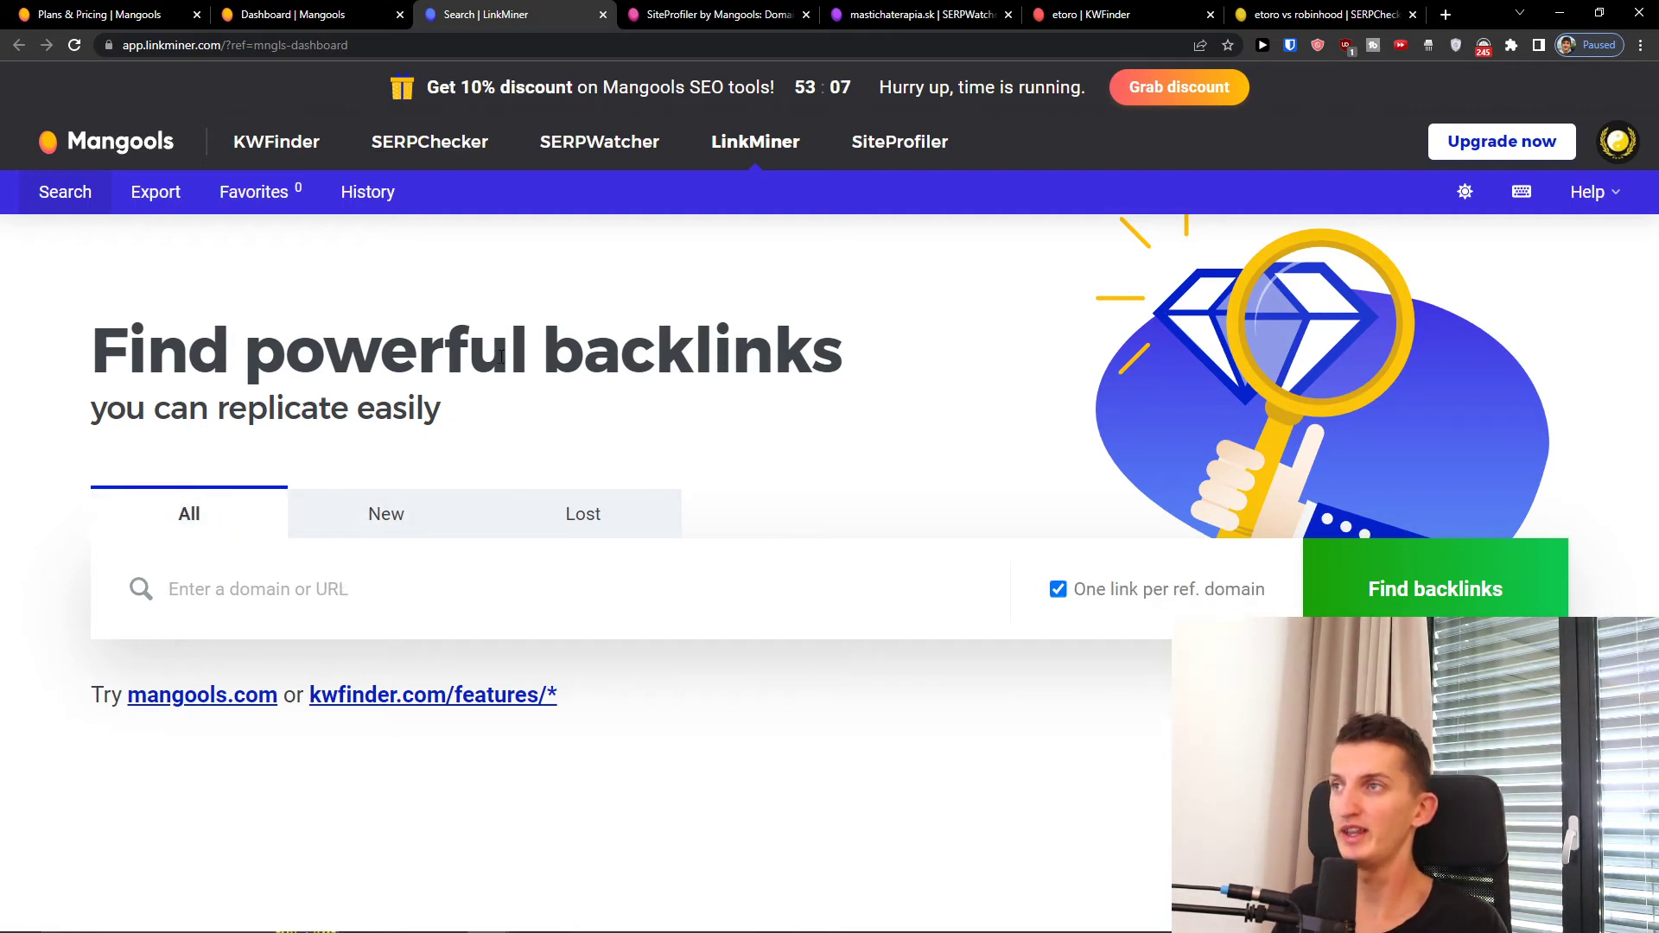
{"action": "type", "text": "www.mastichaterapia.sk"}
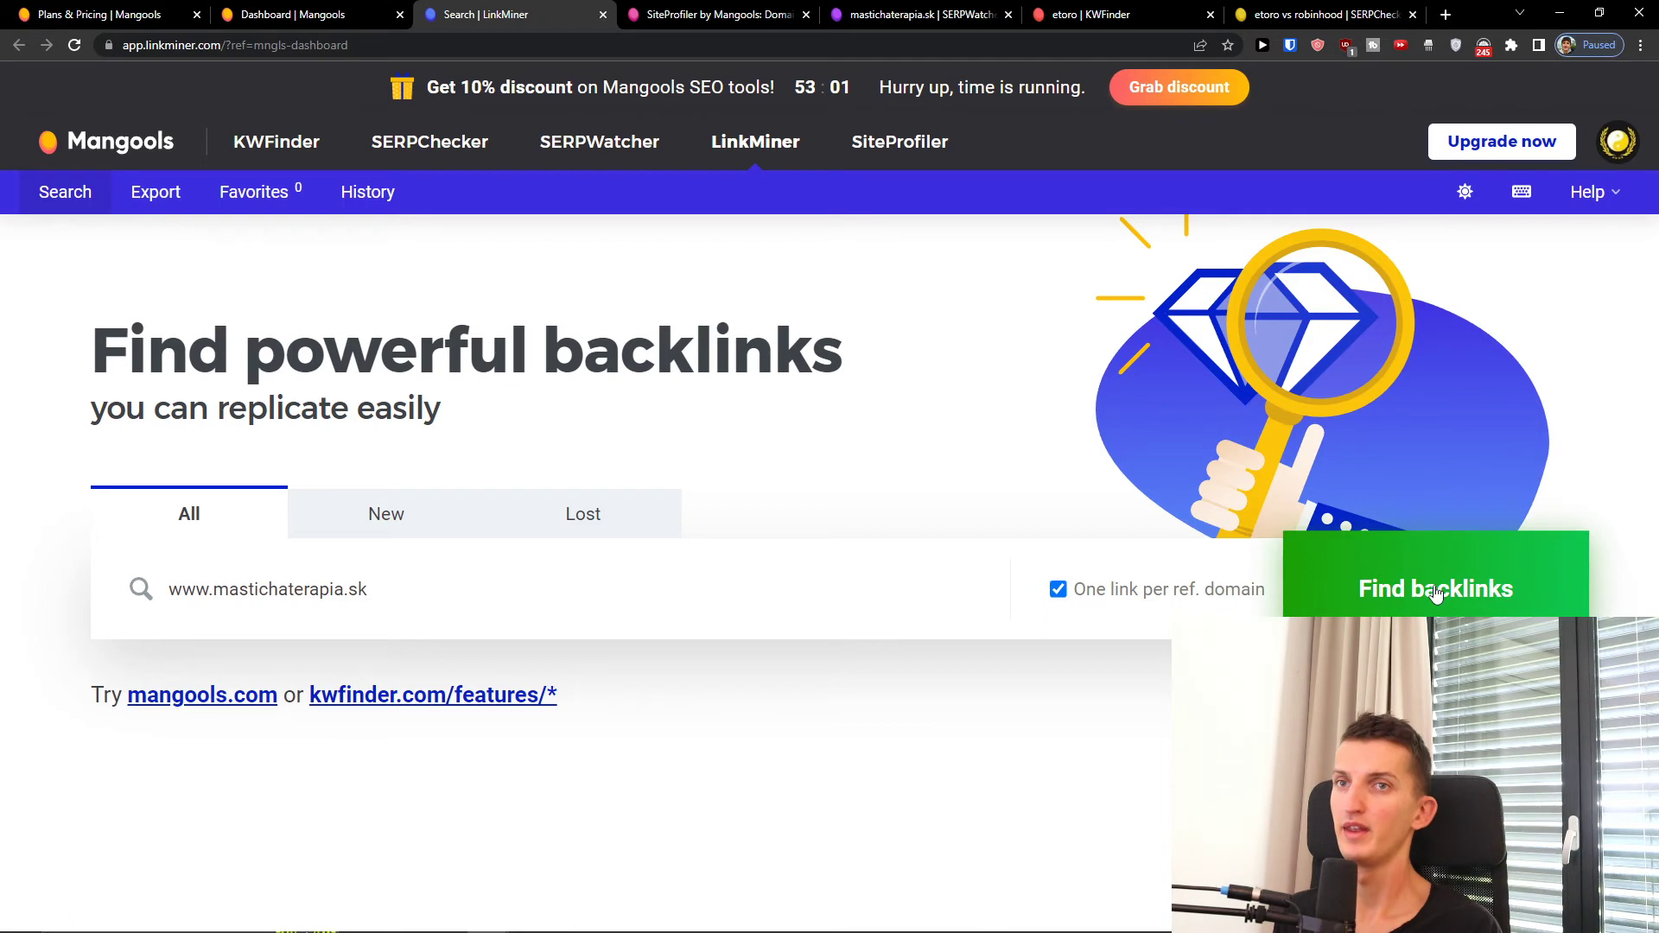
{"action": "left_click", "coordinate": [1479, 588]}
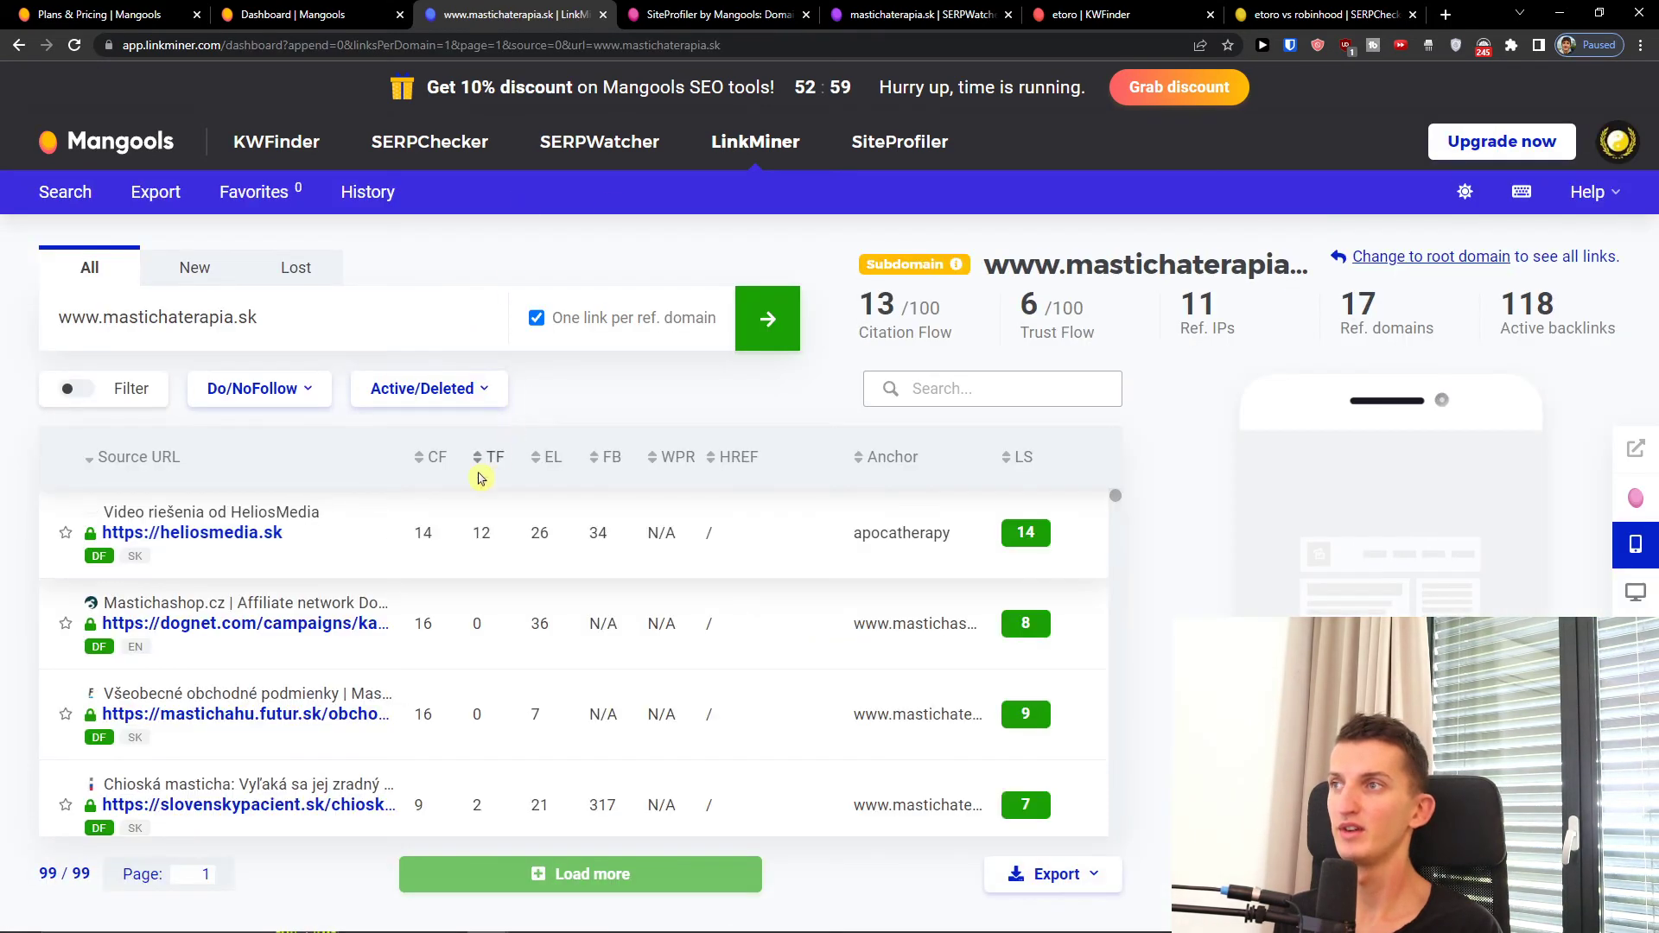
{"action": "scroll", "coordinate": [352, 558], "scroll_direction": "down", "scroll_amount": 1}
{"action": "scroll", "coordinate": [350, 557], "scroll_direction": "up", "scroll_amount": 1}
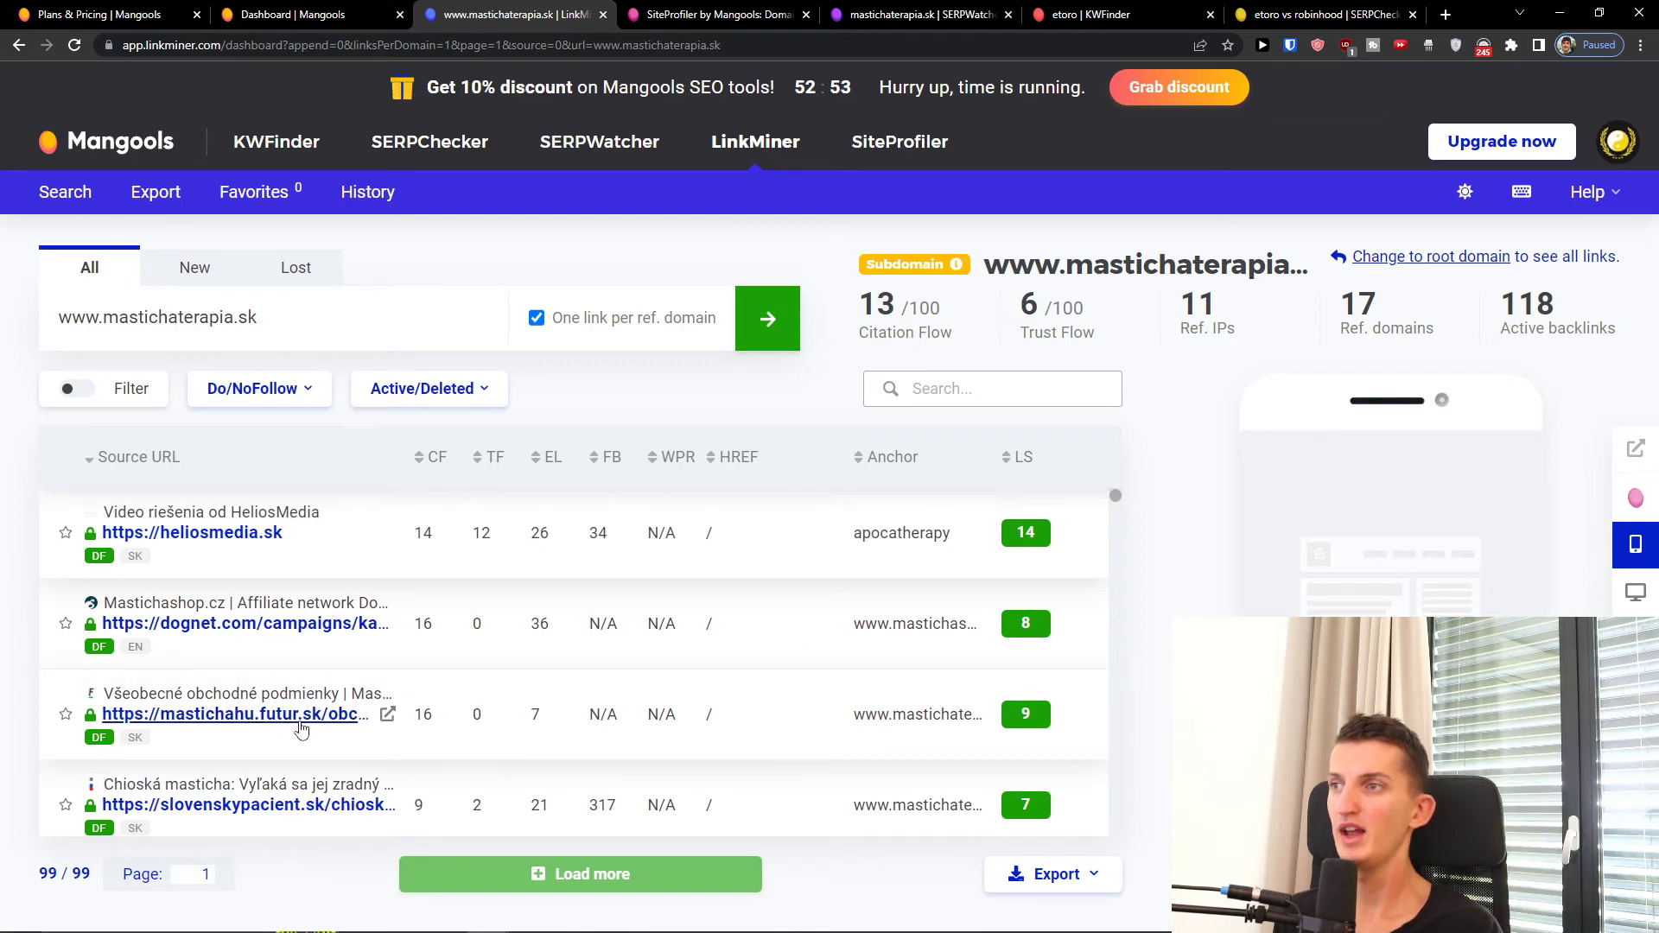
{"action": "scroll", "coordinate": [269, 650], "scroll_direction": "down", "scroll_amount": 8}
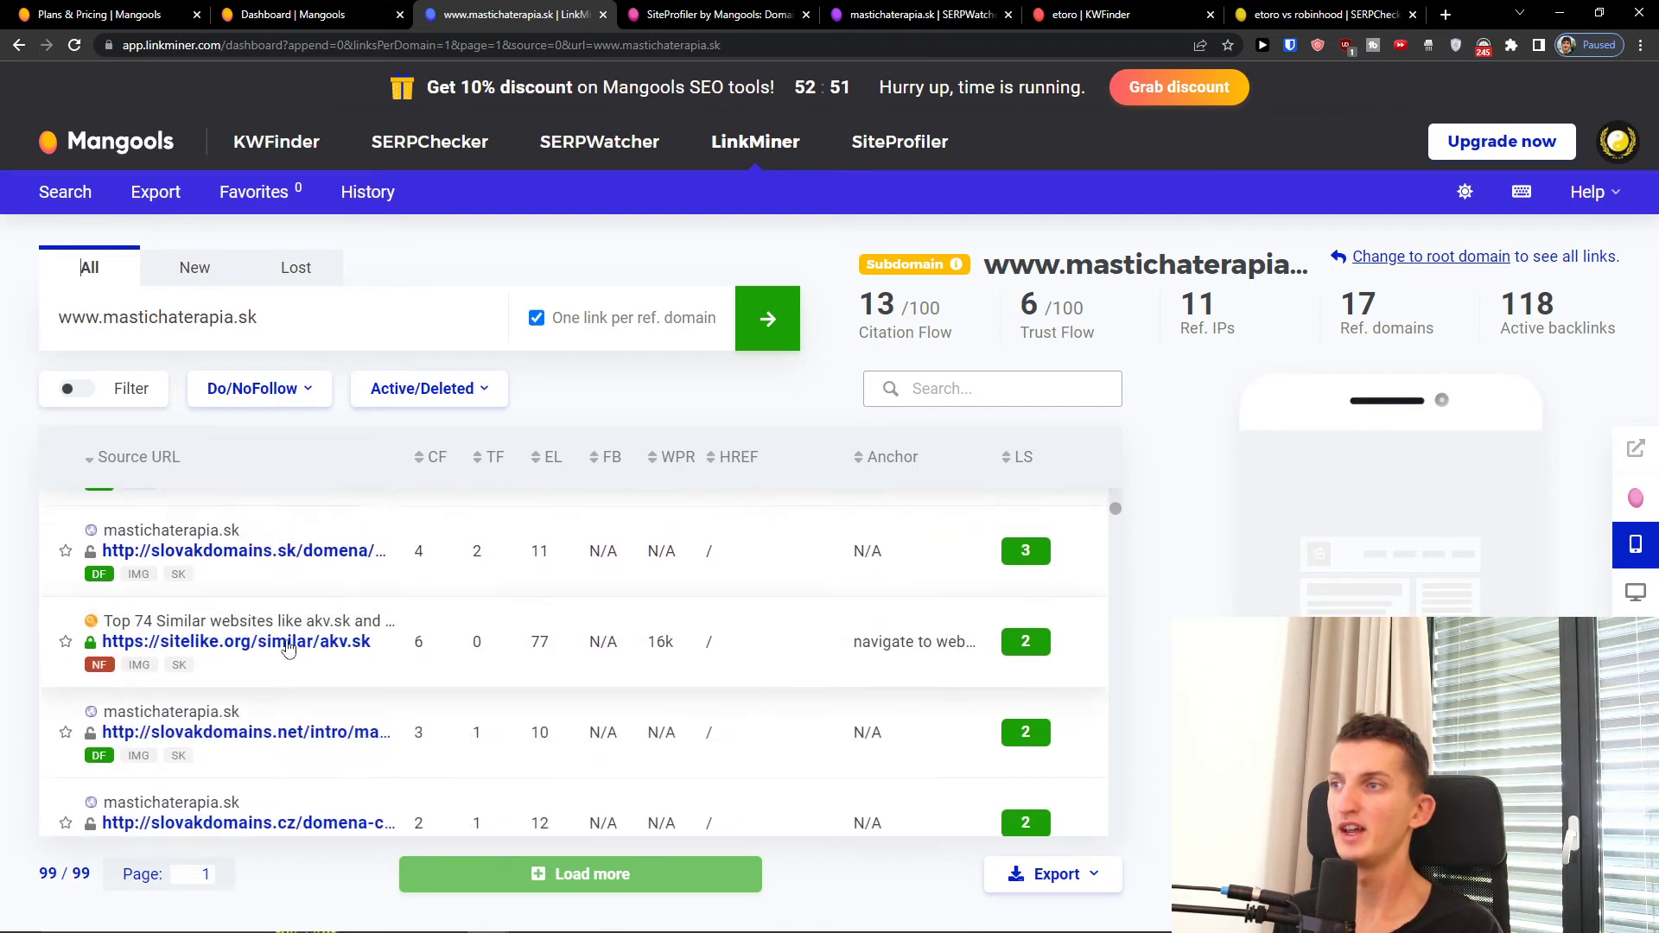
{"action": "scroll", "coordinate": [291, 648], "scroll_direction": "down", "scroll_amount": 5}
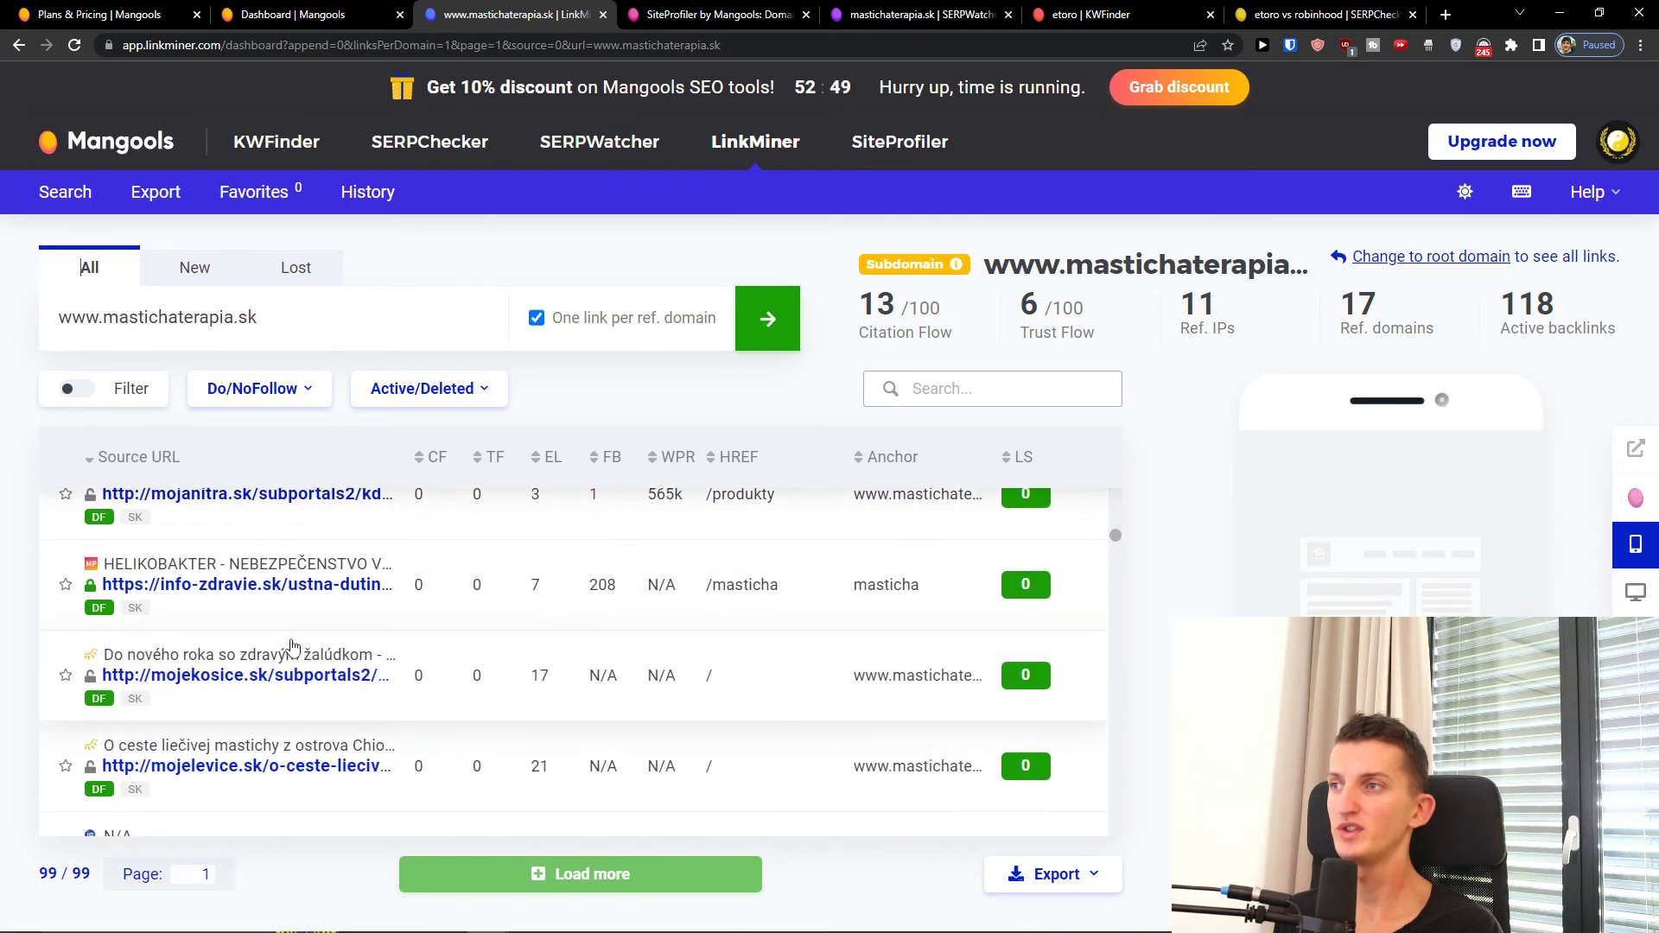
{"action": "scroll", "coordinate": [292, 605], "scroll_direction": "up", "scroll_amount": 5}
{"action": "triple_click", "coordinate": [257, 320]}
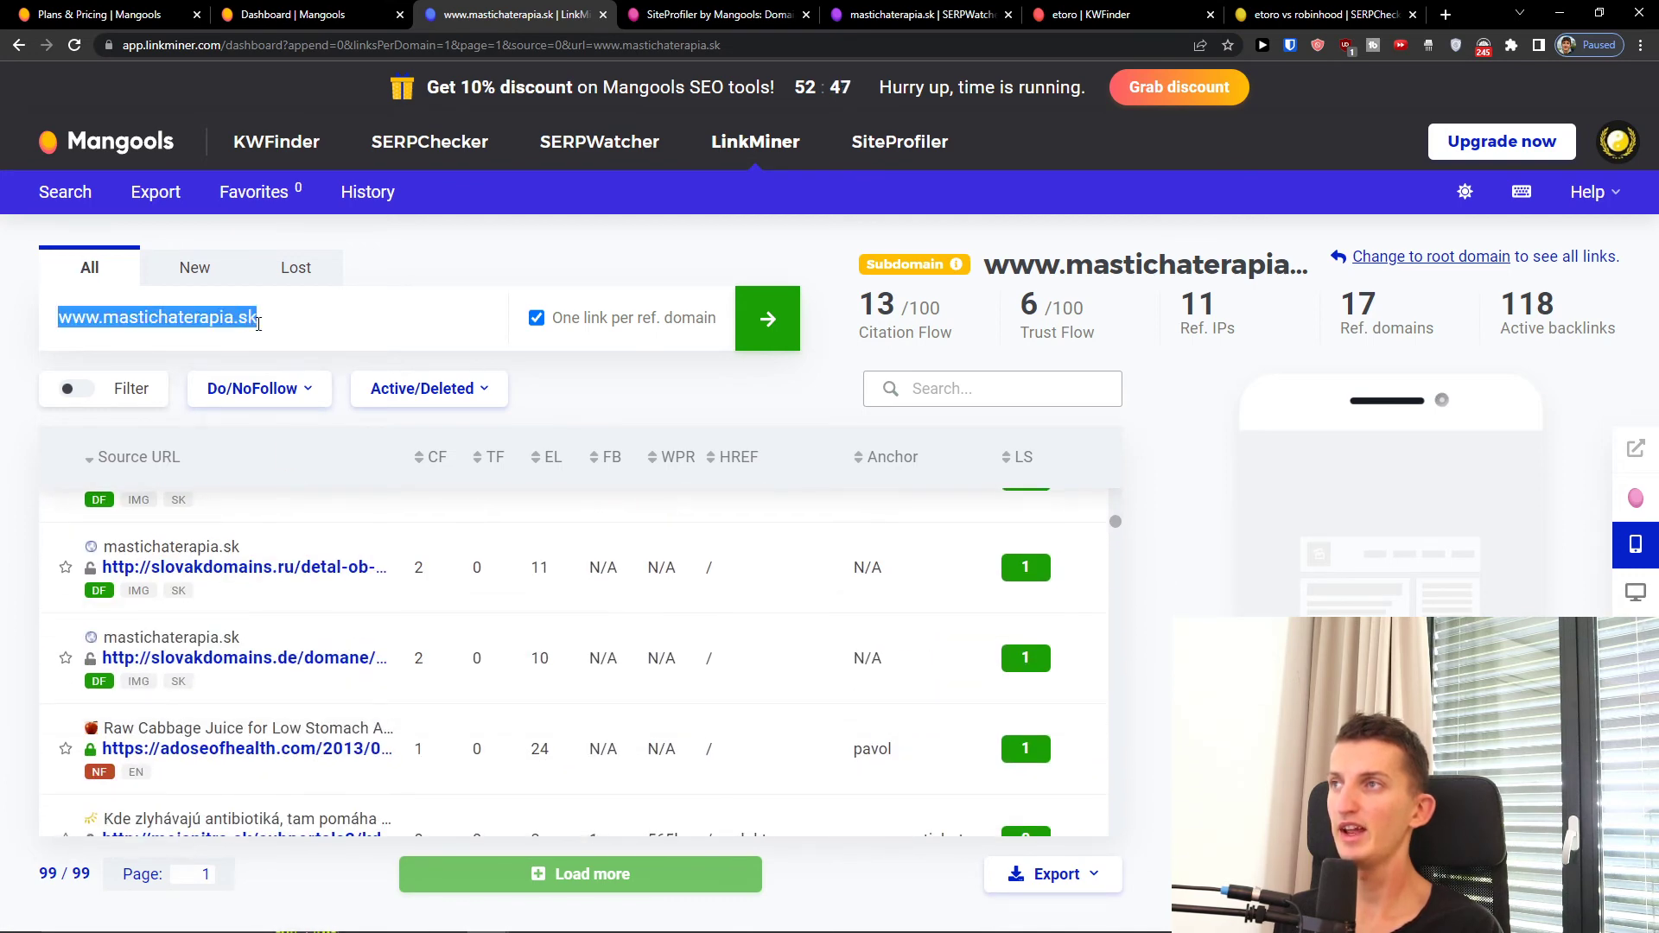
{"action": "type", "text": "www"}
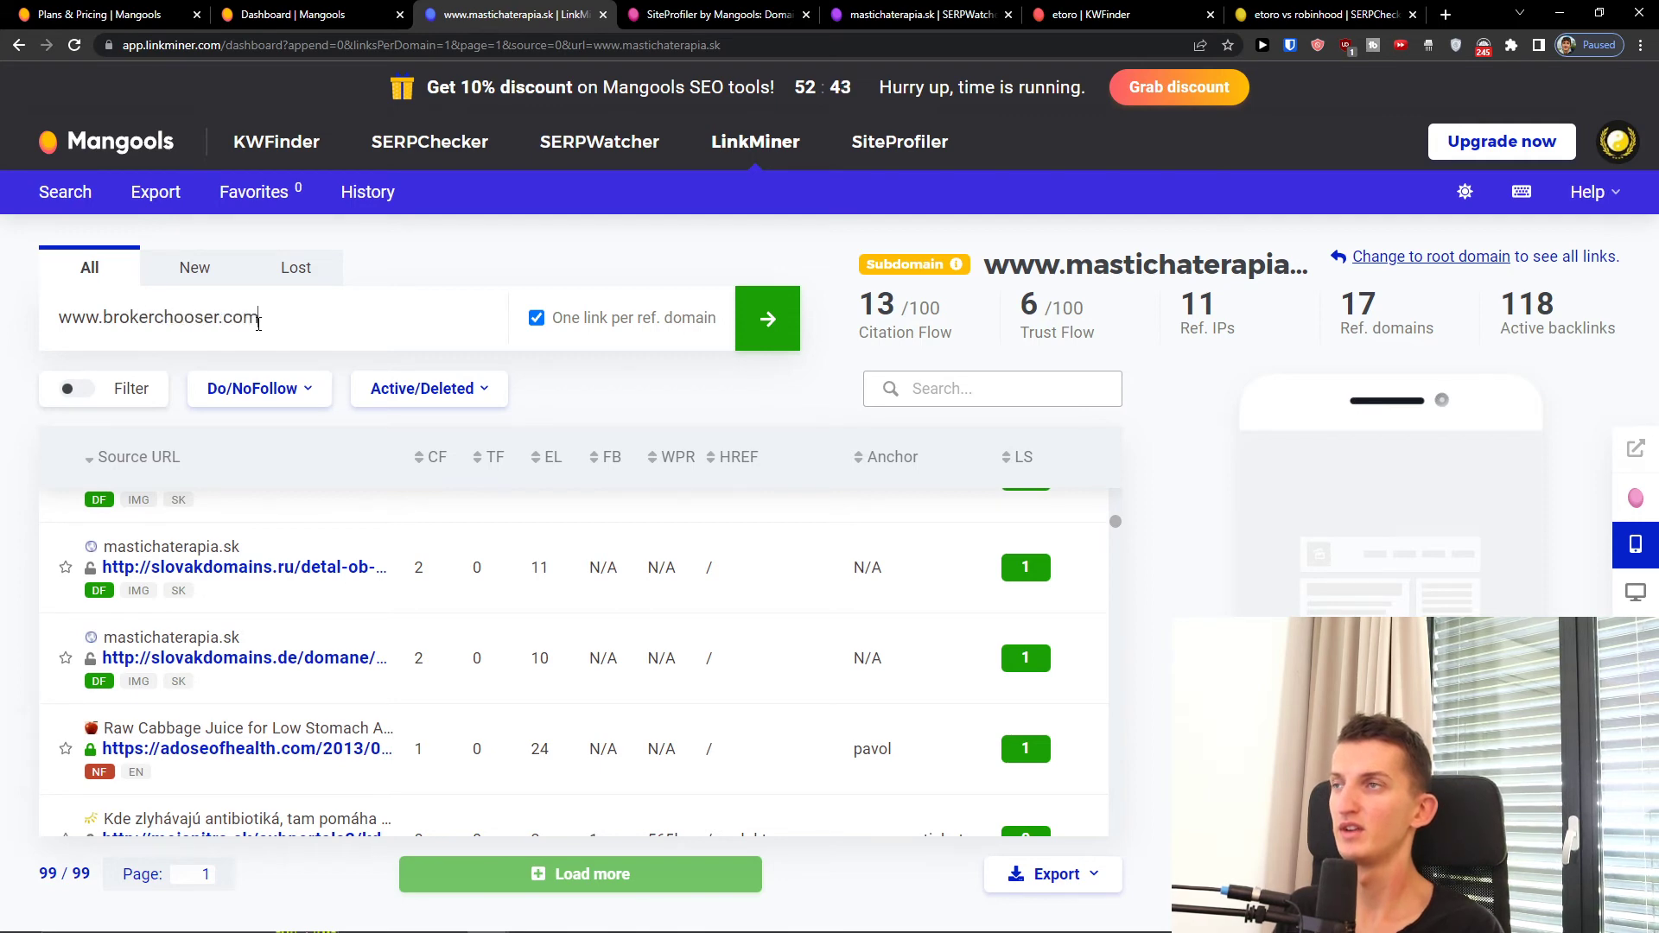
{"action": "type", "text": ".brokerchooser.com"}
{"action": "key", "text": "Return"}
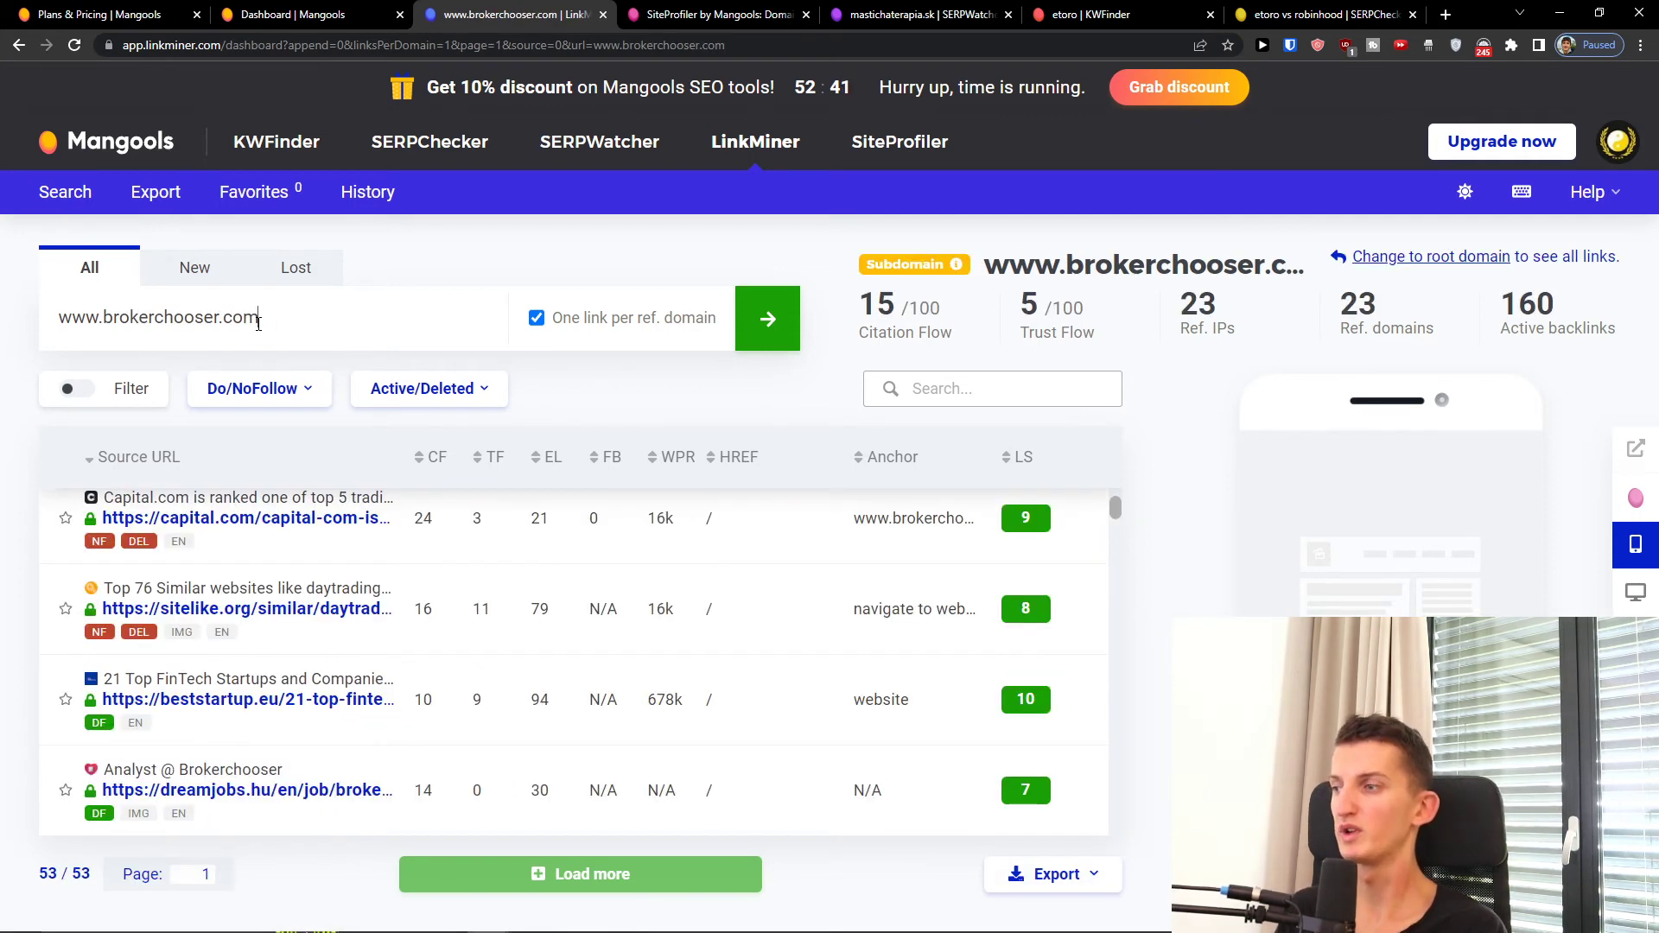
{"action": "scroll", "coordinate": [376, 660], "scroll_direction": "up", "scroll_amount": 1}
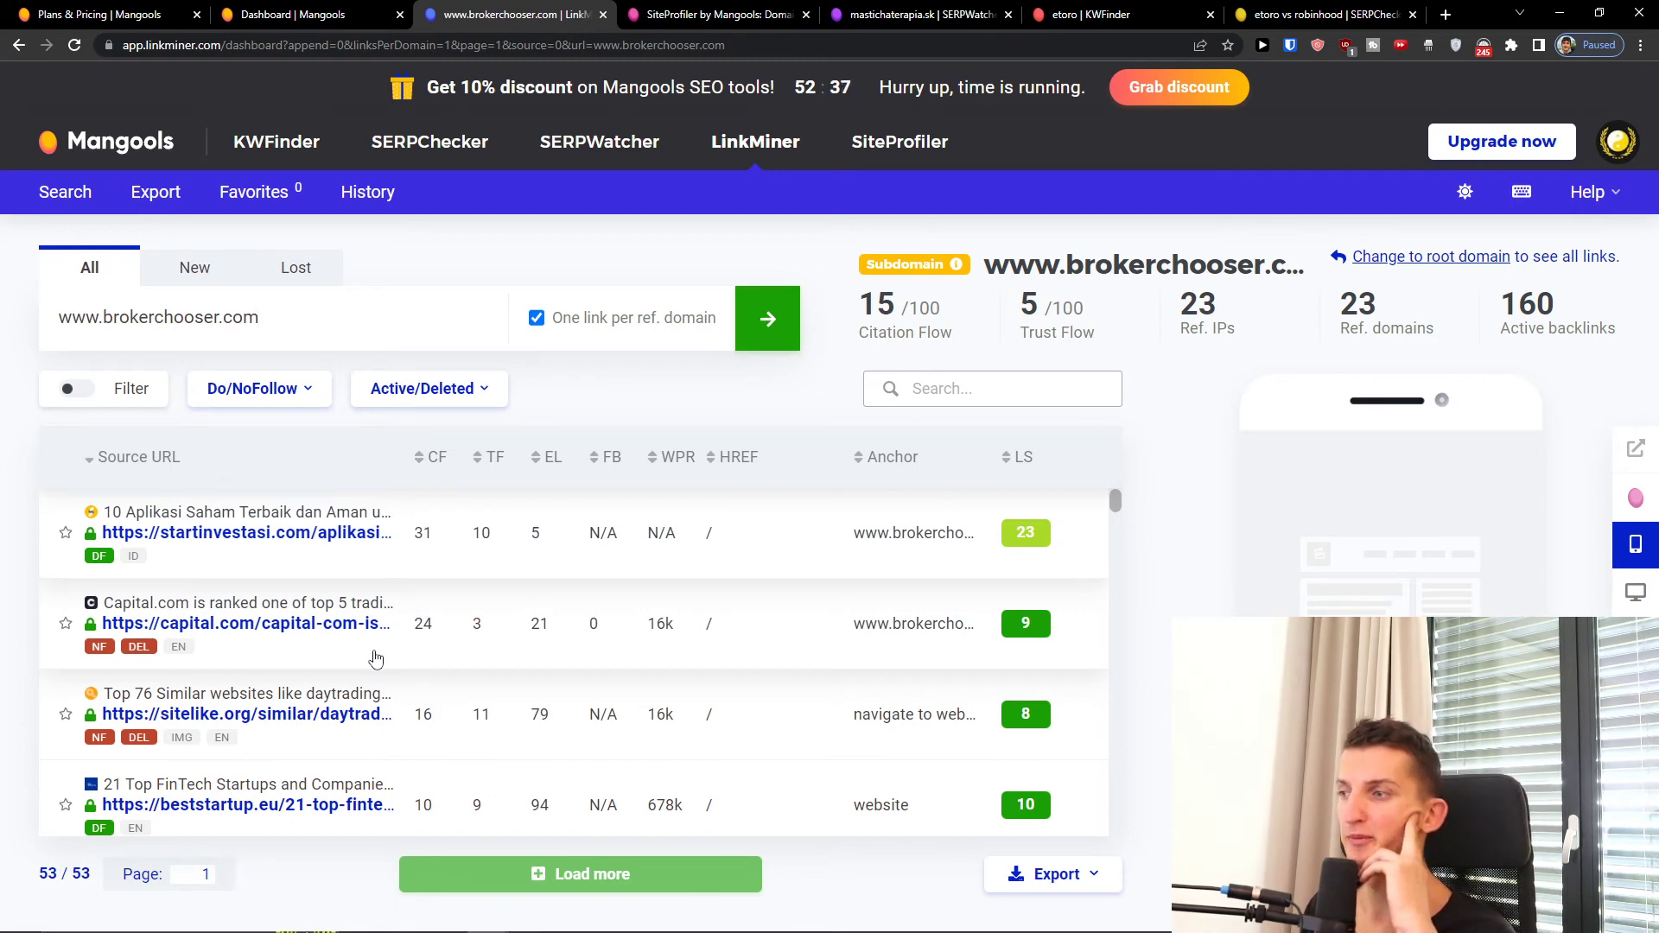
{"action": "scroll", "coordinate": [376, 659], "scroll_direction": "down", "scroll_amount": 4}
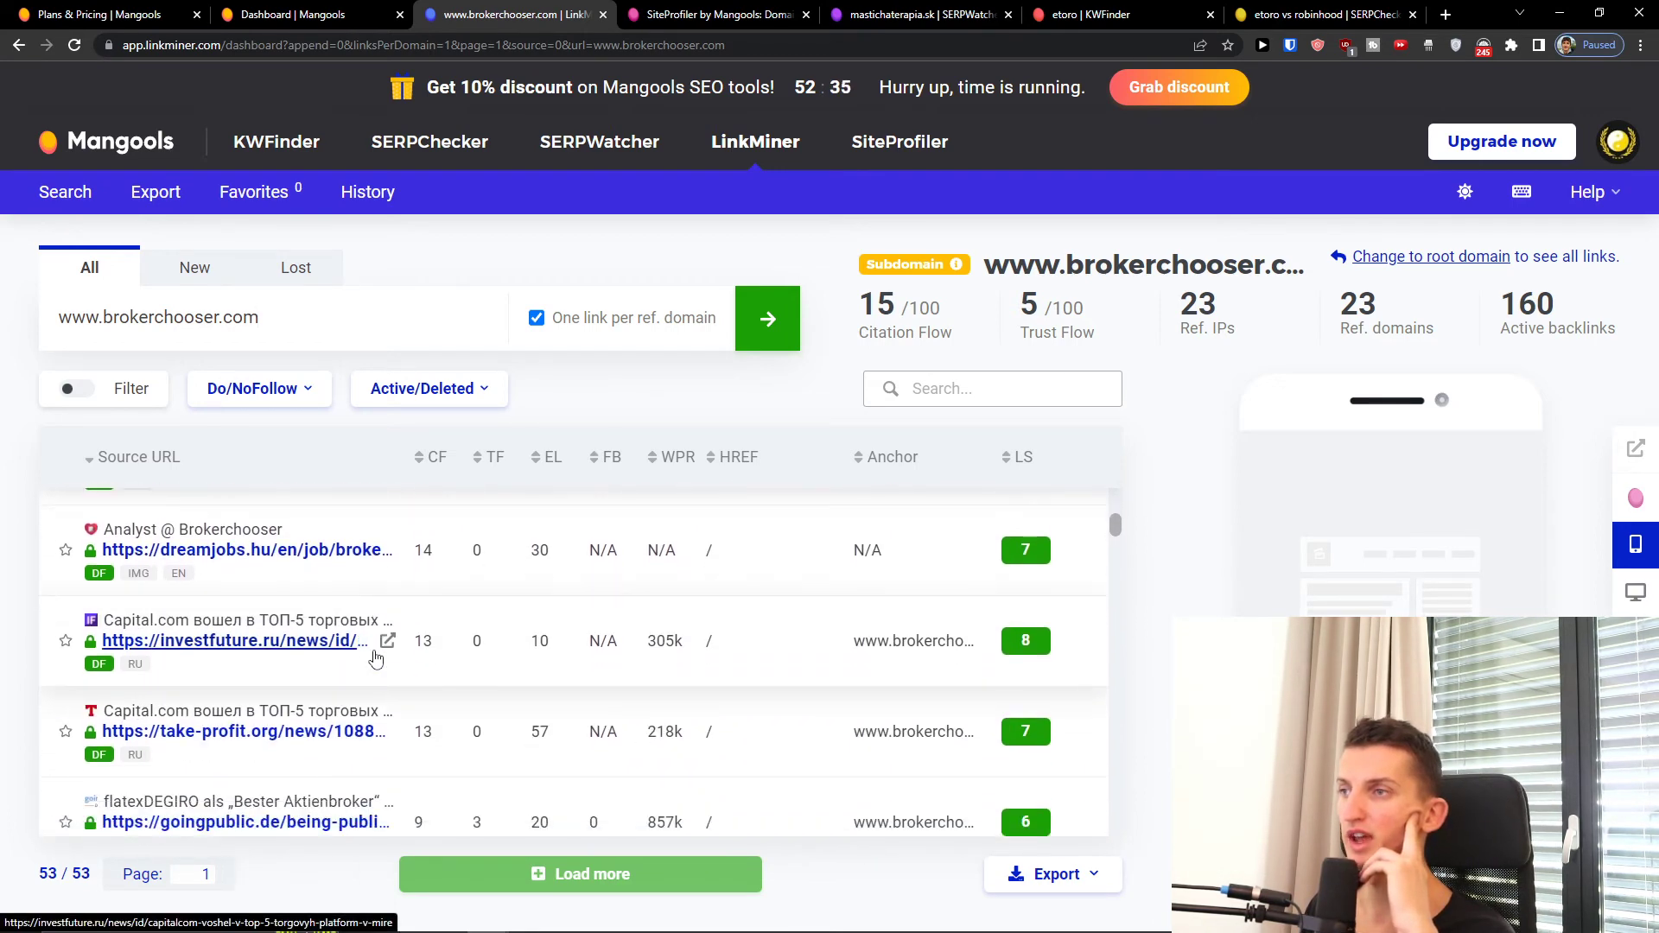
Step: Scroll the brokerchooser.com backlinks table to the bottom and back to the top
{"action": "scroll", "coordinate": [404, 640], "scroll_direction": "down", "scroll_amount": 3}
{"action": "scroll", "coordinate": [404, 622], "scroll_direction": "down", "scroll_amount": 2}
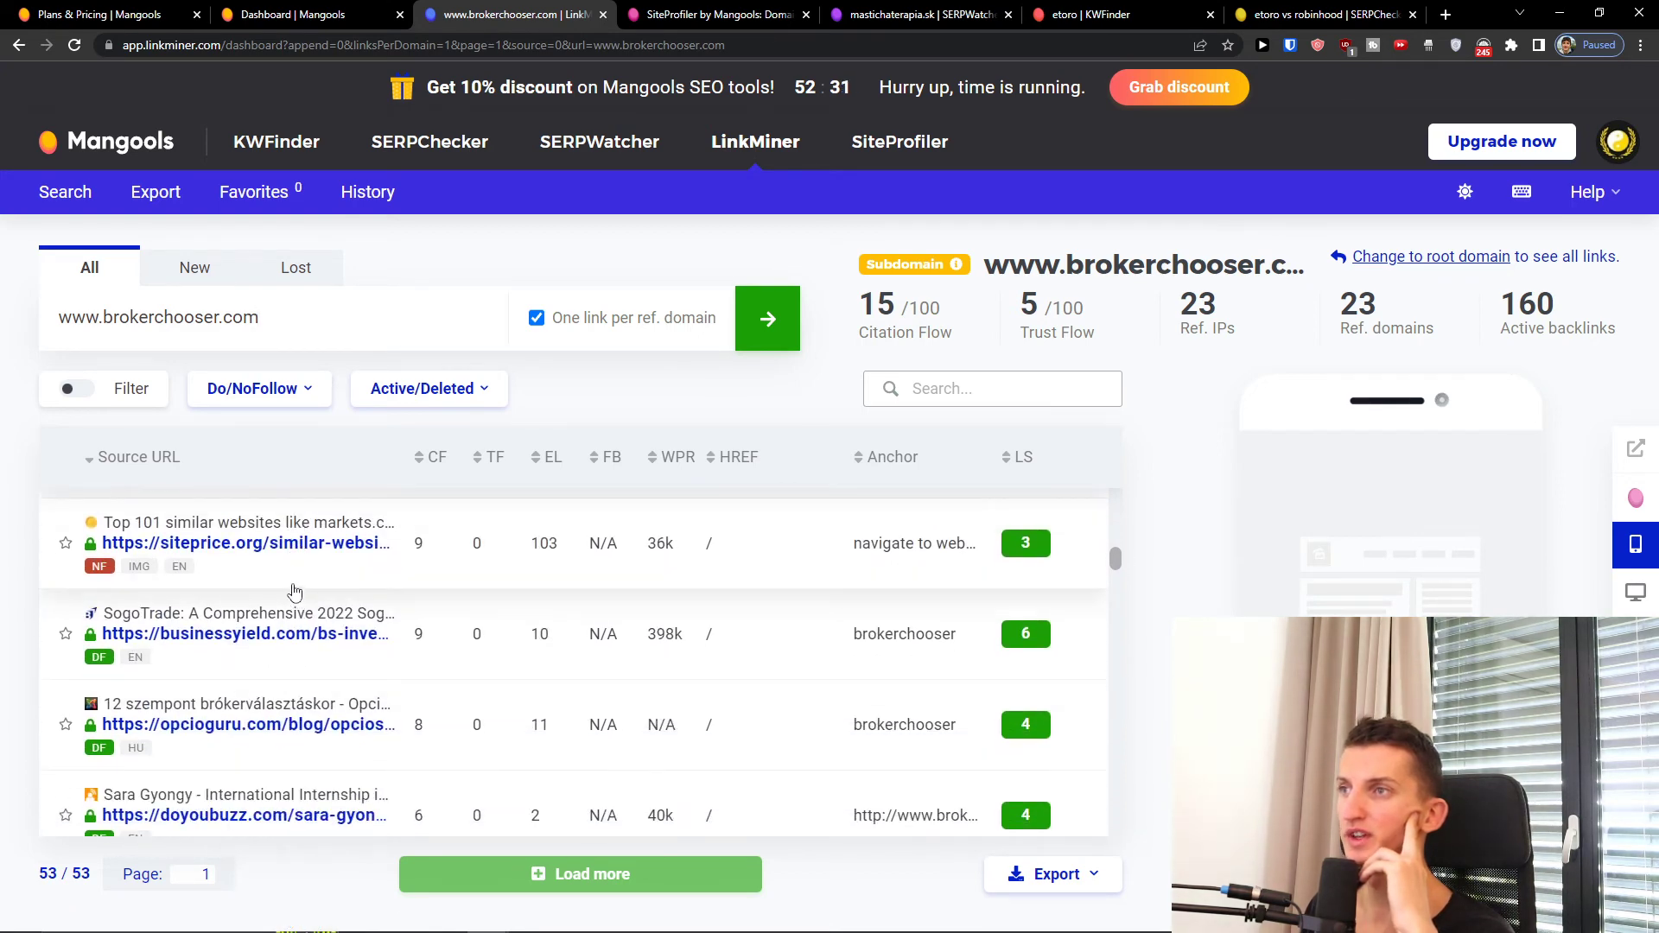
{"action": "scroll", "coordinate": [294, 592], "scroll_direction": "down", "scroll_amount": 5}
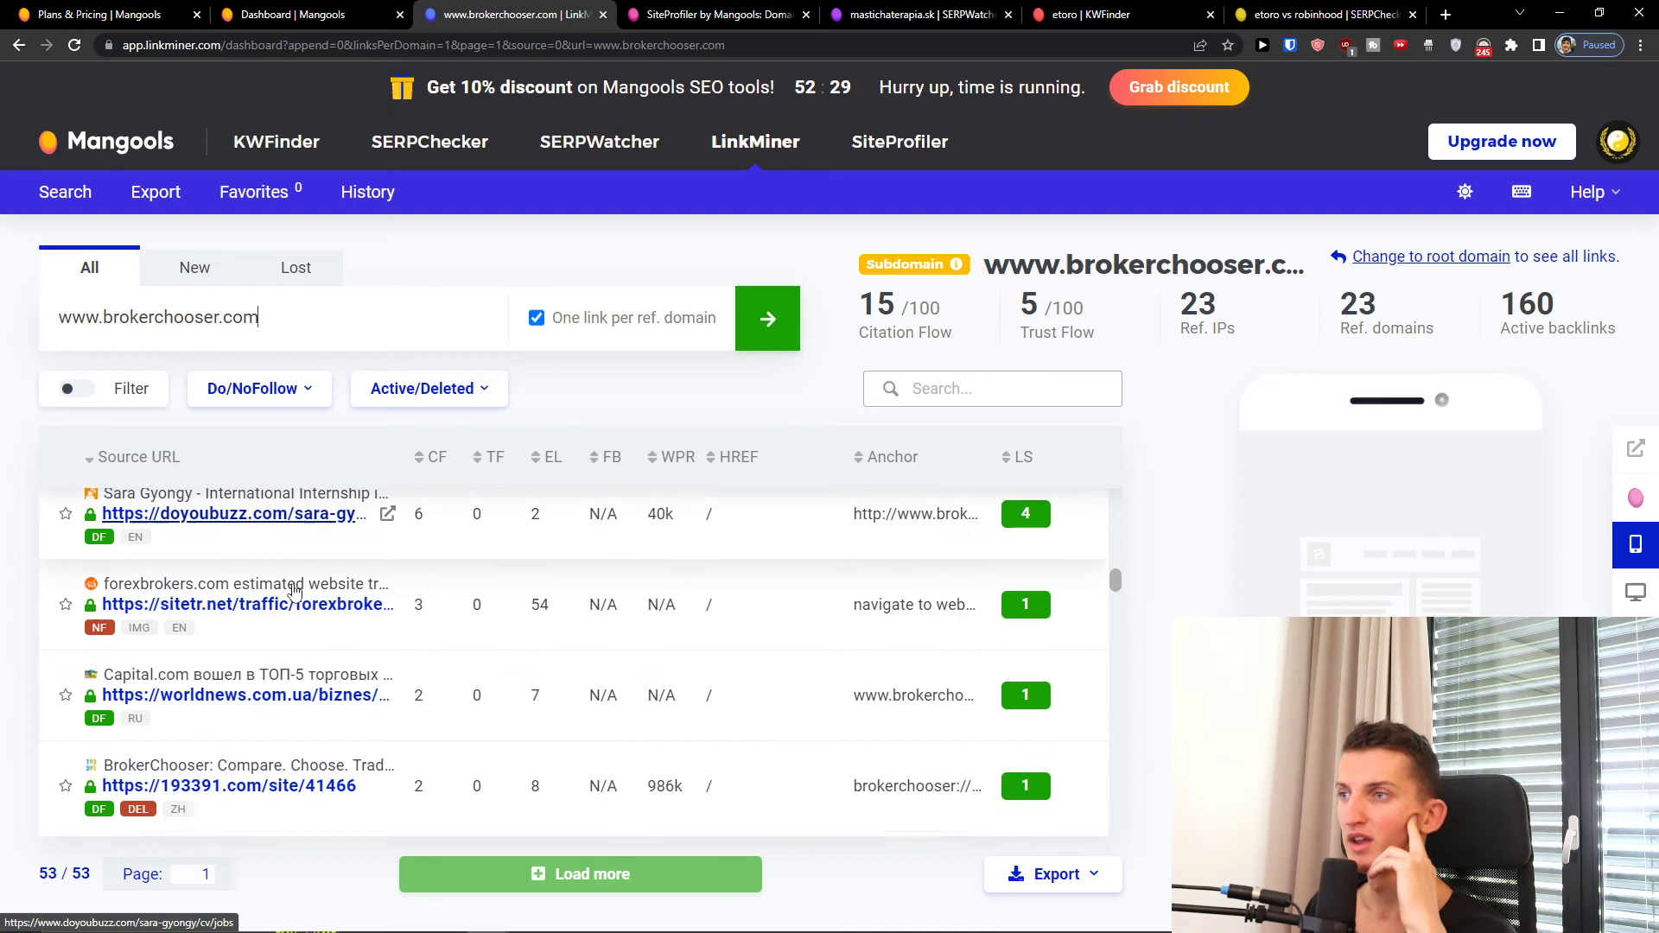
{"action": "scroll", "coordinate": [294, 592], "scroll_direction": "down", "scroll_amount": 6}
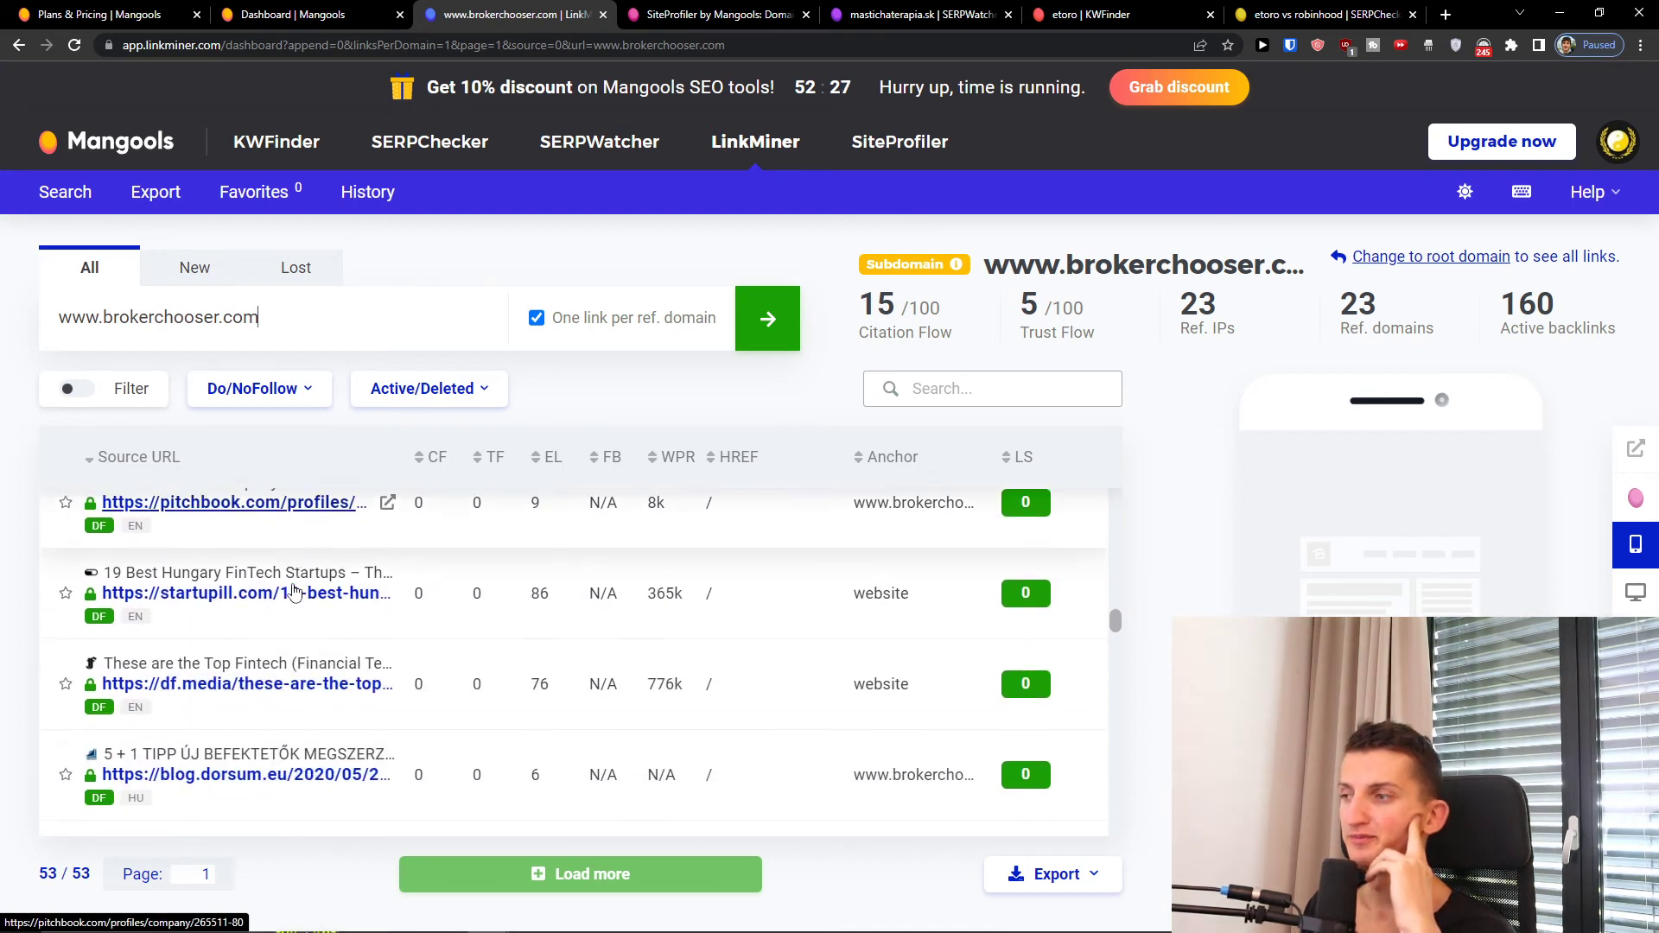
{"action": "scroll", "coordinate": [294, 592], "scroll_direction": "down", "scroll_amount": 4}
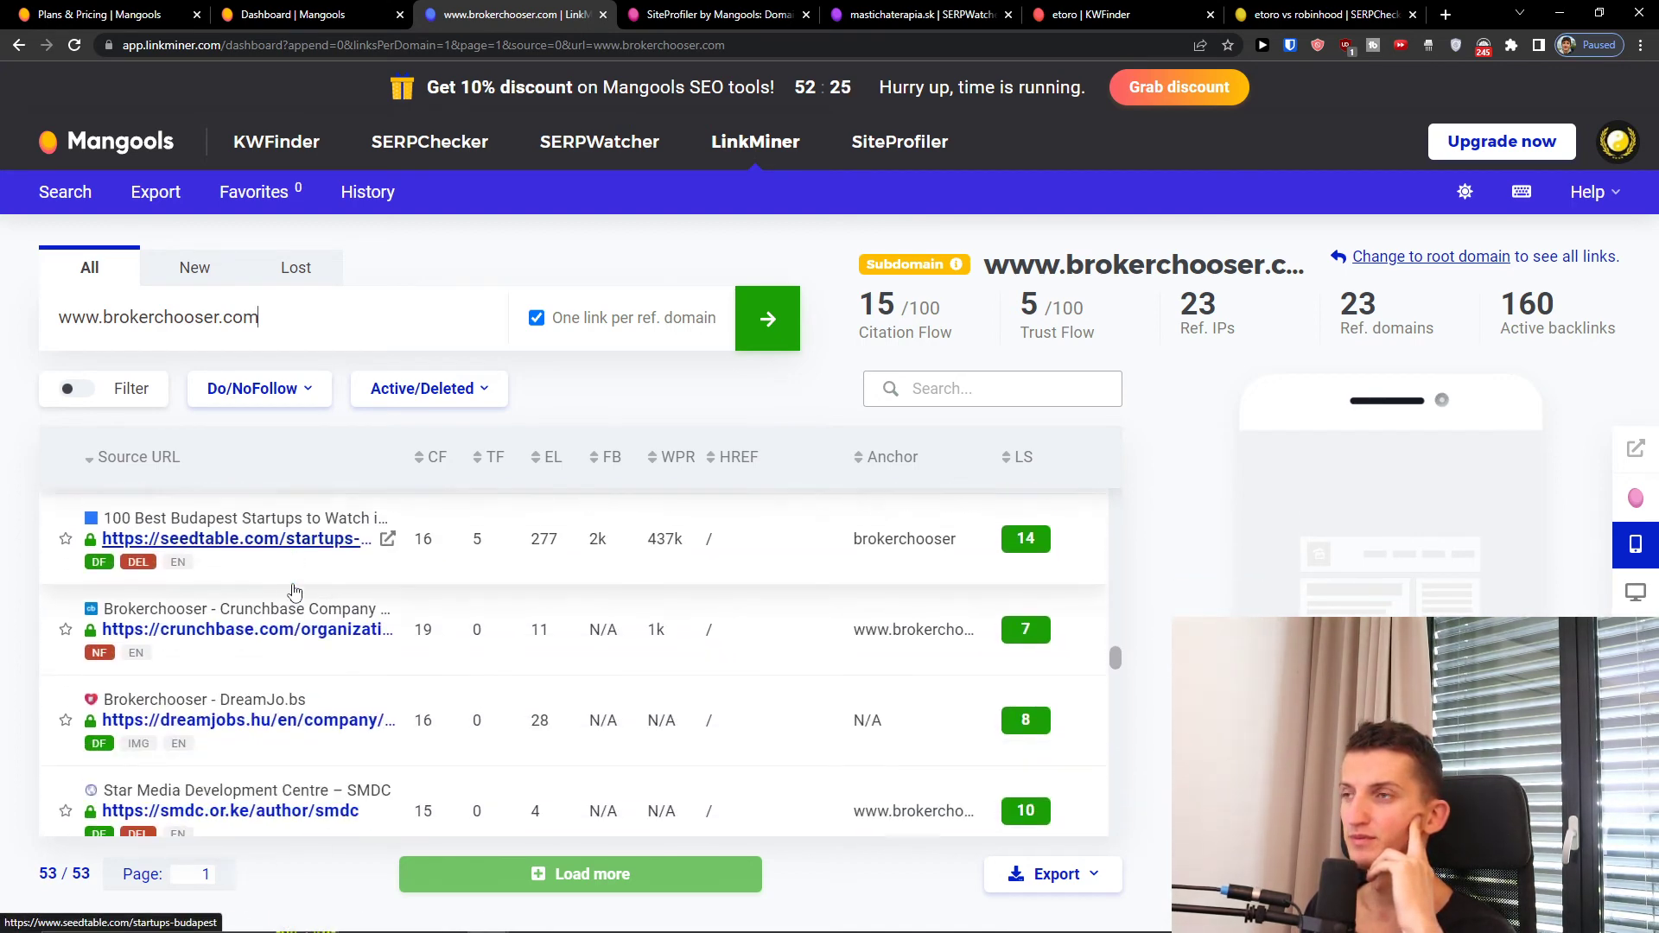
{"action": "scroll", "coordinate": [294, 592], "scroll_direction": "down", "scroll_amount": 6}
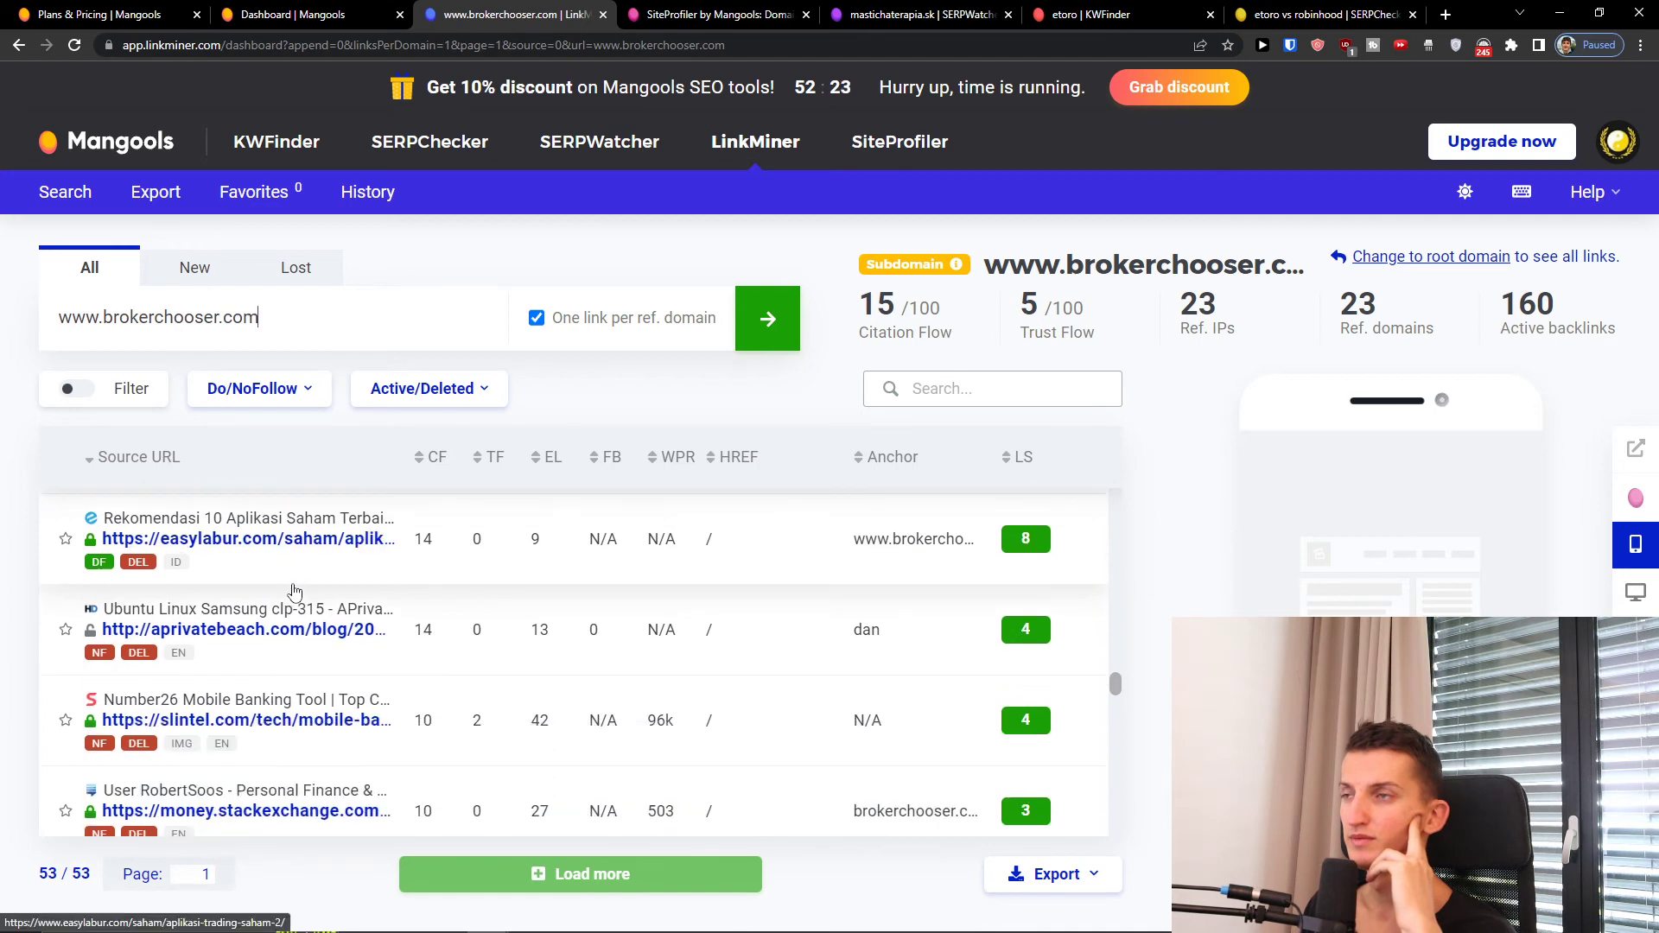
{"action": "scroll", "coordinate": [294, 592], "scroll_direction": "down", "scroll_amount": 4}
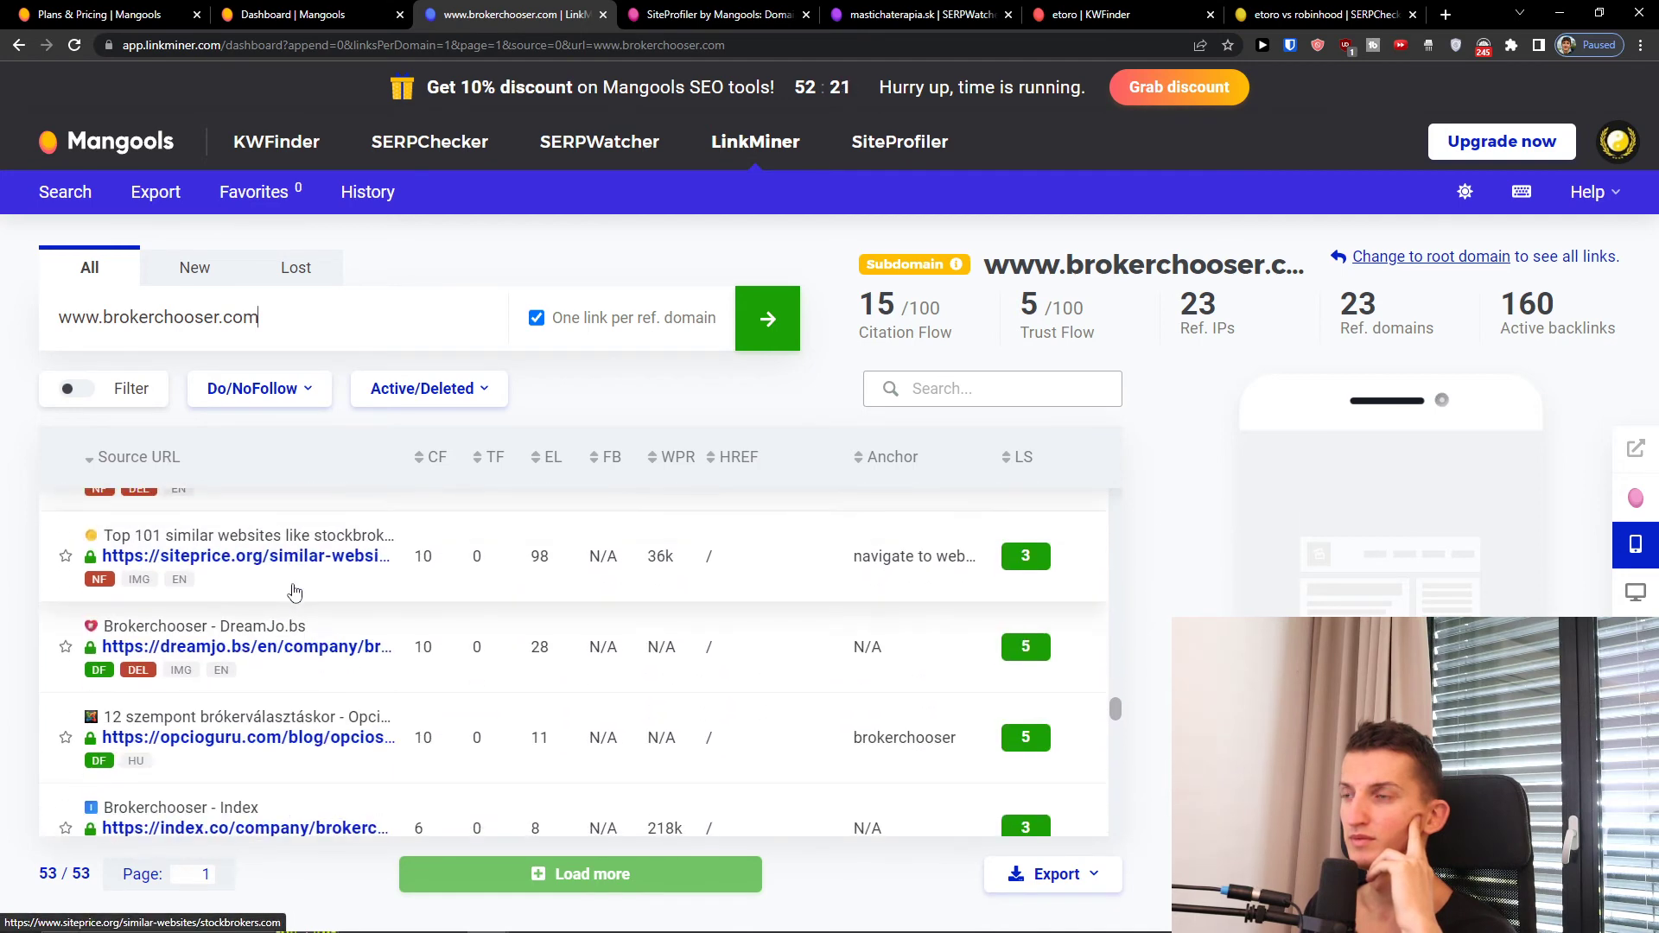
{"action": "scroll", "coordinate": [294, 592], "scroll_direction": "down", "scroll_amount": 10}
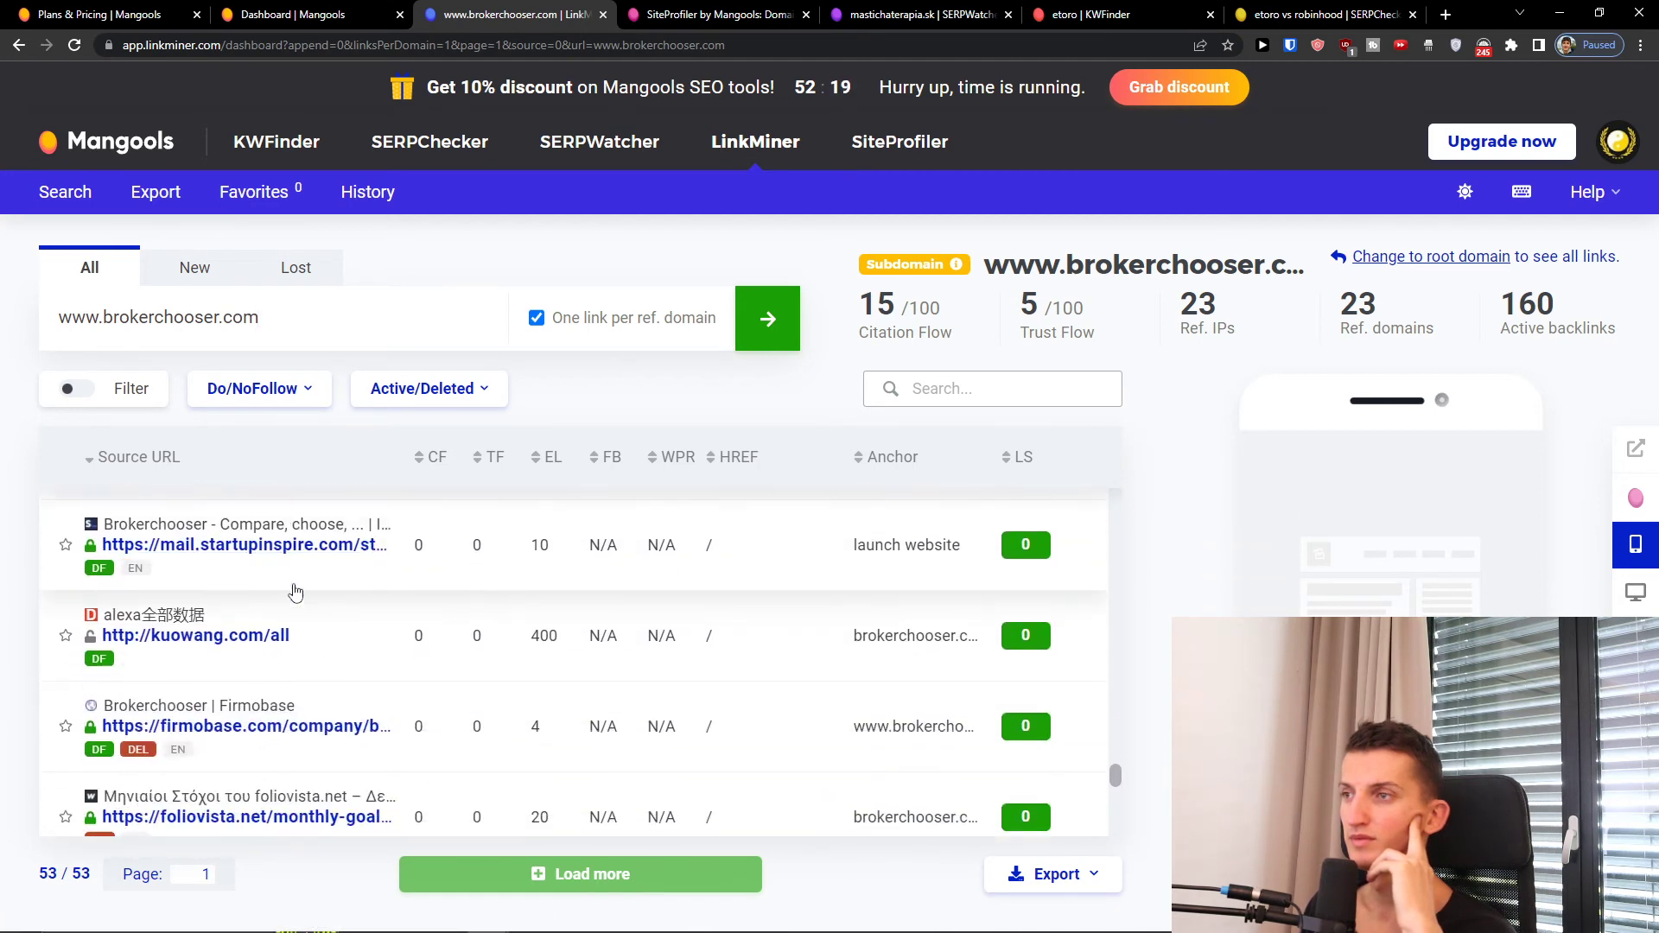
{"action": "scroll", "coordinate": [293, 592], "scroll_direction": "up", "scroll_amount": 20}
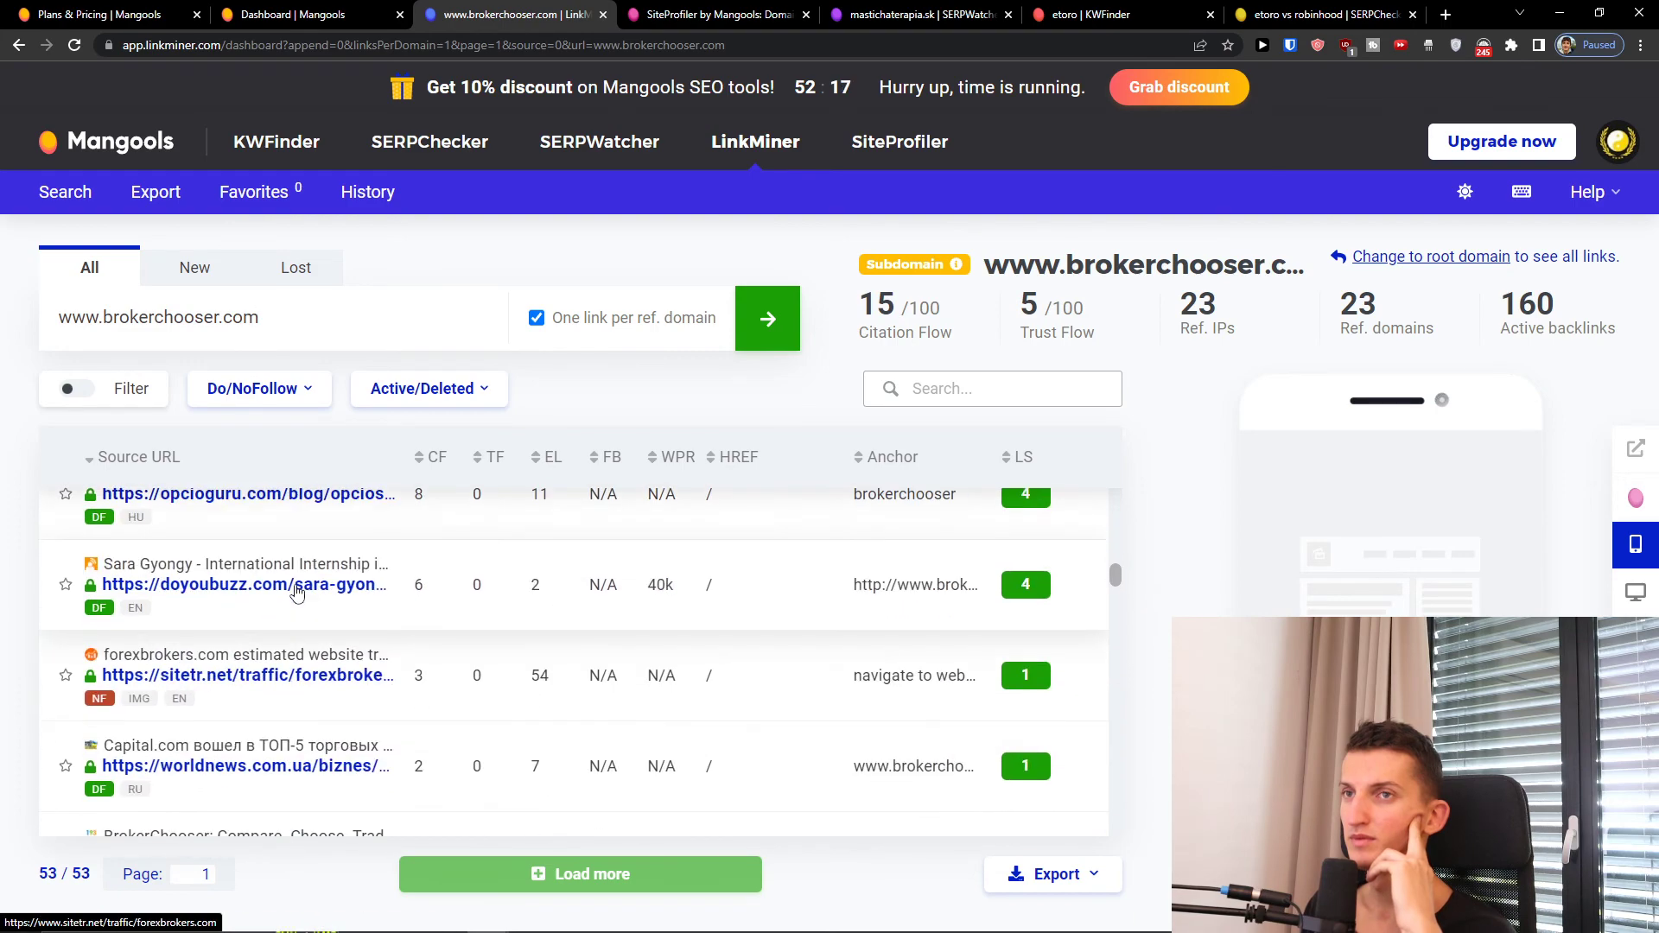
{"action": "scroll", "coordinate": [298, 592], "scroll_direction": "down", "scroll_amount": 20}
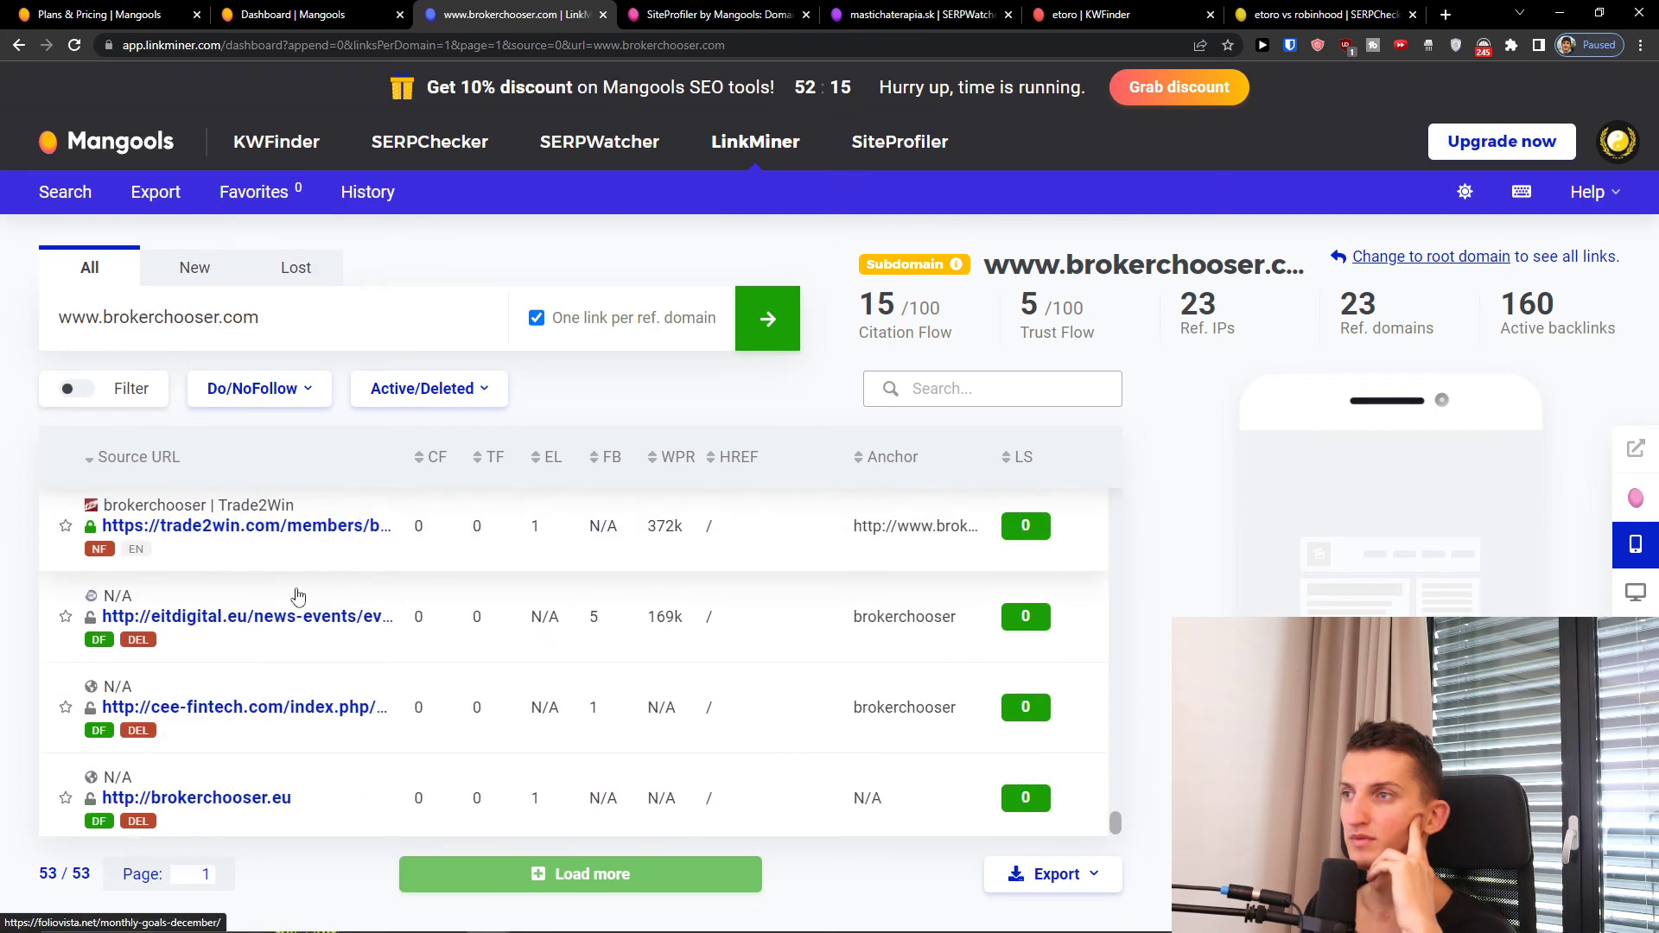
{"action": "scroll", "coordinate": [298, 597], "scroll_direction": "up", "scroll_amount": 20}
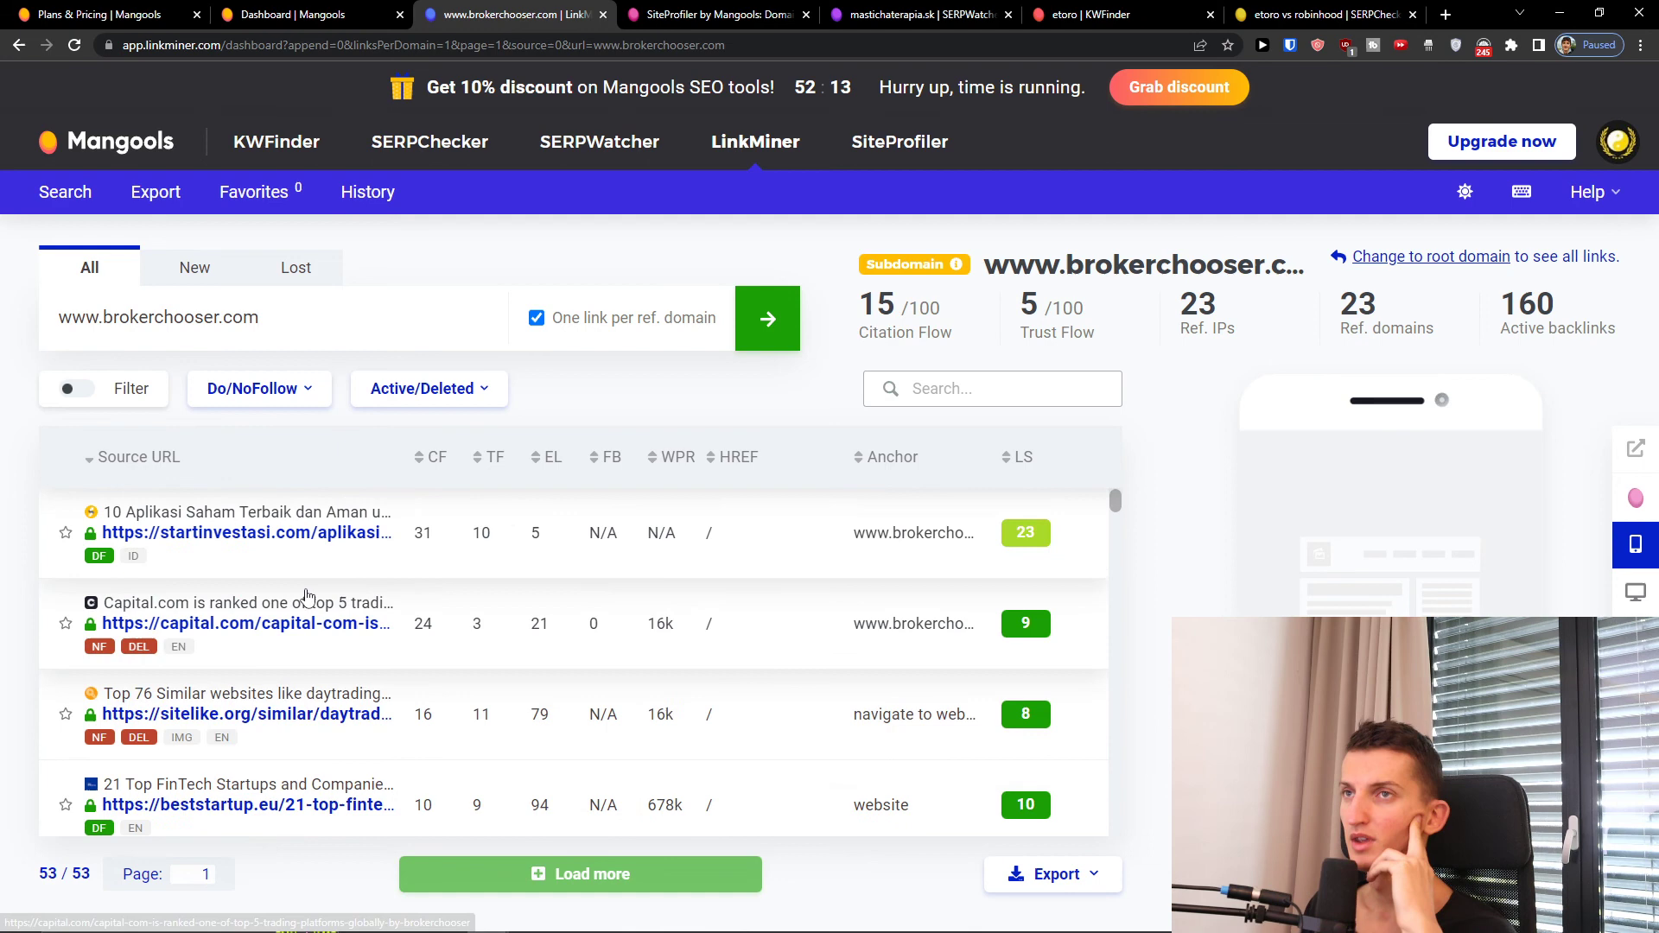
Step: Toggle between the New and All backlink views and point out the Trust Flow label
{"action": "left_click", "coordinate": [206, 274]}
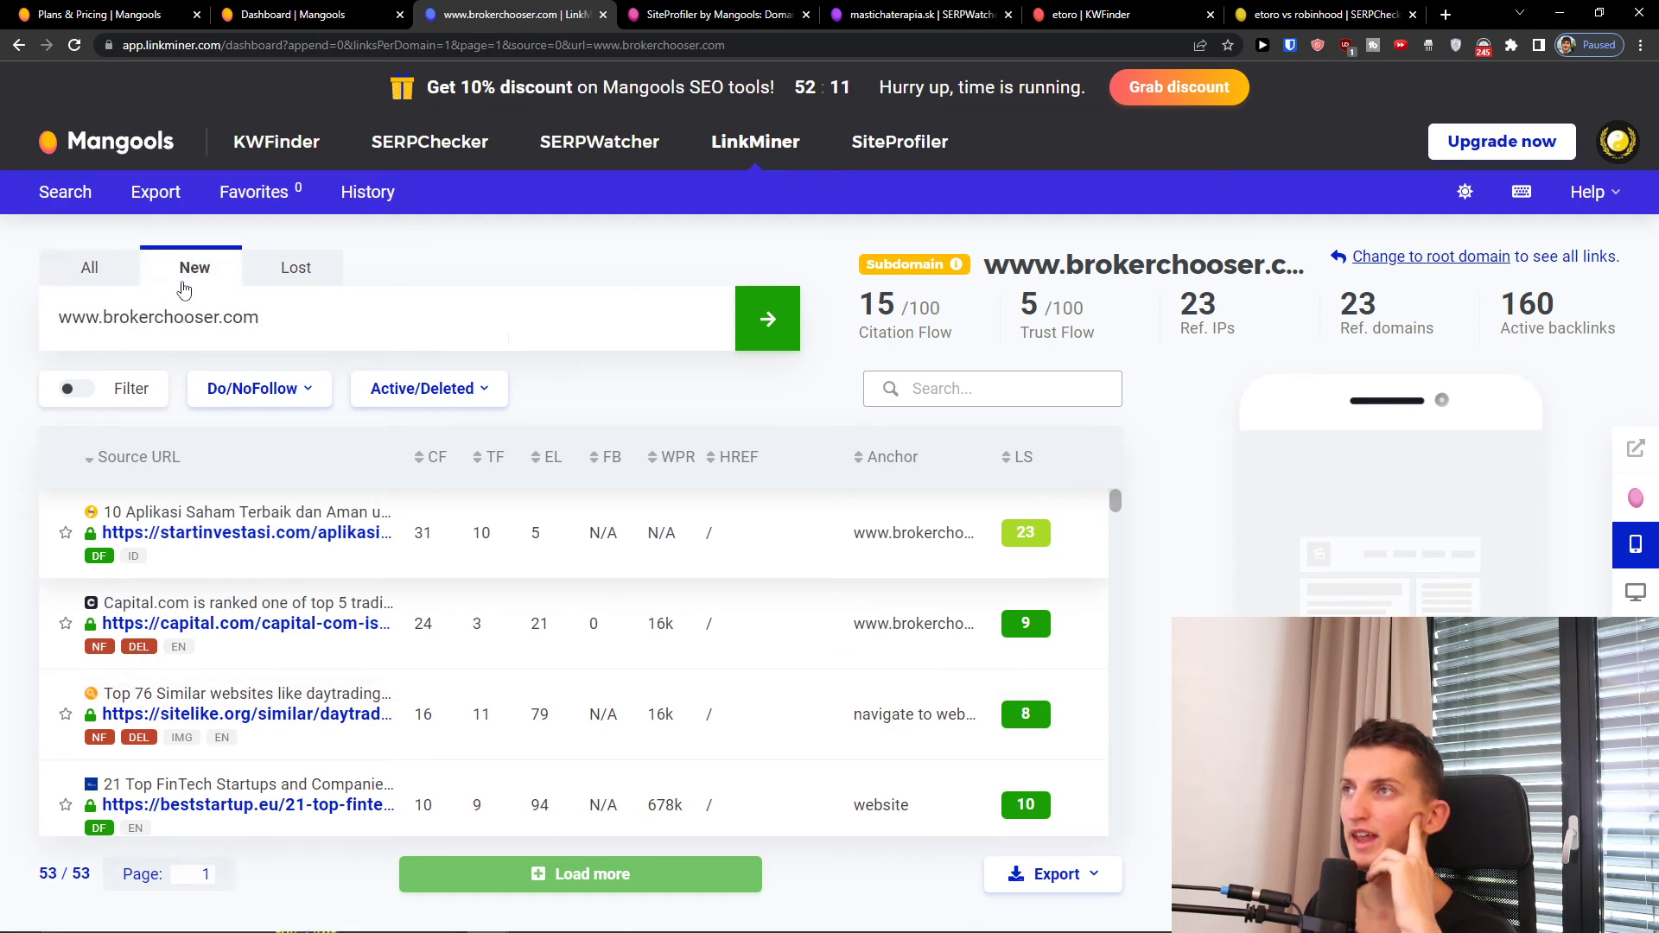
{"action": "left_click", "coordinate": [100, 275]}
{"action": "left_click", "coordinate": [194, 271]}
{"action": "left_click", "coordinate": [93, 271]}
{"action": "scroll", "coordinate": [860, 689], "scroll_direction": "down", "scroll_amount": 1}
{"action": "scroll", "coordinate": [860, 688], "scroll_direction": "down", "scroll_amount": 3}
{"action": "scroll", "coordinate": [778, 717], "scroll_direction": "up", "scroll_amount": 4}
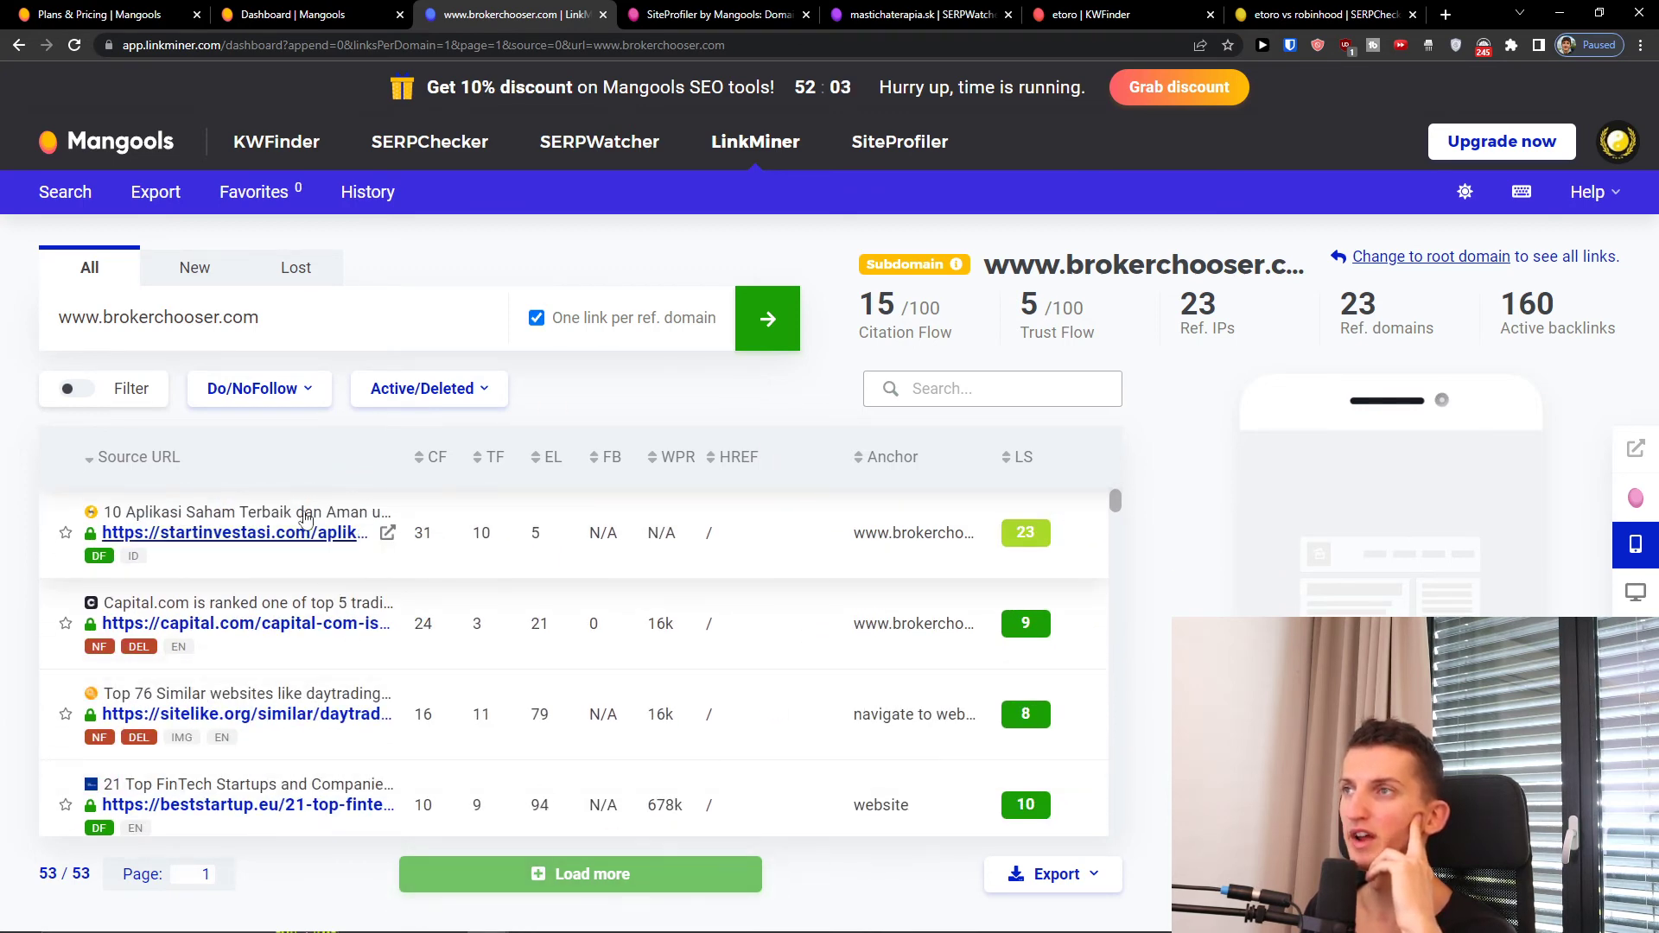
{"action": "left_click_drag", "start_coordinate": [1059, 327], "coordinate": [1198, 287]}
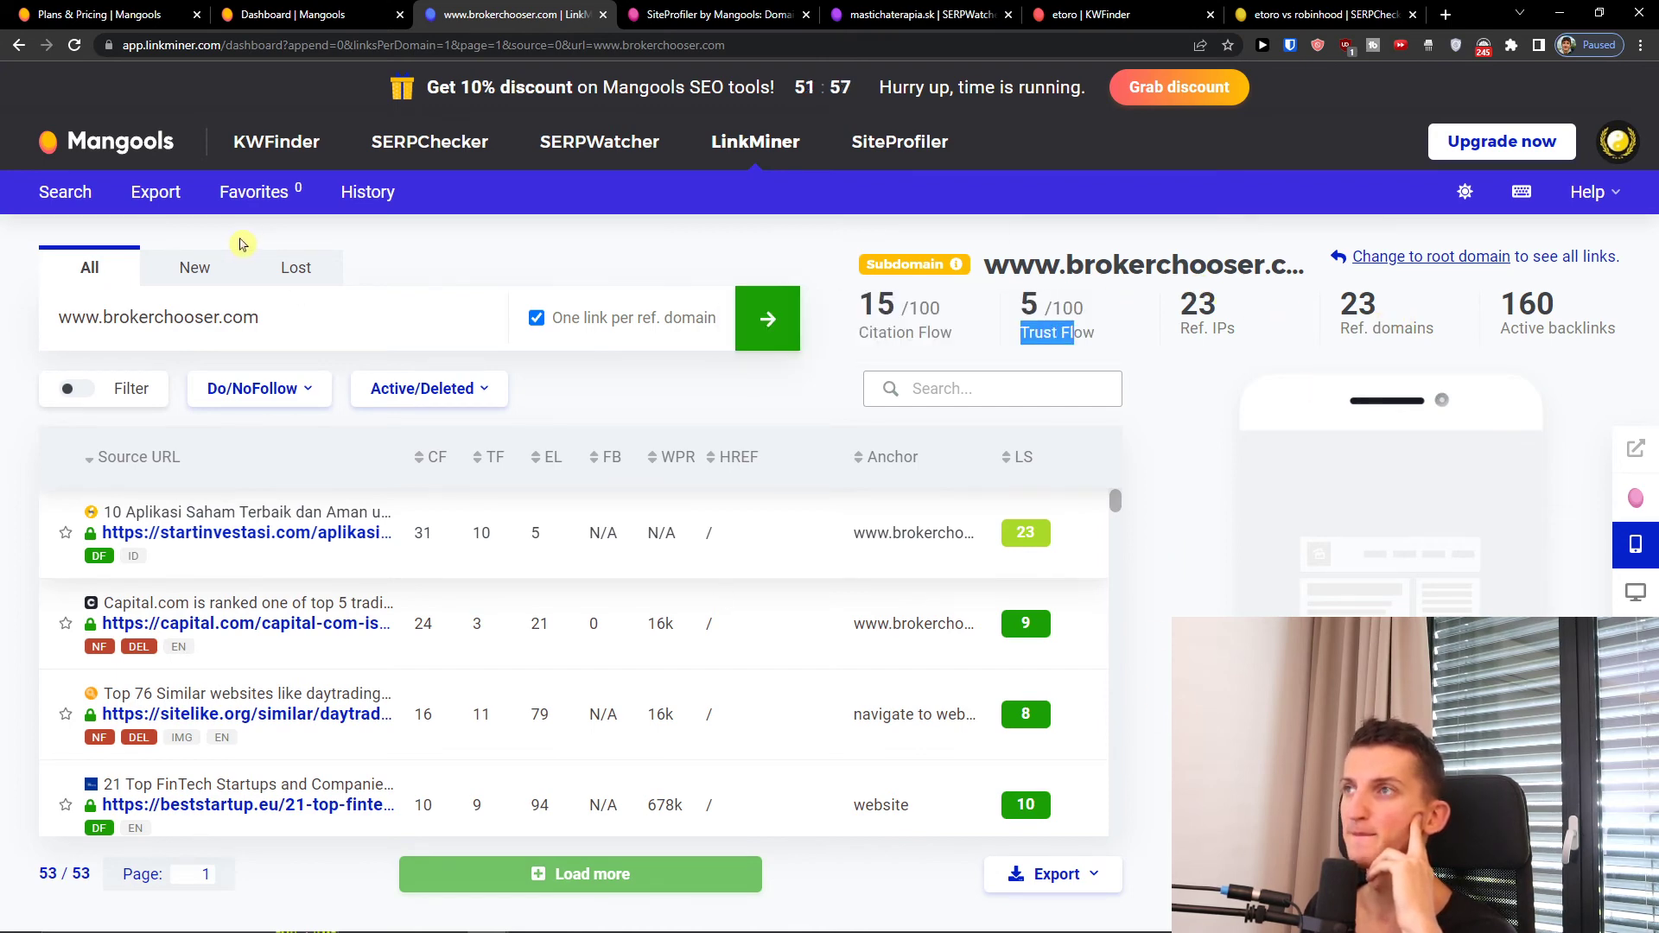
{"action": "left_click", "coordinate": [215, 273]}
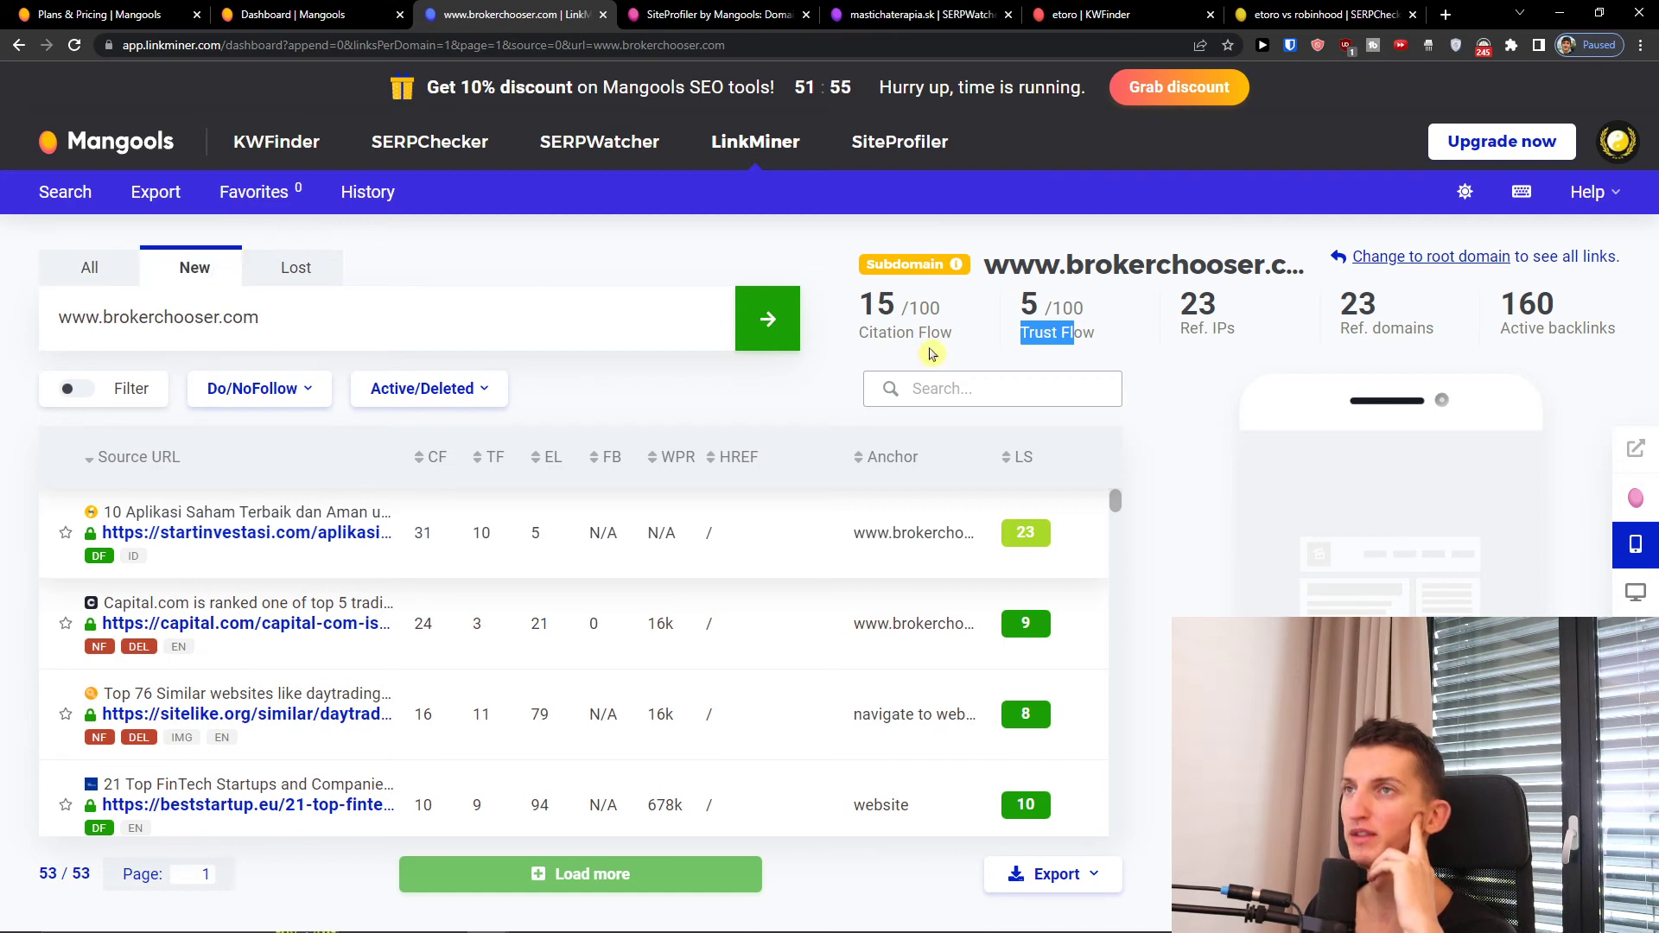
{"action": "left_click", "coordinate": [764, 320]}
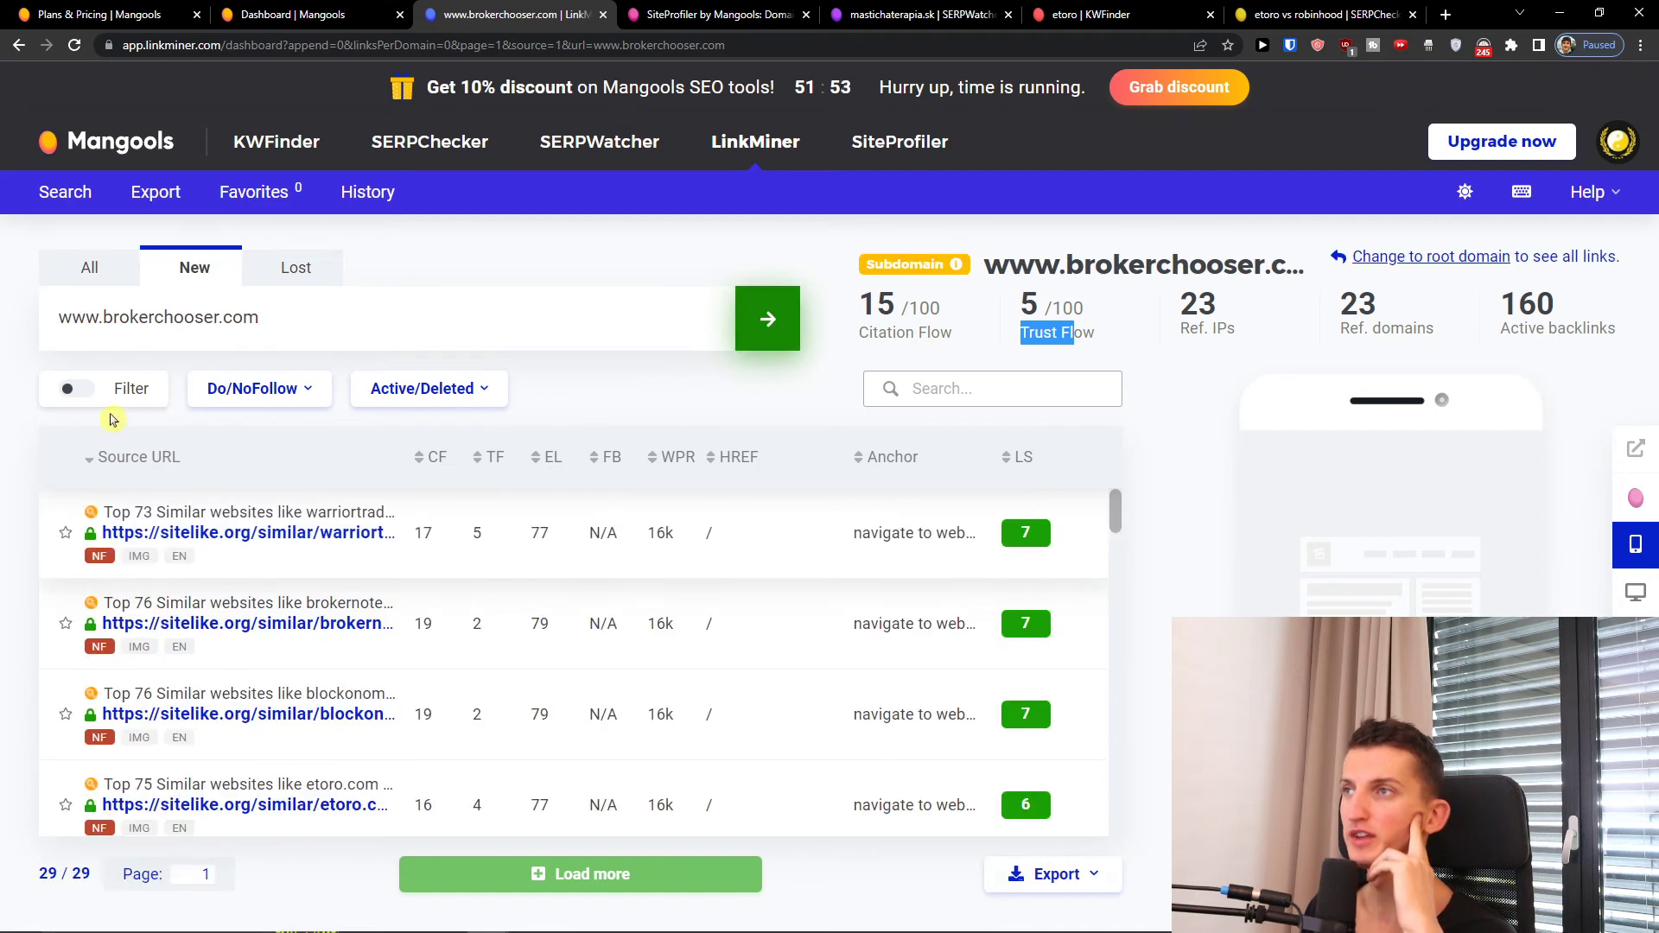
{"action": "scroll", "coordinate": [481, 661], "scroll_direction": "down", "scroll_amount": 2}
{"action": "scroll", "coordinate": [482, 660], "scroll_direction": "up", "scroll_amount": 2}
{"action": "left_click", "coordinate": [682, 31]}
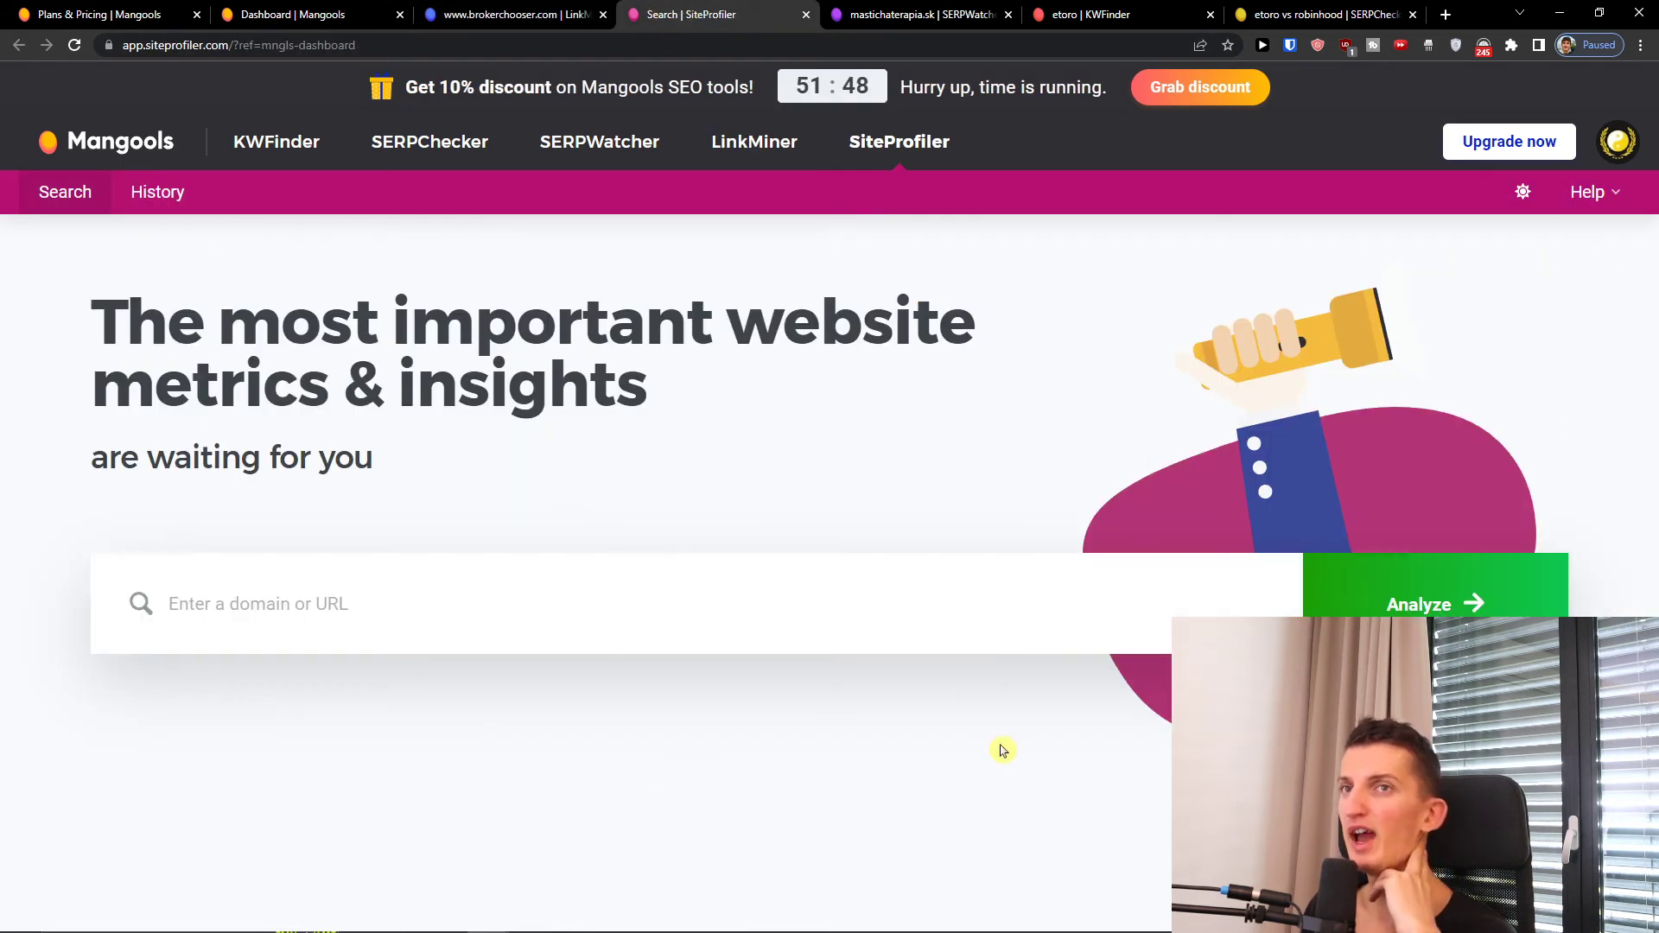
{"action": "left_click_drag", "start_coordinate": [246, 334], "coordinate": [666, 418]}
{"action": "left_click", "coordinate": [666, 418]}
{"action": "left_click", "coordinate": [329, 9]}
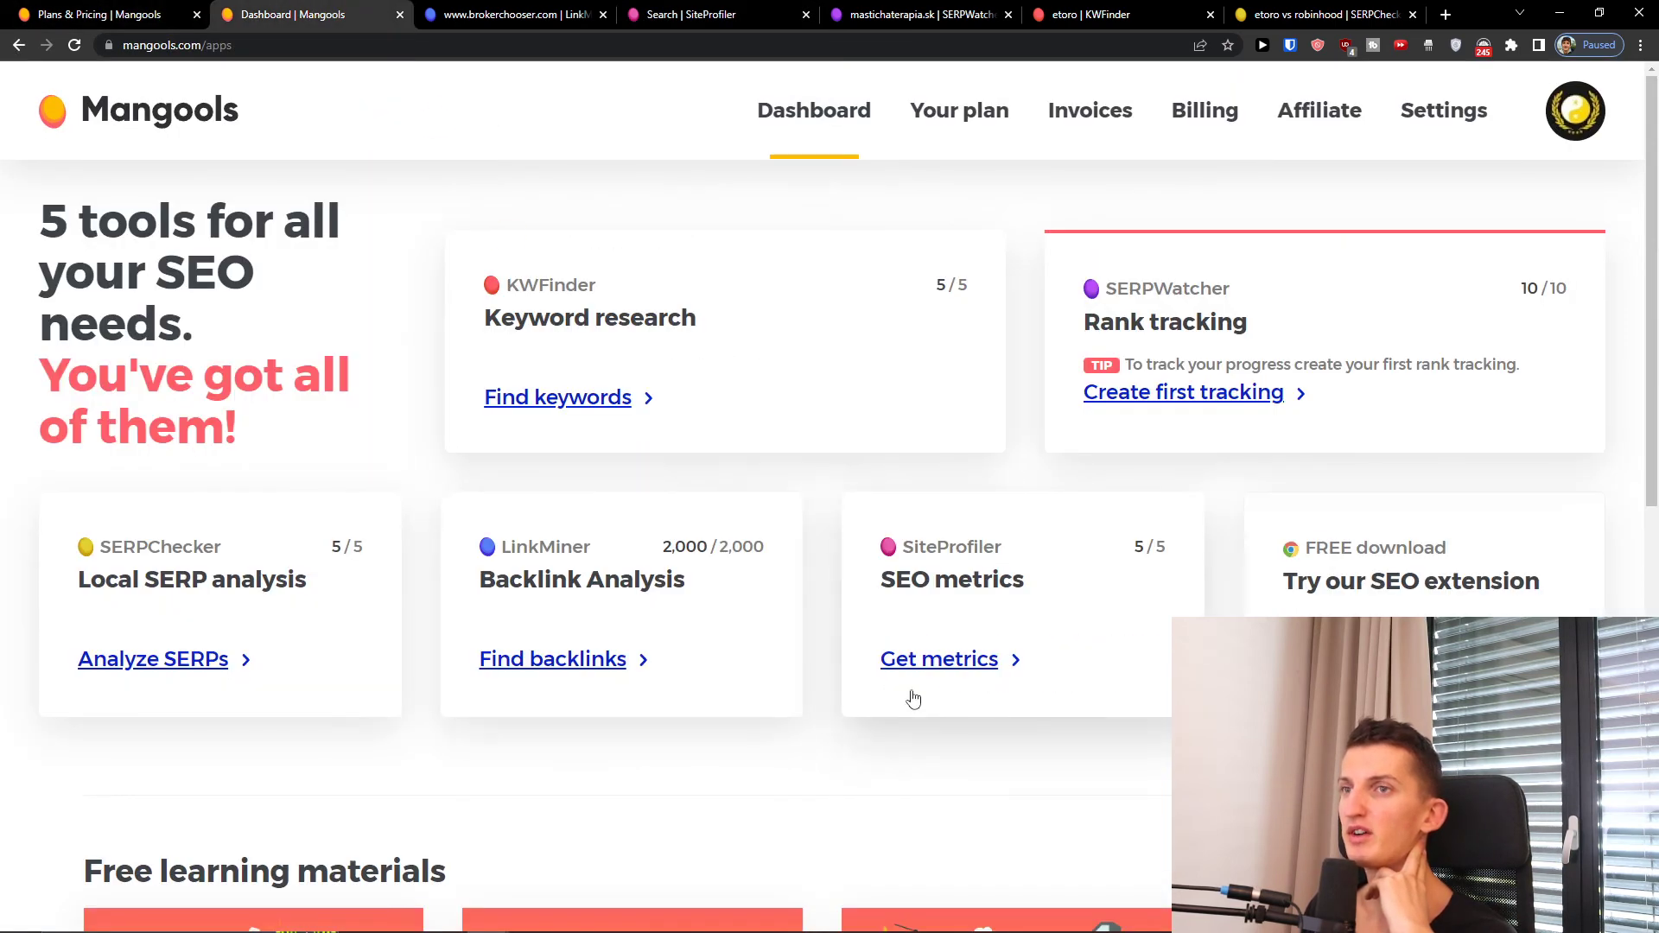
{"action": "left_click", "coordinate": [942, 663]}
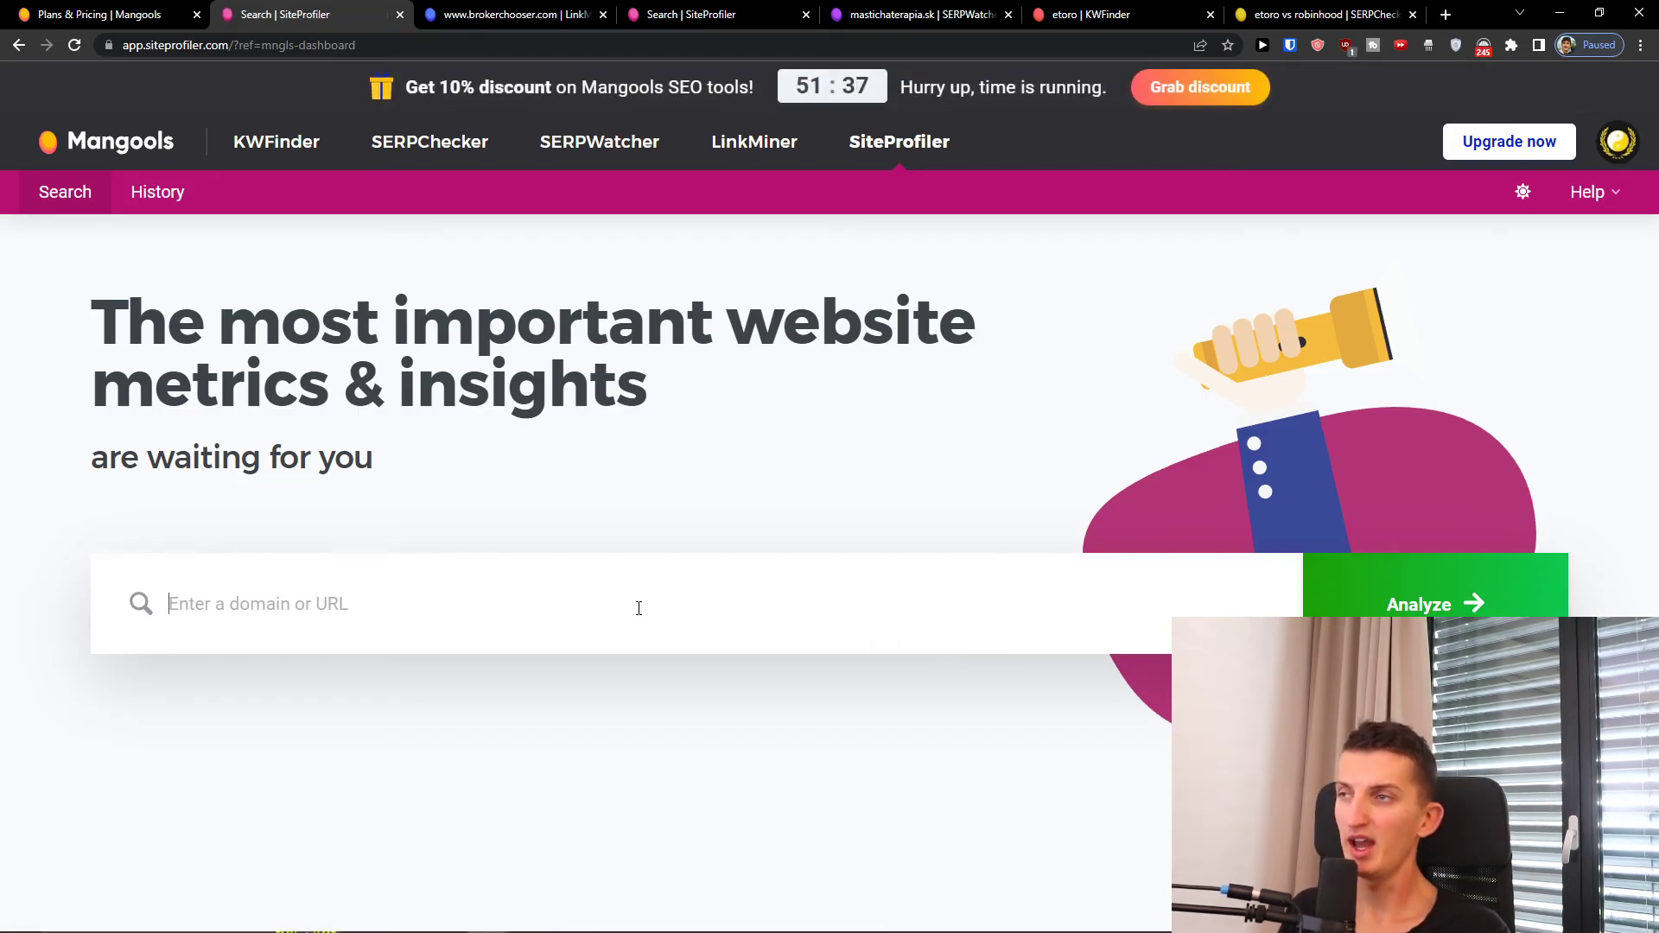
{"action": "type", "text": "www"}
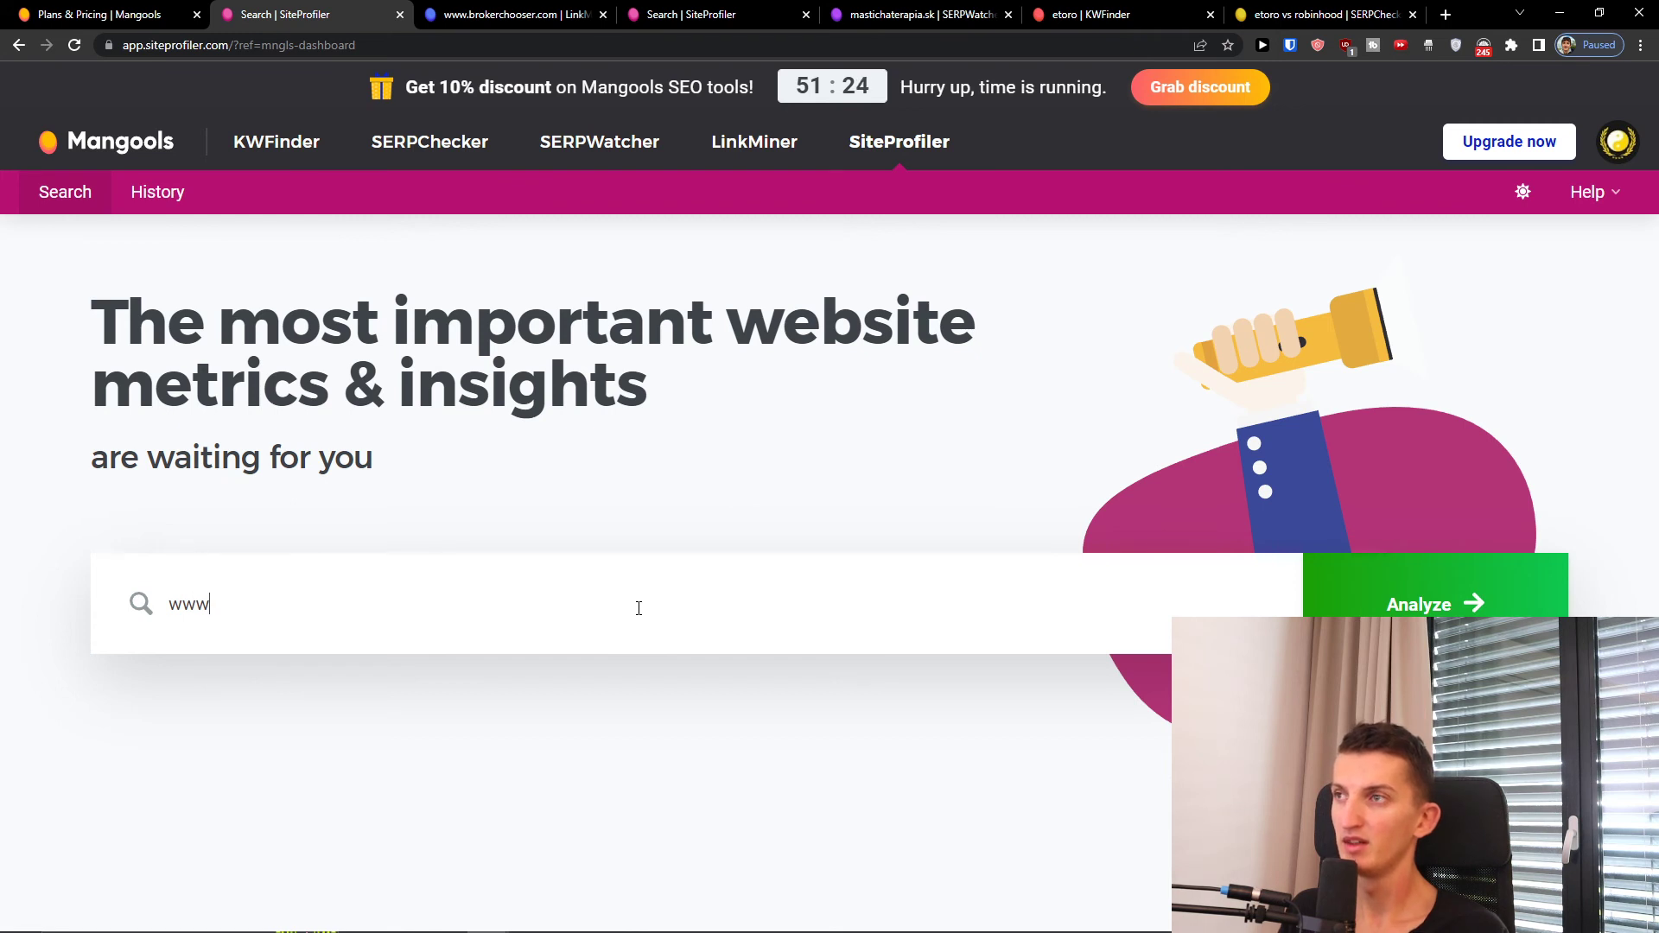
{"action": "key", "text": "BackSpace"}
{"action": "key", "text": "BackSpace"}
{"action": "type", "text": "www"}
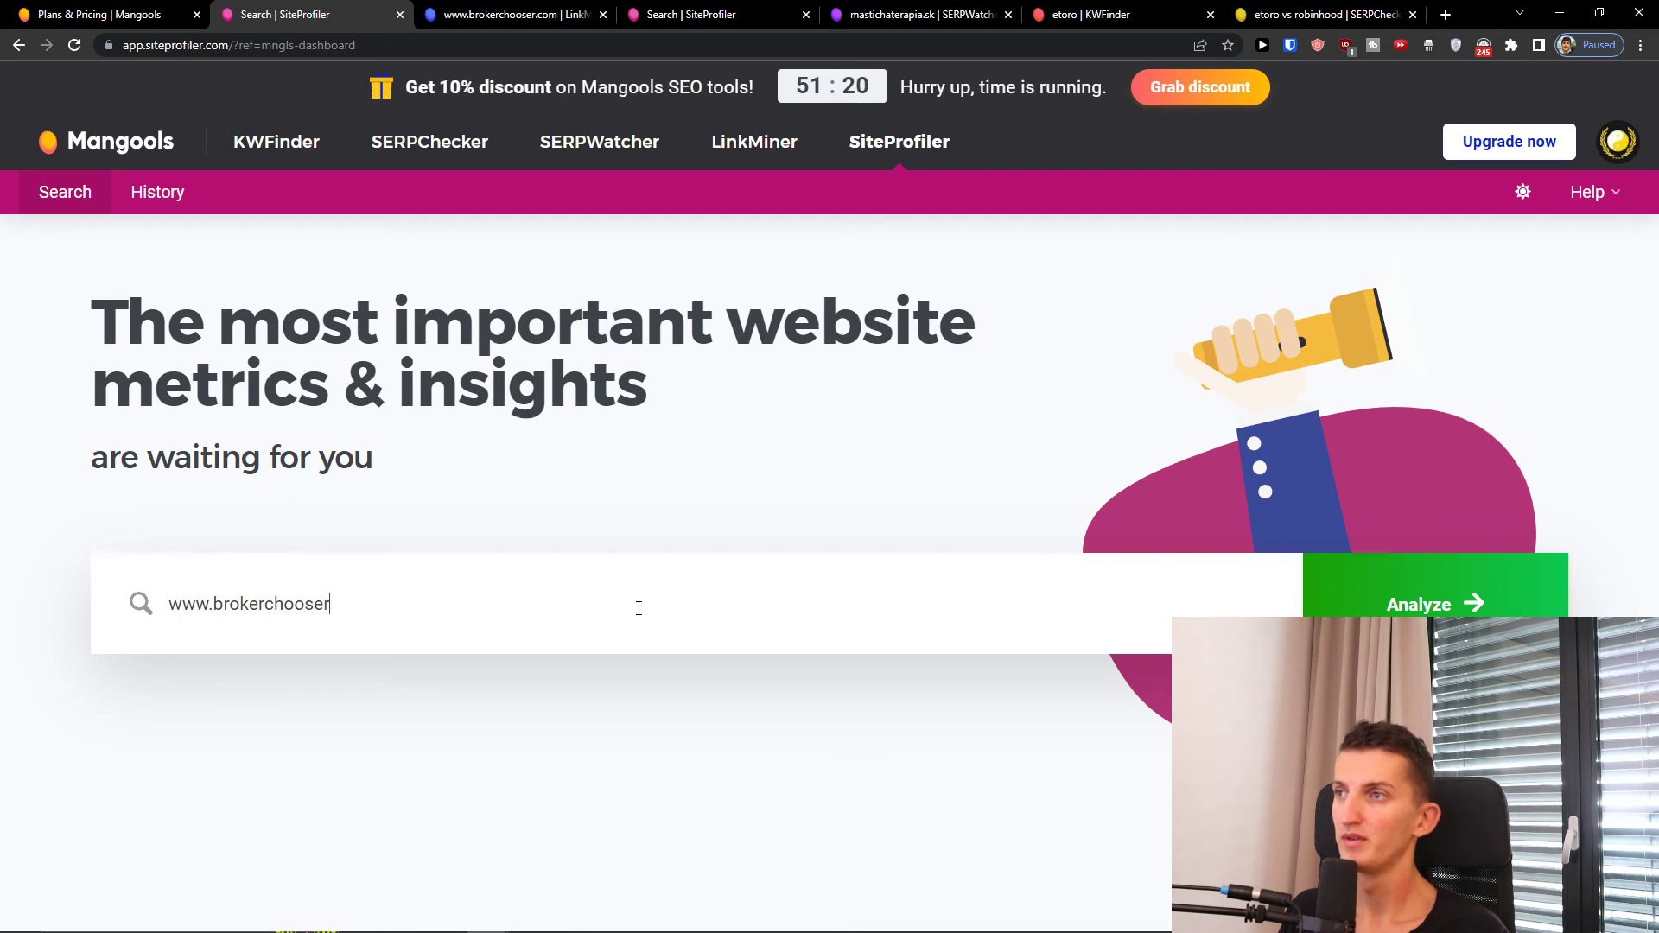
{"action": "left_click", "coordinate": [1351, 597]}
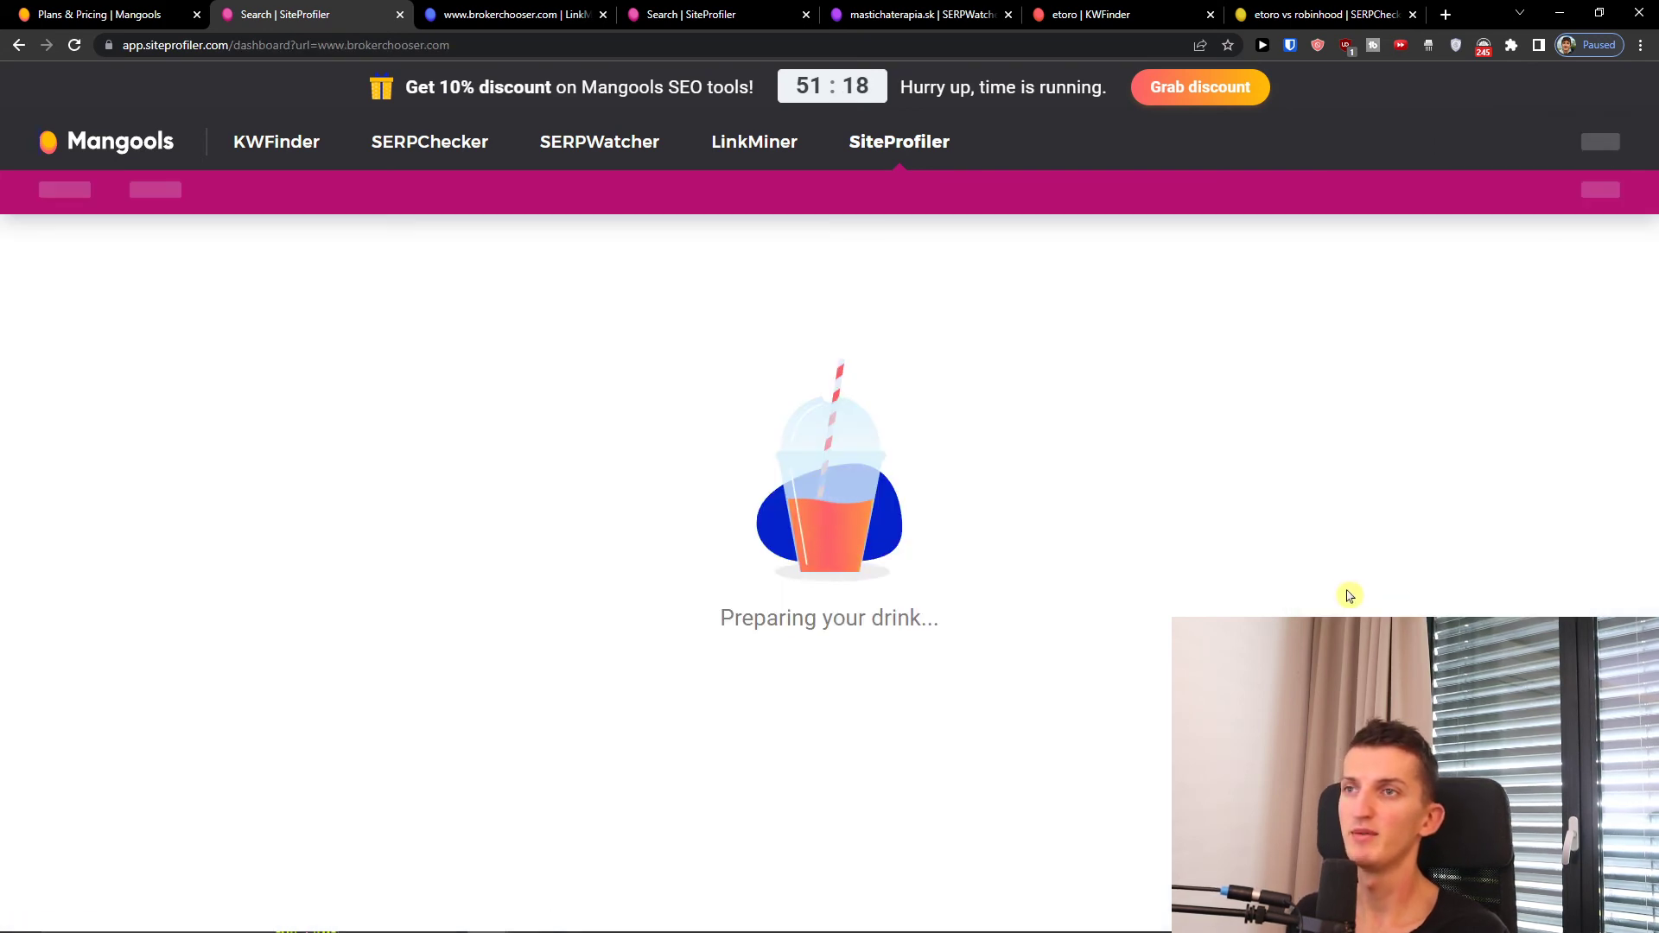
{"action": "scroll", "coordinate": [851, 515], "scroll_direction": "down", "scroll_amount": 1}
{"action": "scroll", "coordinate": [852, 515], "scroll_direction": "down", "scroll_amount": 3}
{"action": "scroll", "coordinate": [851, 515], "scroll_direction": "down", "scroll_amount": 5}
{"action": "scroll", "coordinate": [851, 515], "scroll_direction": "up", "scroll_amount": 6}
{"action": "scroll", "coordinate": [852, 515], "scroll_direction": "up", "scroll_amount": 3}
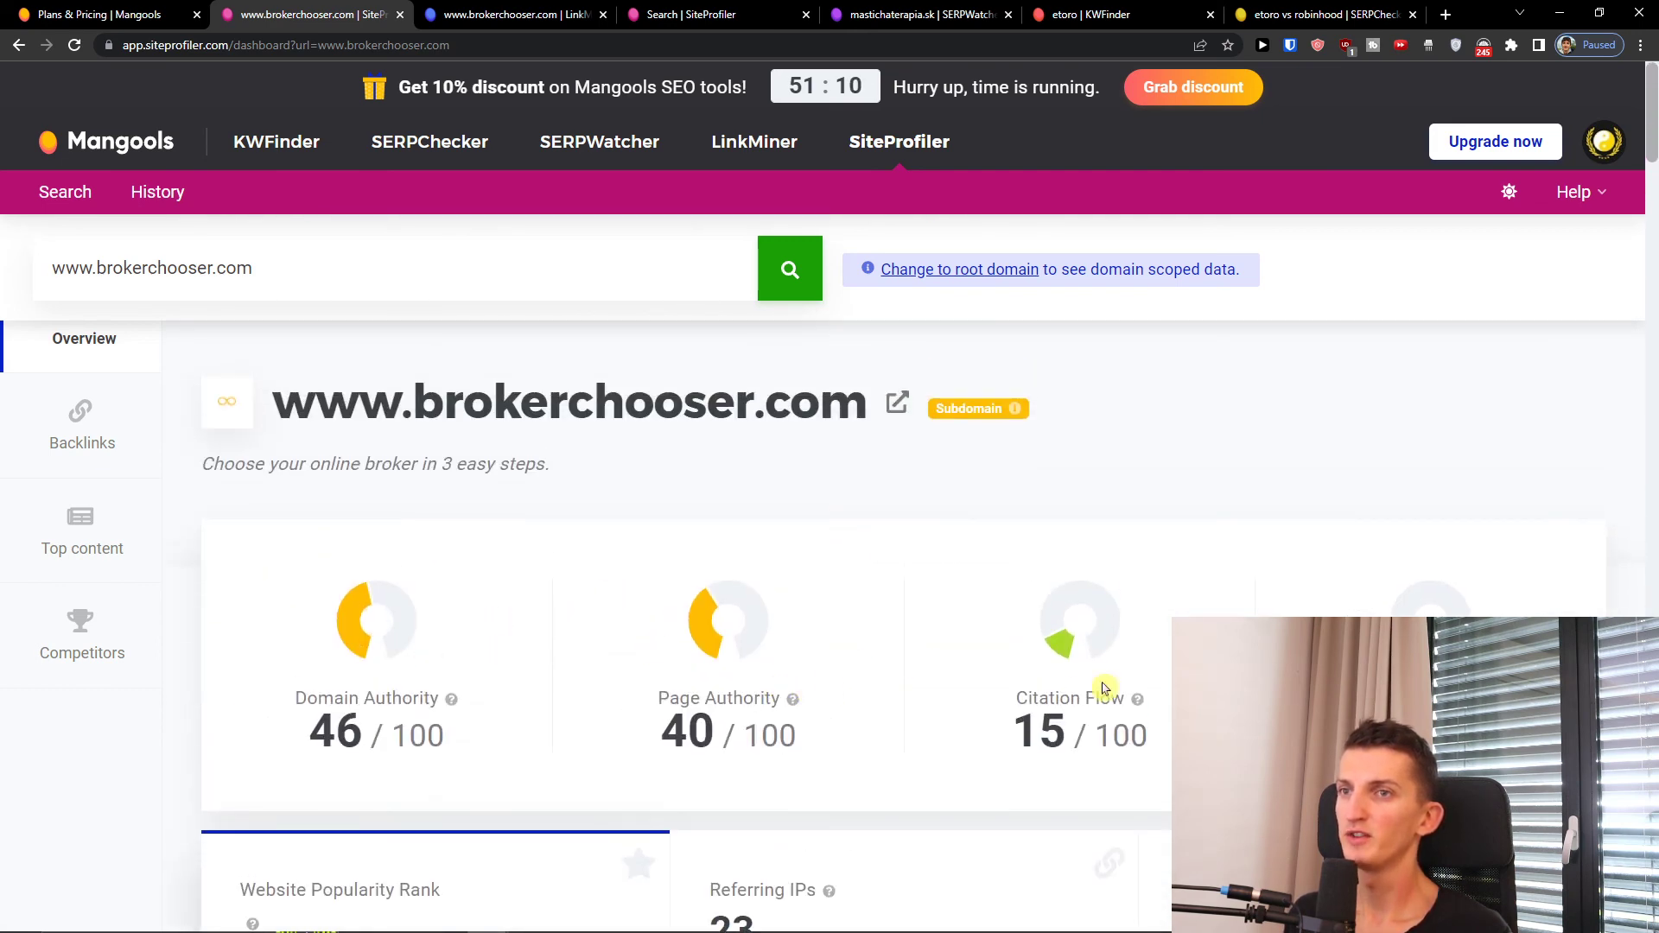
{"action": "scroll", "coordinate": [1103, 687], "scroll_direction": "down", "scroll_amount": 10}
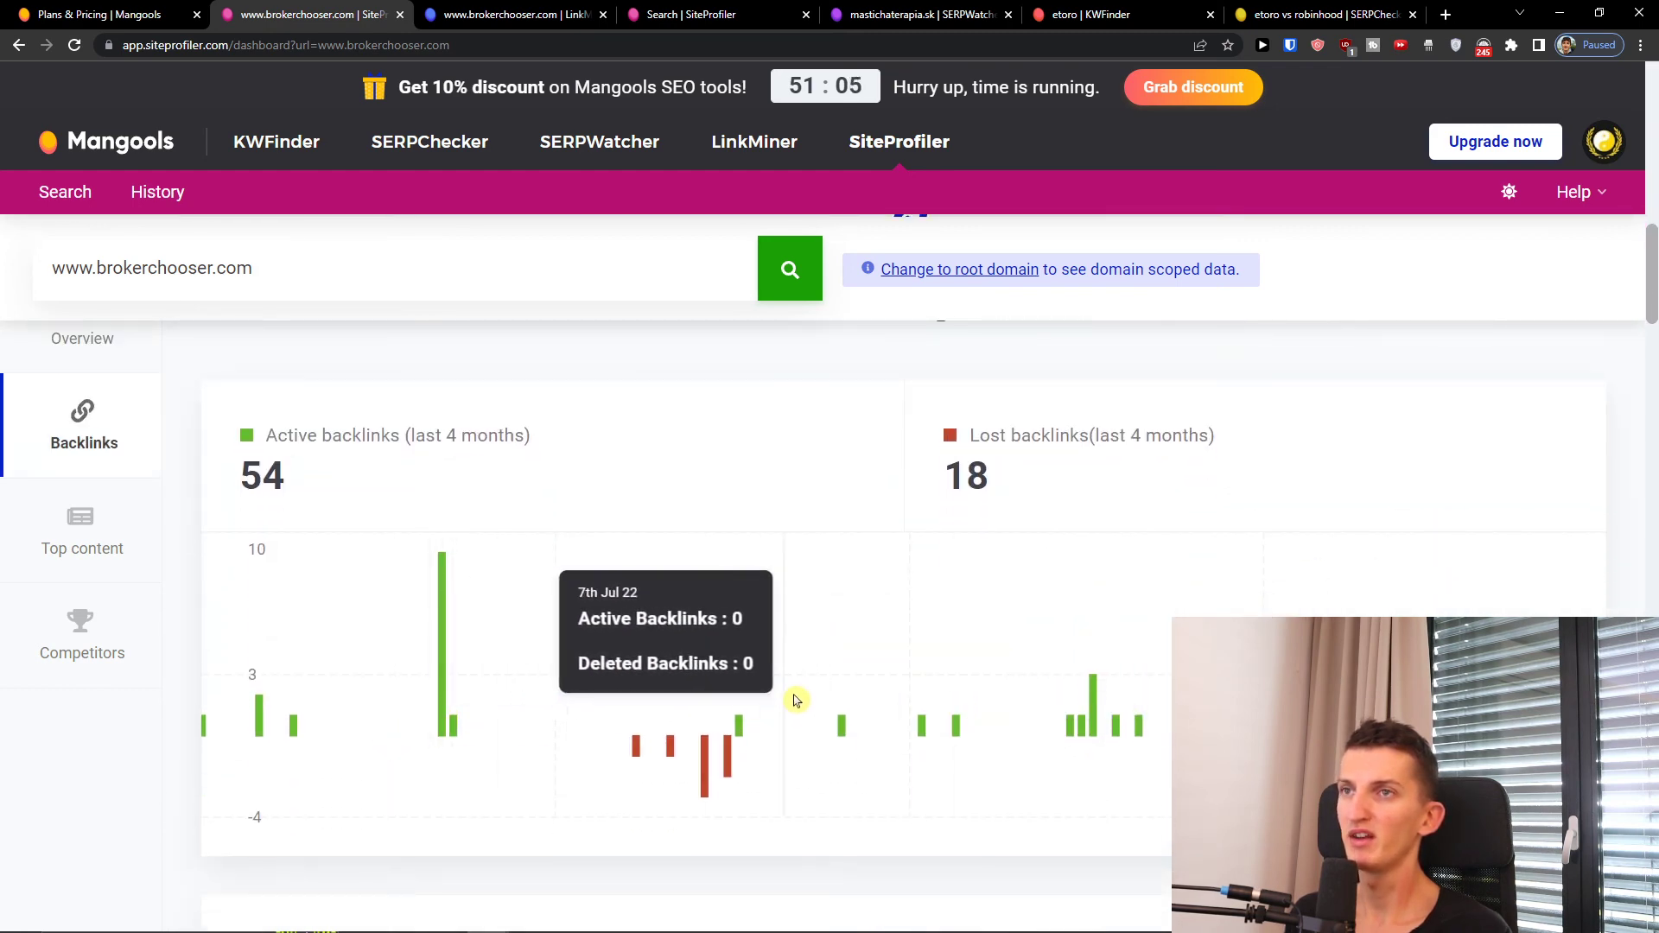
{"action": "scroll", "coordinate": [1089, 662], "scroll_direction": "down", "scroll_amount": 6}
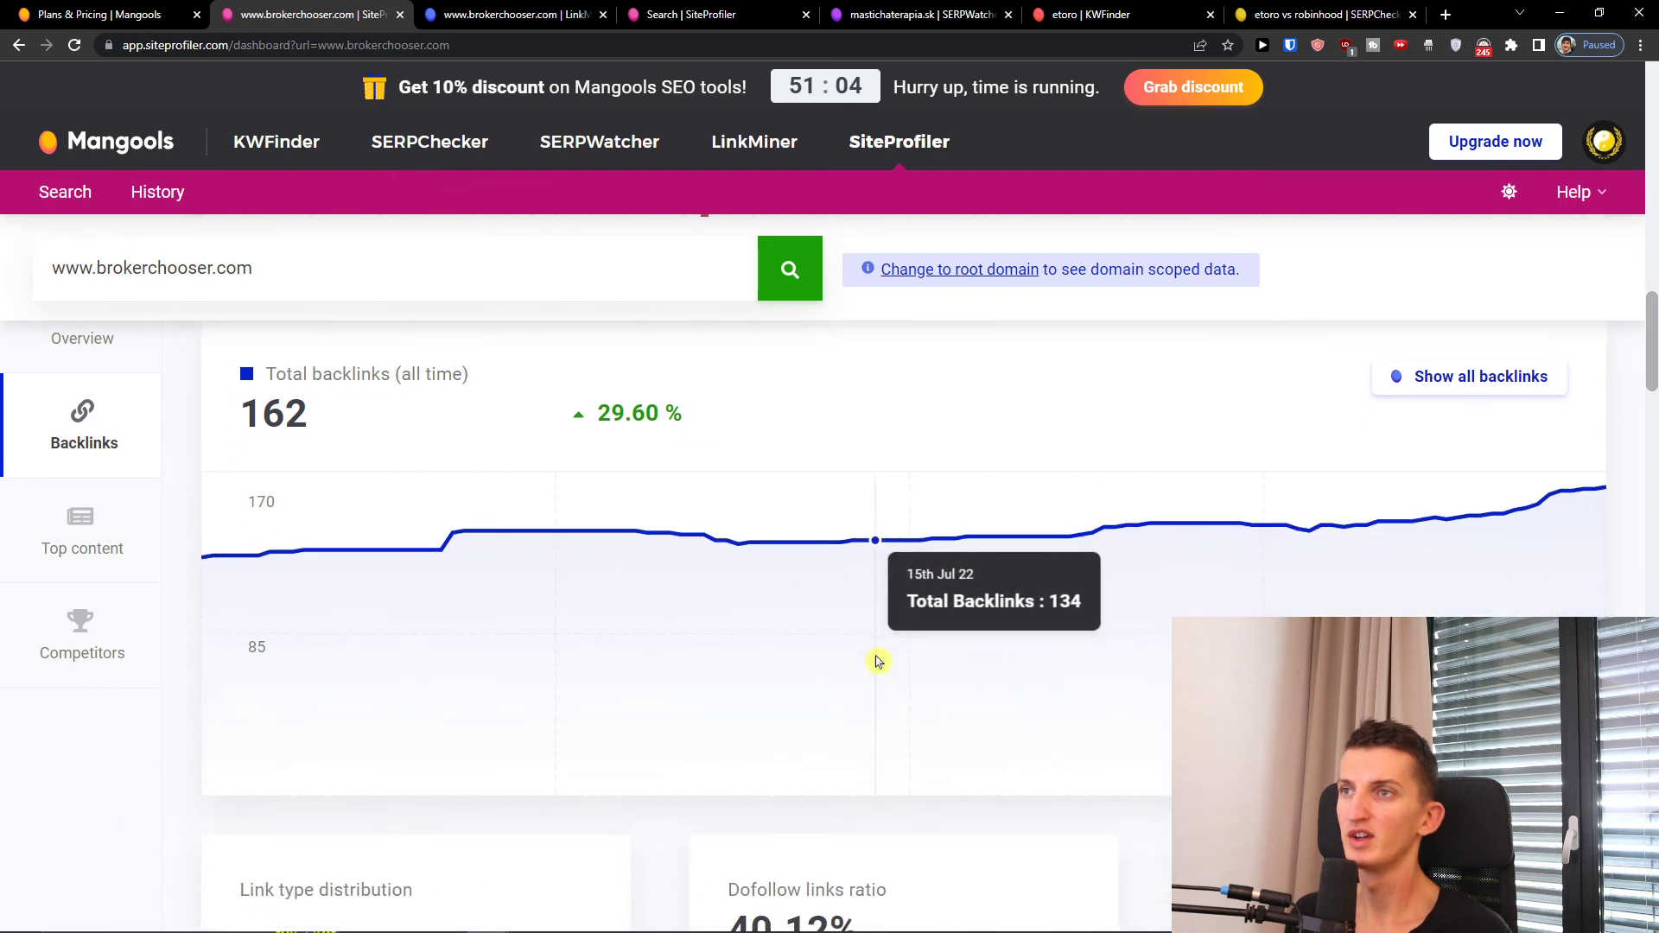
{"action": "scroll", "coordinate": [1088, 565], "scroll_direction": "down", "scroll_amount": 2}
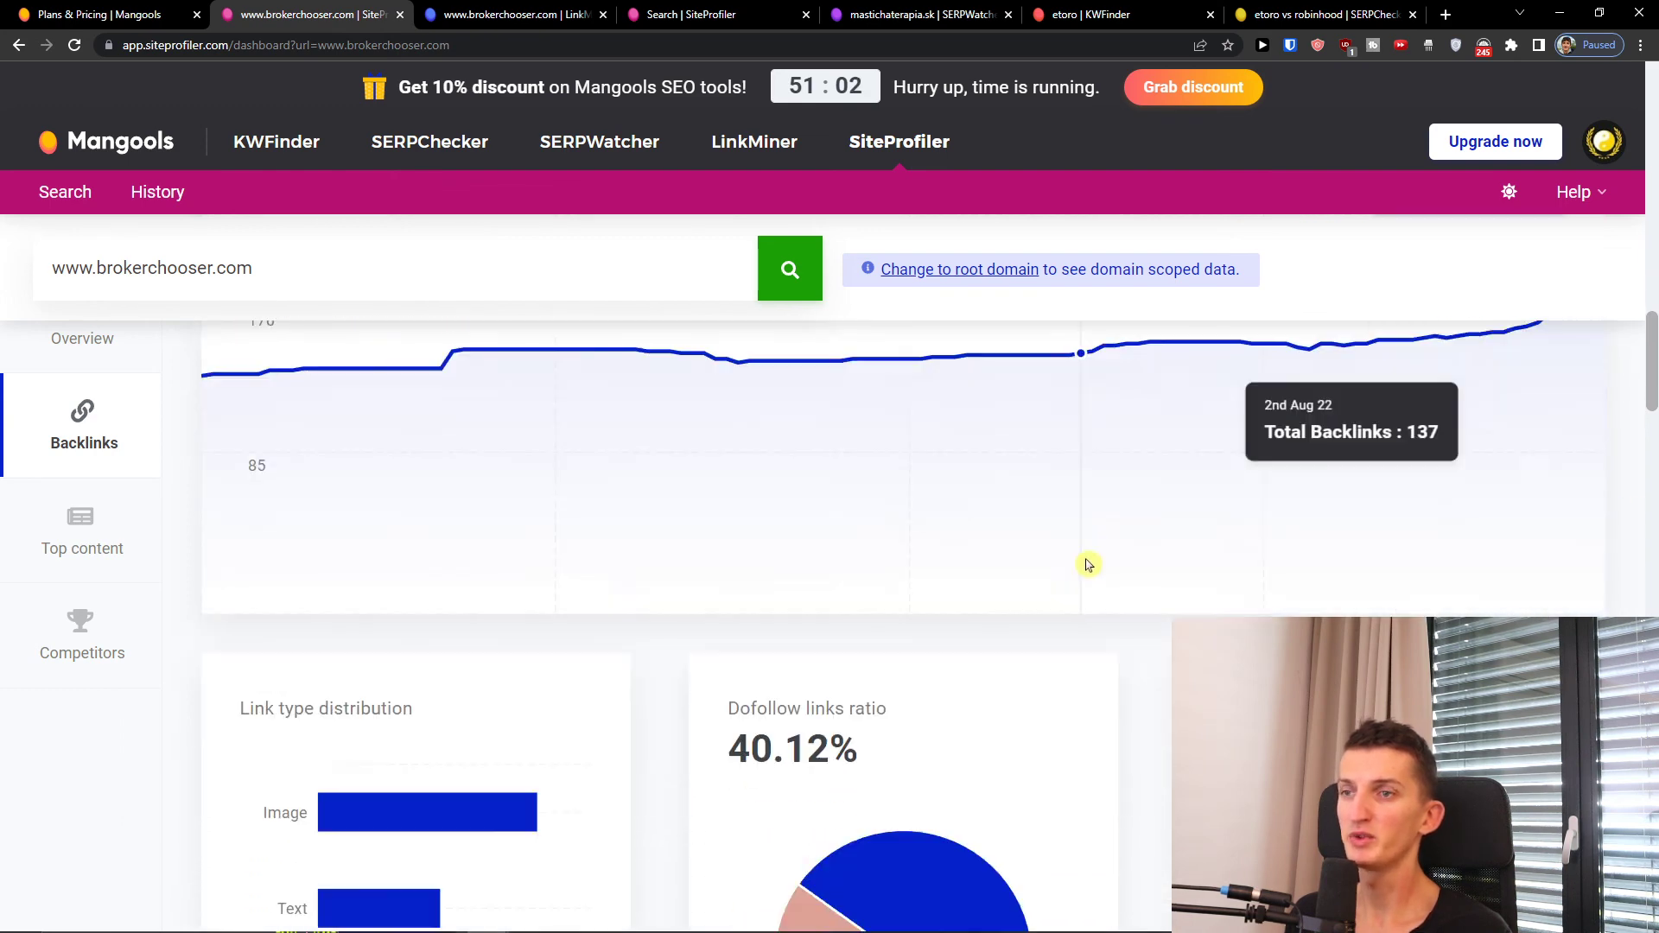
{"action": "scroll", "coordinate": [1088, 565], "scroll_direction": "down", "scroll_amount": 3}
{"action": "scroll", "coordinate": [1074, 563], "scroll_direction": "down", "scroll_amount": 6}
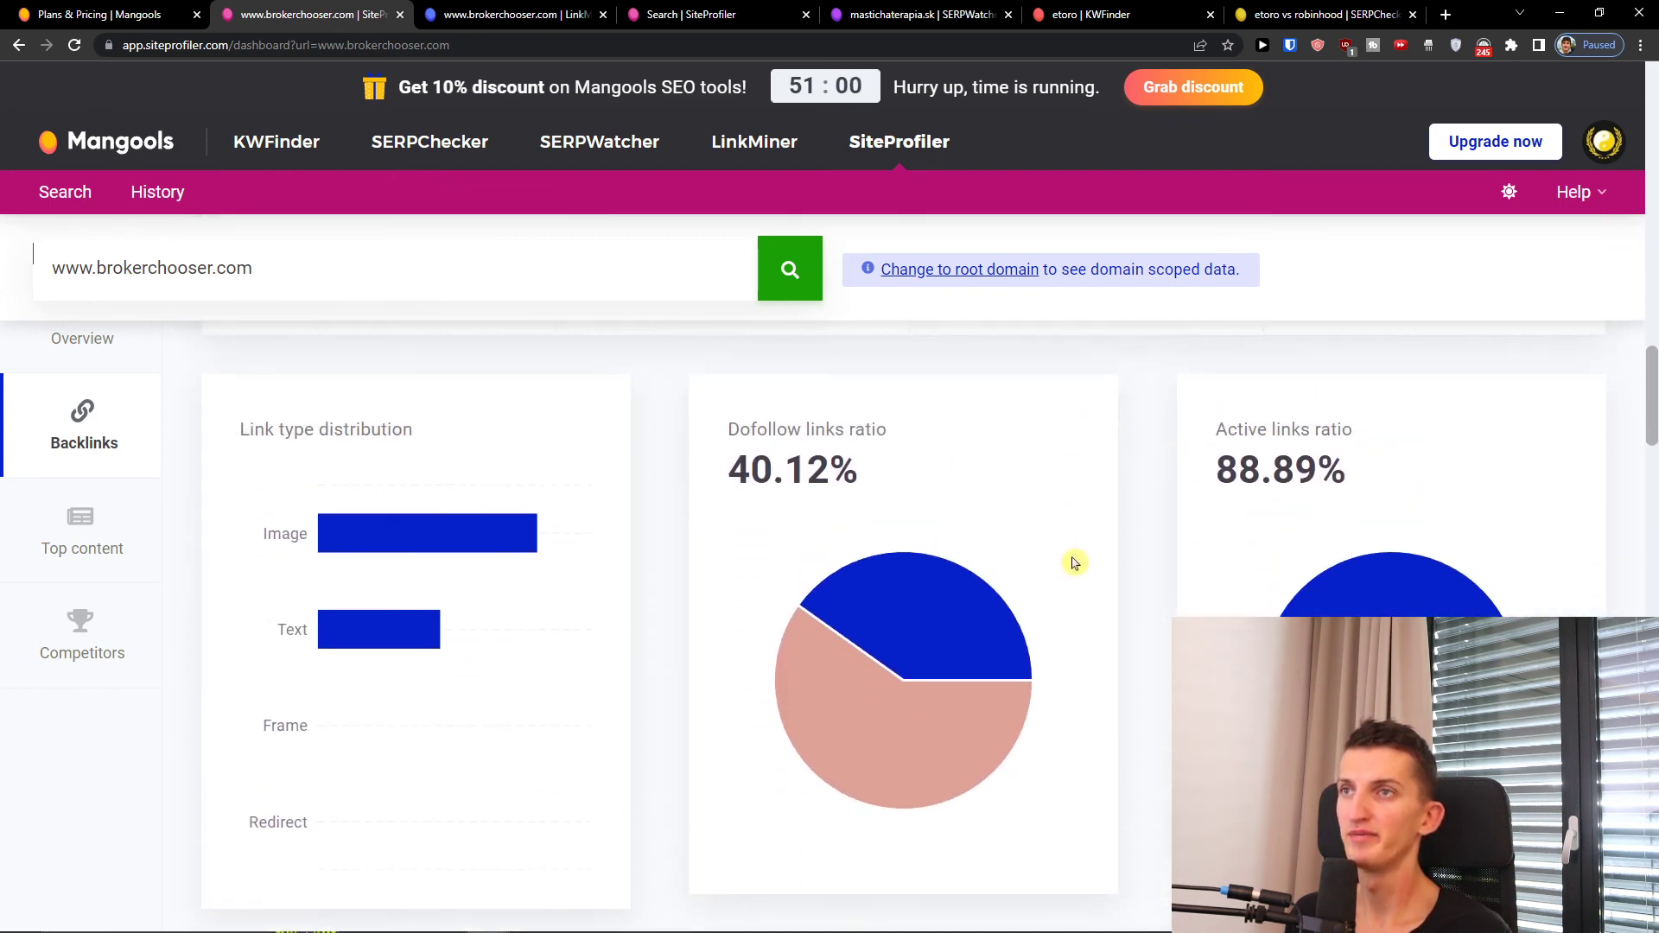
{"action": "scroll", "coordinate": [1072, 562], "scroll_direction": "down", "scroll_amount": 4}
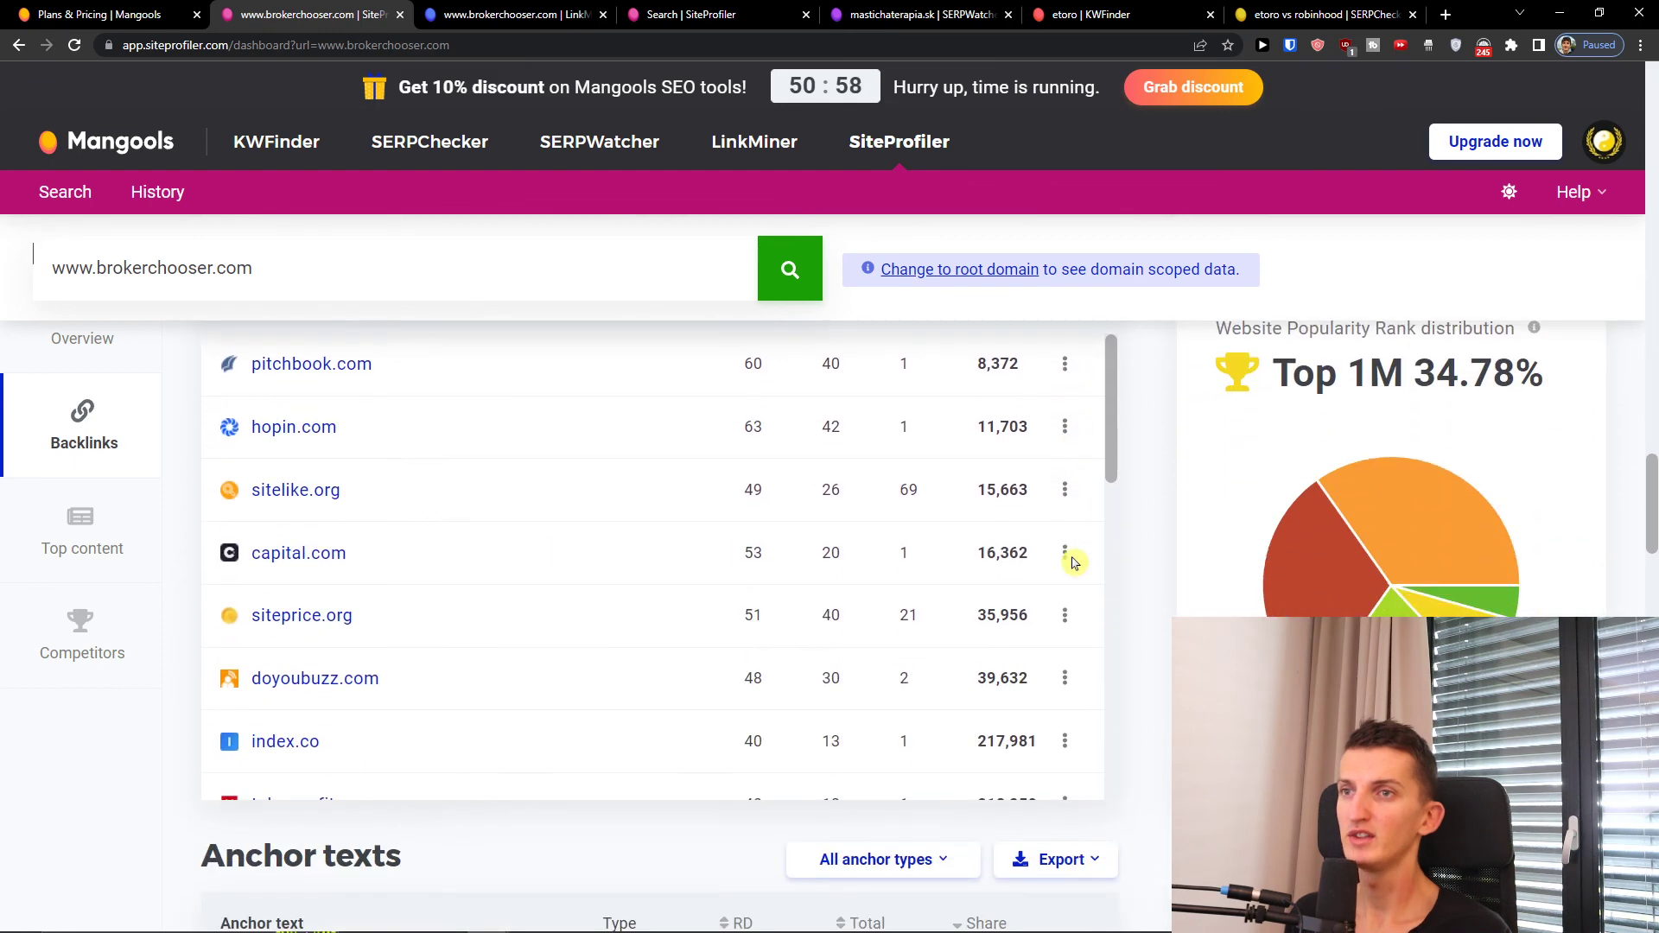
Step: Scroll the Backlinks section to review the 162 backlinks and top referring domains
{"action": "scroll", "coordinate": [1052, 555], "scroll_direction": "up", "scroll_amount": 2}
{"action": "scroll", "coordinate": [660, 585], "scroll_direction": "up", "scroll_amount": 2}
{"action": "scroll", "coordinate": [630, 615], "scroll_direction": "down", "scroll_amount": 3}
{"action": "scroll", "coordinate": [426, 600], "scroll_direction": "up", "scroll_amount": 3}
{"action": "scroll", "coordinate": [457, 517], "scroll_direction": "down", "scroll_amount": 1}
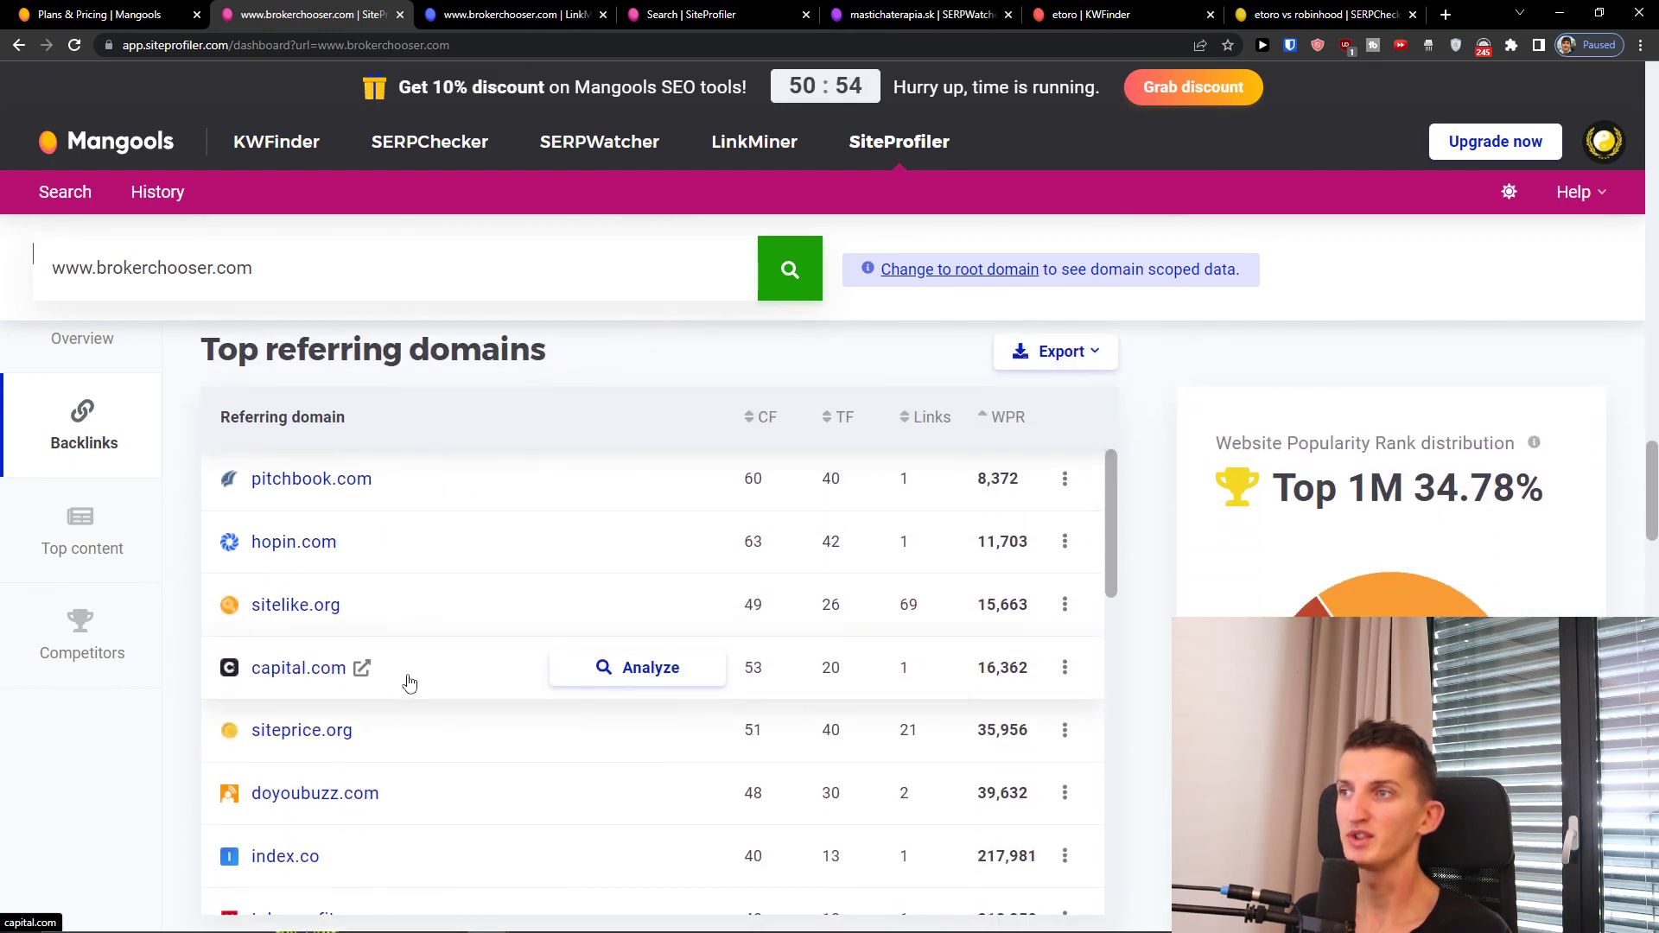
{"action": "scroll", "coordinate": [418, 682], "scroll_direction": "down", "scroll_amount": 3}
{"action": "scroll", "coordinate": [492, 688], "scroll_direction": "down", "scroll_amount": 5}
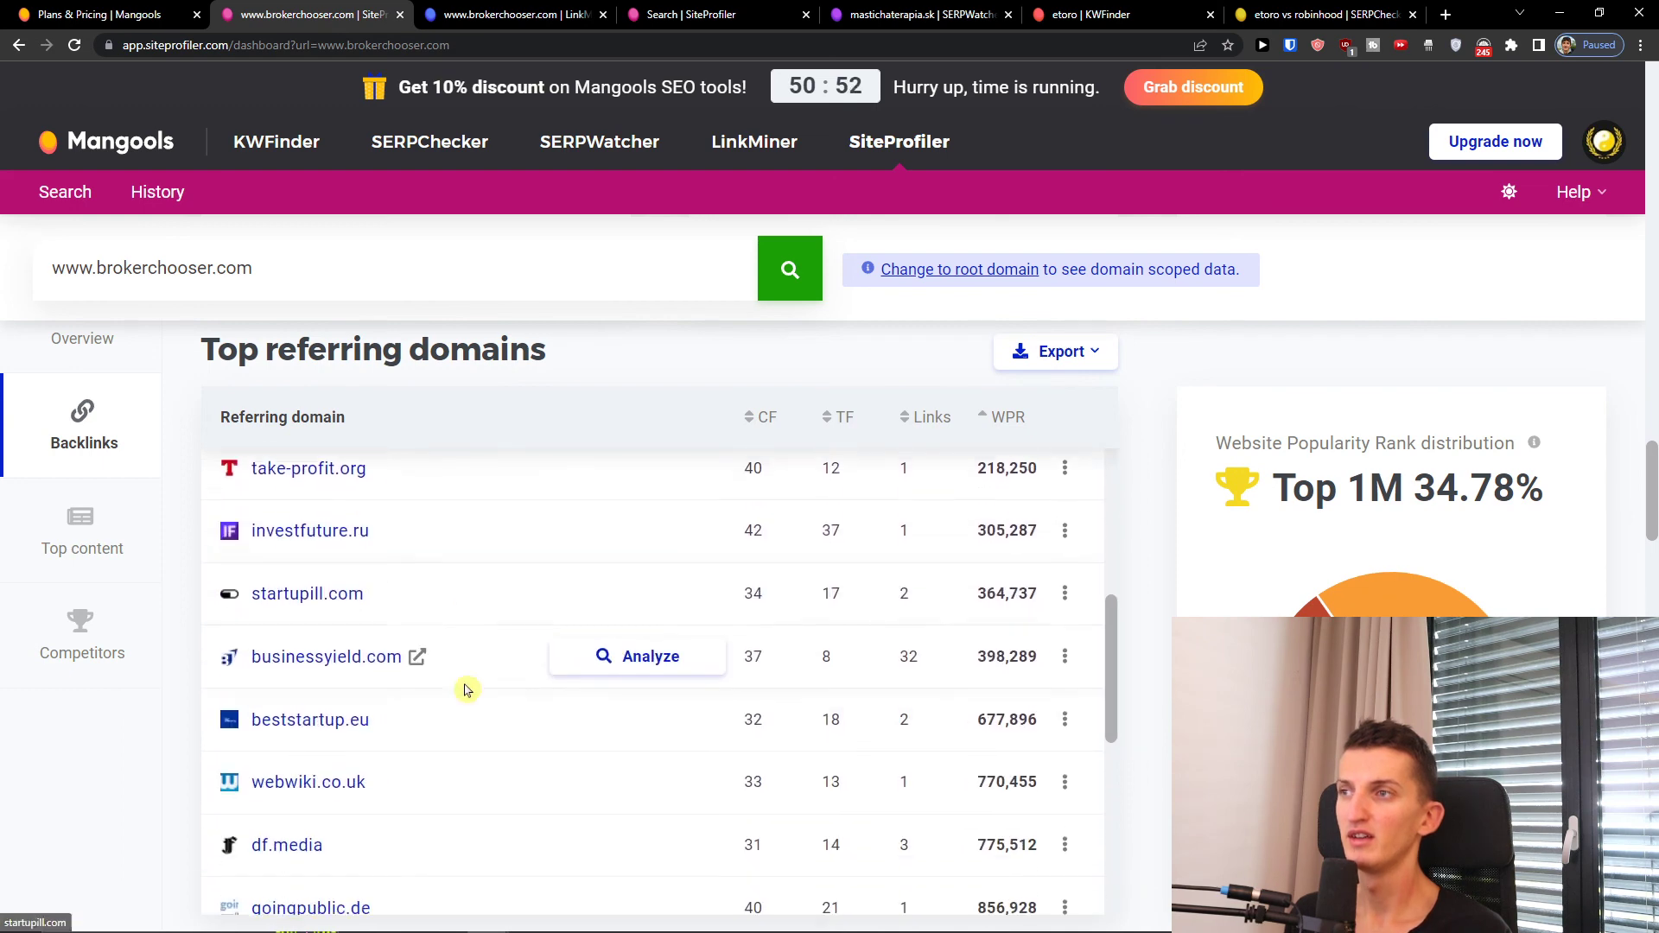
{"action": "scroll", "coordinate": [464, 700], "scroll_direction": "down", "scroll_amount": 8}
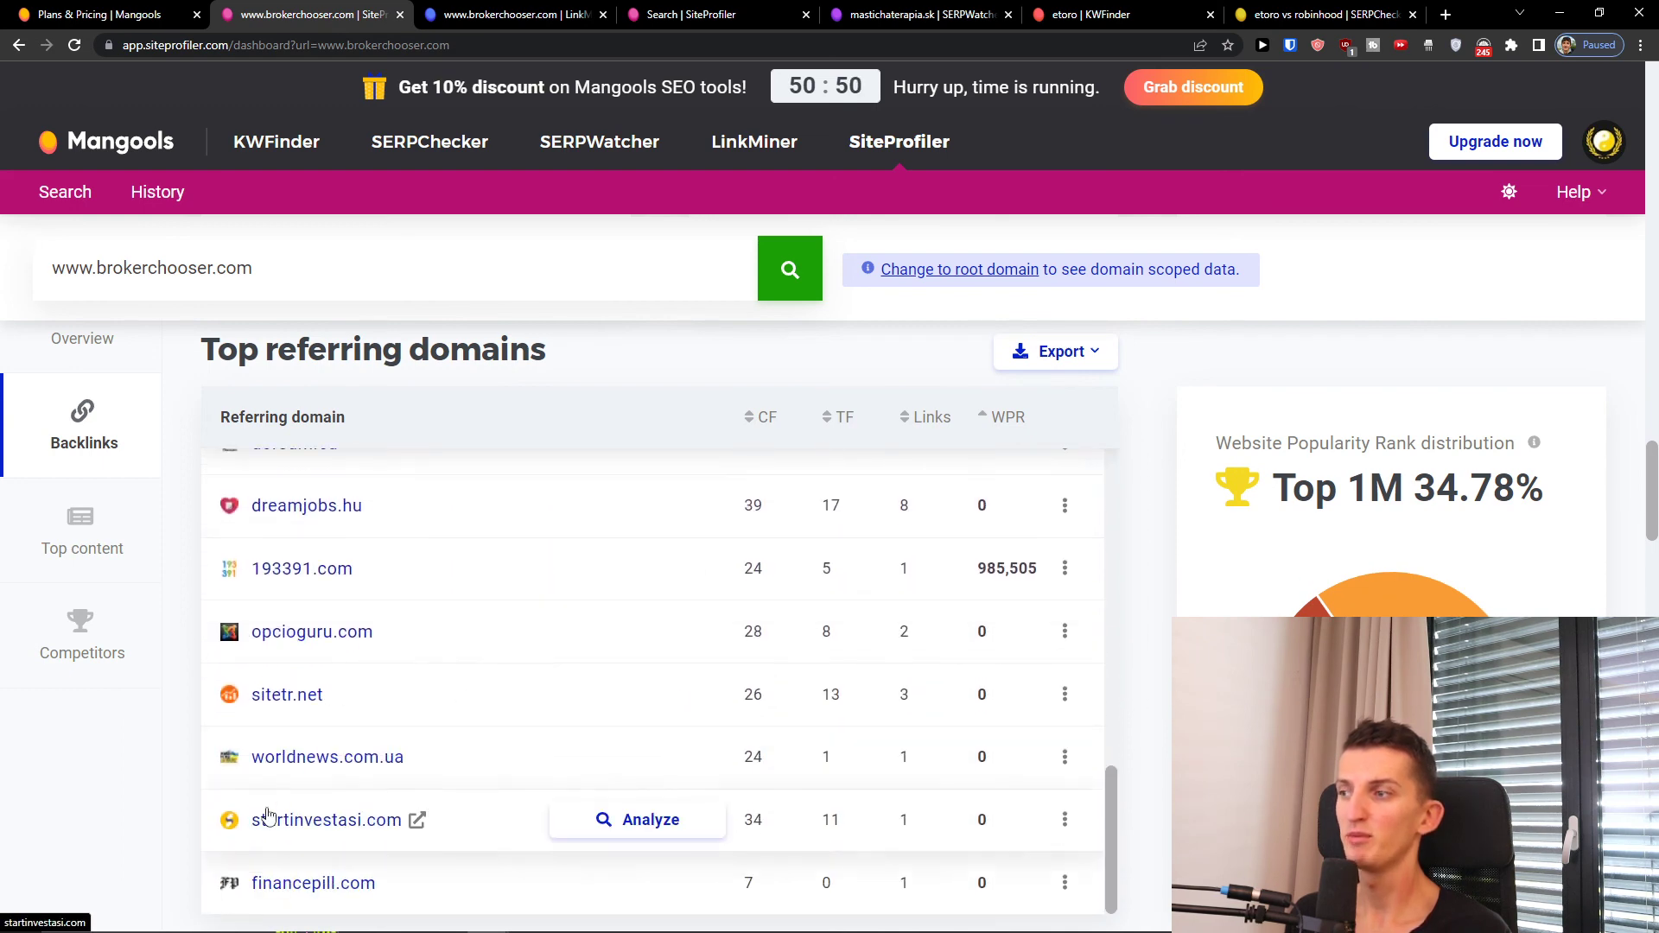